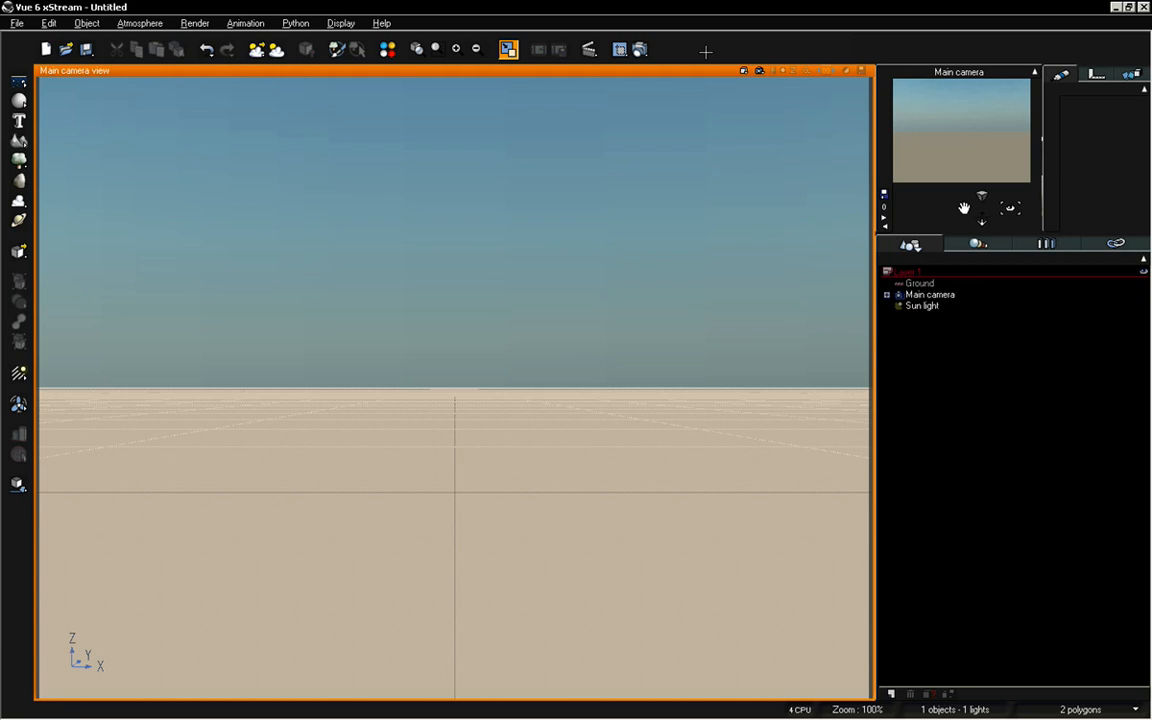
# Add a sphere to the scene and aim the main camera at it from a closer, raised, angled viewpoint
pyautogui.moveTo(984, 220); pyautogui.dragTo(1074, 66)
pyautogui.moveTo(1013, 209); pyautogui.dragTo(982, 216)
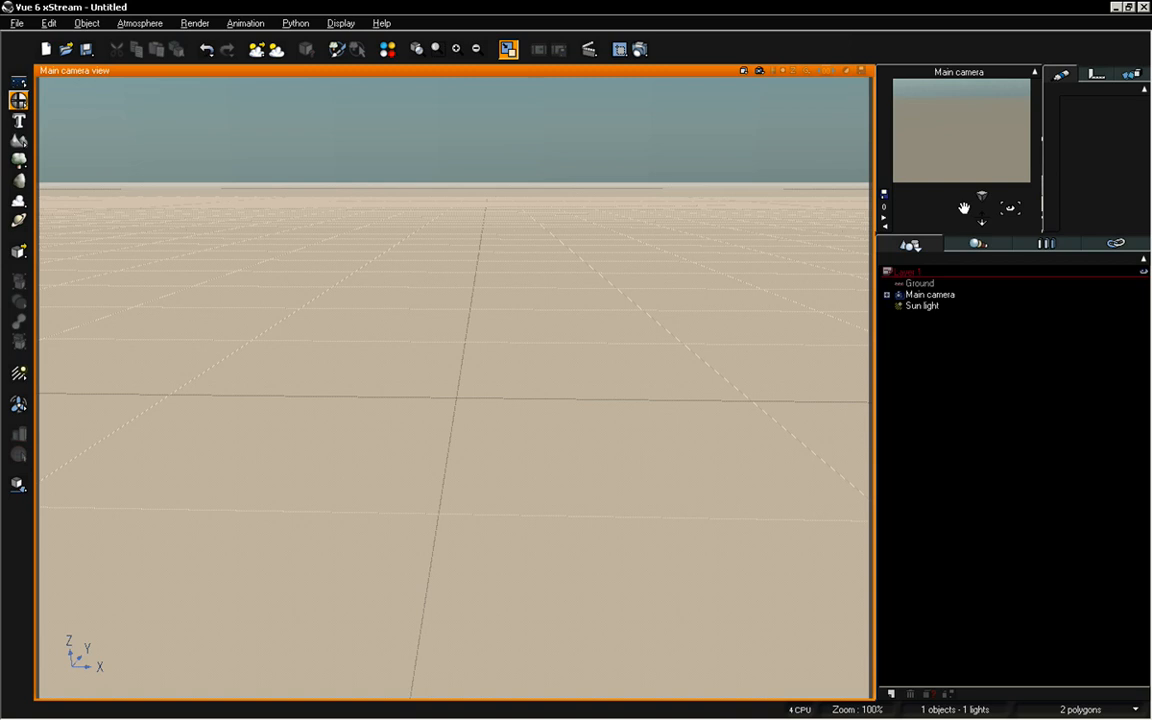
pyautogui.click(18, 100)
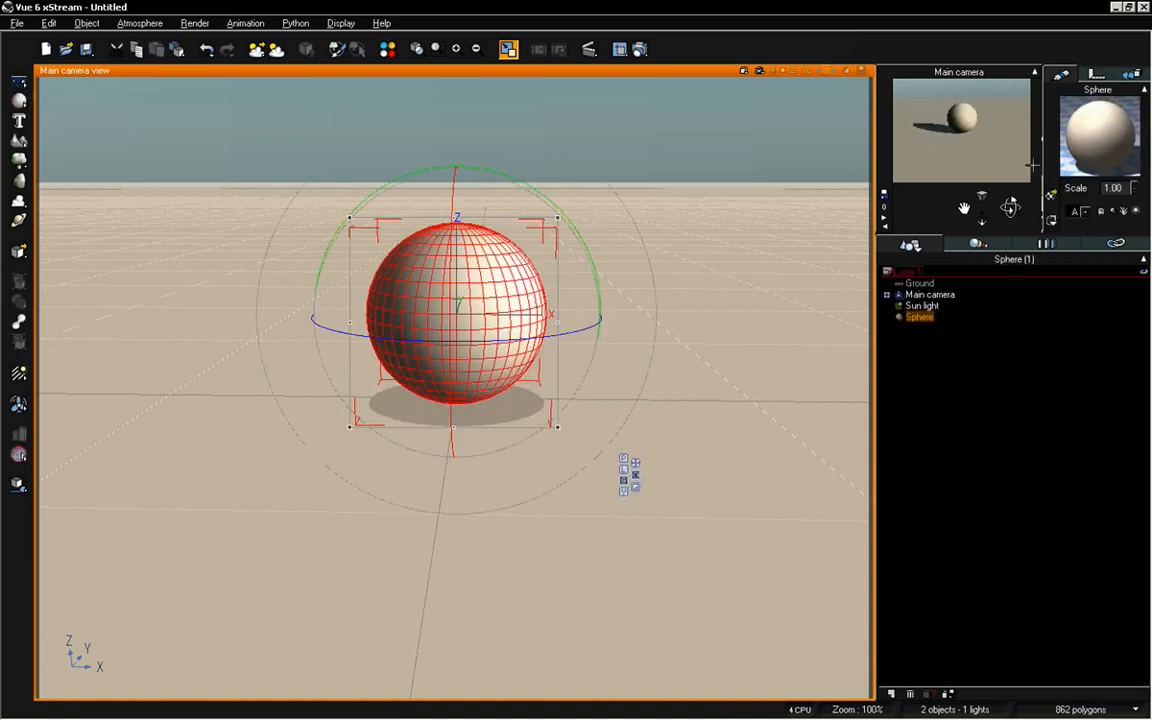
pyautogui.moveTo(982, 217)
pyautogui.mouseDown()
pyautogui.moveTo(957, 175)
pyautogui.moveTo(965, 208)
pyautogui.mouseUp()
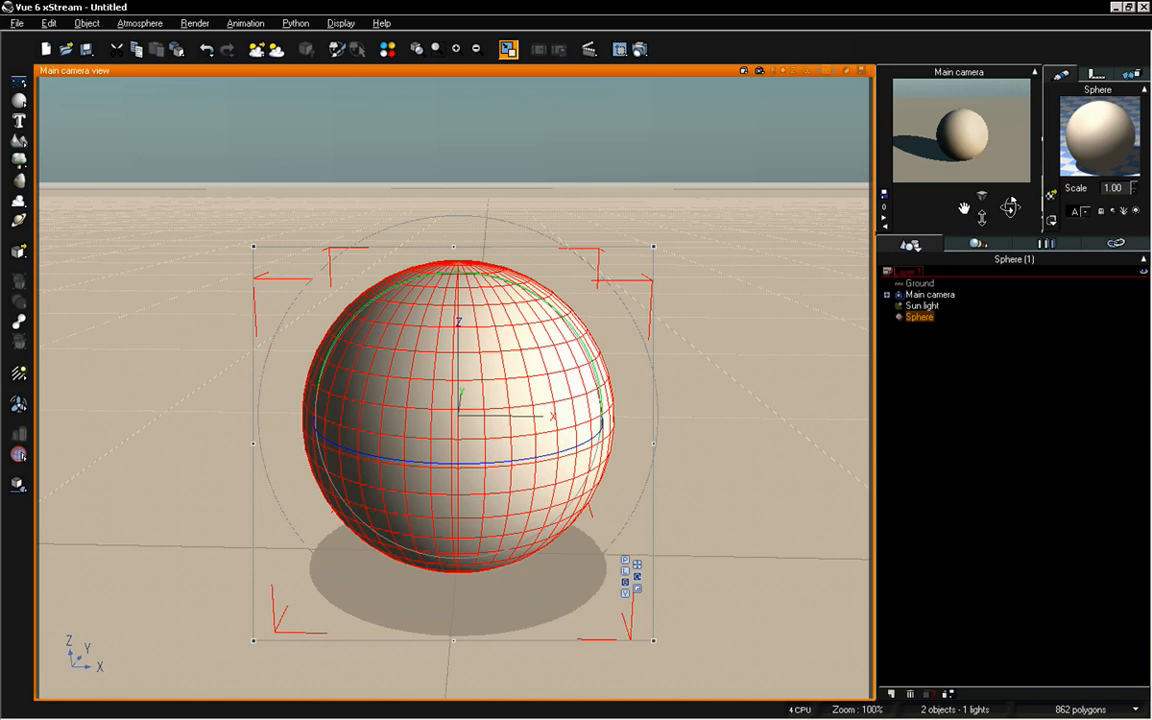
pyautogui.moveTo(979, 215); pyautogui.dragTo(1019, 204)
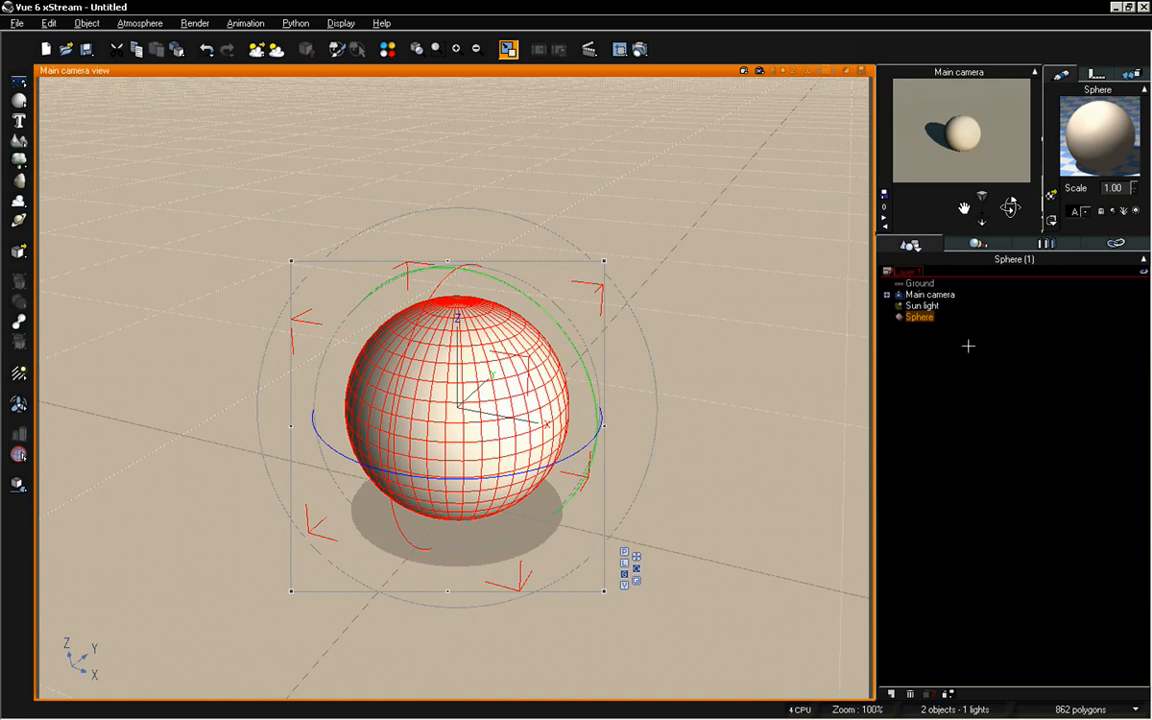
pyautogui.moveTo(981, 221)
pyautogui.mouseDown()
pyautogui.moveTo(981, 195)
pyautogui.moveTo(980, 221)
pyautogui.mouseUp()
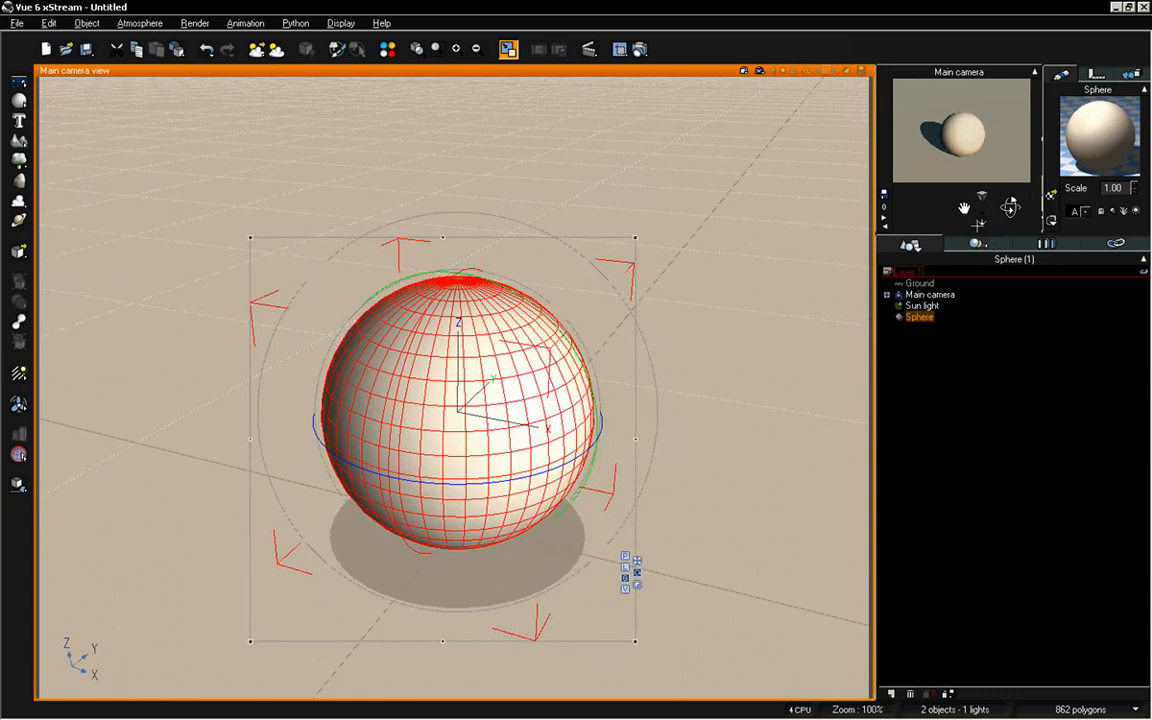
# Rename the sphere as Planet
pyautogui.rightClick(925, 315)
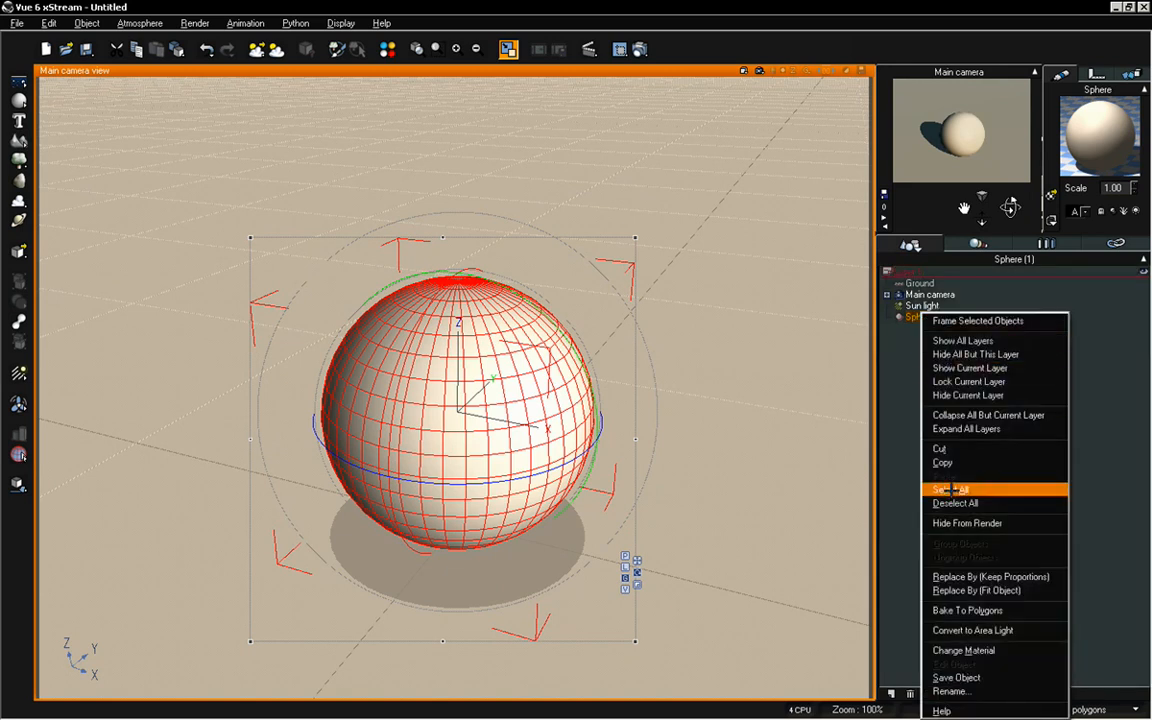
pyautogui.click(950, 691)
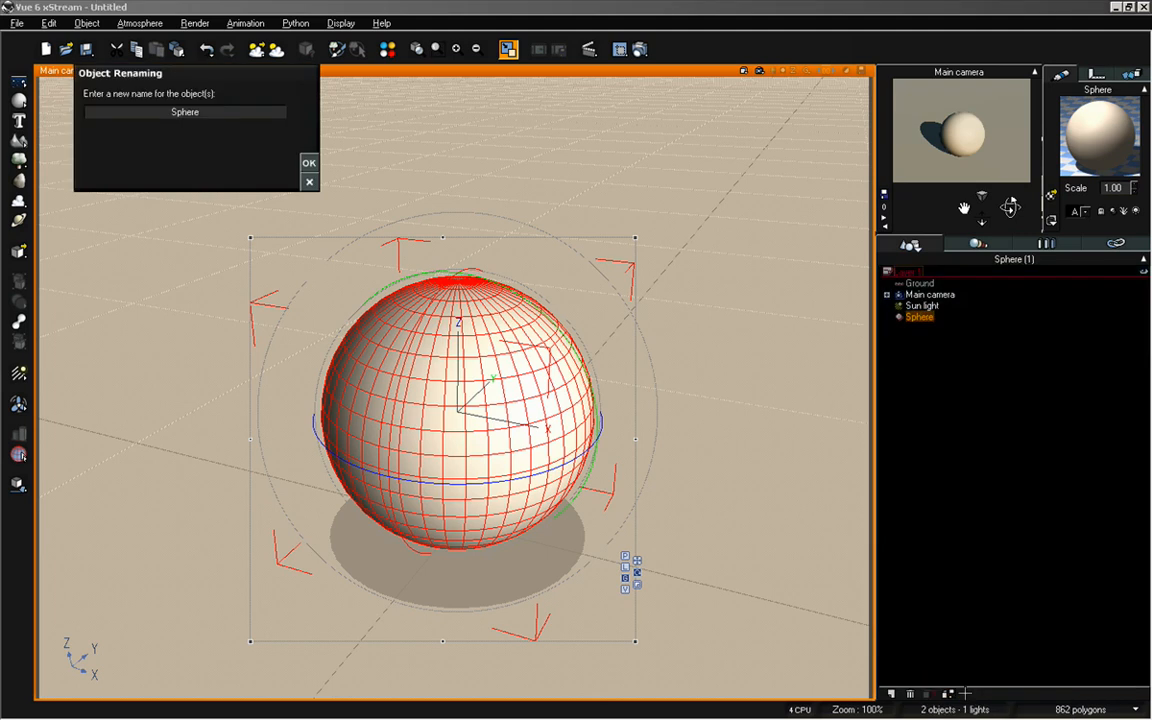
pyautogui.doubleClick(174, 113)
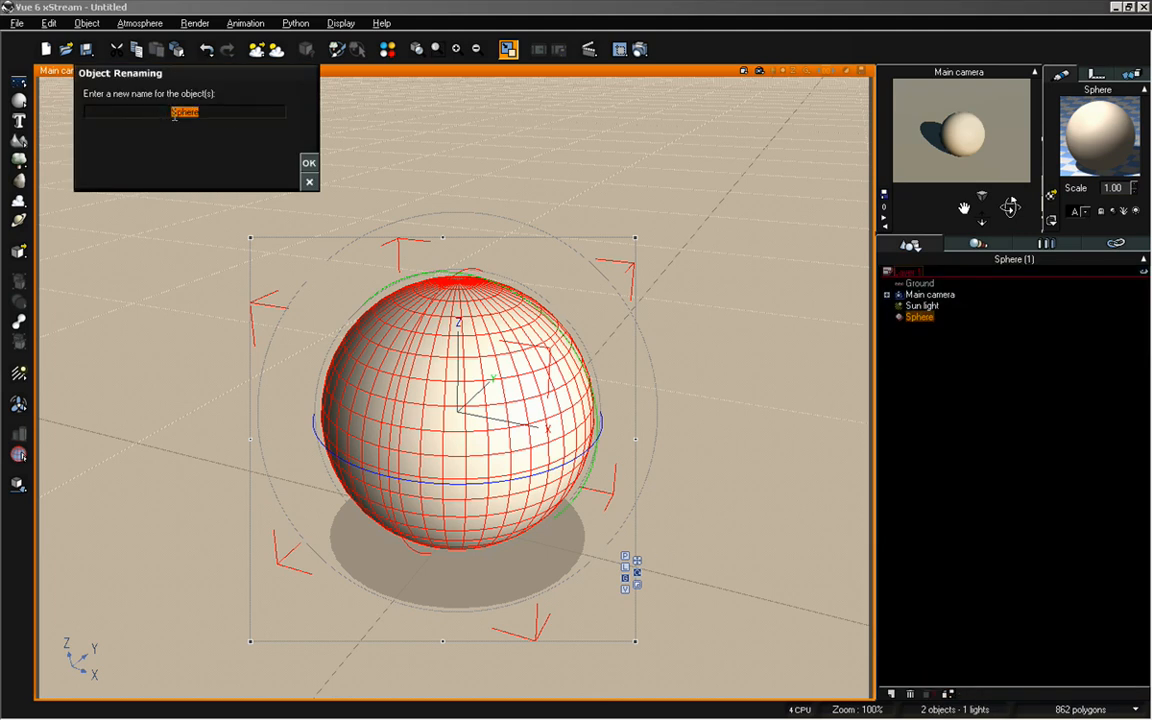
pyautogui.write('Planet')
pyautogui.click(309, 163)
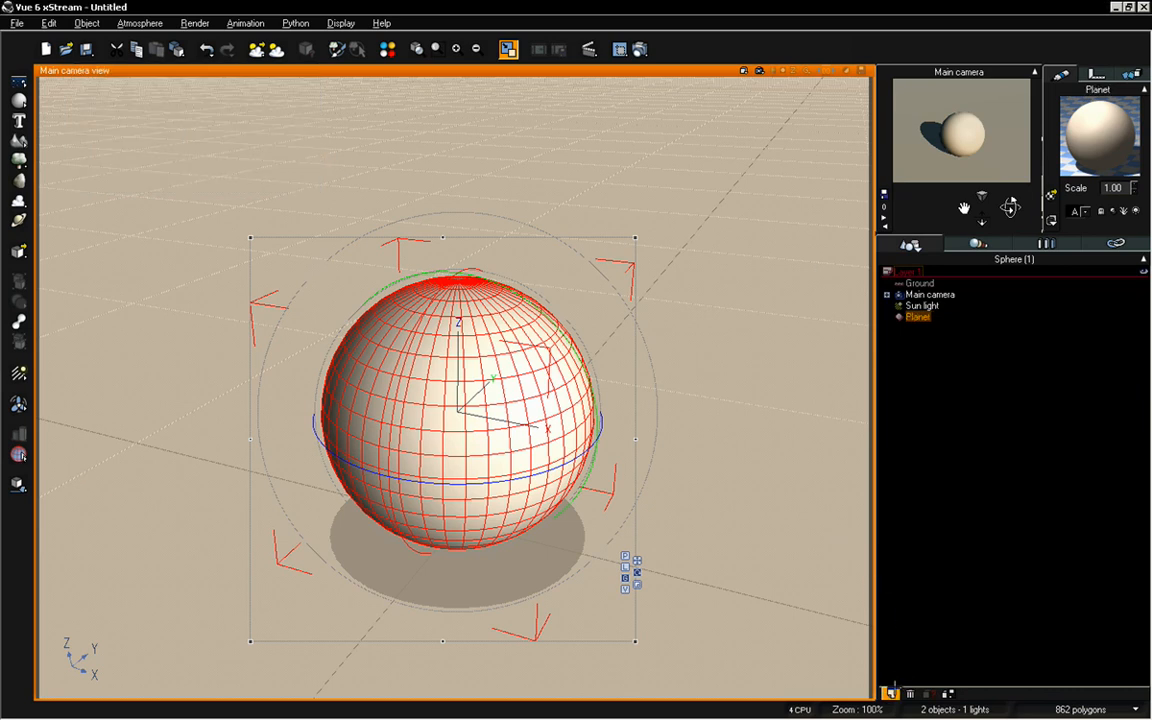
# Create a new empty layer below Layer 1 and rename it as Sun Reference
pyautogui.click(891, 693)
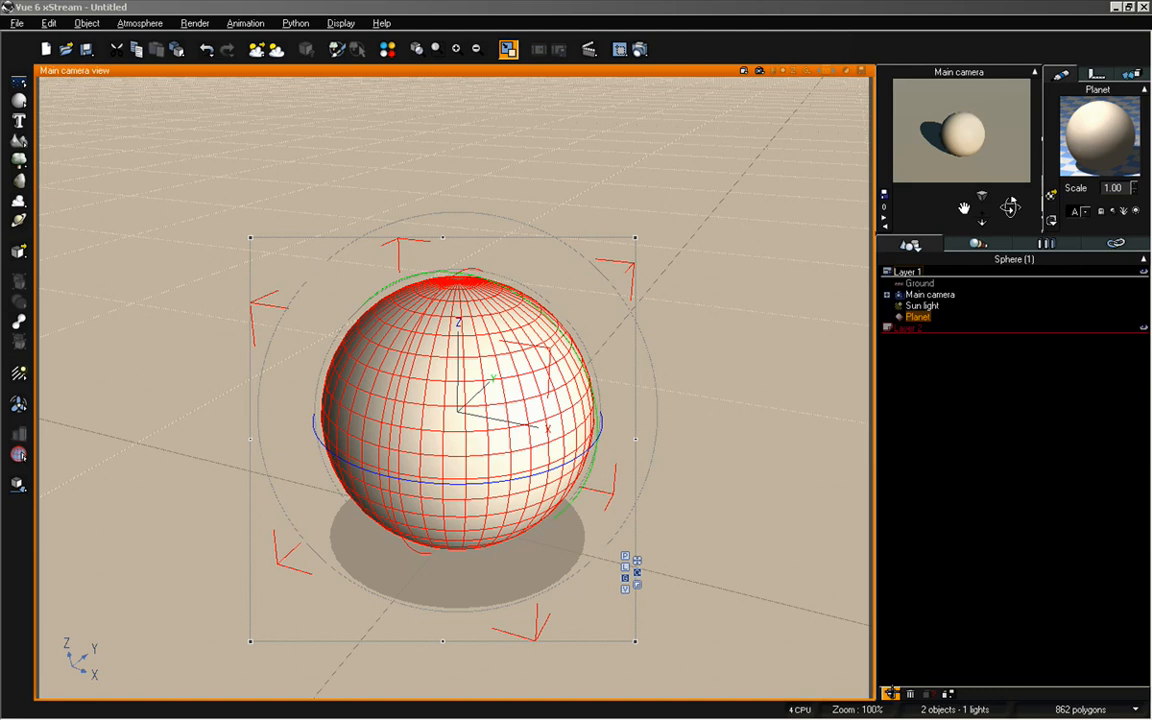
pyautogui.click(912, 328)
pyautogui.rightClick(914, 328)
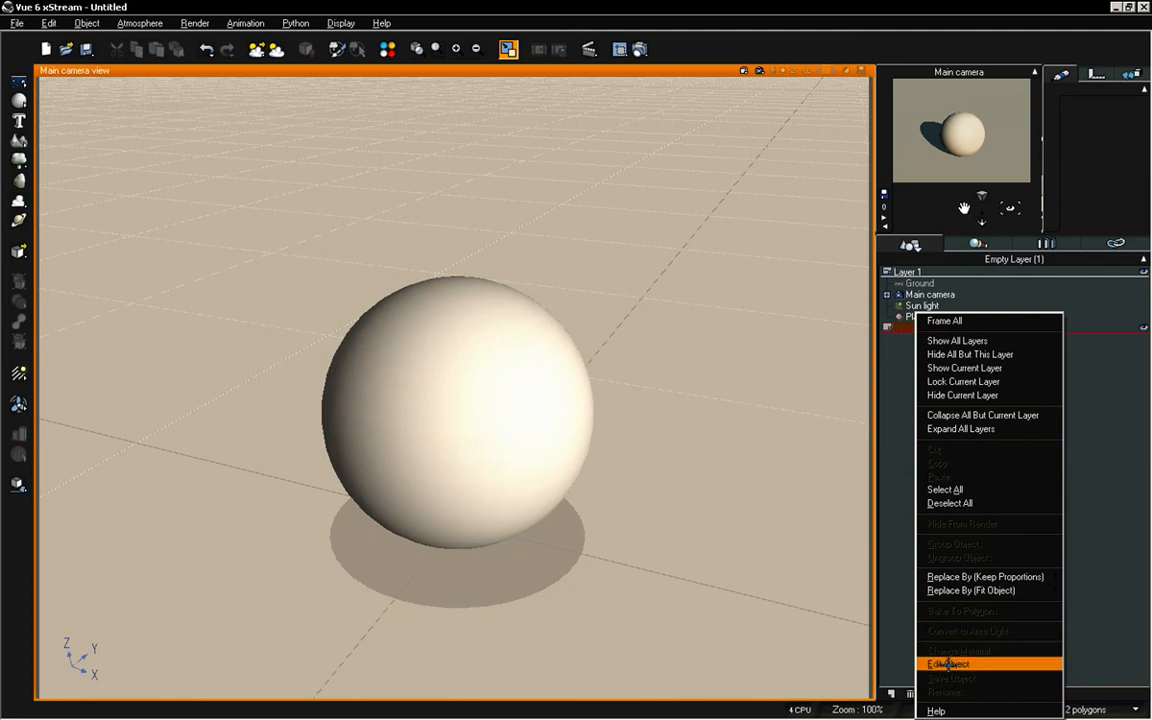
pyautogui.click(909, 328)
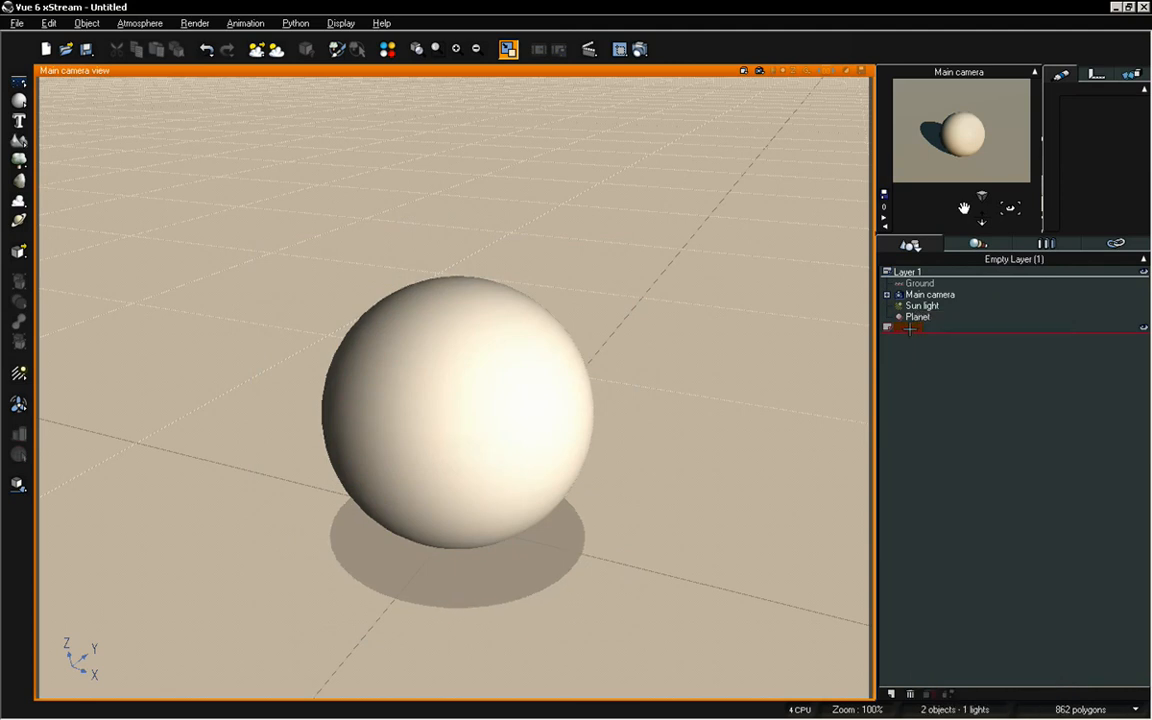
pyautogui.doubleClick(909, 328)
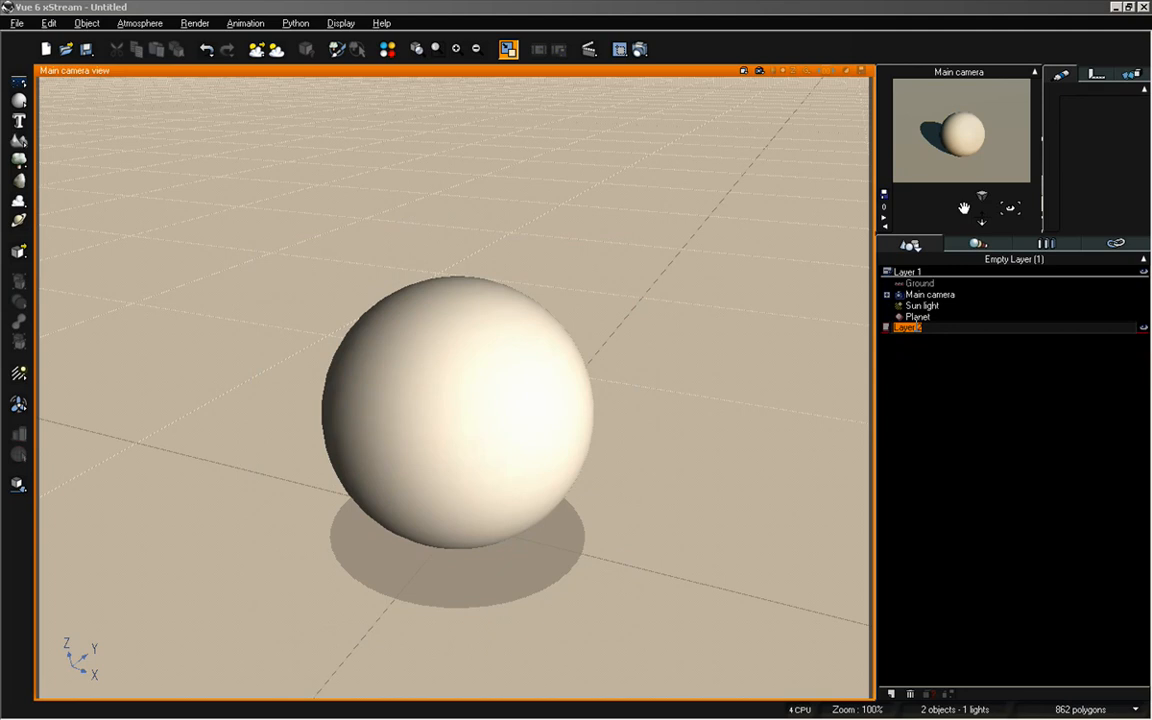
pyautogui.write('Sun Reference')
pyautogui.press('Return')
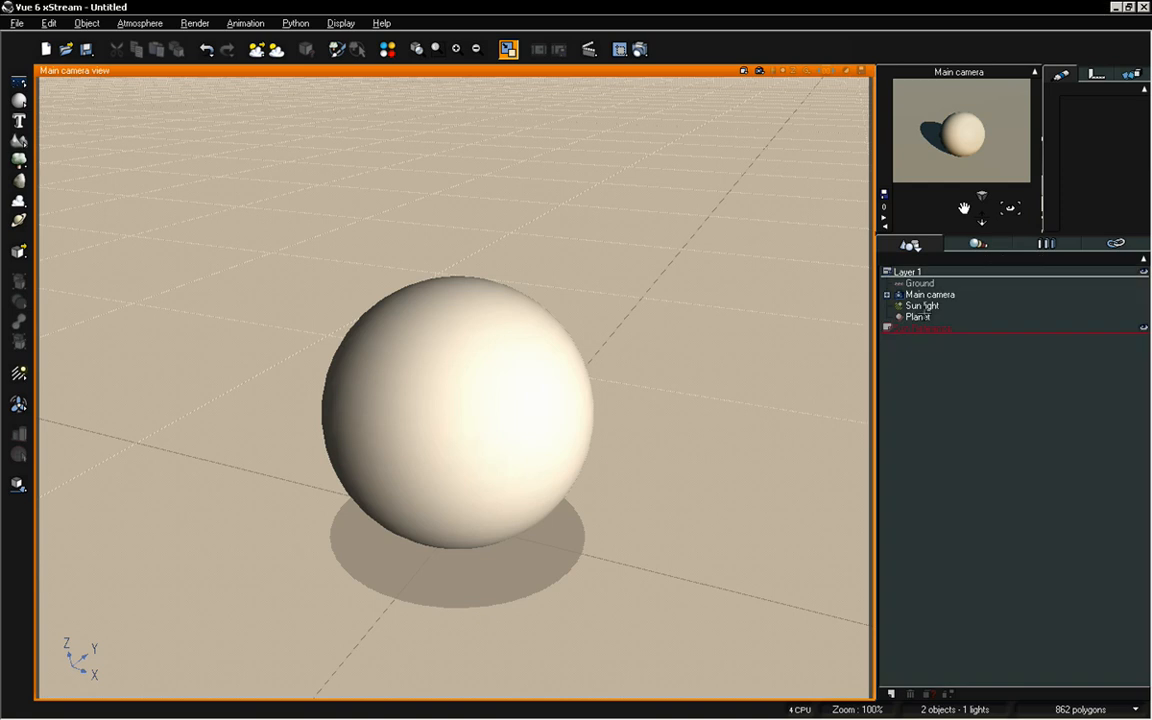
# Move the Planet sphere from Layer 1 into the Sun Reference layer and select it
pyautogui.moveTo(918, 317); pyautogui.dragTo(915, 331)
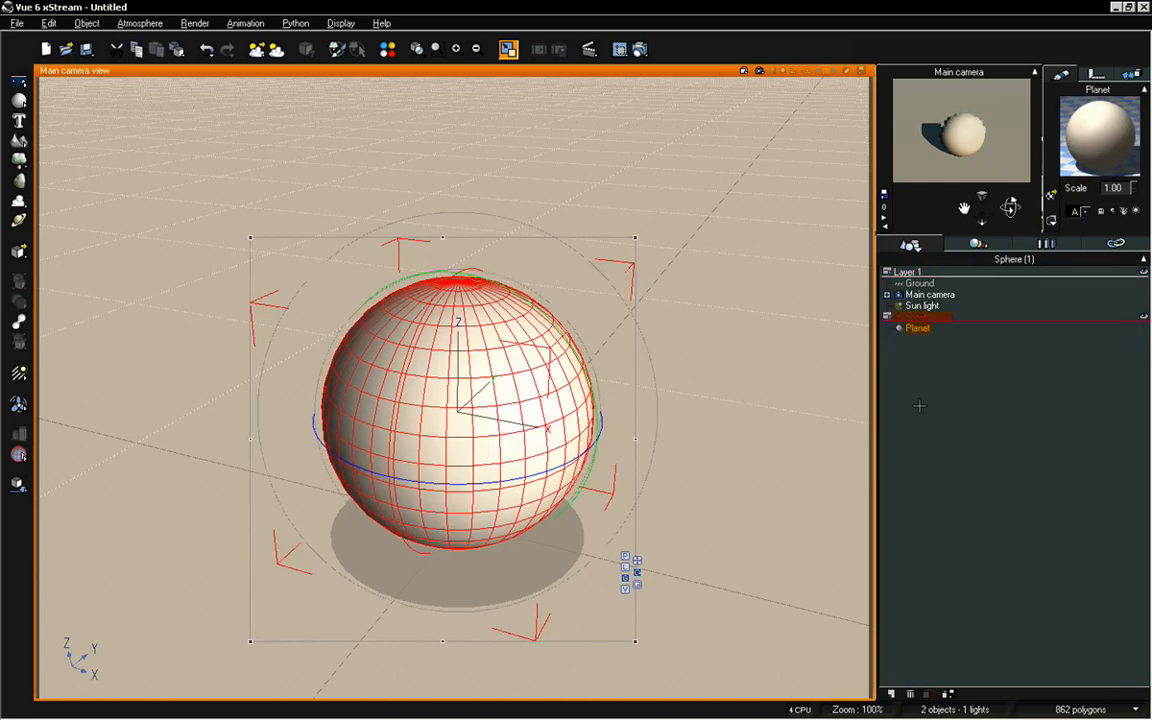
pyautogui.click(955, 420)
pyautogui.click(918, 328)
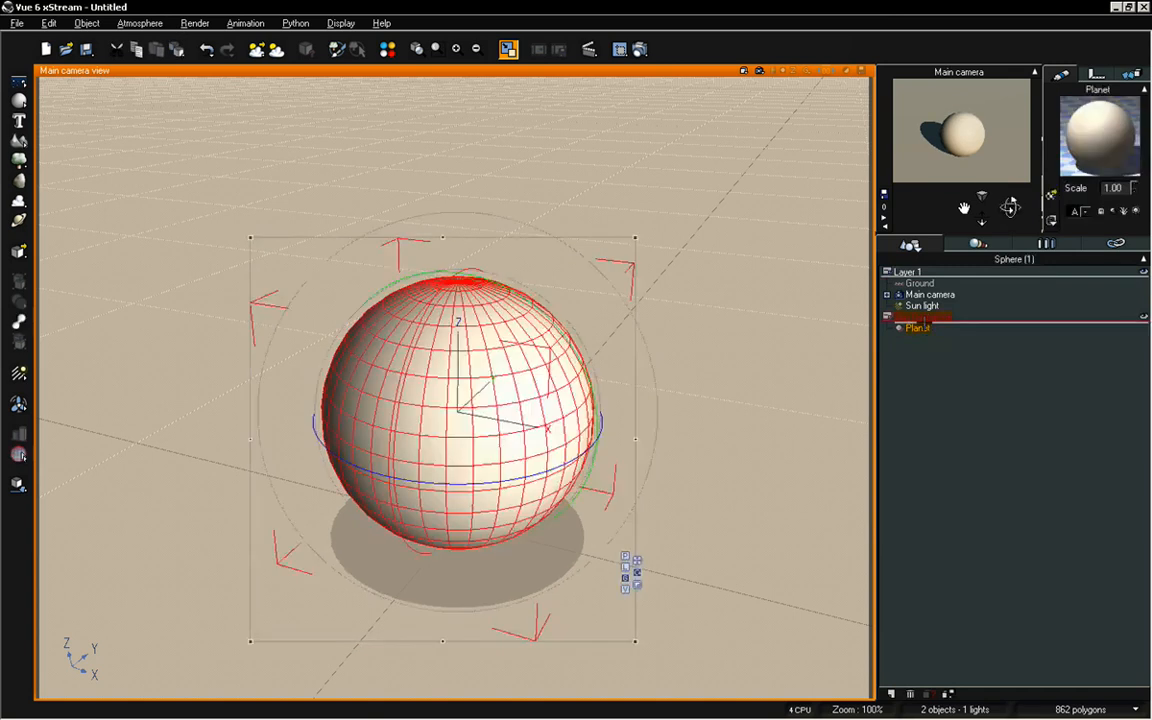
pyautogui.click(929, 342)
pyautogui.click(925, 329)
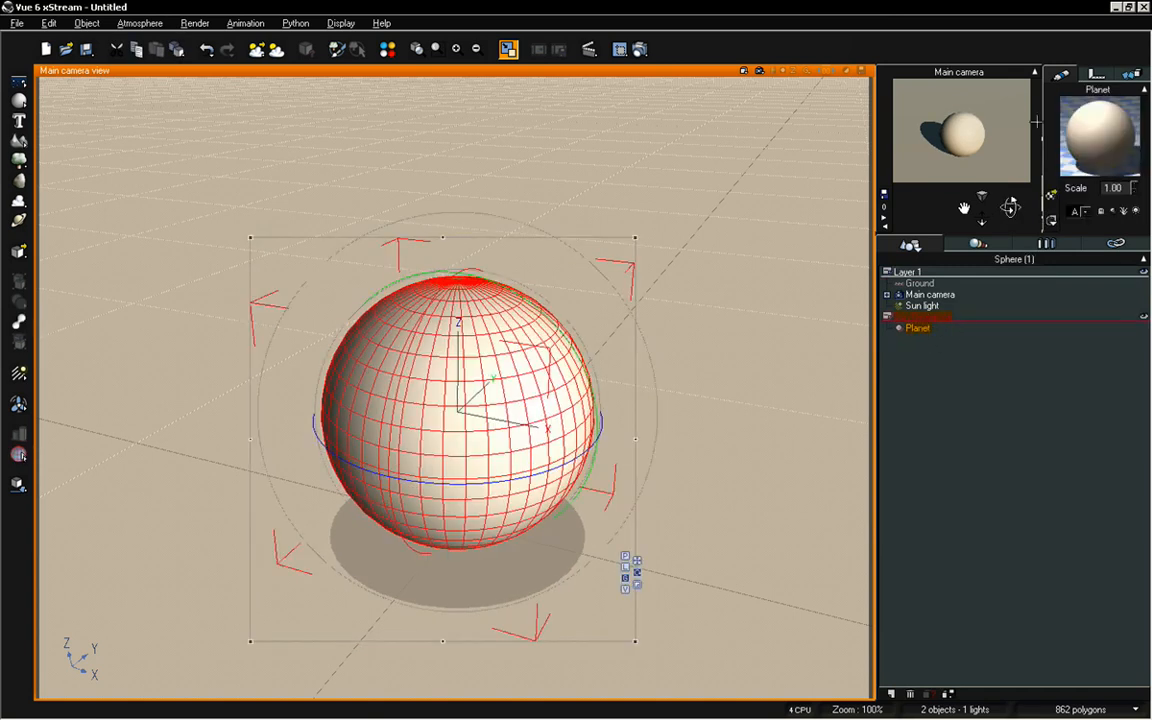
# Open the Planet sphere's material in the Advanced Material Editor and name the material Planet
pyautogui.doubleClick(1099, 120)
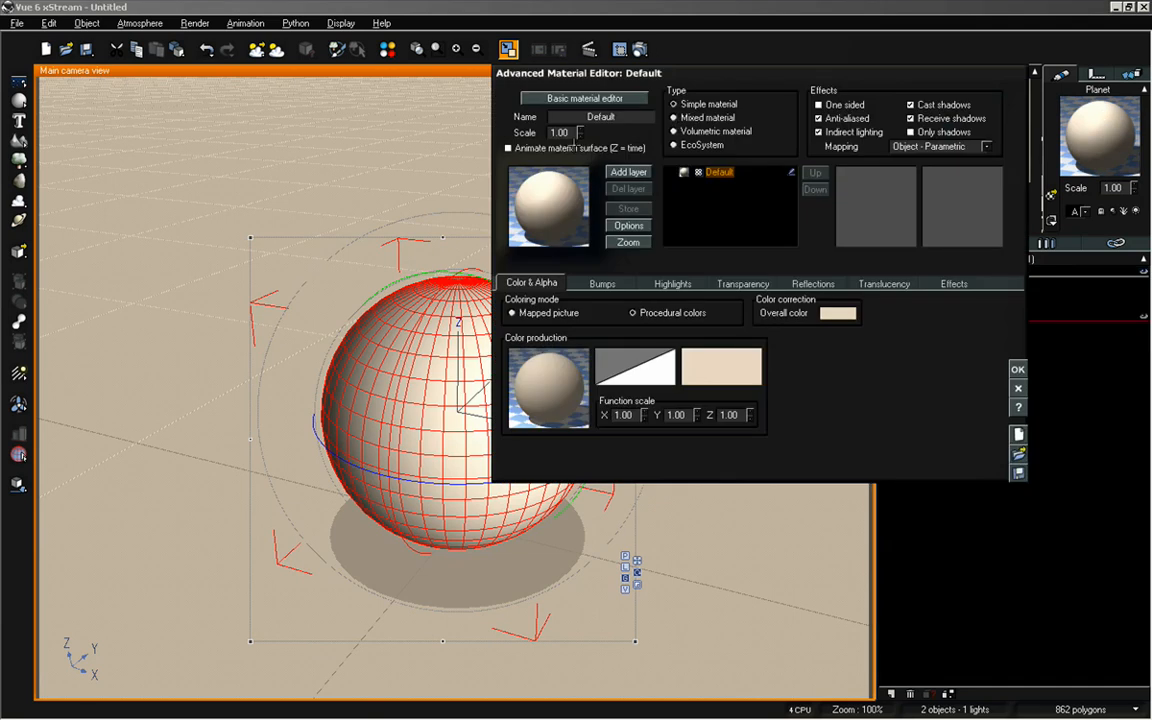
pyautogui.click(600, 116)
pyautogui.write('P')
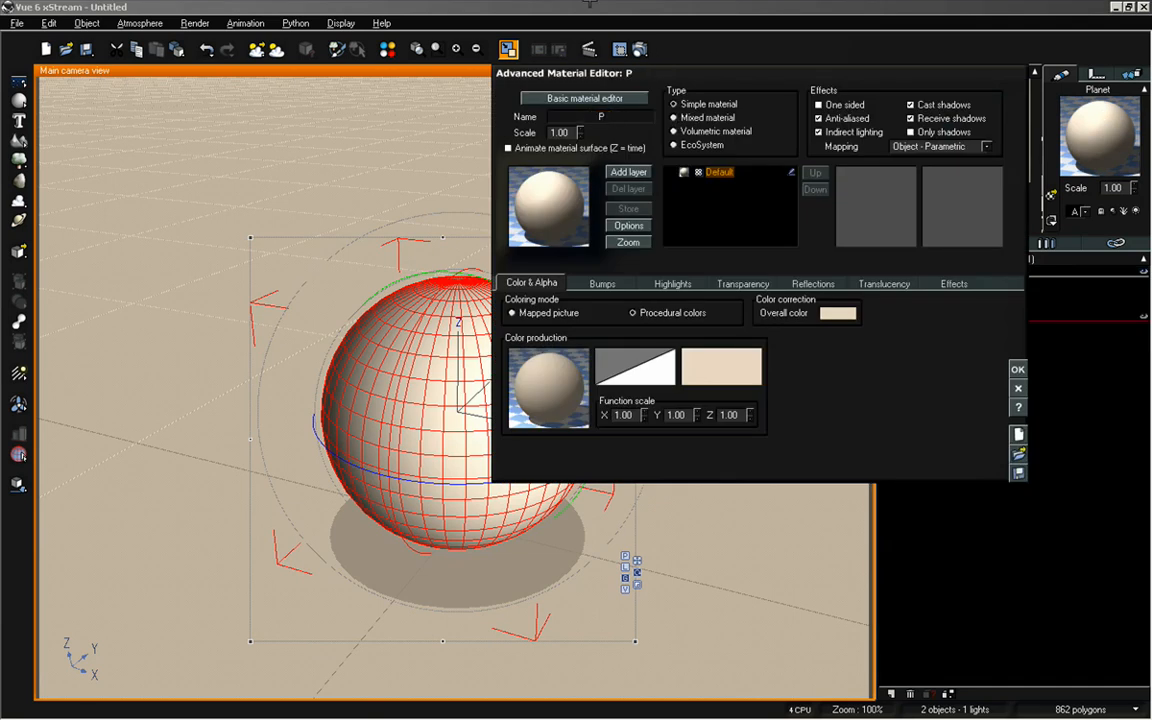
pyautogui.write('lanet')
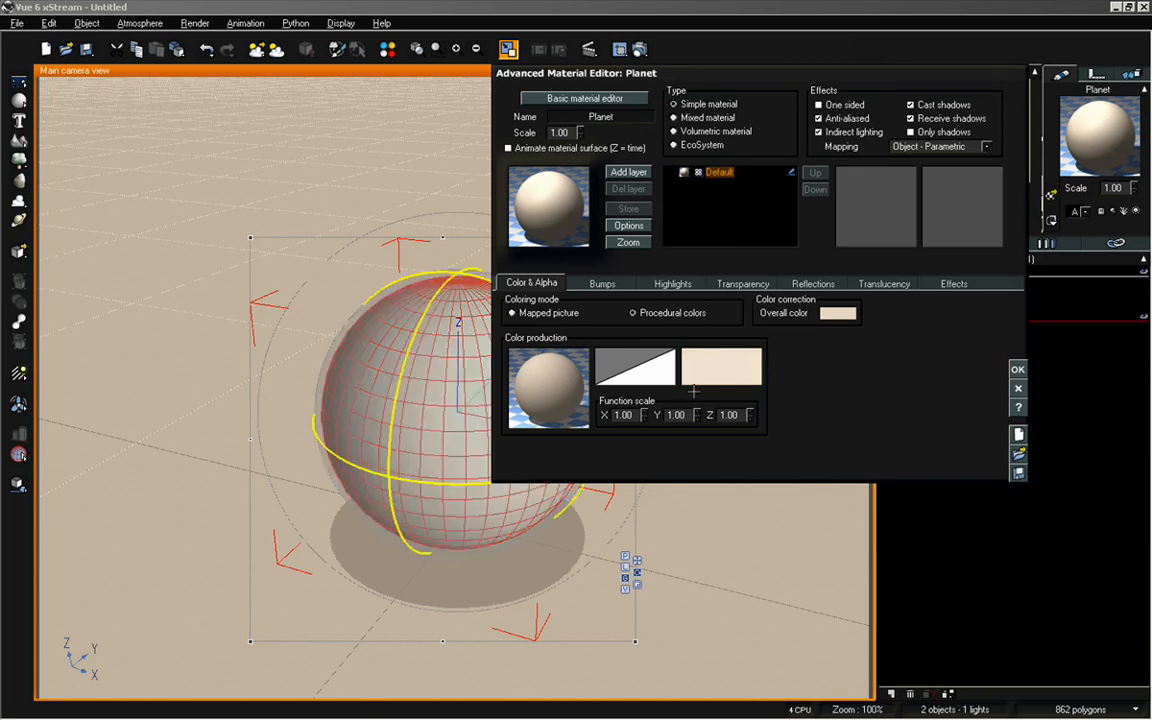
# Change the Planet material's color to dark green
pyautogui.rightClick(723, 353)
pyautogui.click(743, 361)
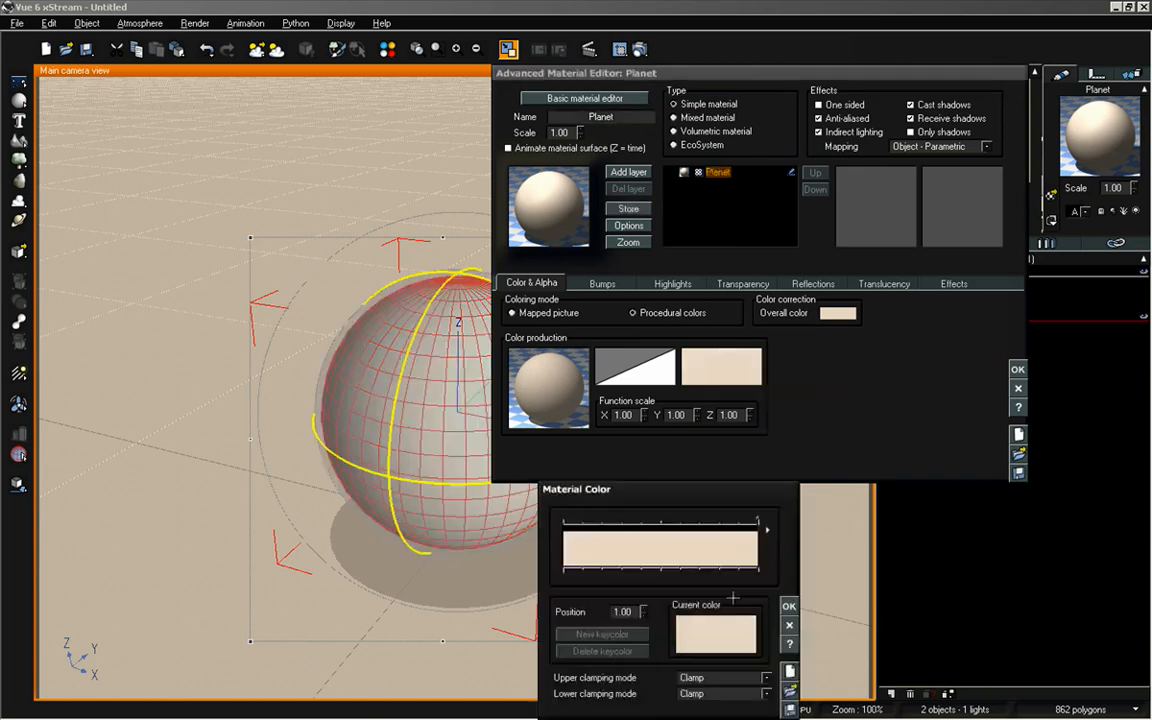
pyautogui.click(733, 600)
pyautogui.click(732, 606)
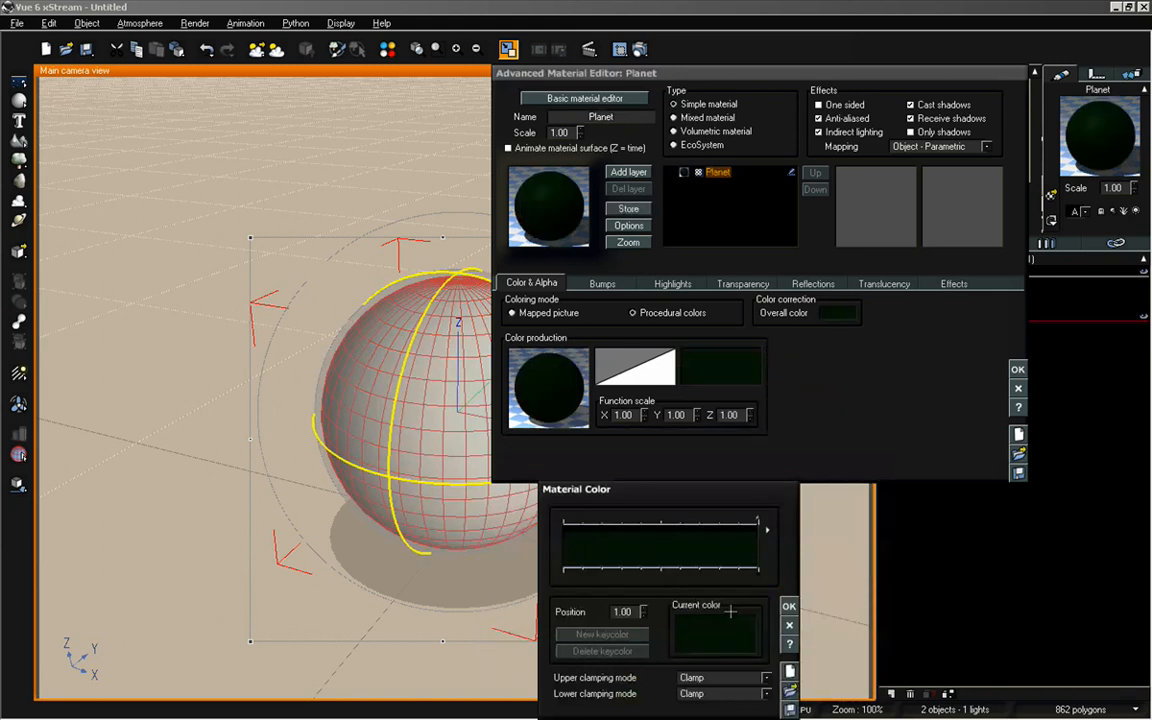
pyautogui.click(730, 611)
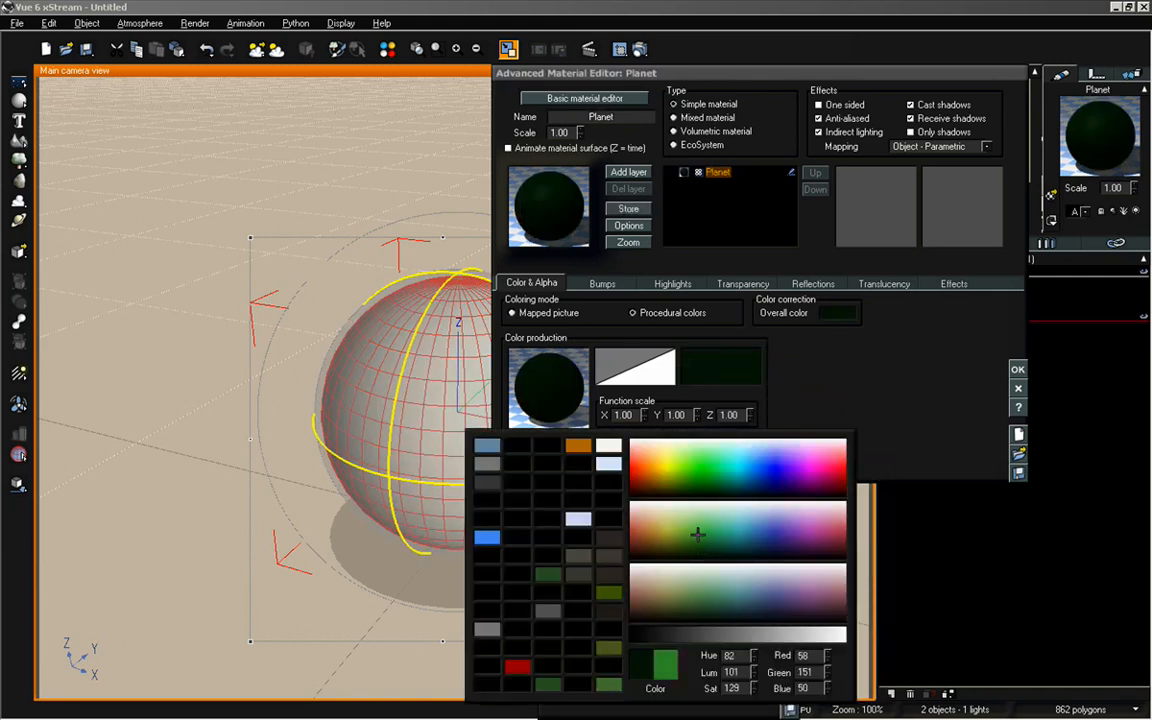
pyautogui.click(702, 541)
pyautogui.click(785, 600)
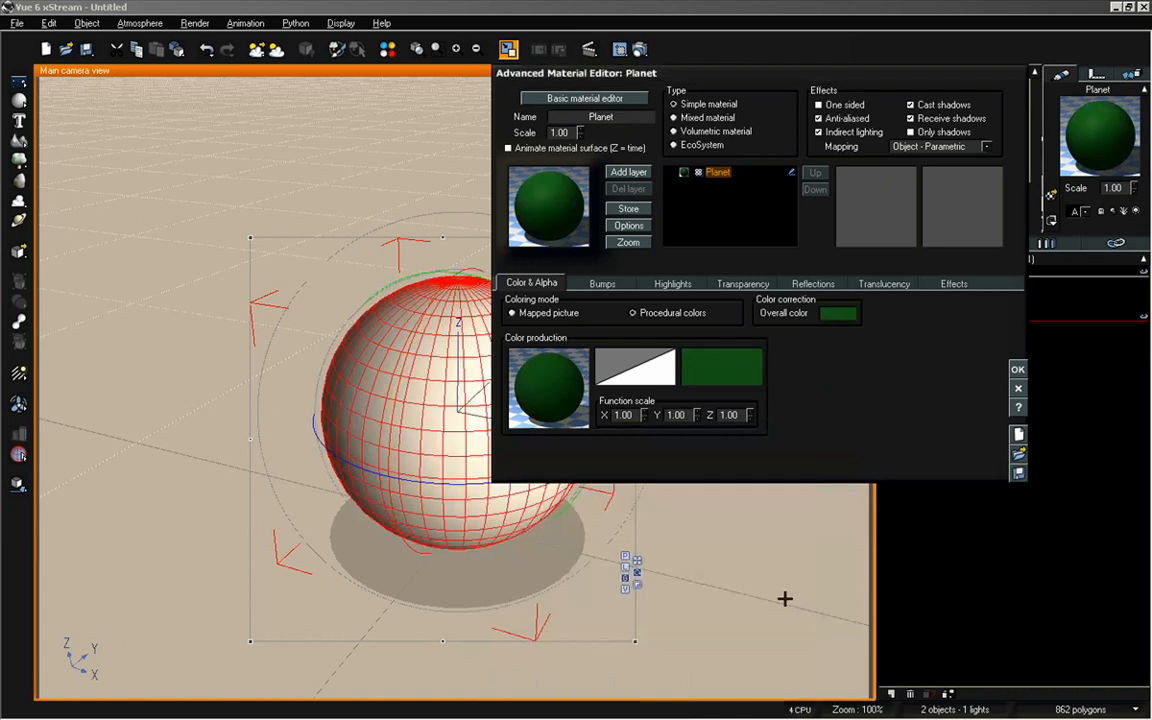
# Set the Planet material's luminous lighting to 100%, disable cast shadows, receive shadows and indirect lighting, and accept the material
pyautogui.click(954, 283)
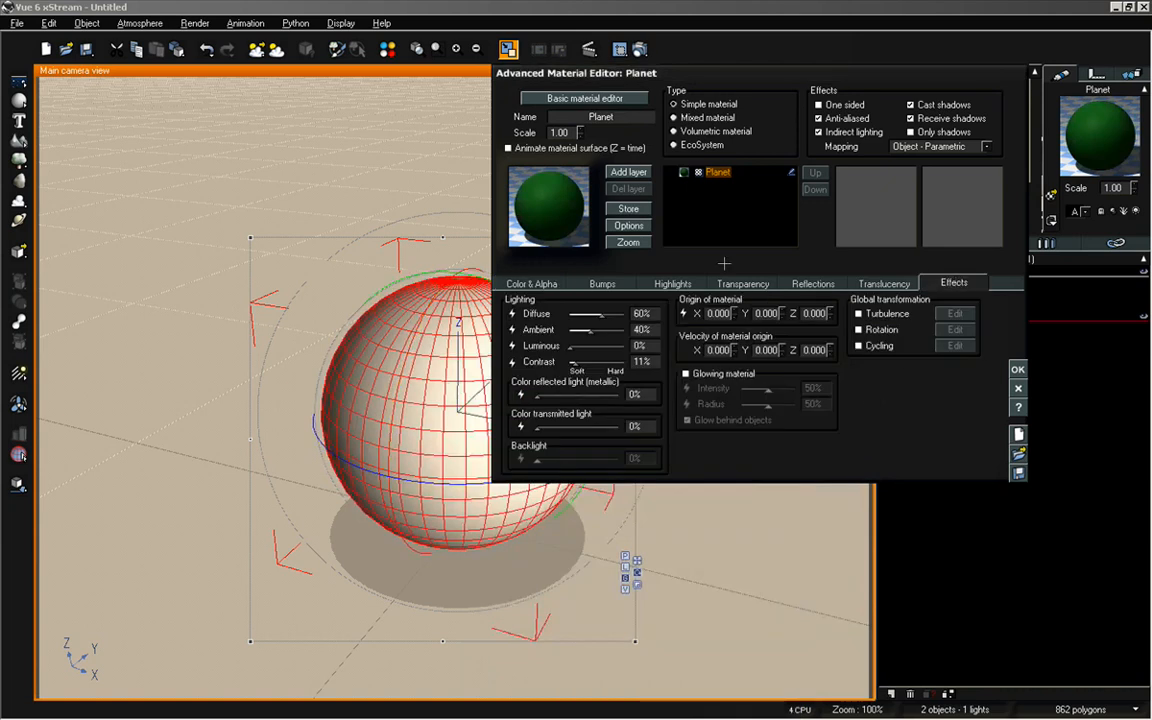
pyautogui.moveTo(573, 346); pyautogui.dragTo(626, 346)
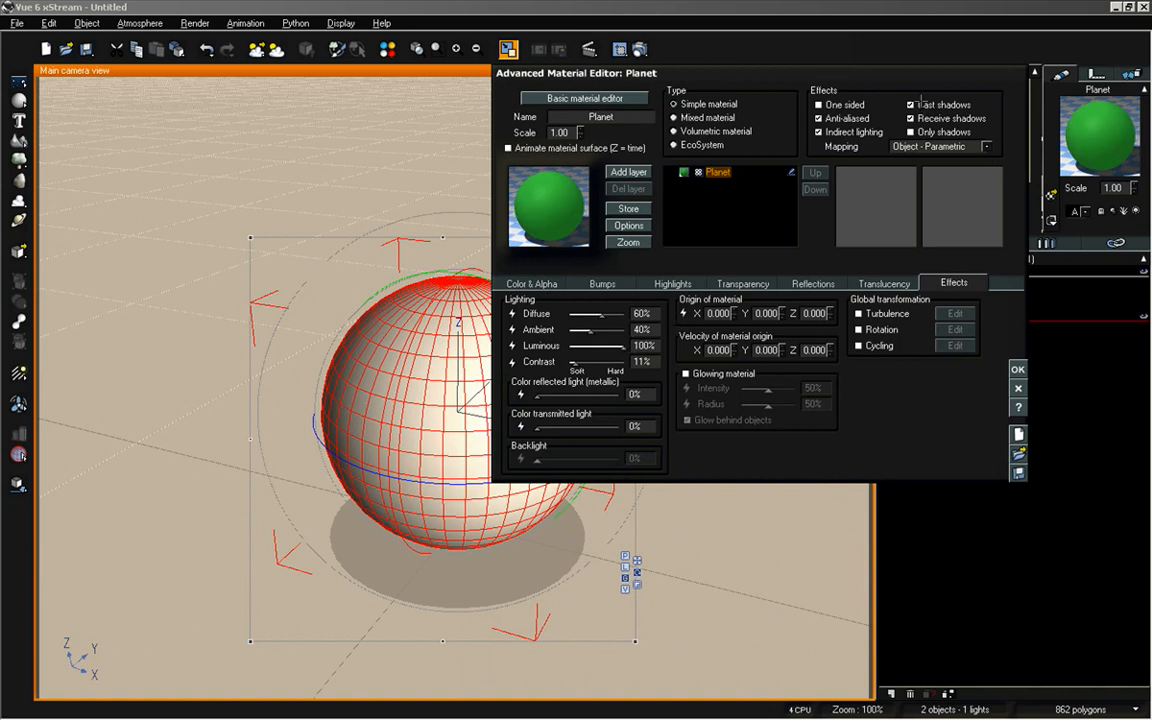
pyautogui.click(912, 104)
pyautogui.click(912, 118)
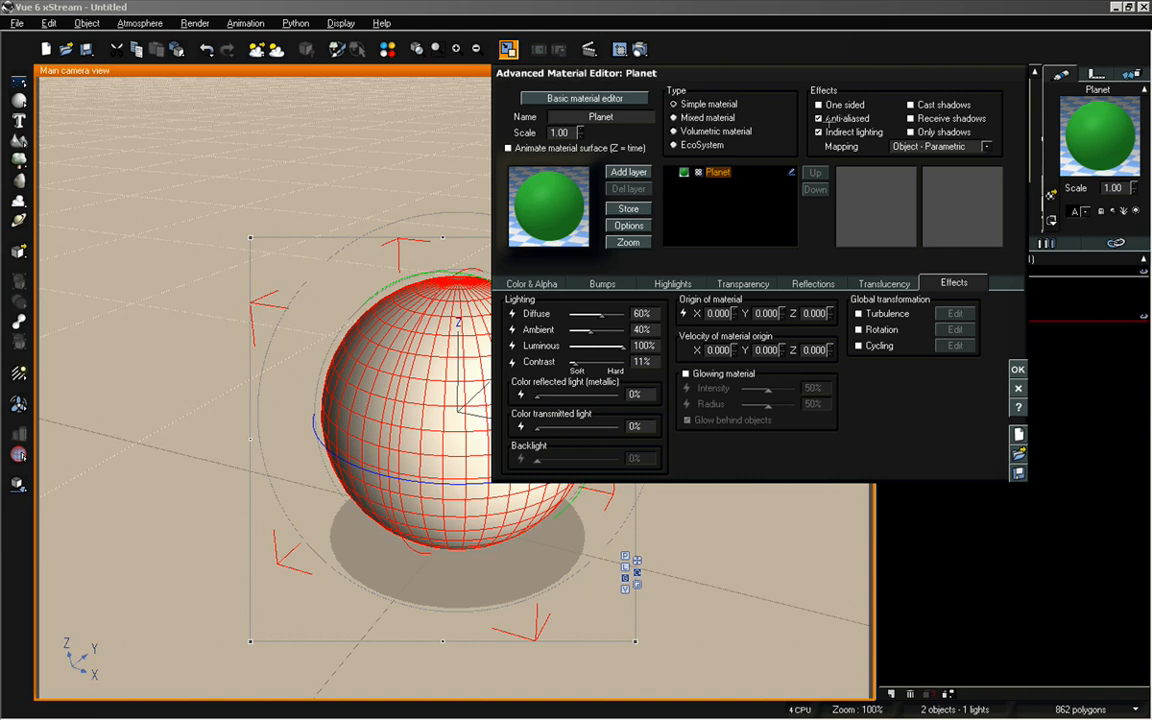
pyautogui.click(828, 131)
pyautogui.click(1019, 370)
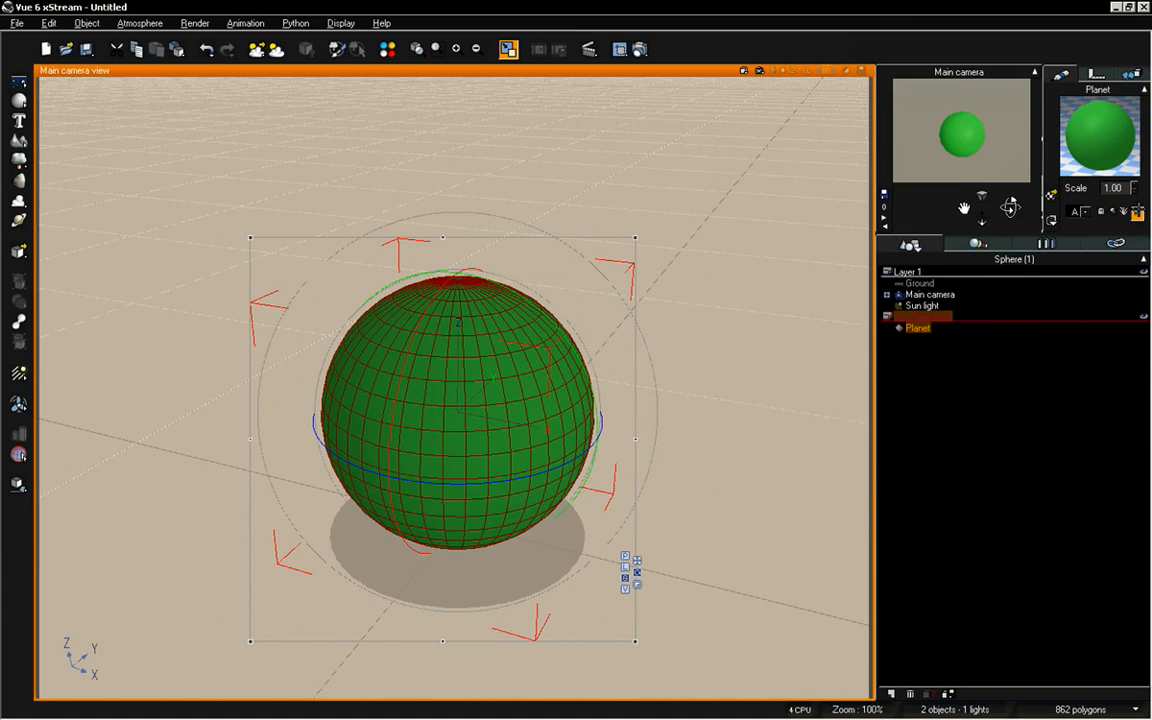
# Add a second sphere to the Sun Reference layer alongside Planet
pyautogui.click(1073, 455)
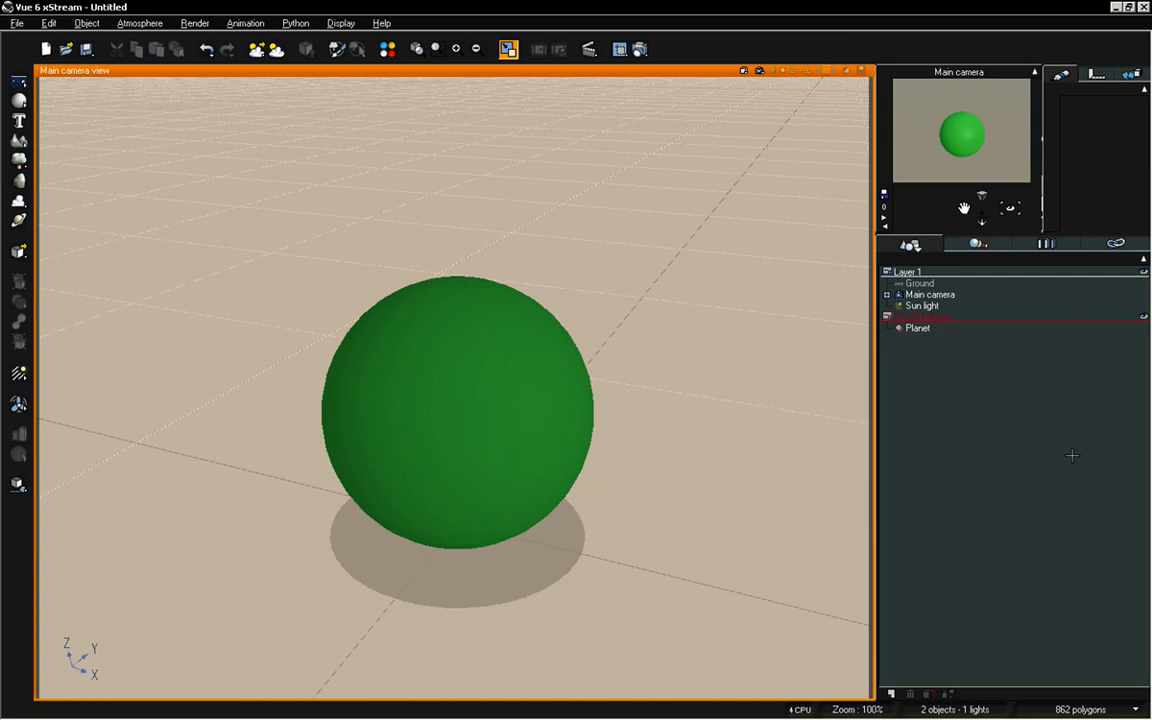
pyautogui.click(915, 327)
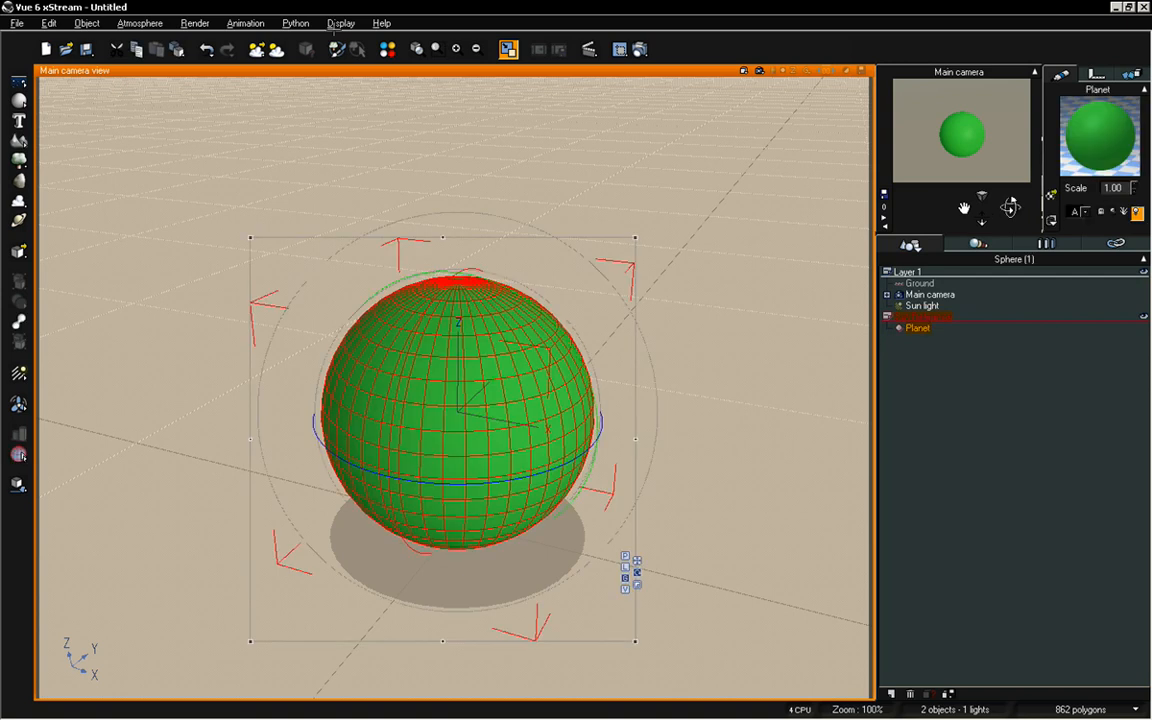
pyautogui.click(18, 100)
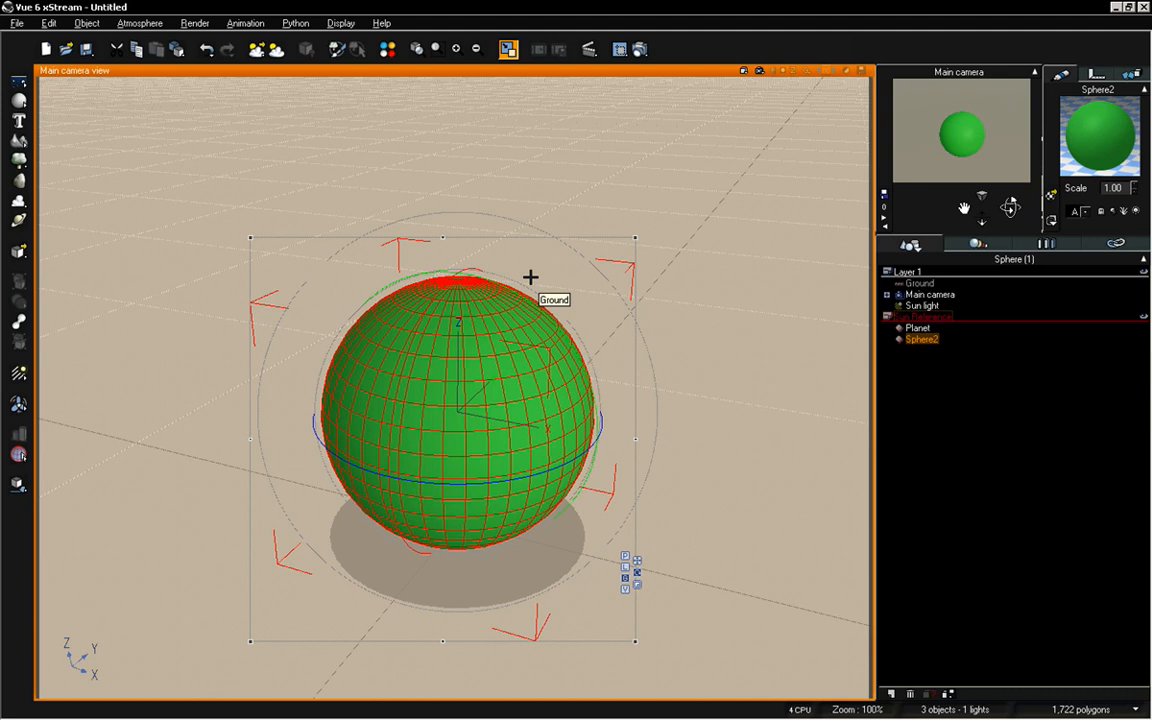
# Resize the second sphere to 1 m along X, Y and Z
pyautogui.click(636, 586)
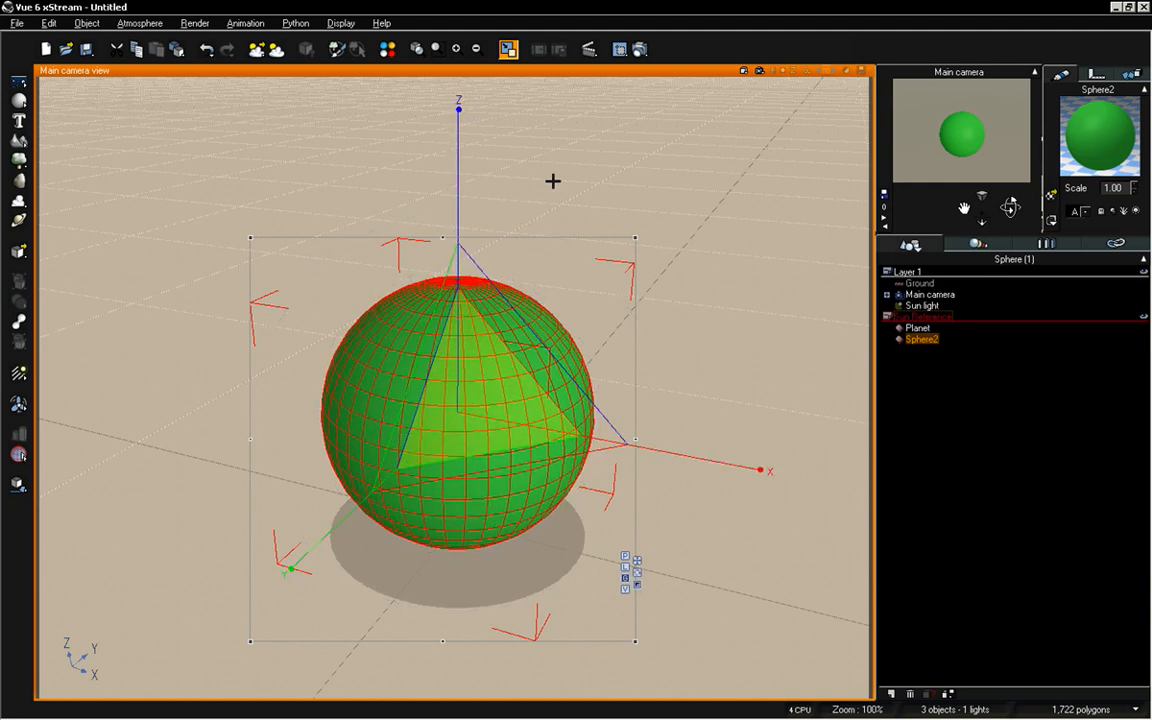
pyautogui.click(1097, 74)
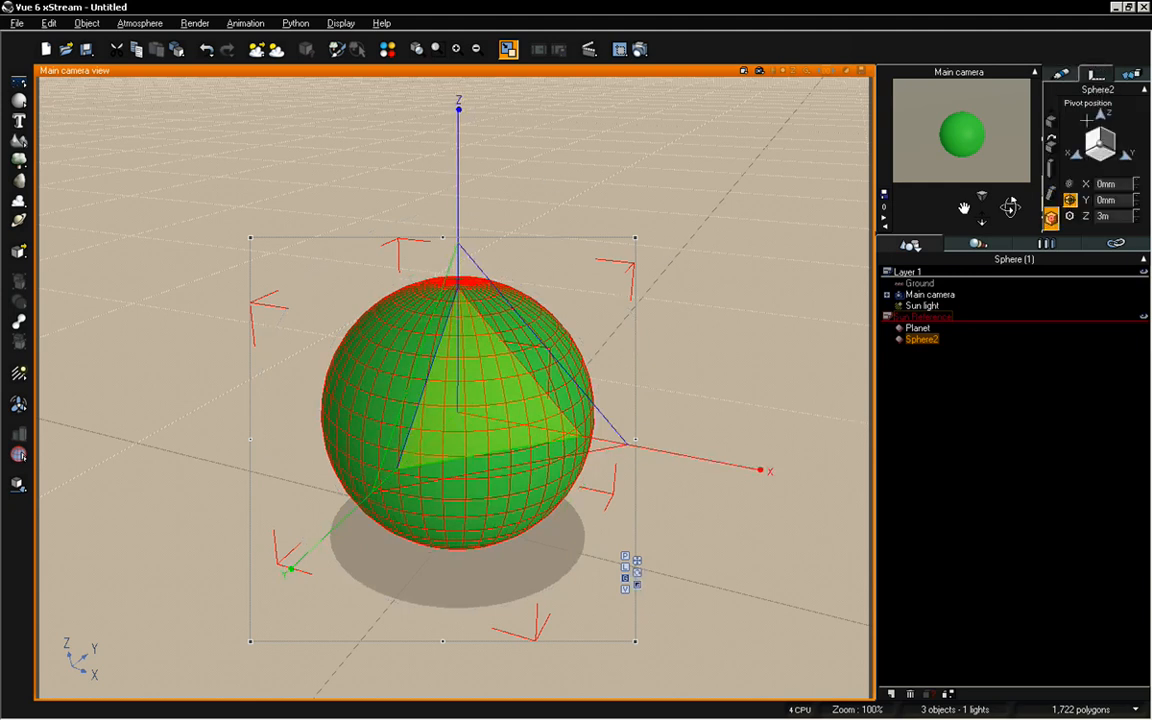
pyautogui.click(1051, 120)
pyautogui.click(1048, 168)
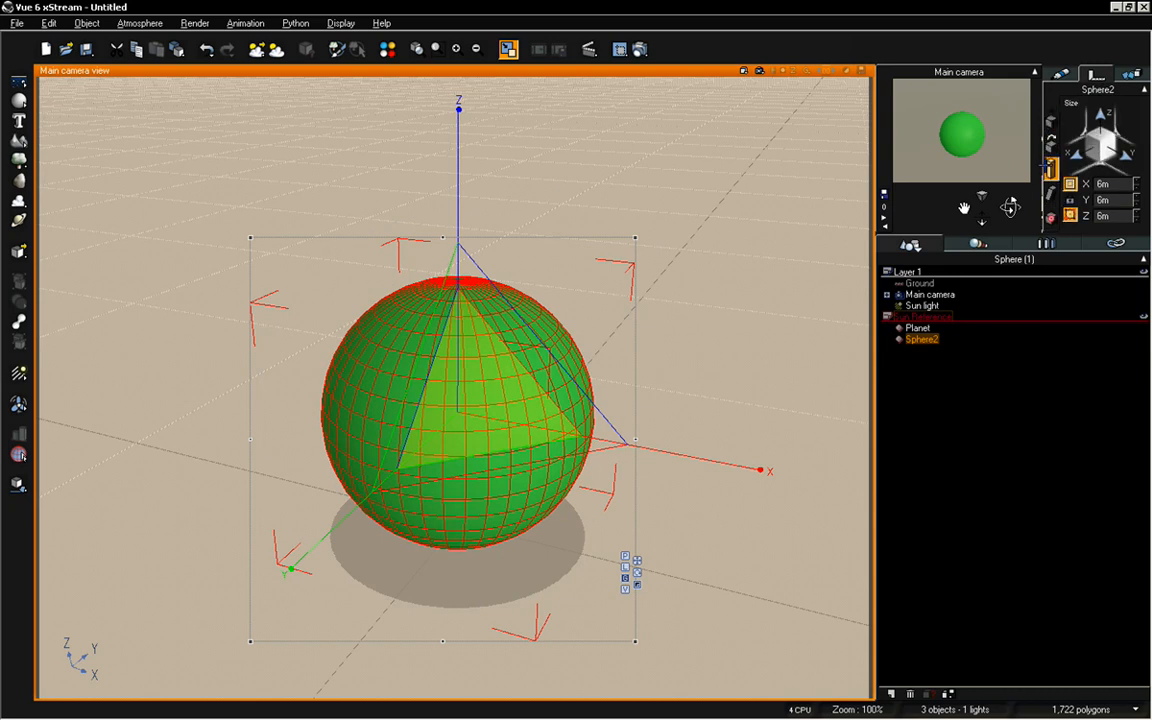
pyautogui.doubleClick(1108, 185)
pyautogui.write('1')
pyautogui.doubleClick(1117, 199)
pyautogui.write('1')
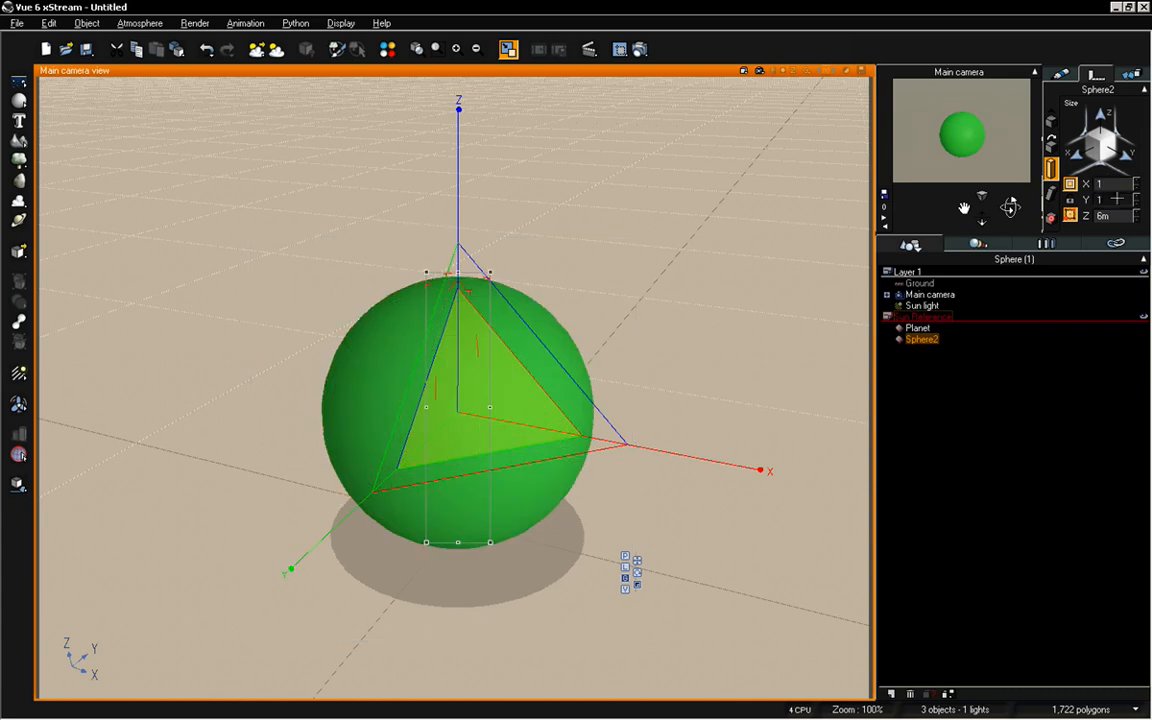
pyautogui.doubleClick(1108, 215)
pyautogui.write('1')
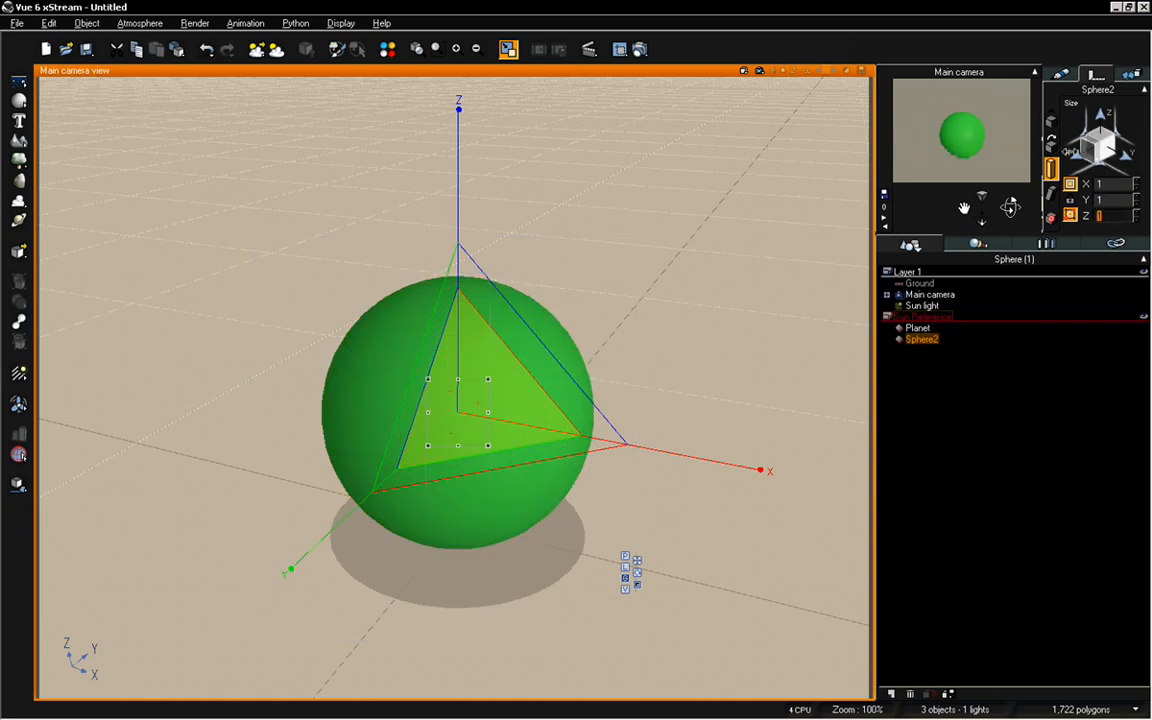
# Check Planet's position and size, and set the second sphere's Z position to 6.5 m so it rests on top of Planet
pyautogui.click(1051, 117)
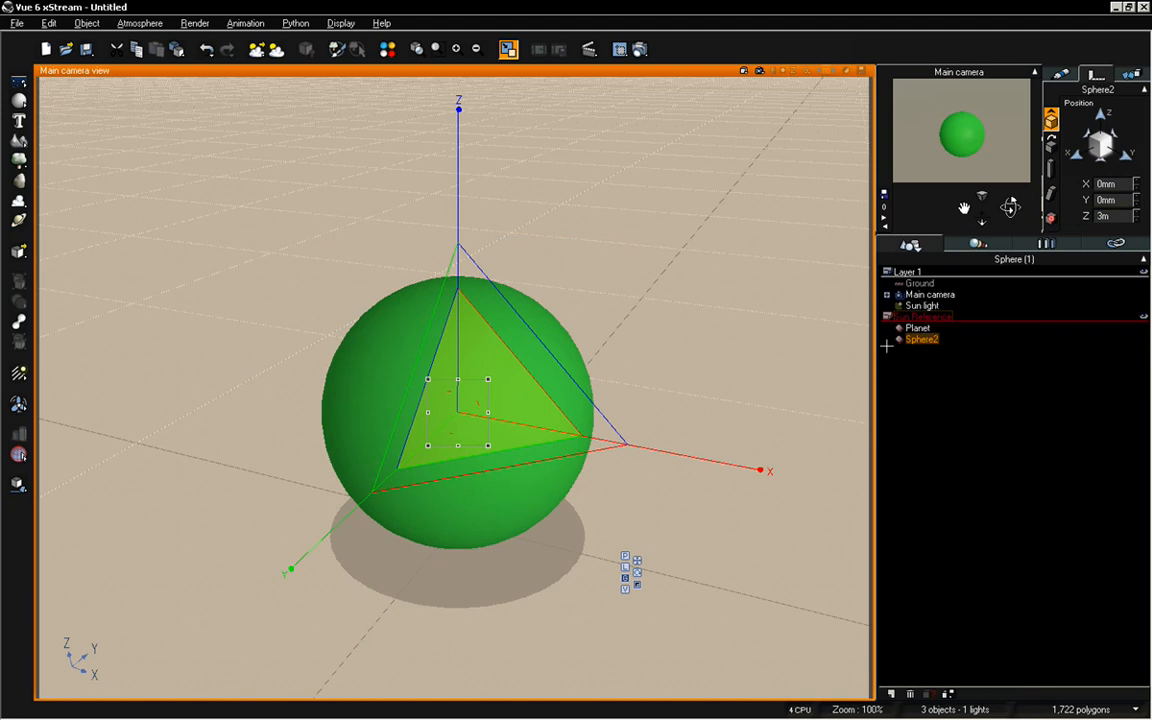
pyautogui.click(917, 328)
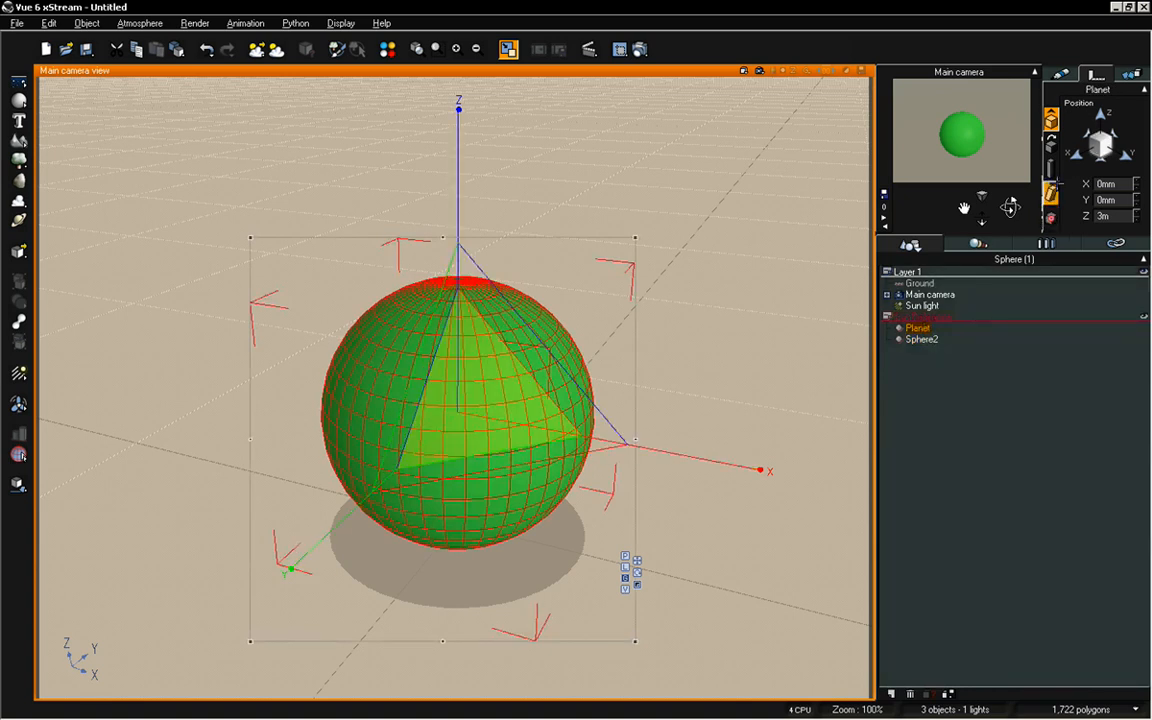
pyautogui.click(1050, 168)
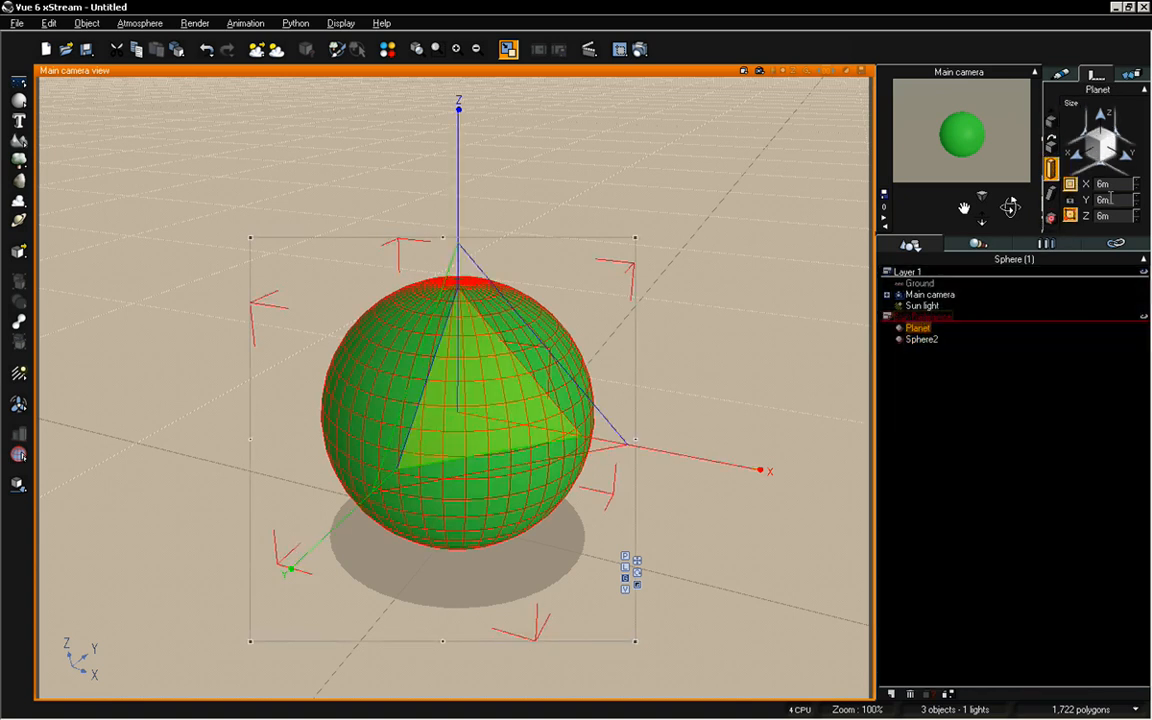
pyautogui.click(928, 340)
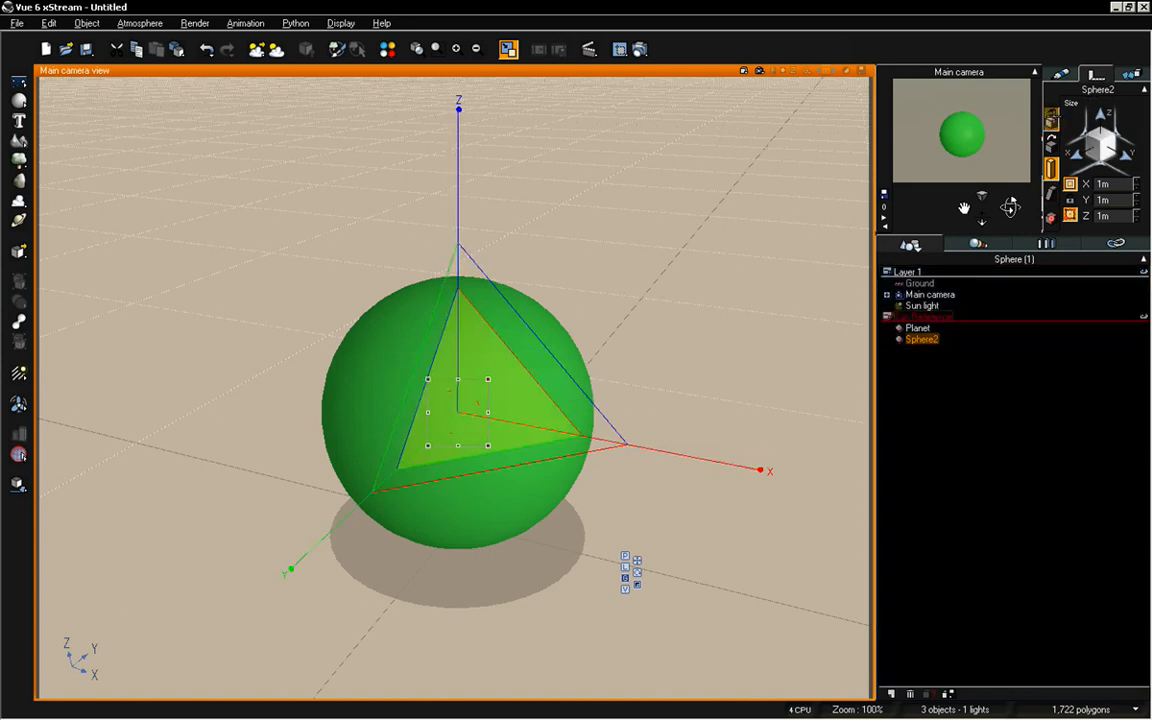
pyautogui.click(1051, 119)
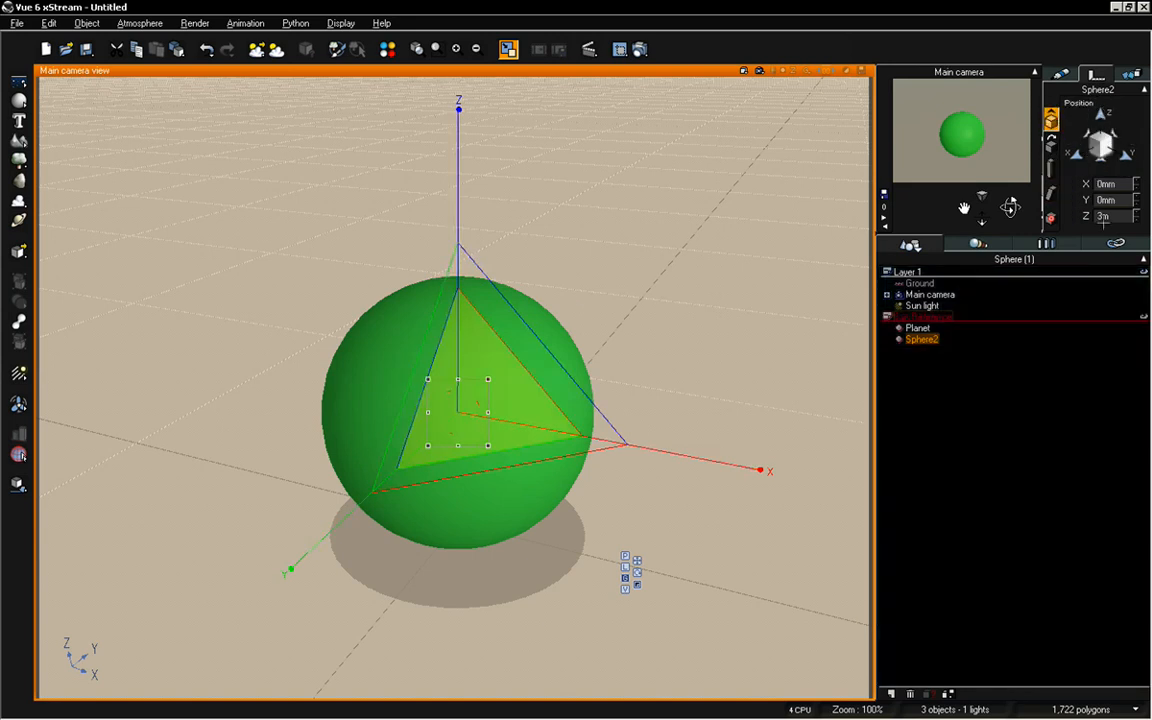
pyautogui.doubleClick(1114, 214)
pyautogui.write('5.5')
pyautogui.press('Return')
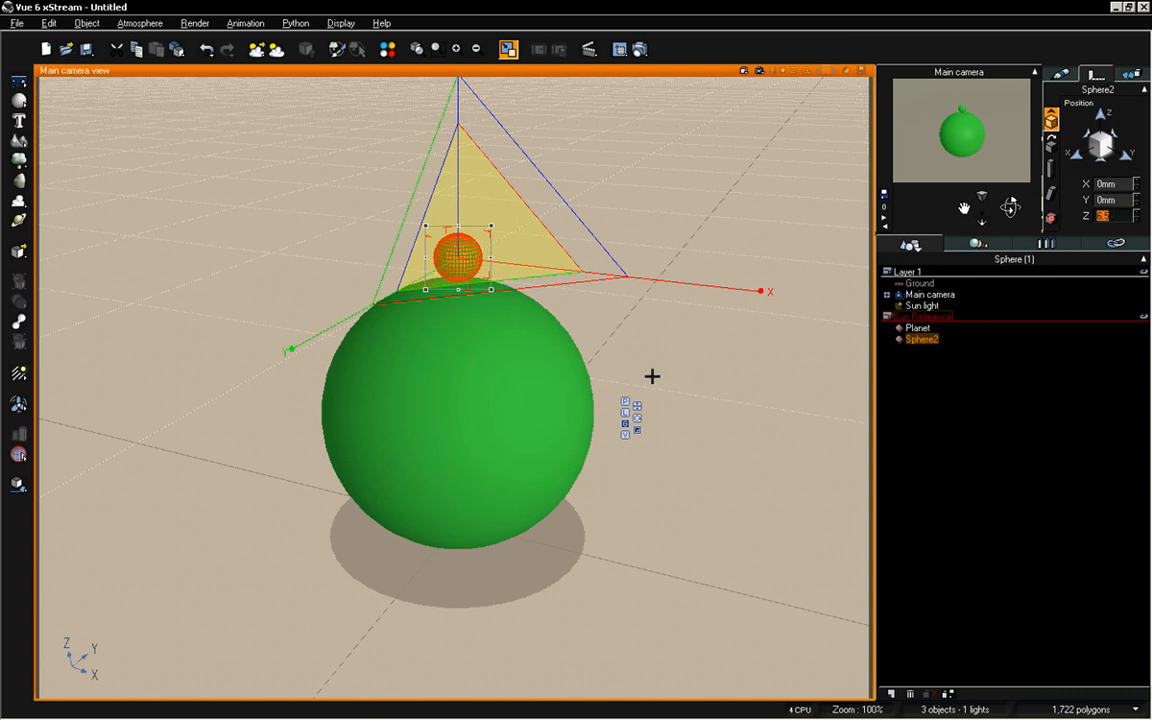
# Try raising the small sphere along the Z axis with the move gizmo, and undo the move
pyautogui.click(637, 406)
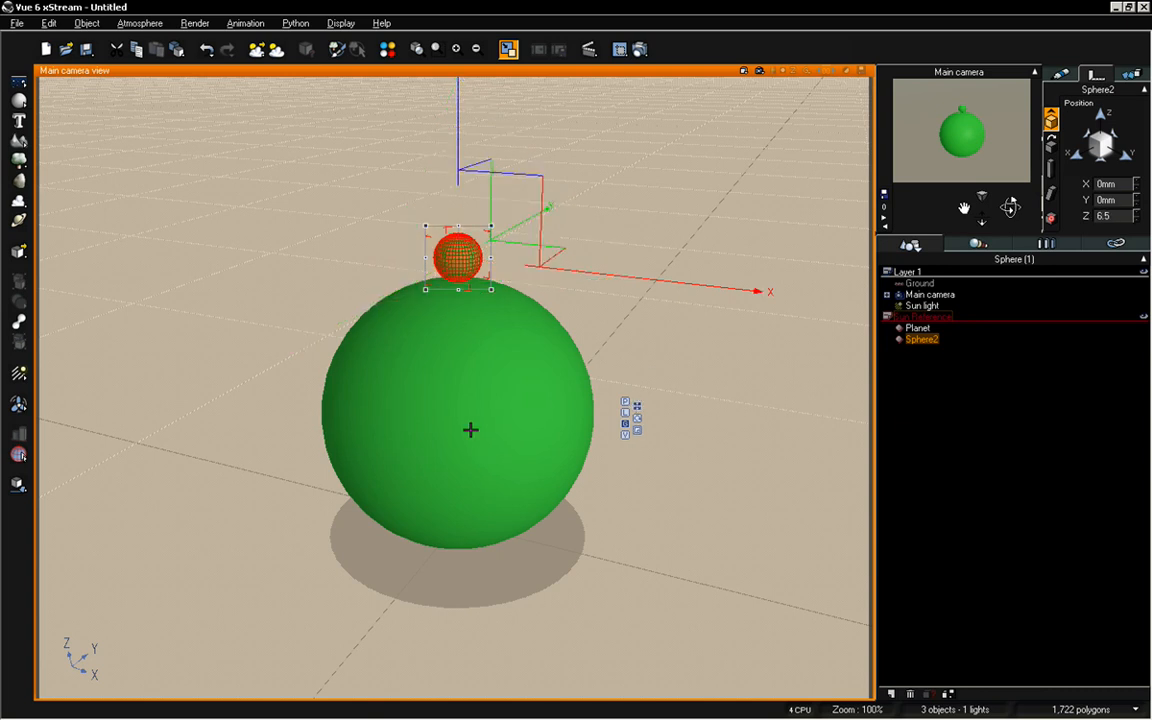
pyautogui.moveTo(458, 110); pyautogui.dragTo(458, 60)
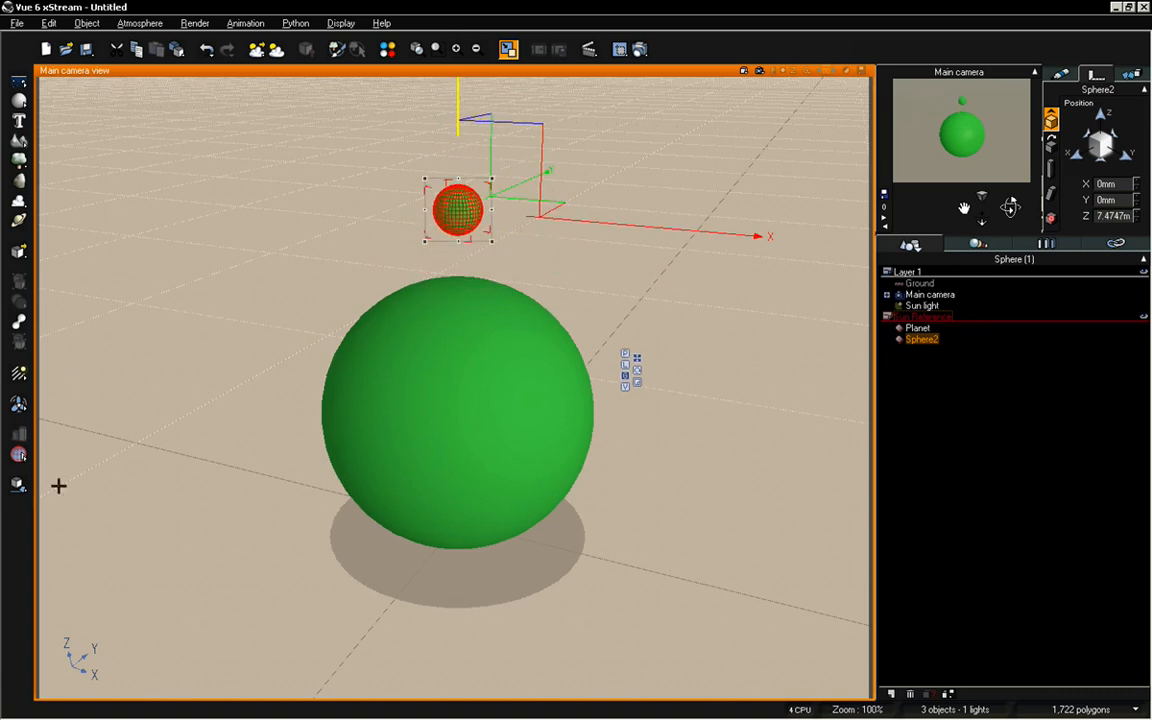
pyautogui.hotkey('ctrl', 'z')
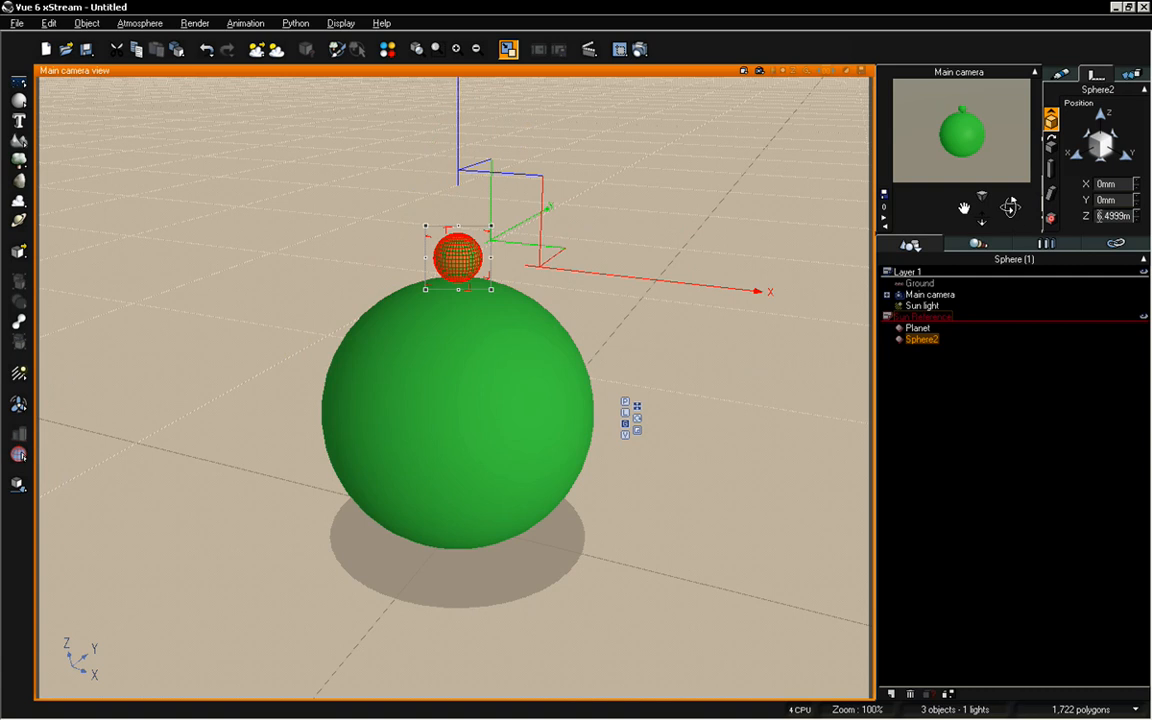
# Set the small sphere's Z position to exactly 6.5 m
pyautogui.doubleClick(1116, 214)
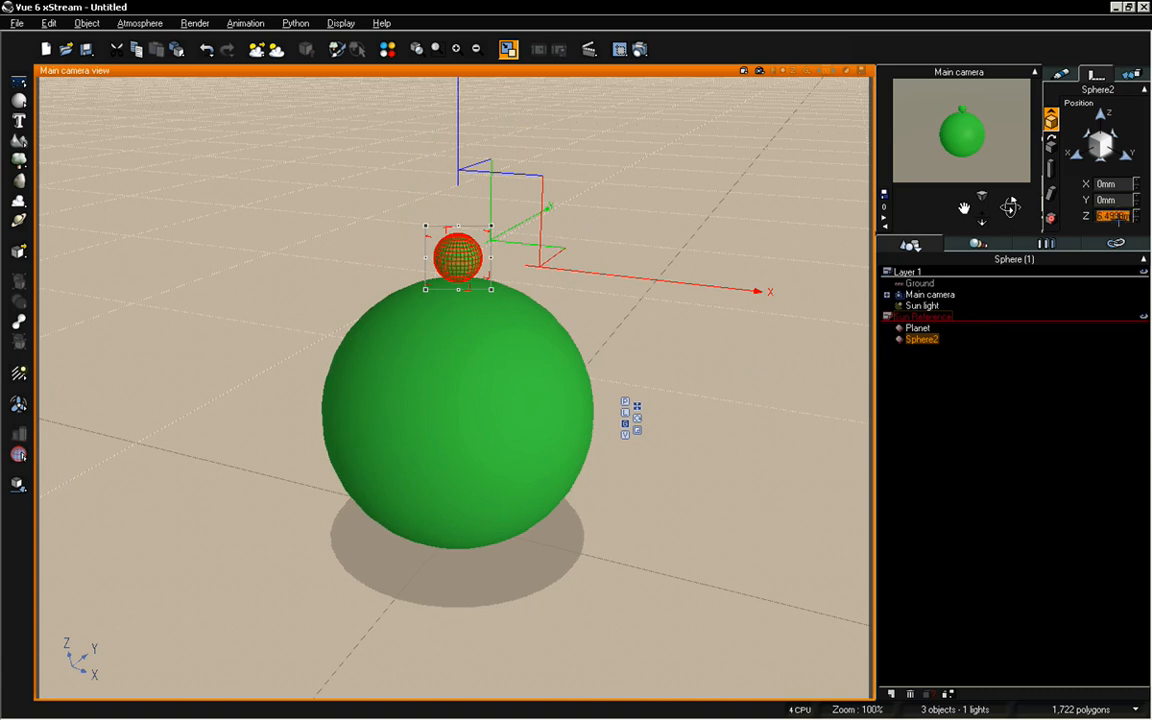
pyautogui.write('6.5')
pyautogui.press('Return')
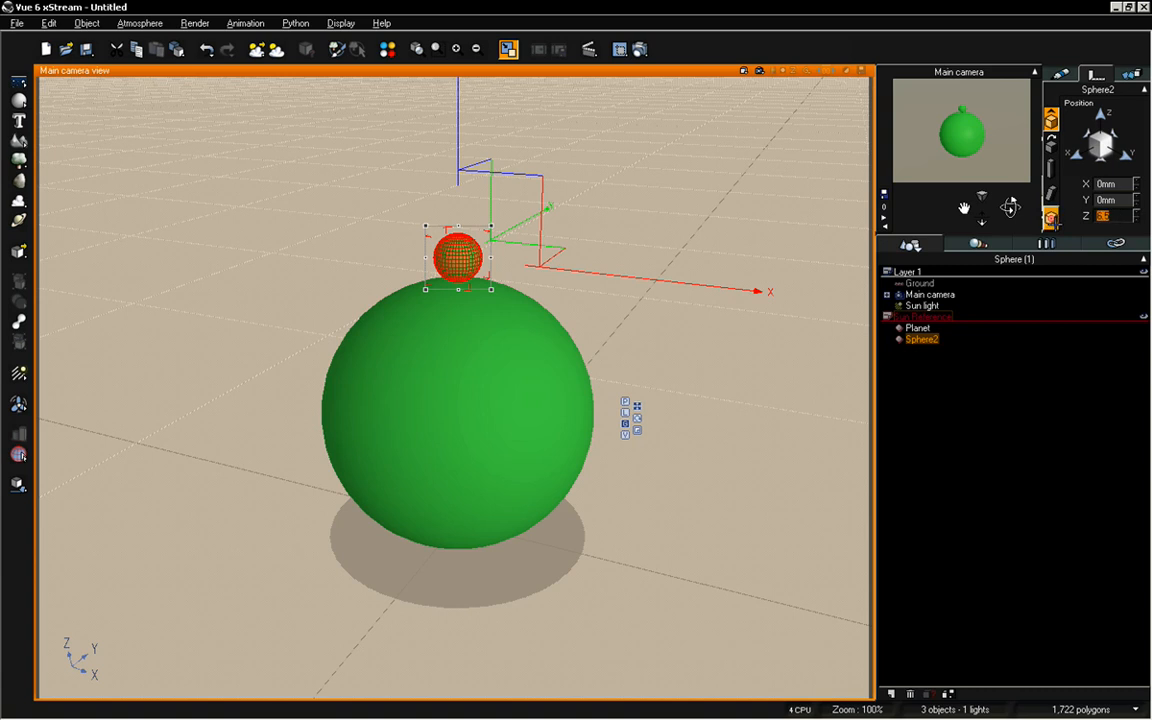
# Set the small sphere's pivot position to 3 m in Z, at the centre of Planet
pyautogui.click(1051, 217)
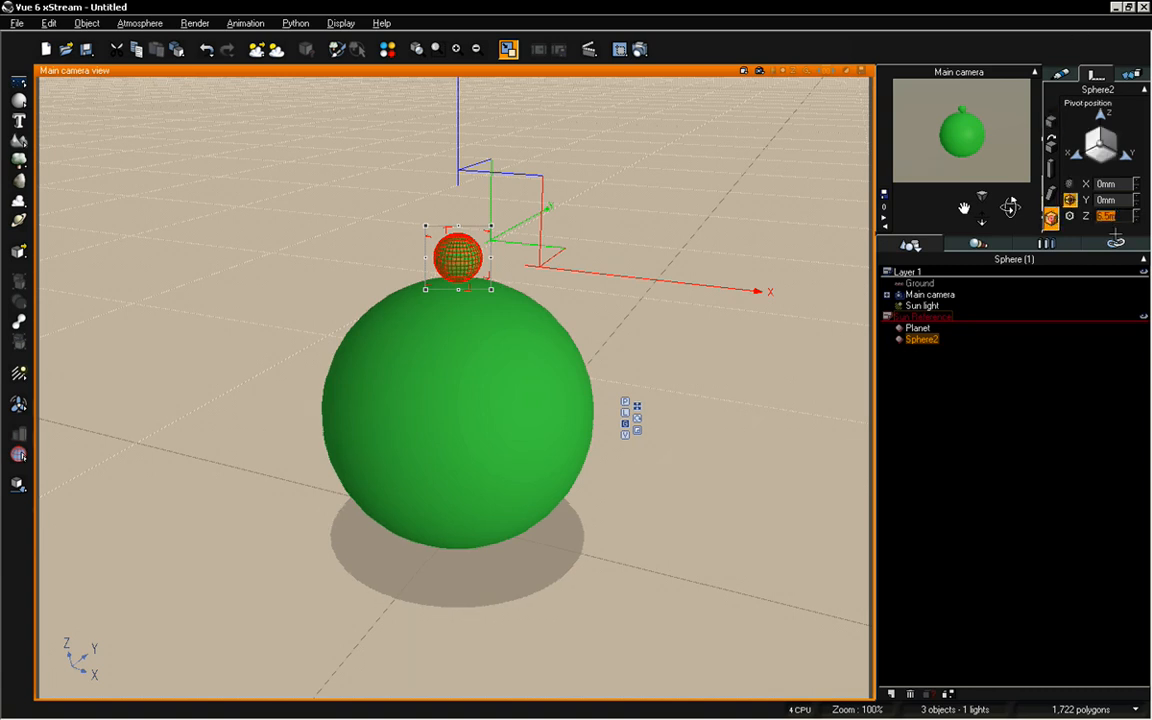
pyautogui.click(1110, 215)
pyautogui.write('3')
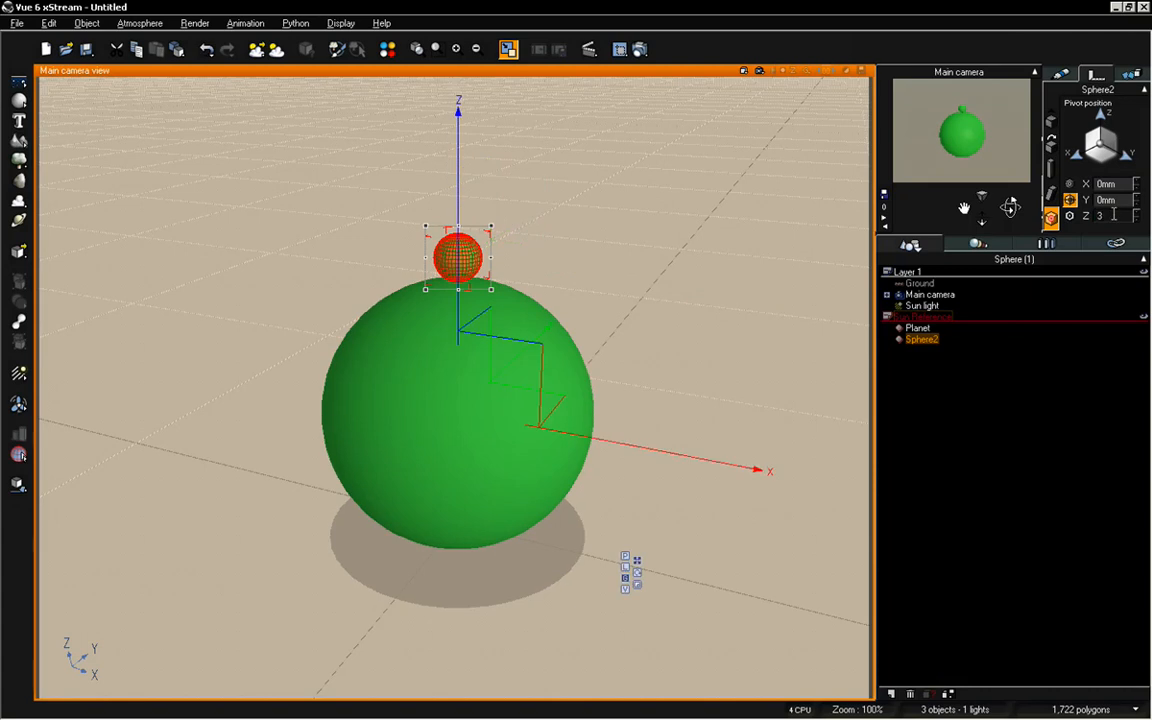
pyautogui.doubleClick(1113, 214)
pyautogui.click(937, 379)
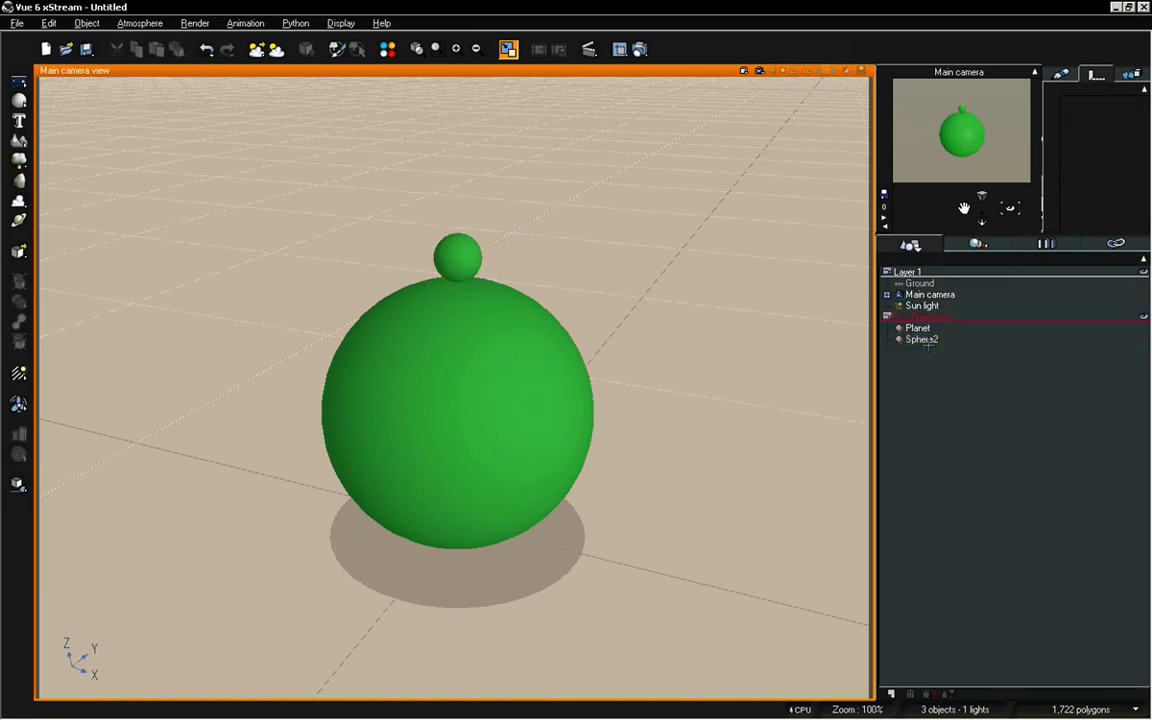
# Rename the object Sphere2 as Sun
pyautogui.click(922, 339)
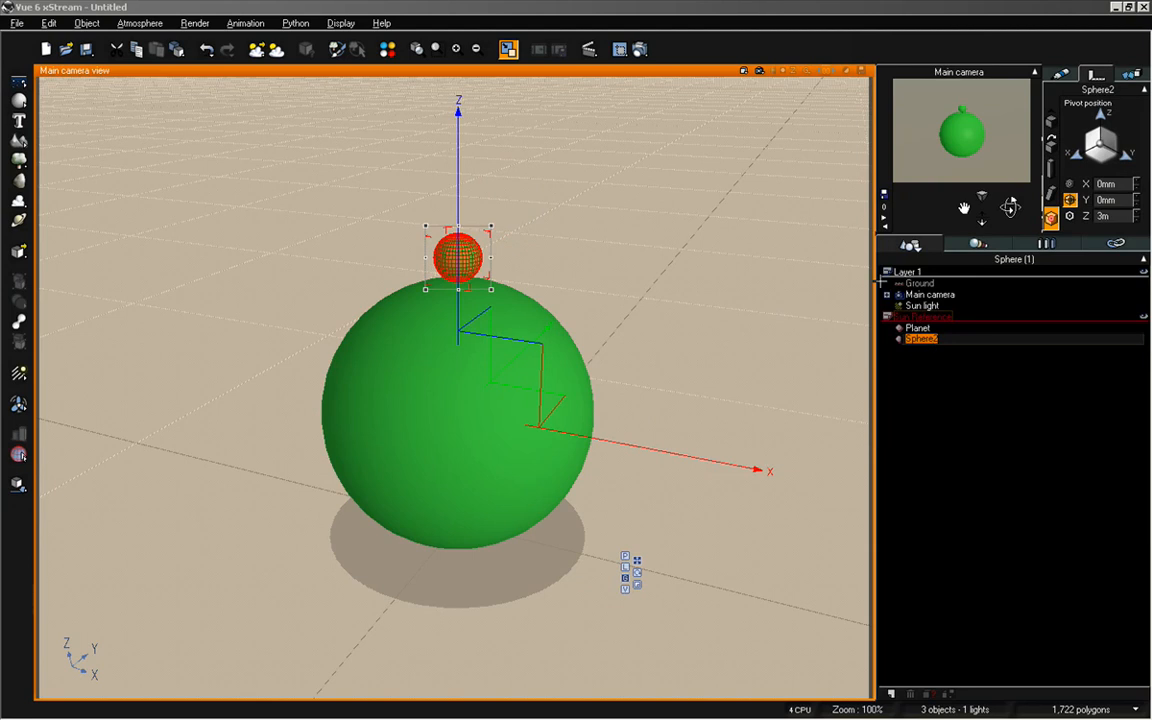
pyautogui.write('Sun')
pyautogui.click(1005, 401)
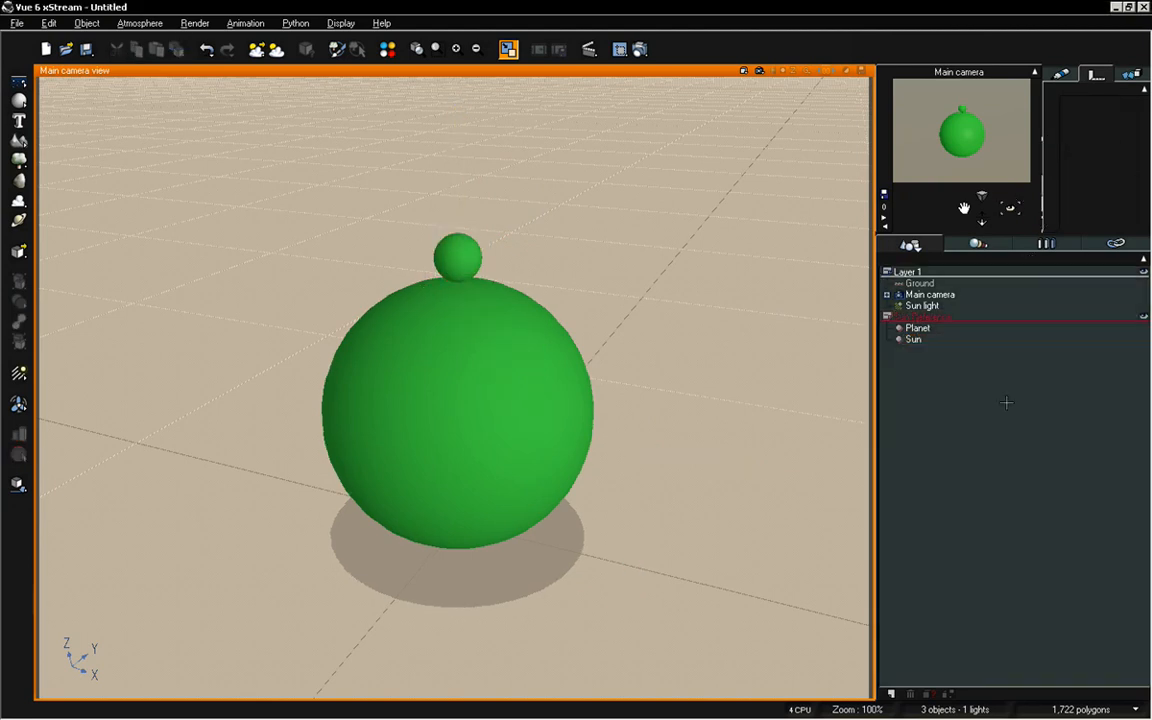
# Open the Sun sphere's material in the Advanced Material Editor and name the material Sun
pyautogui.click(918, 344)
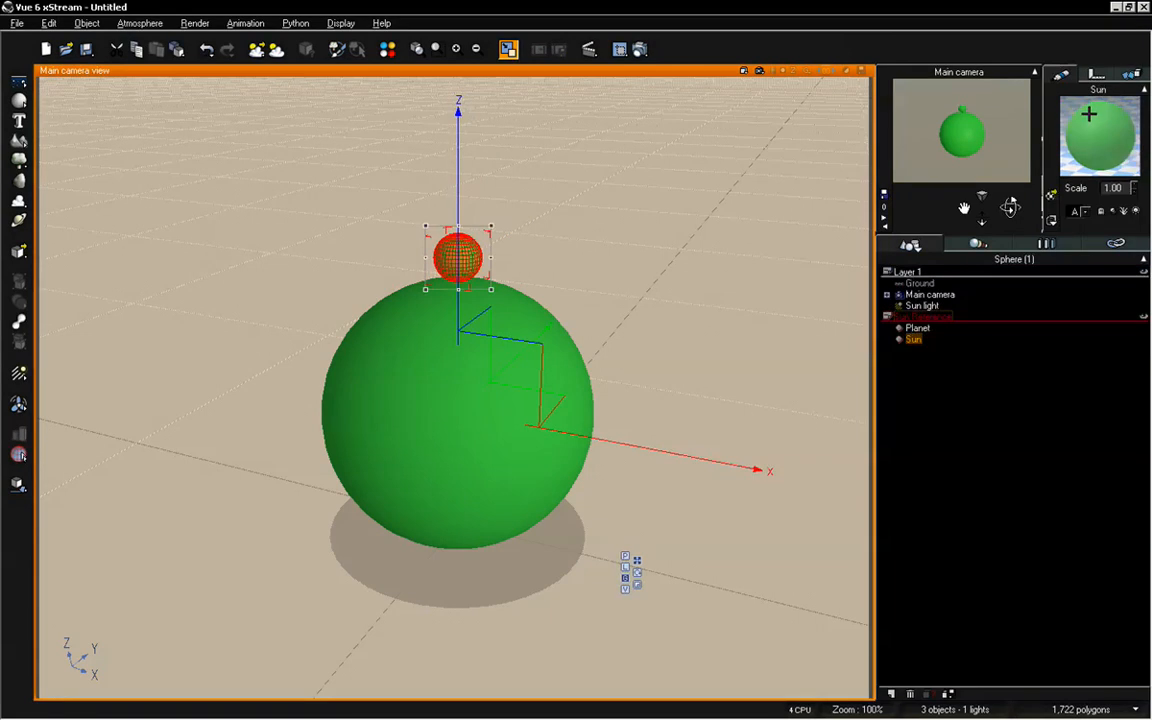
pyautogui.doubleClick(1104, 113)
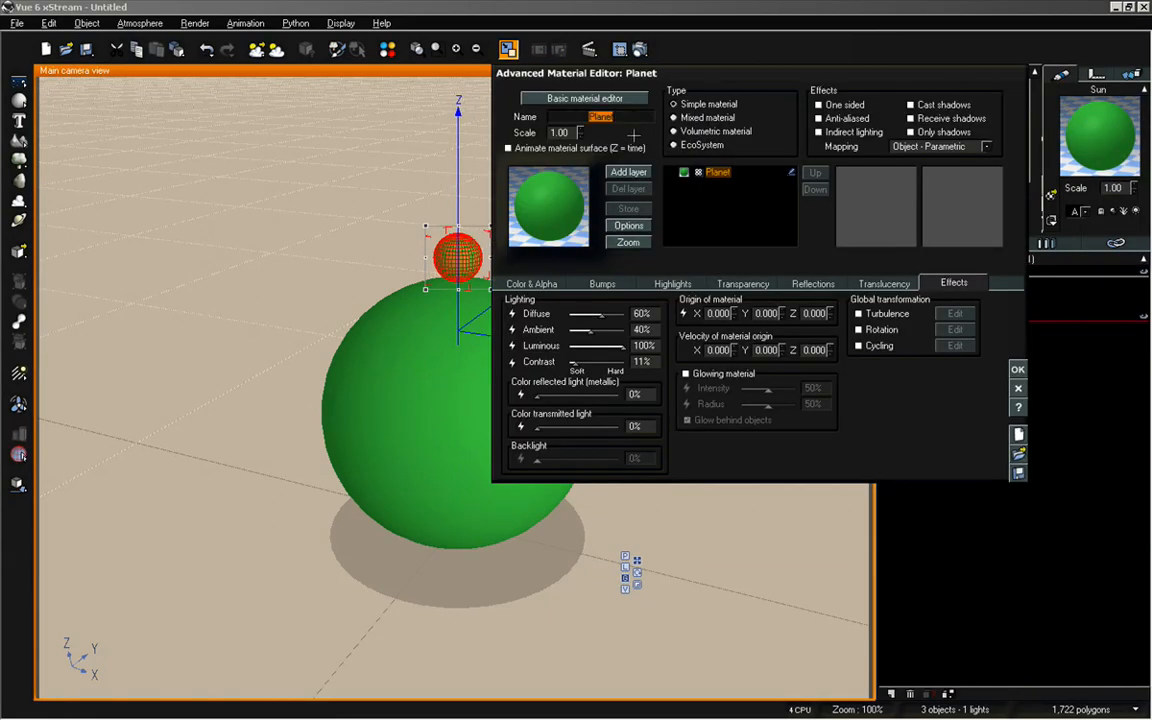
pyautogui.write('Sun')
# Change the Sun material's color to orange with RGB 230, 137, 0 and accept the material
pyautogui.click(537, 284)
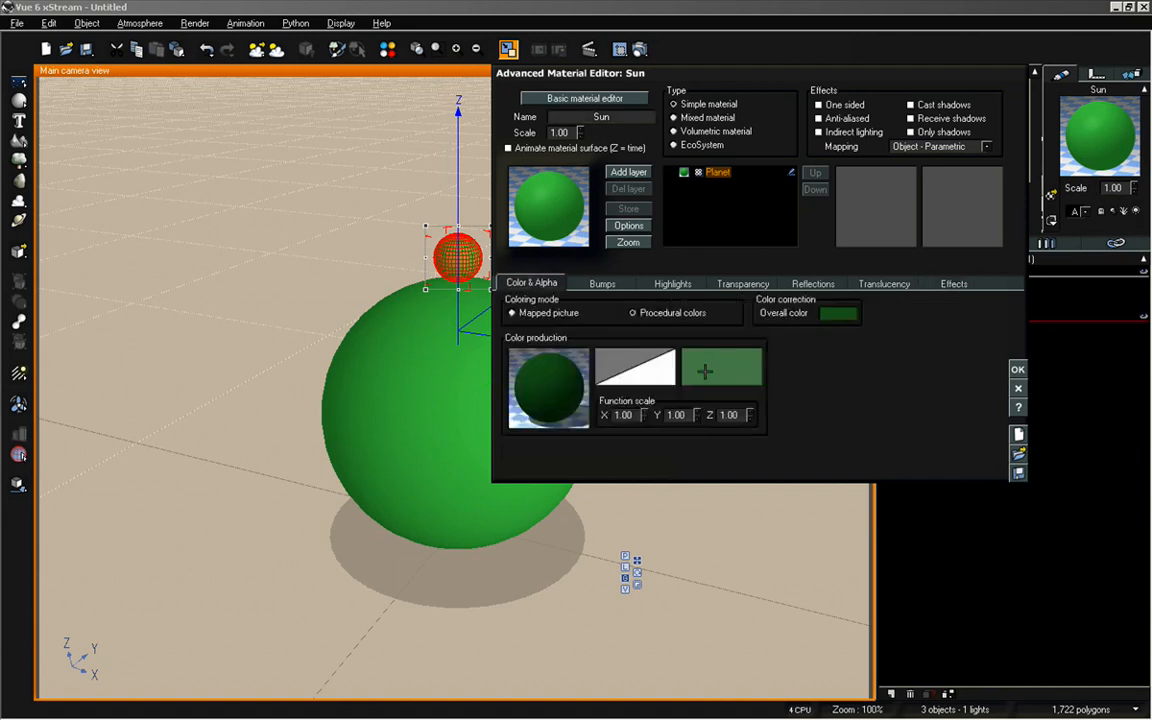
pyautogui.rightClick(724, 368)
pyautogui.click(745, 378)
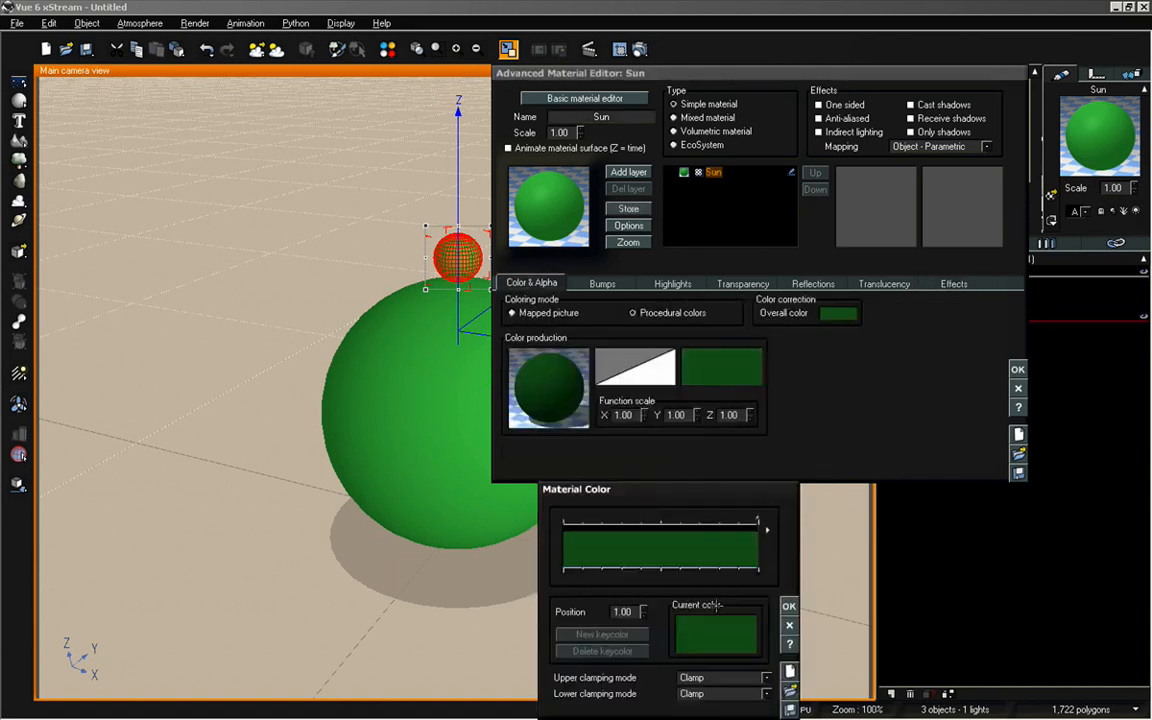
pyautogui.click(715, 630)
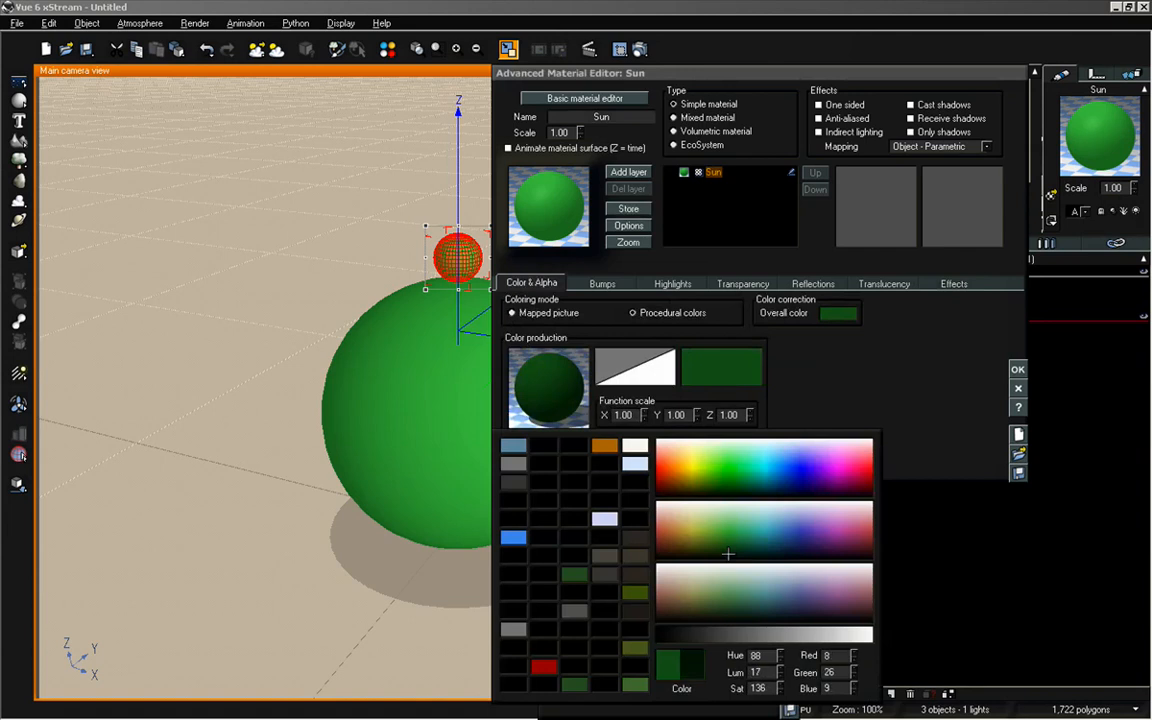
pyautogui.click(676, 468)
pyautogui.click(1018, 369)
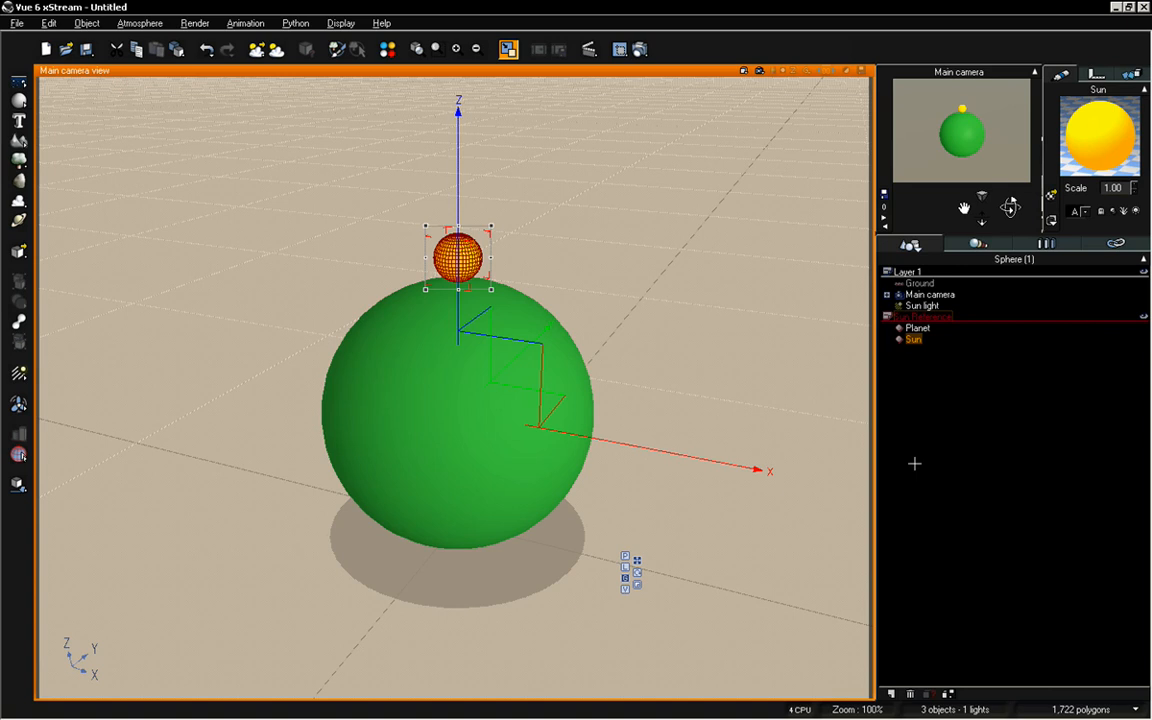
# Review the Sun material's settings in the Advanced Material Editor, close it and deselect the sphere
pyautogui.doubleClick(1080, 150)
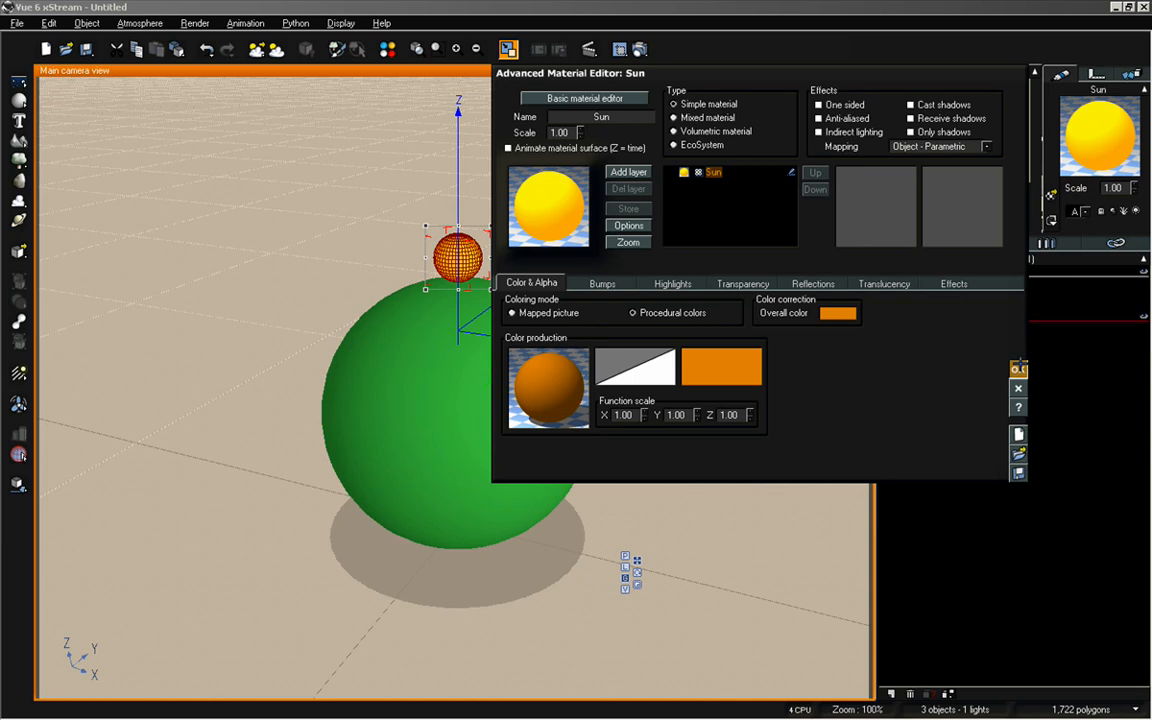
pyautogui.click(1018, 368)
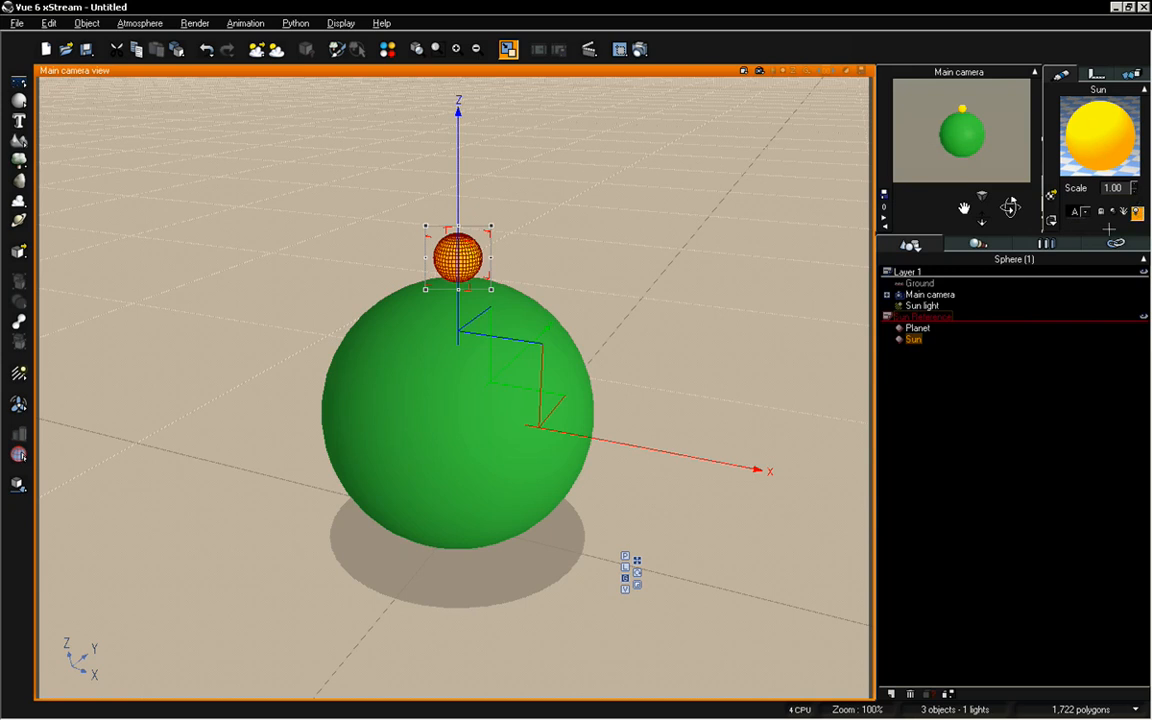
pyautogui.click(1051, 393)
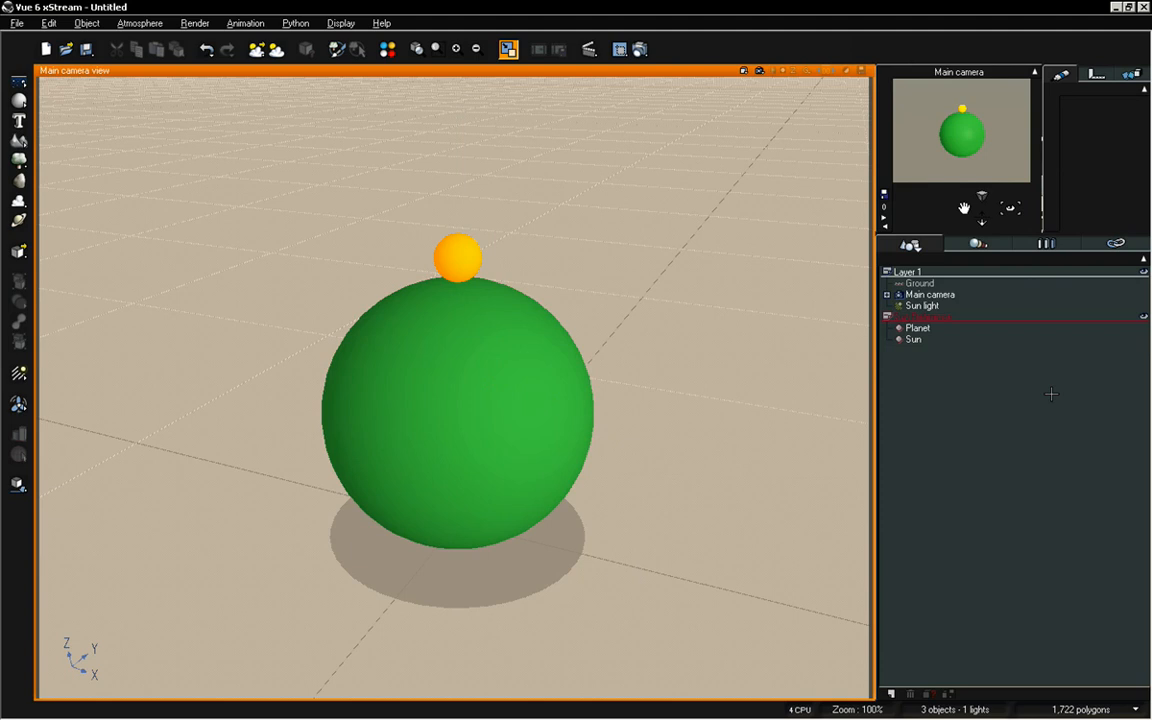
# Enlarge the Sun sphere's rotation gizmo until it surrounds Planet, and try orbiting the Sun around Planet with it
pyautogui.click(926, 339)
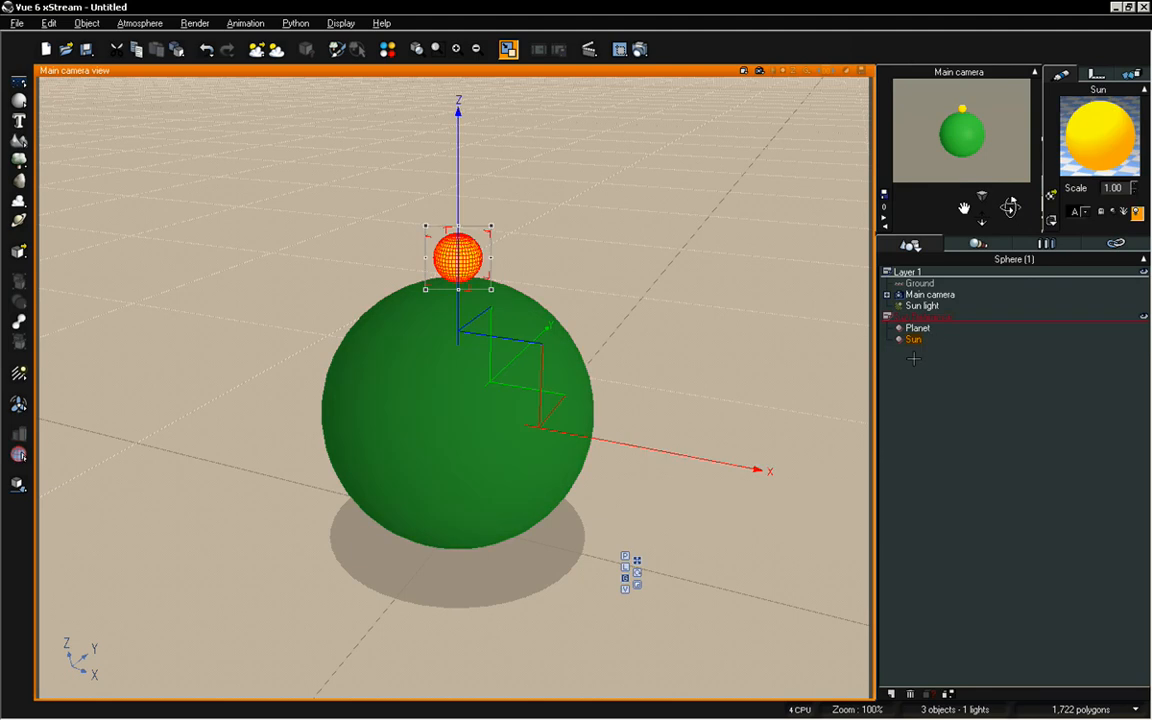
pyautogui.click(638, 570)
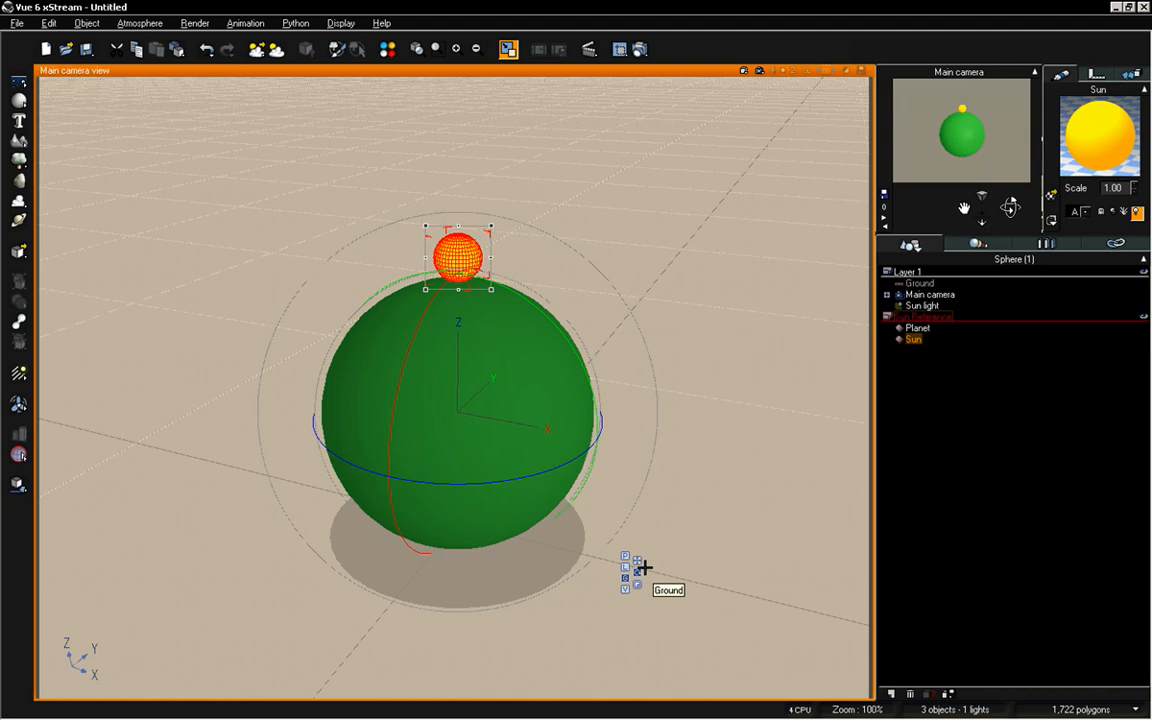
pyautogui.press('+')
pyautogui.press('+')
pyautogui.press('+')
pyautogui.press('-')
pyautogui.press('-')
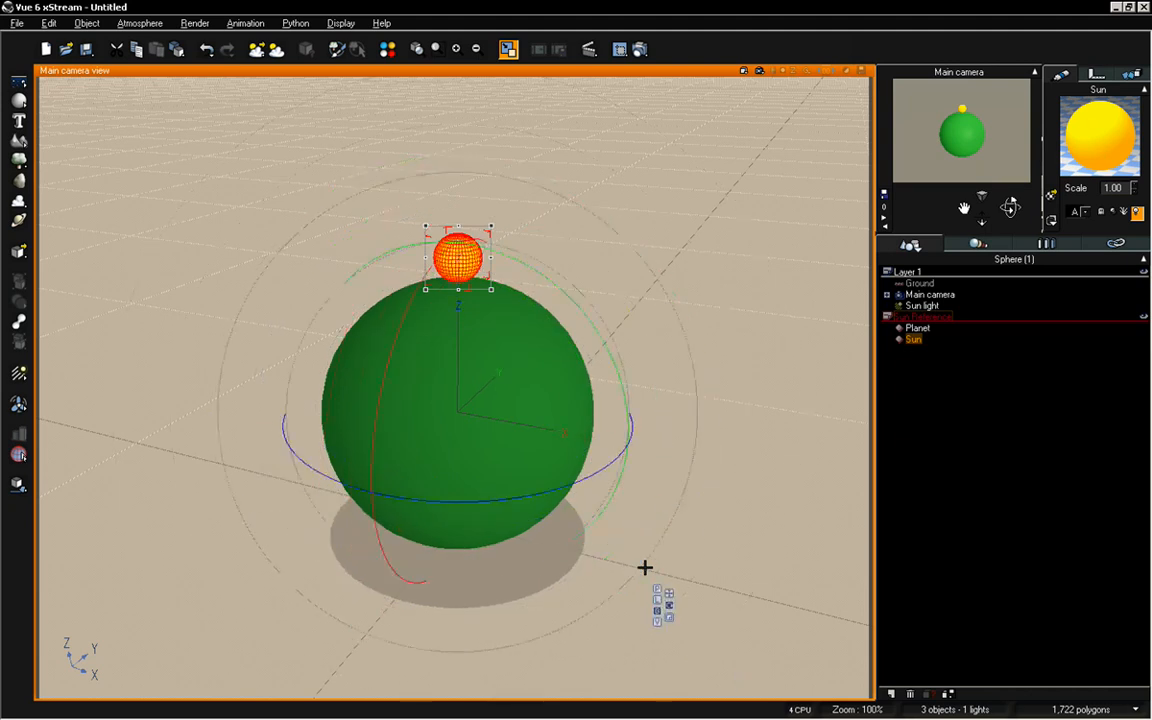
pyautogui.press('-')
pyautogui.press('+')
pyautogui.press('+')
pyautogui.press('+')
pyautogui.press('-')
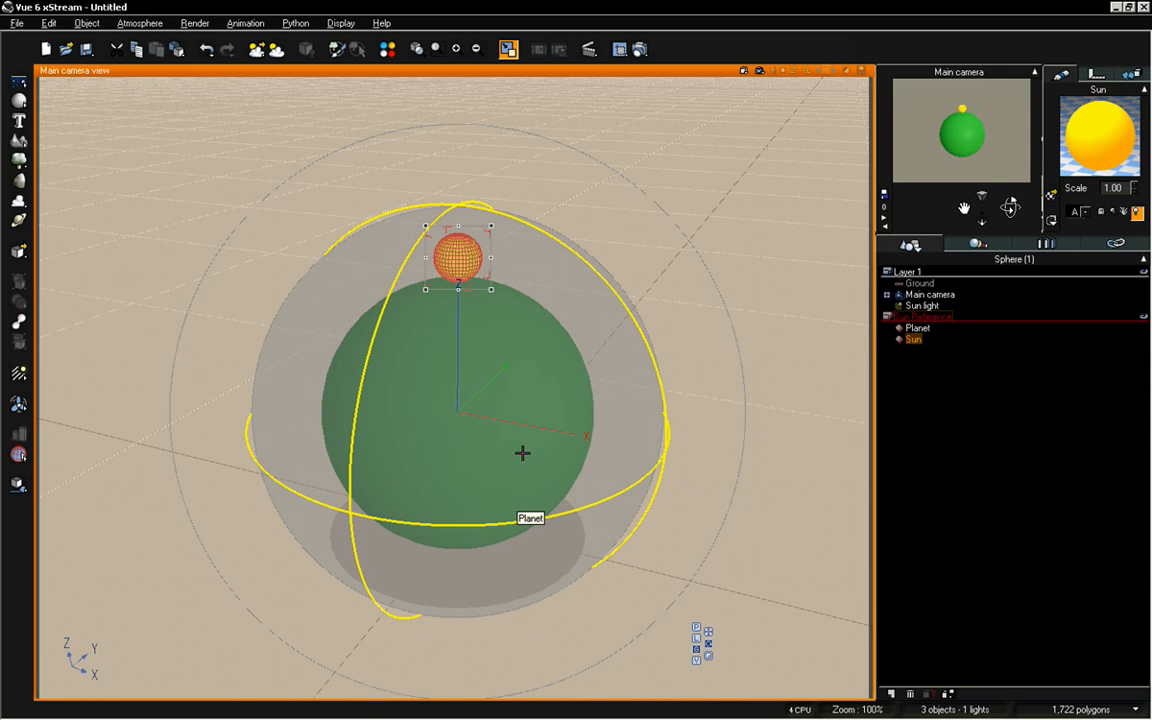
pyautogui.moveTo(522, 453); pyautogui.dragTo(578, 419)
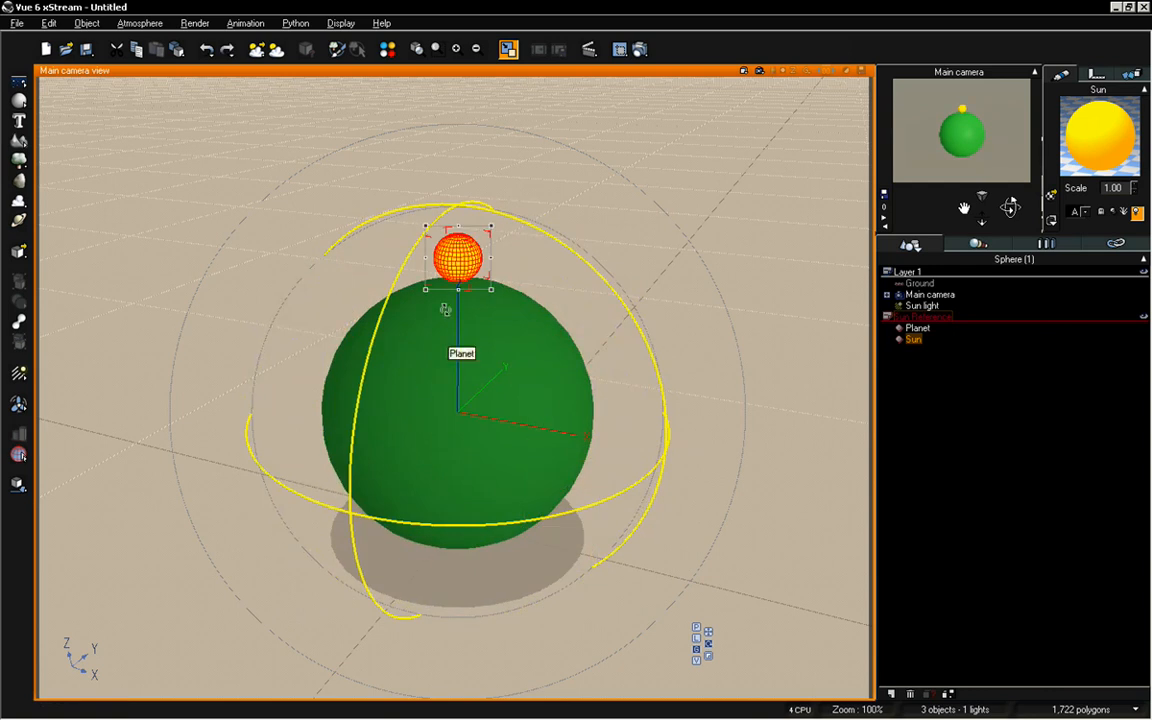
# Examine in the side view how the Sun sphere's rotation gizmo surrounds Planet, check its pivot position, and return to the main camera view
pyautogui.click(508, 49)
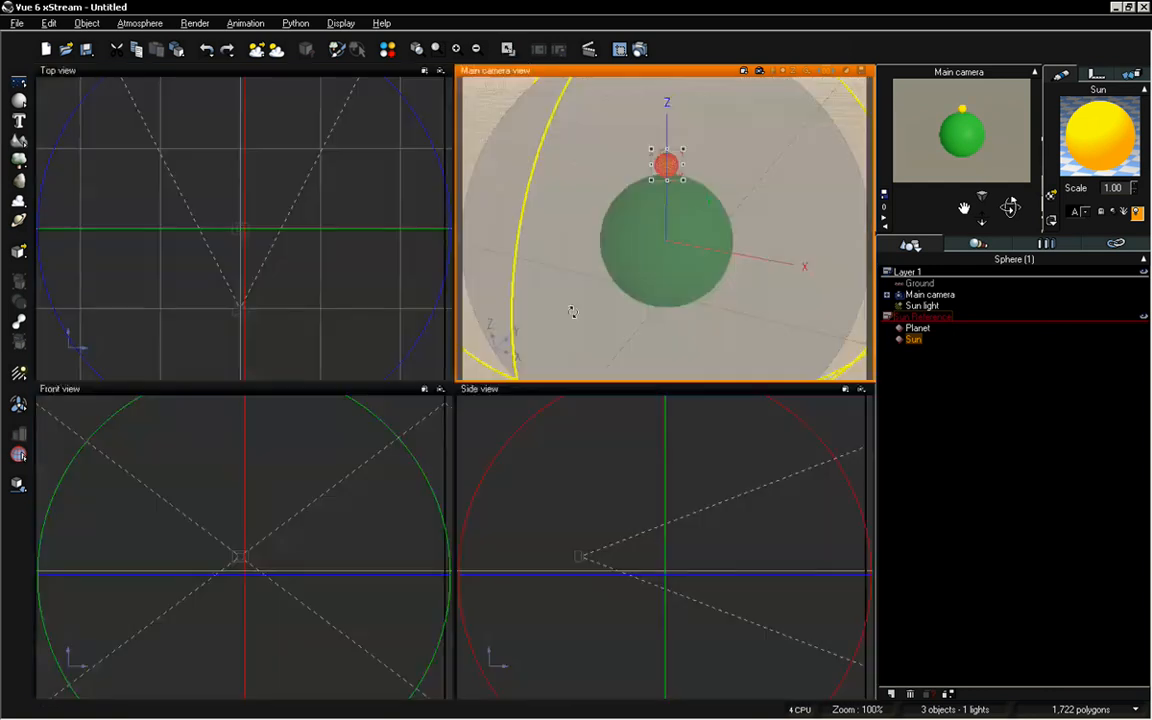
pyautogui.doubleClick(592, 389)
pyautogui.moveTo(537, 413); pyautogui.dragTo(545, 406, button='right')
pyautogui.scroll(3, 539, 402)
pyautogui.scroll(4, 539, 402)
pyautogui.scroll(-1, 537, 401)
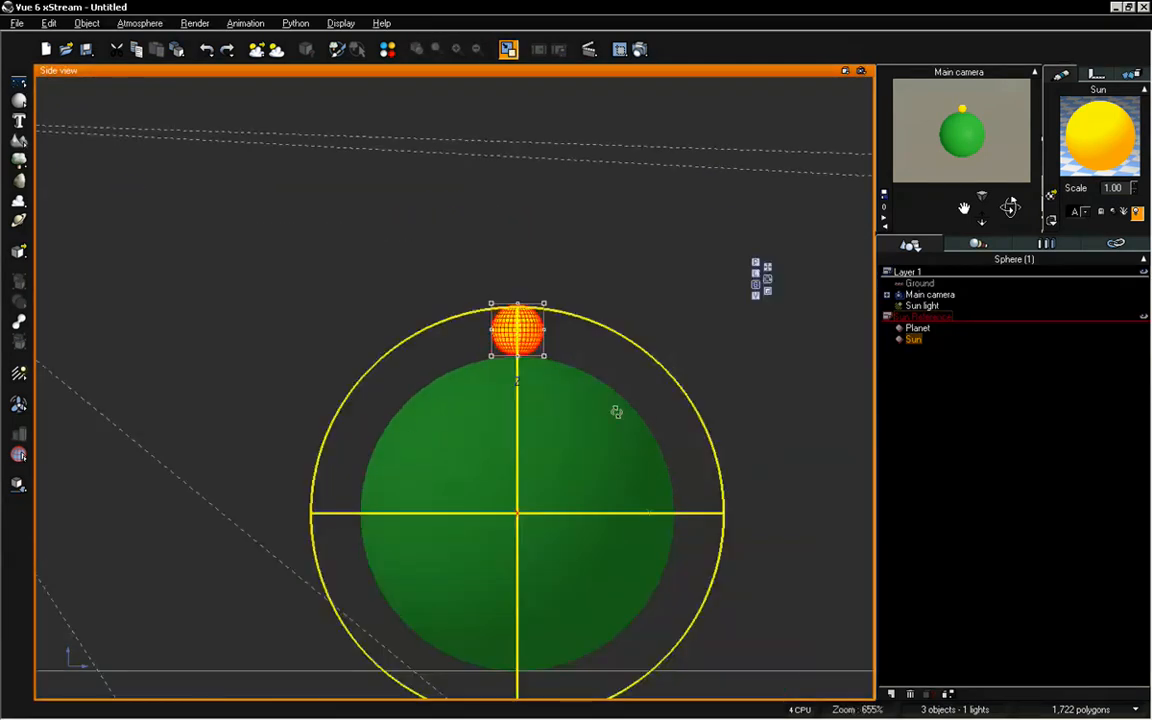
pyautogui.moveTo(614, 409); pyautogui.dragTo(541, 330, button='right')
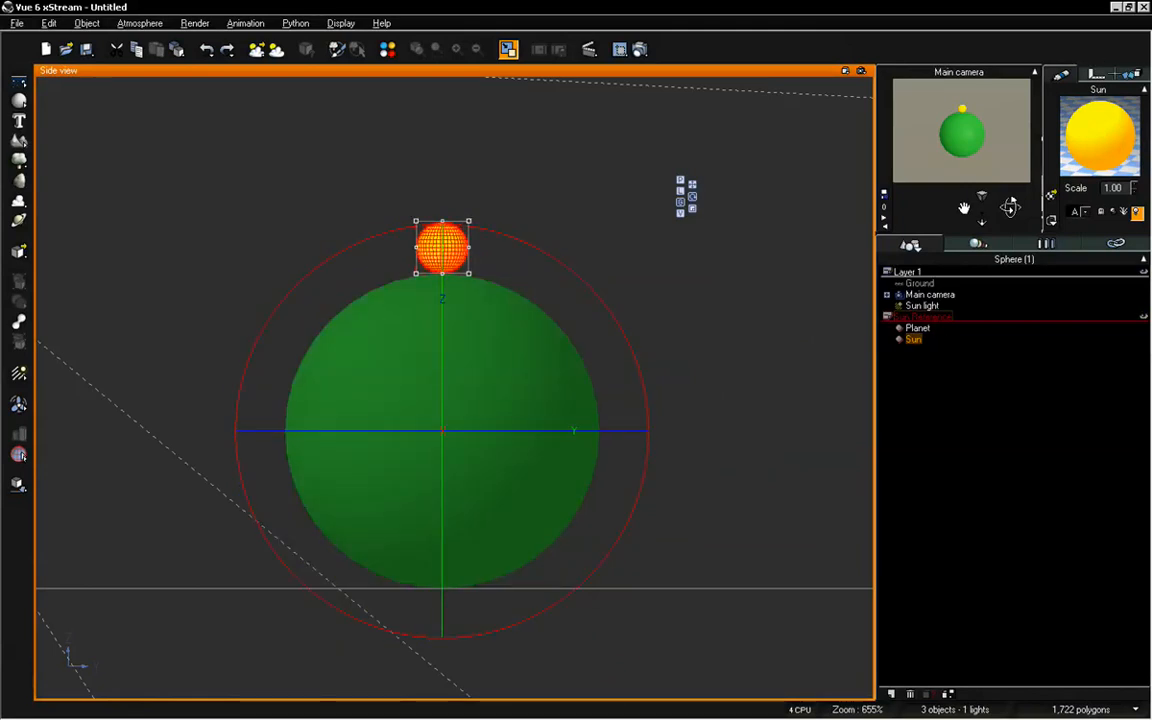
pyautogui.click(1097, 74)
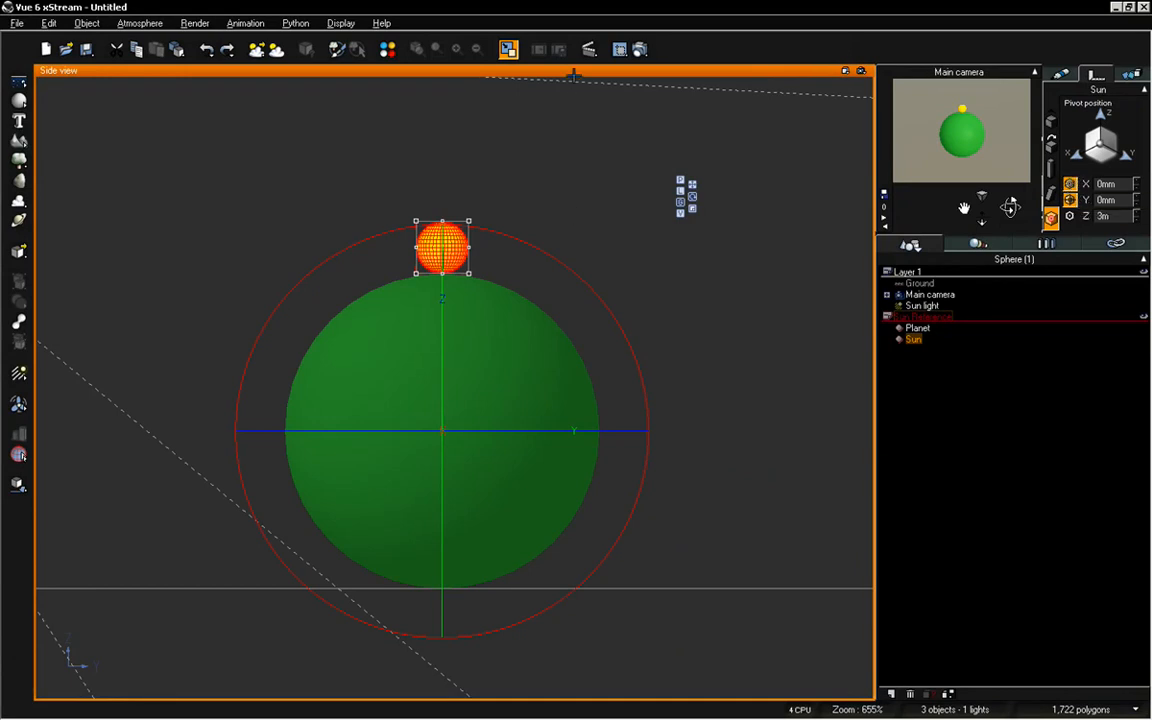
pyautogui.doubleClick(573, 72)
pyautogui.doubleClick(584, 73)
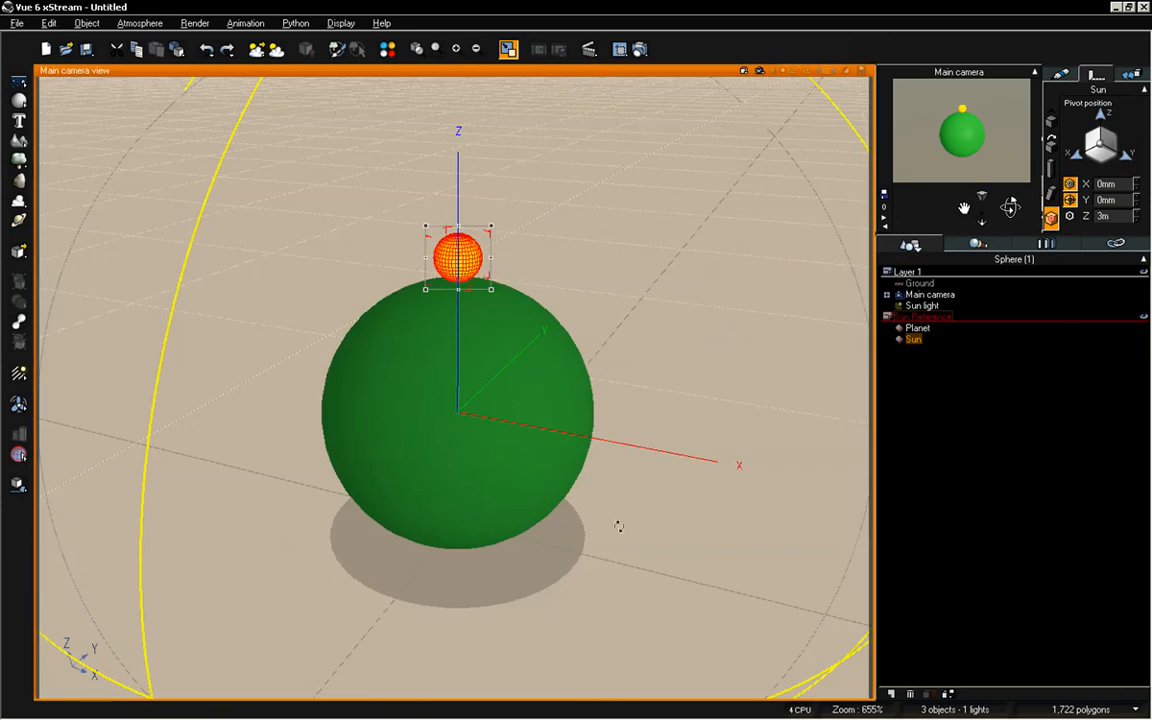
# Try orbiting the Sun sphere around Planet's centre, undo the rotation and deselect the sphere
pyautogui.moveTo(426, 379); pyautogui.dragTo(524, 354, button='middle')
pyautogui.moveTo(524, 354); pyautogui.dragTo(478, 383)
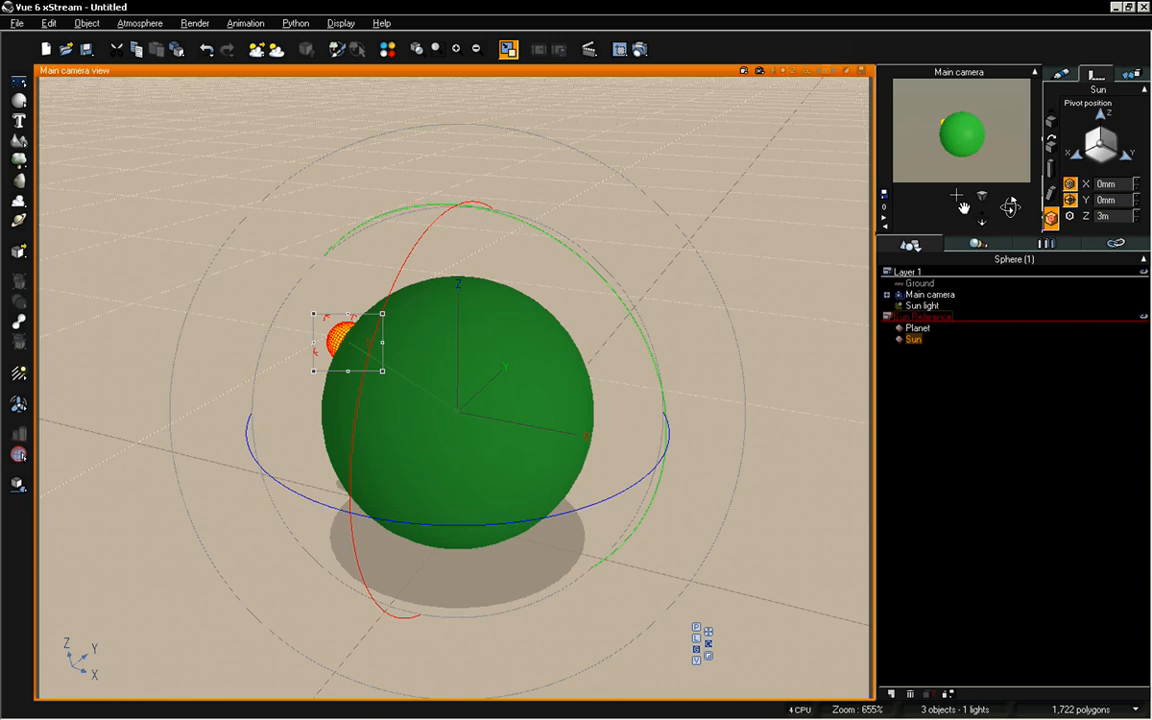
pyautogui.hotkey('ctrl', 'z')
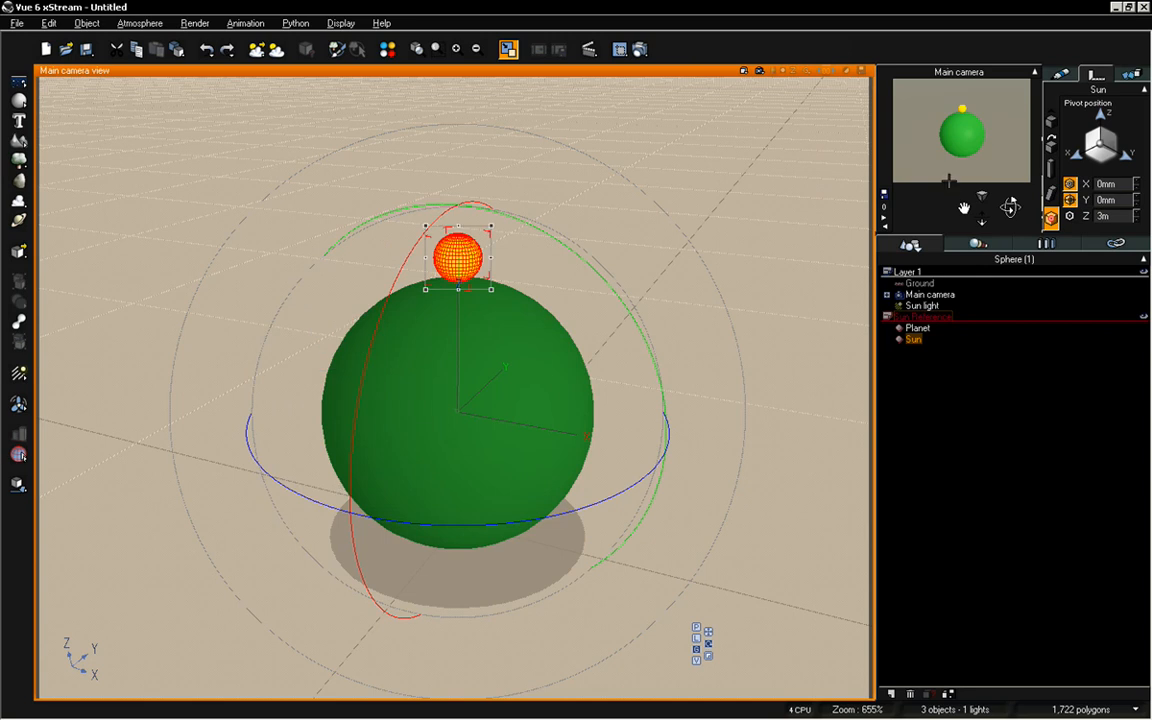
pyautogui.click(948, 367)
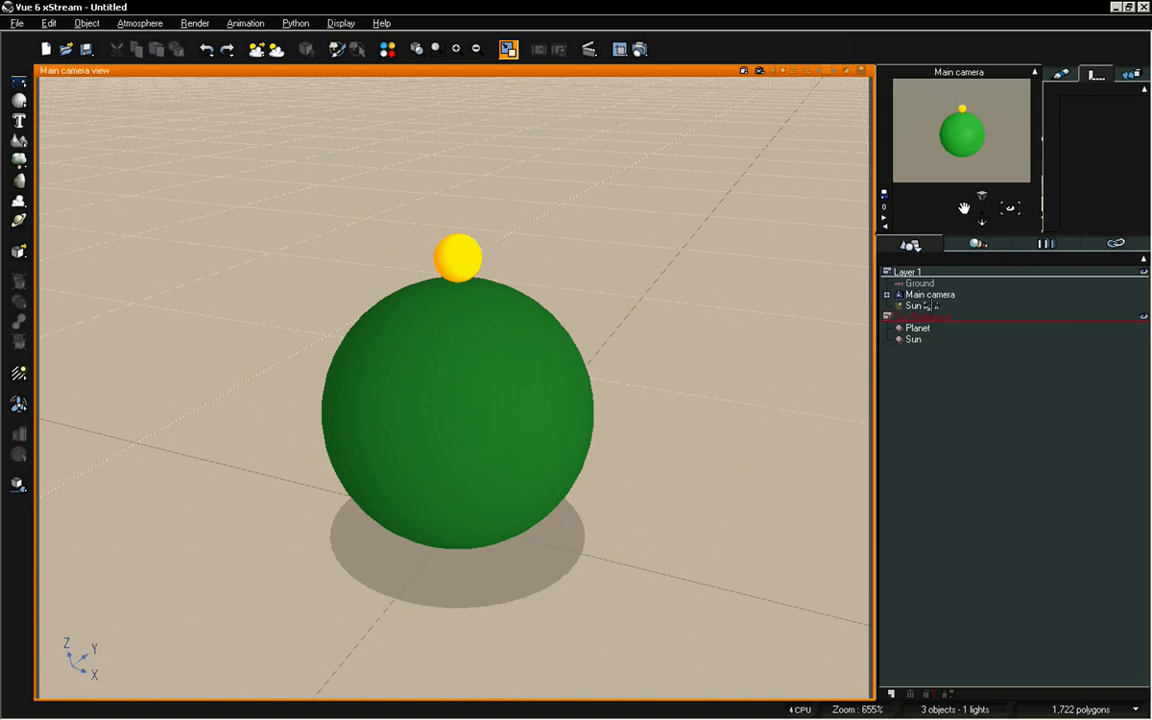
# Select the Sun light and set the sun's pitch to 90° in the Atmosphere Editor
pyautogui.click(924, 305)
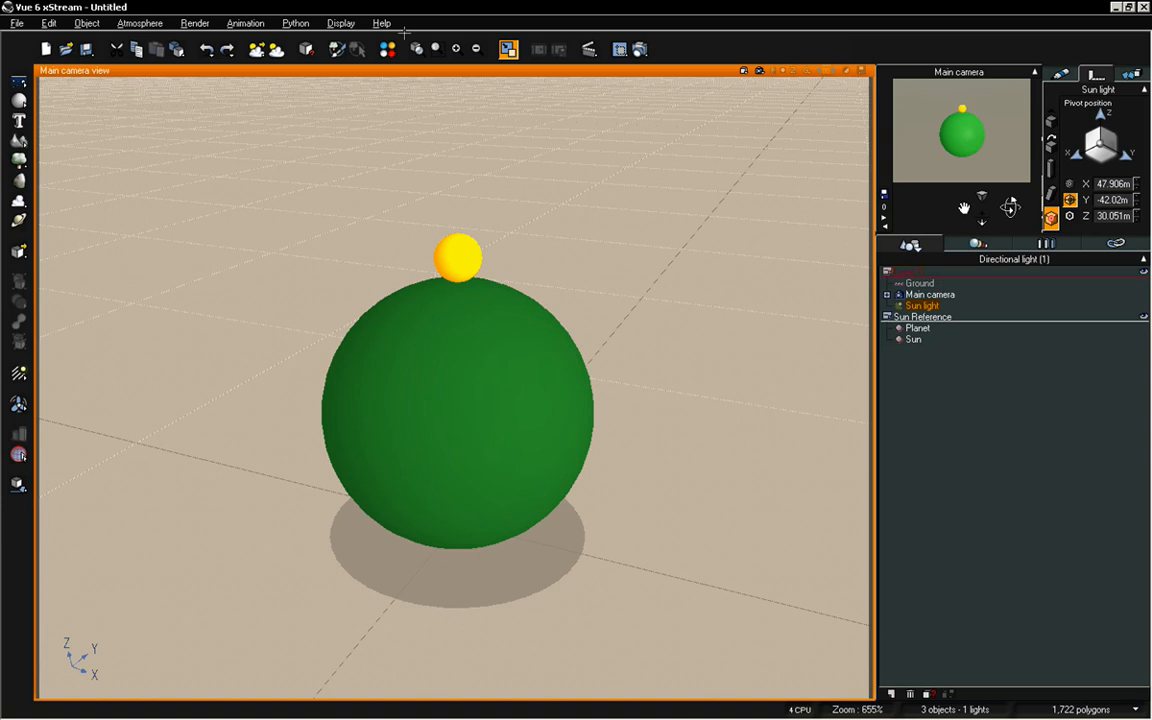
pyautogui.press('F4')
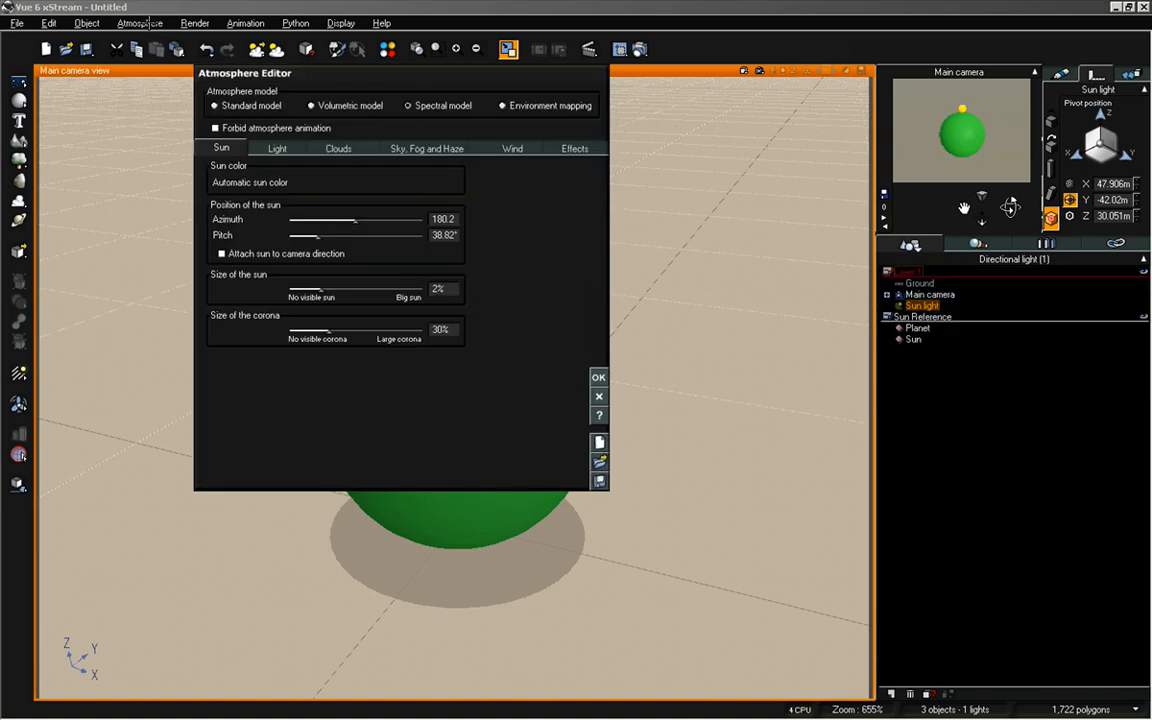
pyautogui.click(140, 22)
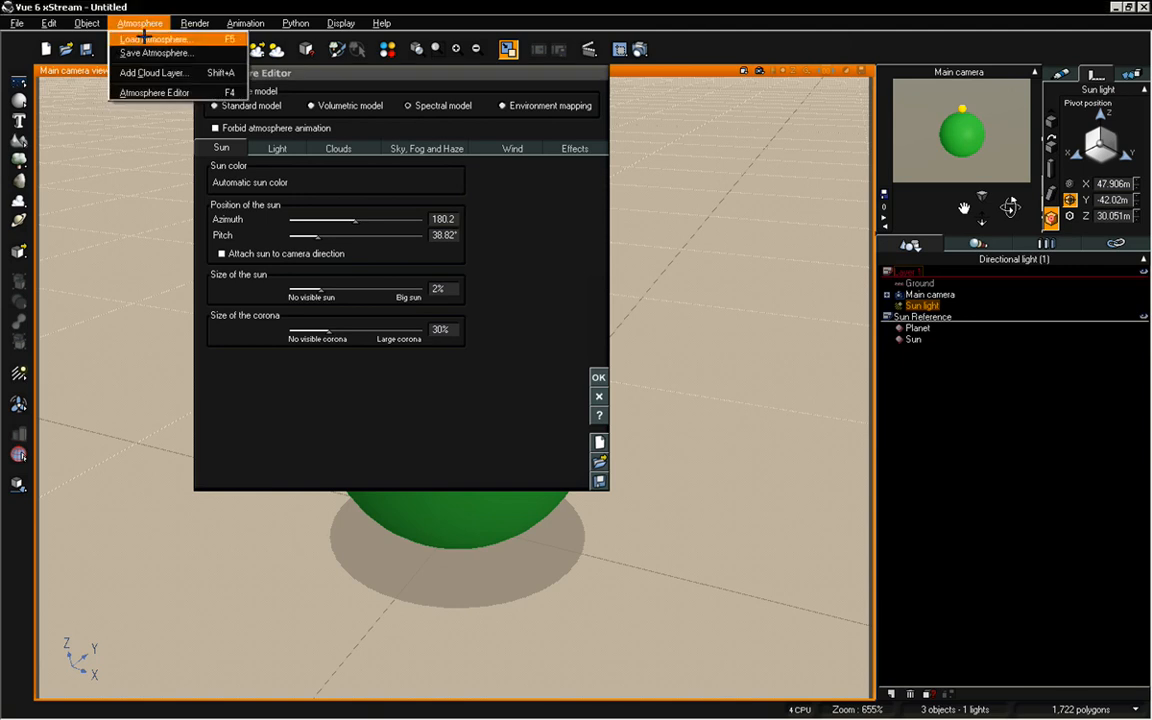
pyautogui.moveTo(195, 22)
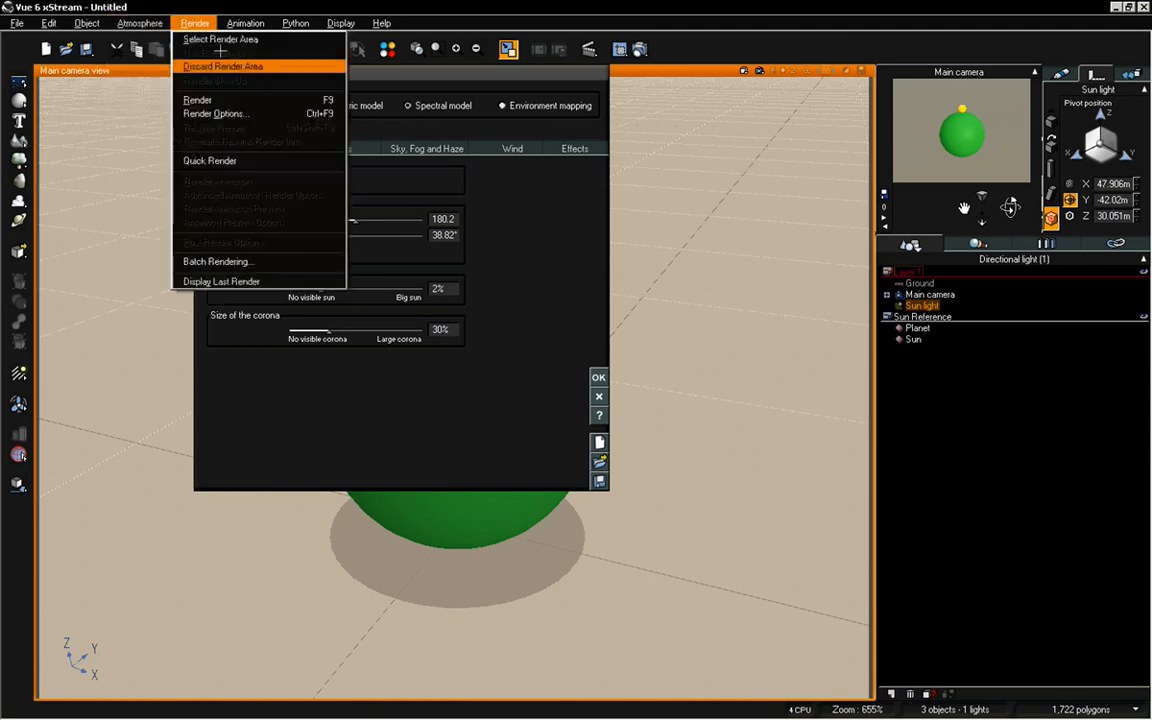
pyautogui.click(376, 83)
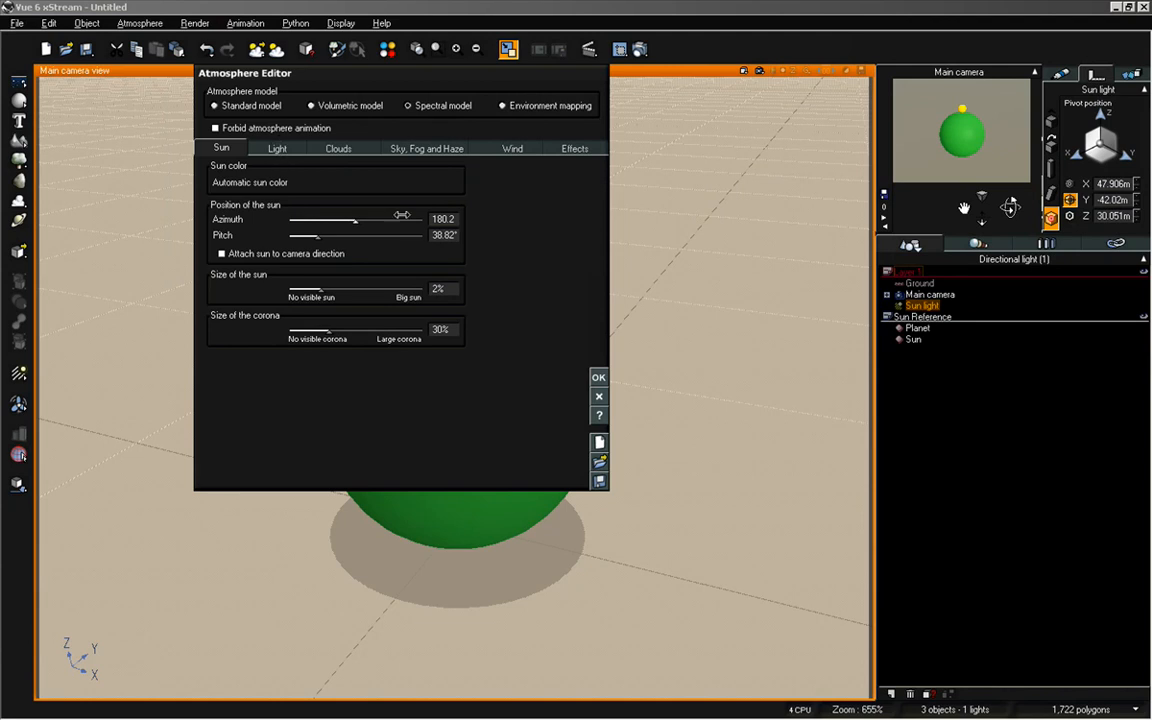
pyautogui.click(449, 233)
pyautogui.write('90')
pyautogui.press('Return')
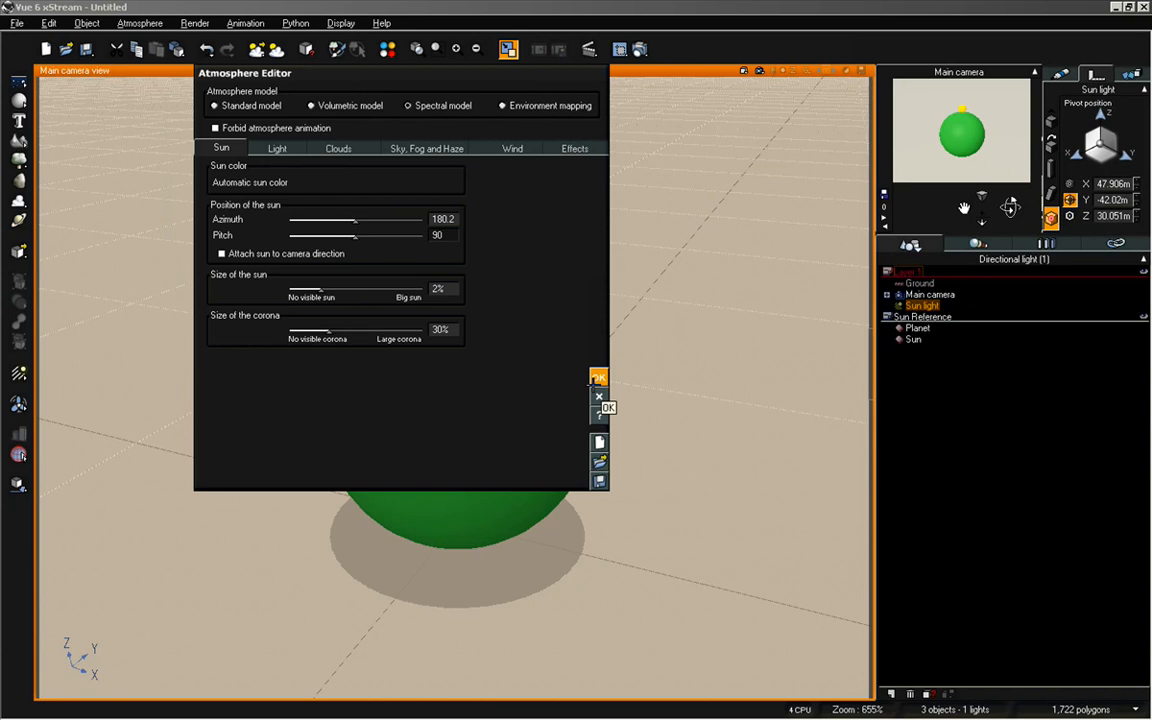
pyautogui.click(597, 379)
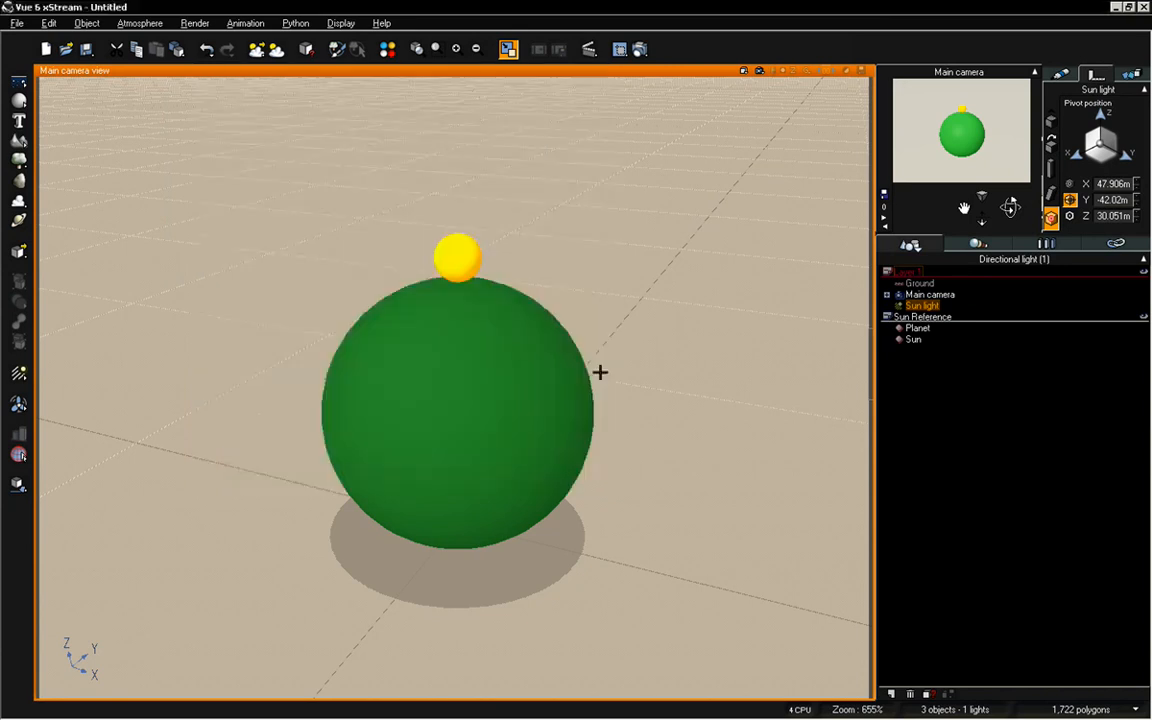
# Examine the Sun light's position and direction relative to the planet in the four-view layout, and display its light properties
pyautogui.doubleClick(603, 69)
pyautogui.scroll(-2, 367, 566)
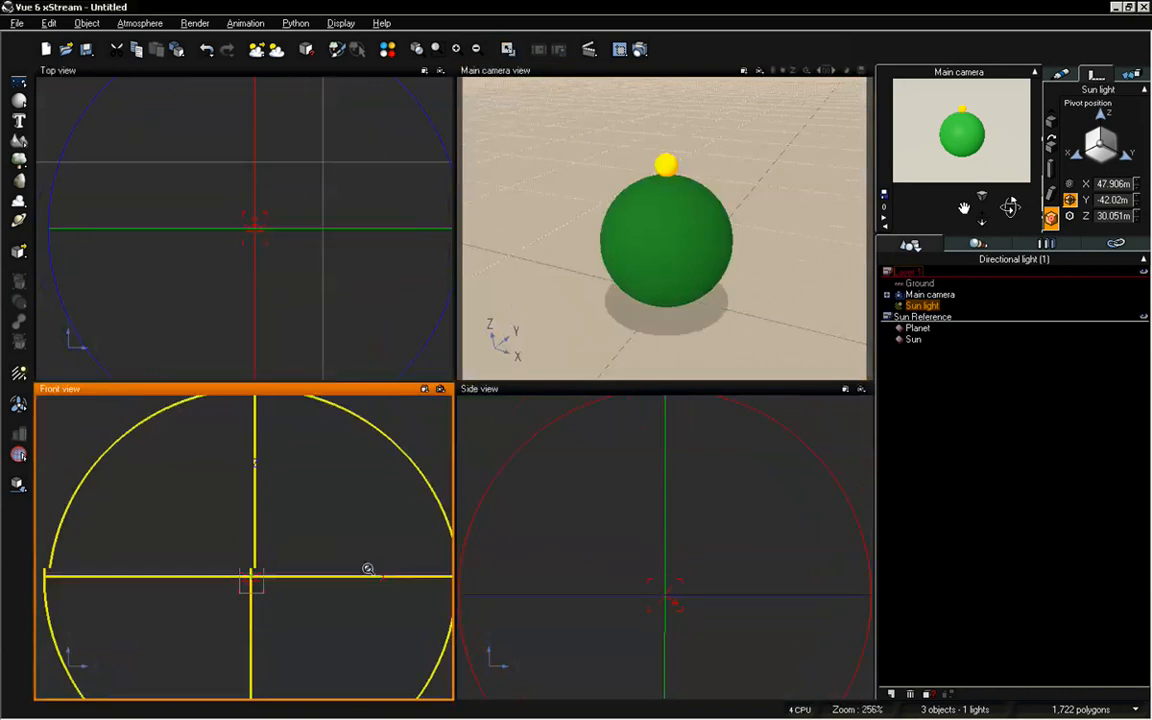
pyautogui.scroll(2, 337, 419)
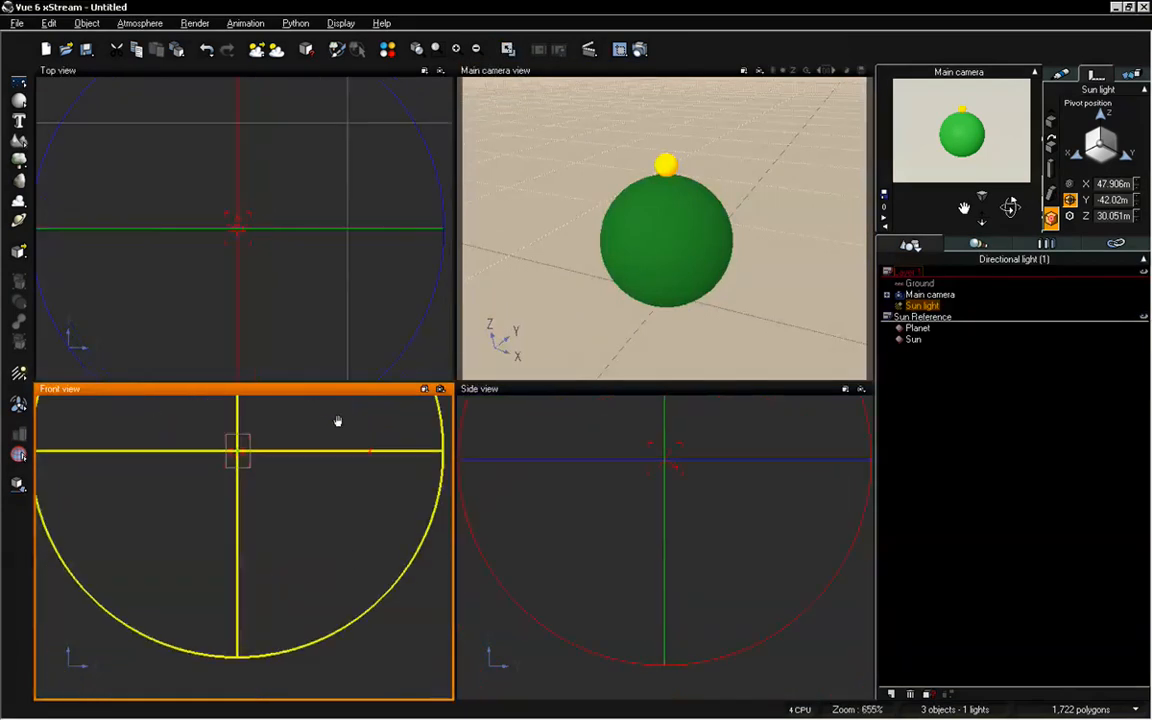
pyautogui.scroll(-7, 334, 482)
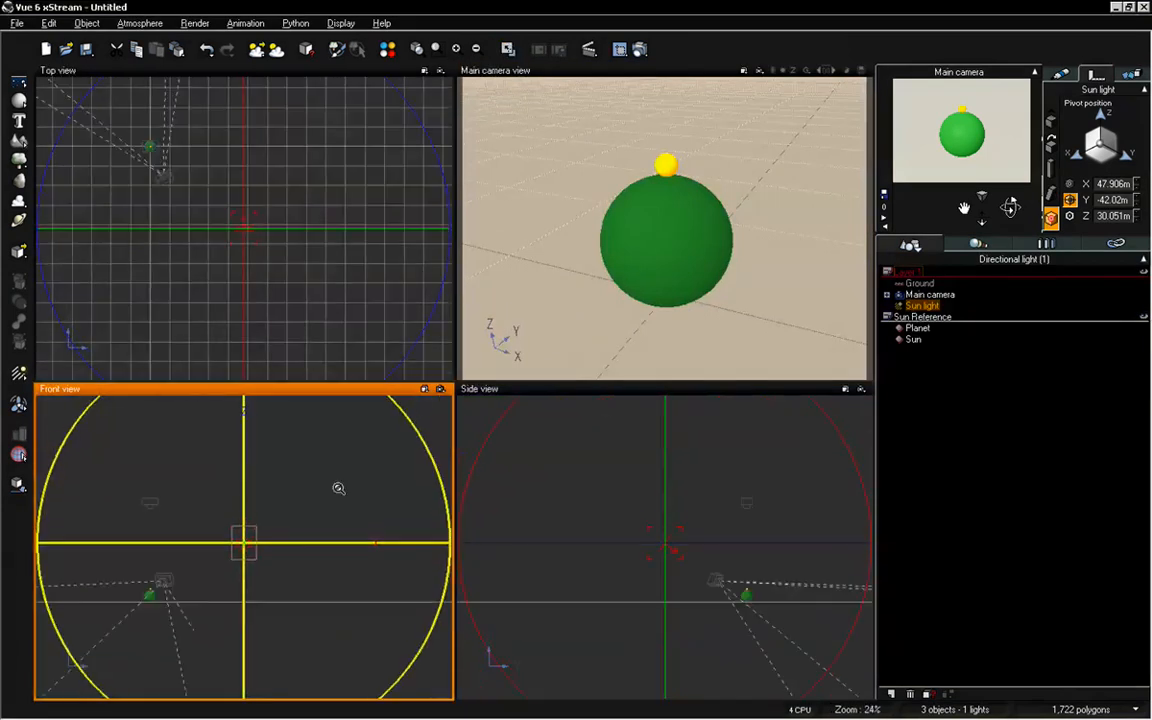
pyautogui.scroll(2, 300, 545)
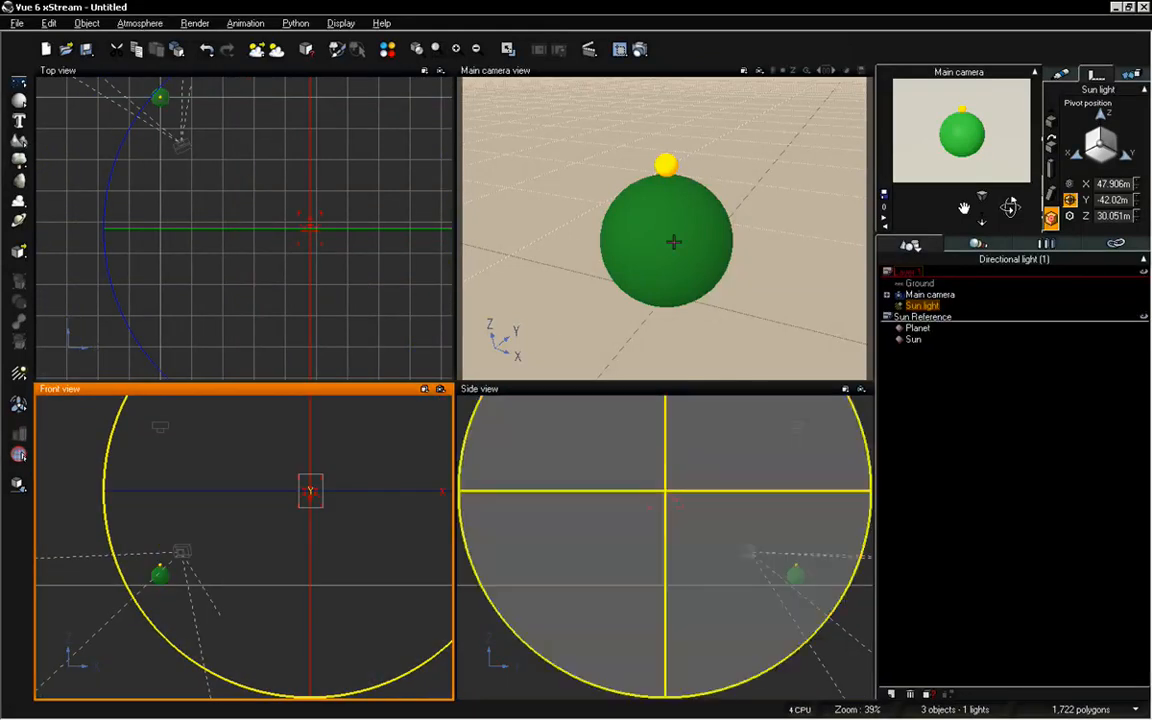
pyautogui.click(1061, 75)
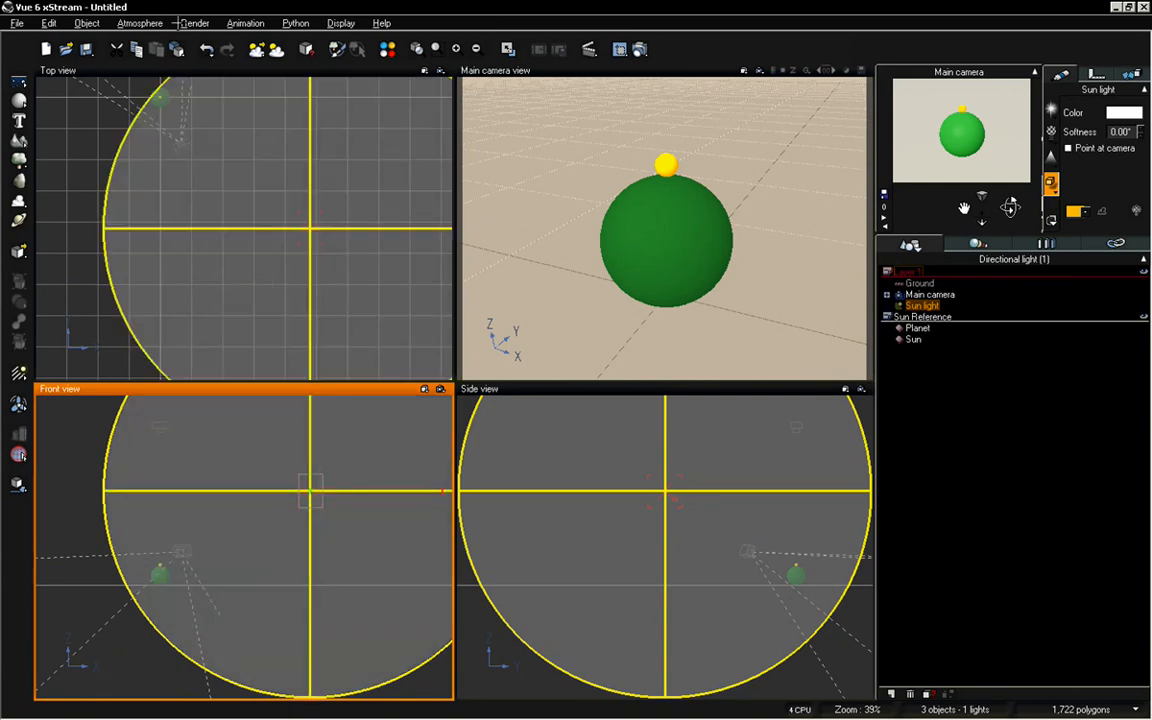
# Adjust the sun's azimuth to about 233.8° in the Atmosphere Editor, accept the change and deselect the light
pyautogui.click(139, 23)
pyautogui.click(150, 88)
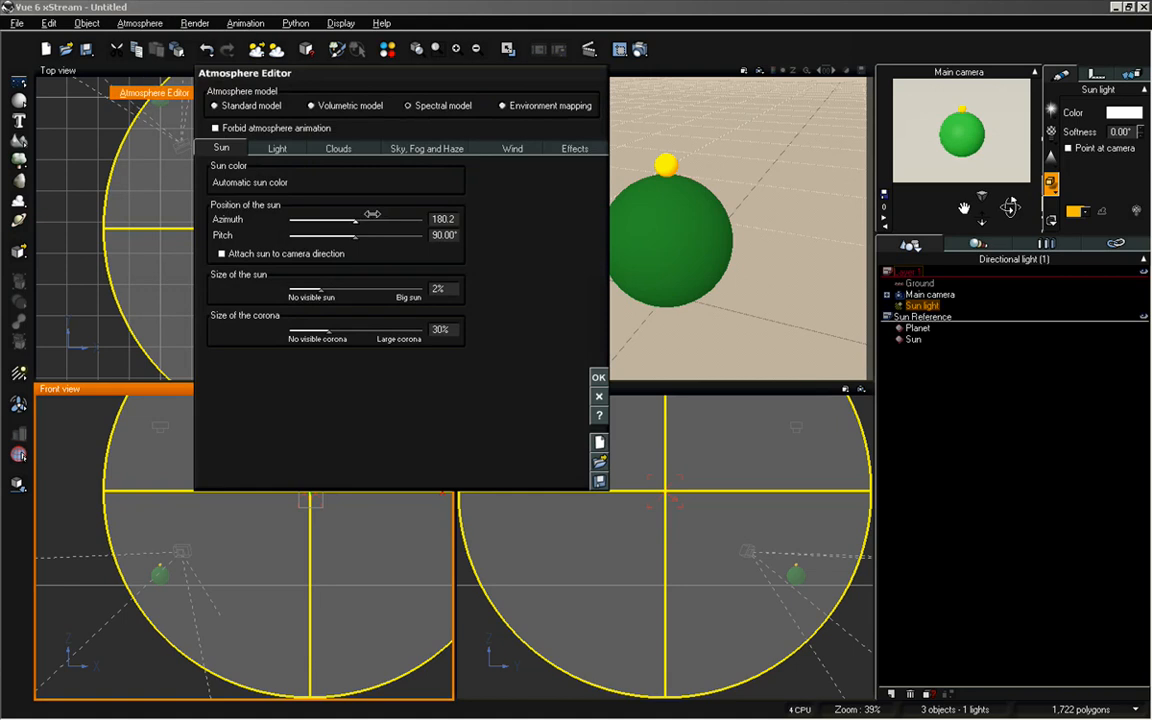
pyautogui.moveTo(355, 220); pyautogui.dragTo(376, 220)
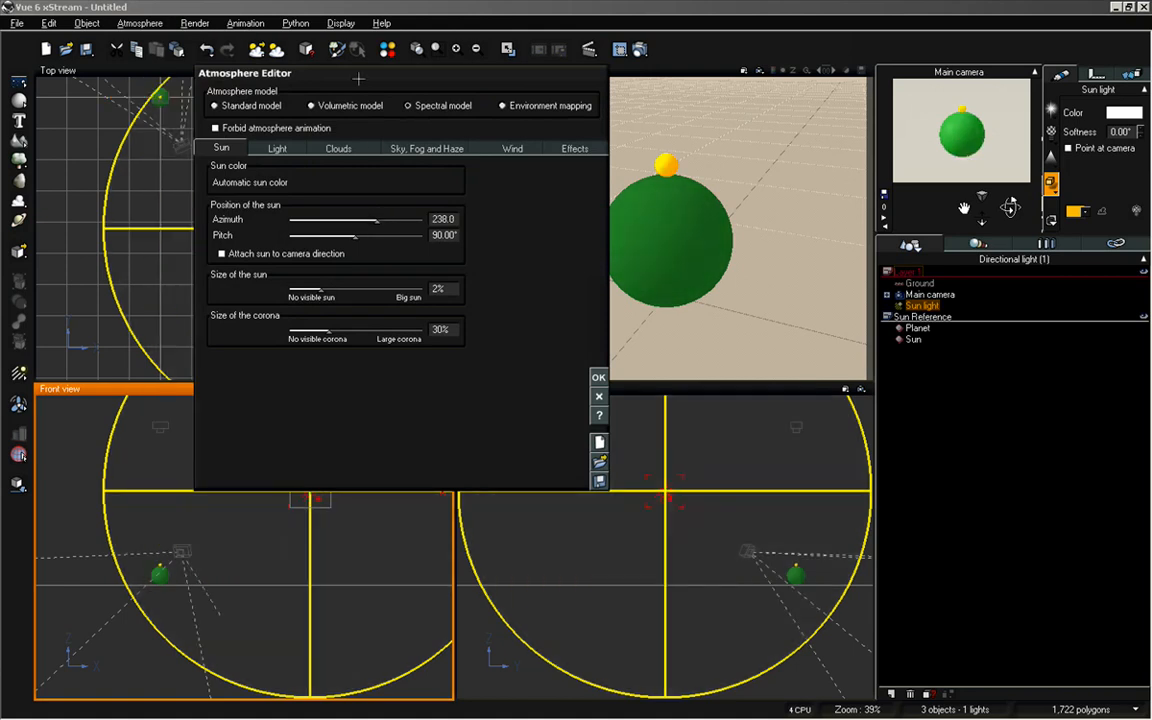
pyautogui.moveTo(340, 73); pyautogui.dragTo(530, 262)
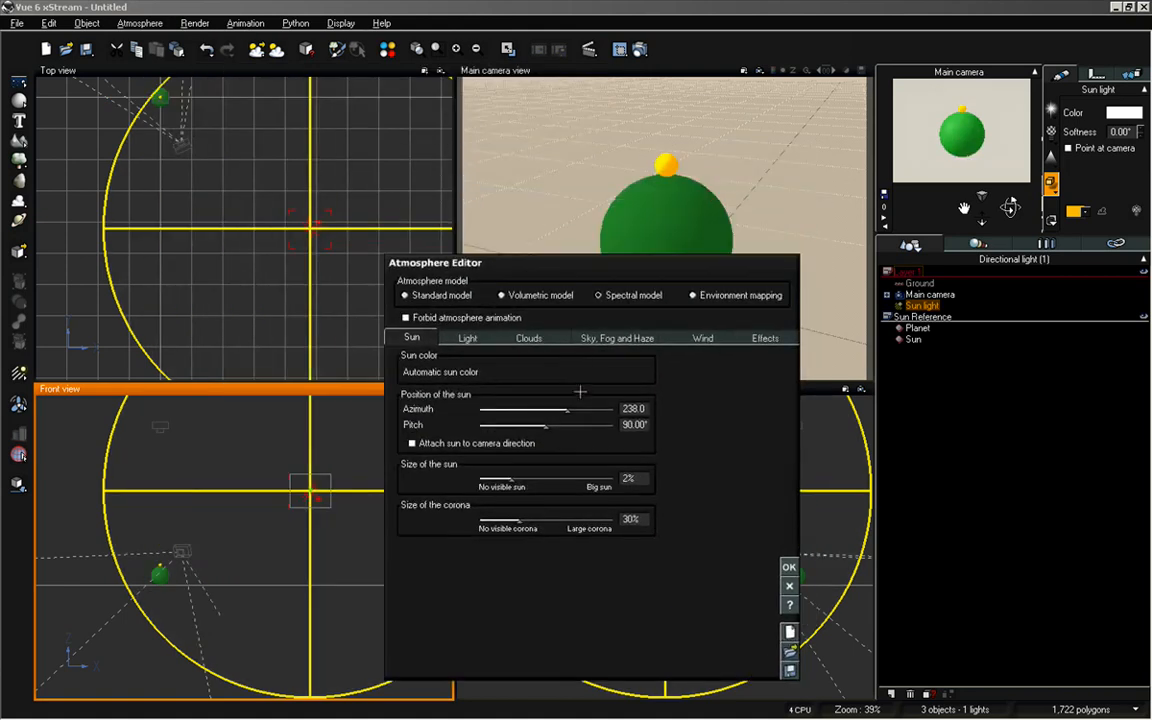
pyautogui.moveTo(570, 406)
pyautogui.mouseDown()
pyautogui.moveTo(532, 406)
pyautogui.moveTo(612, 409)
pyautogui.moveTo(566, 408)
pyautogui.mouseUp()
pyautogui.click(790, 566)
pyautogui.click(944, 429)
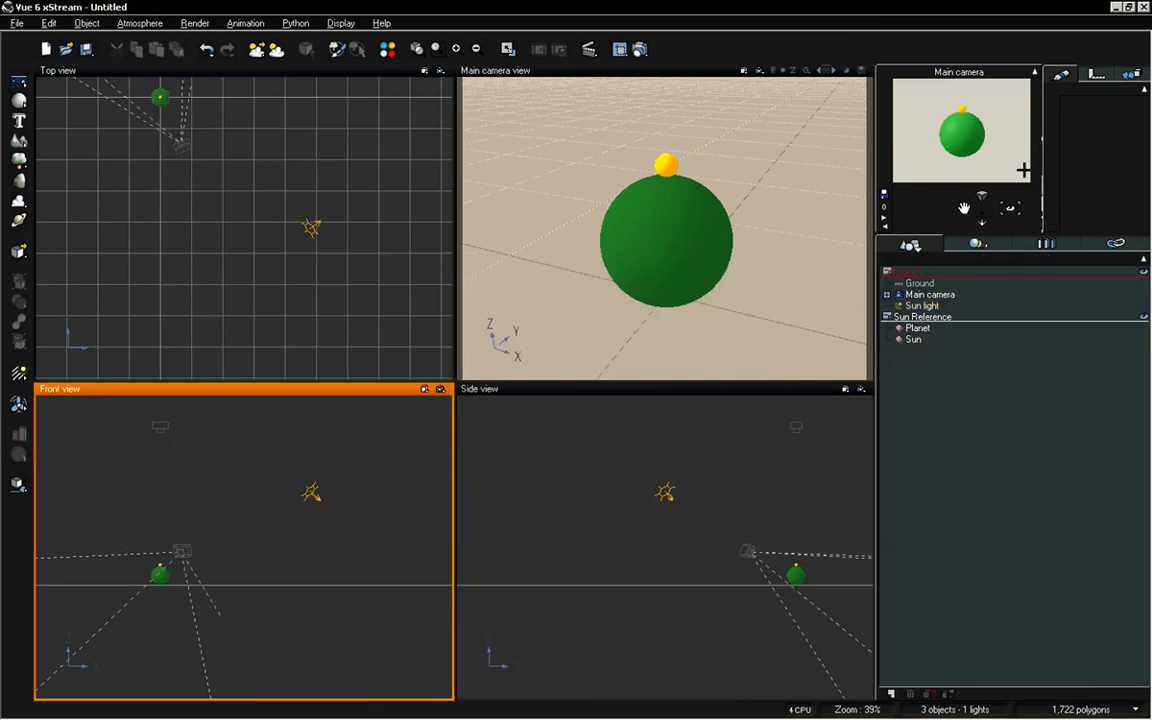
# Set the Sun light's roll orientation to 0 and deselect the light
pyautogui.click(921, 305)
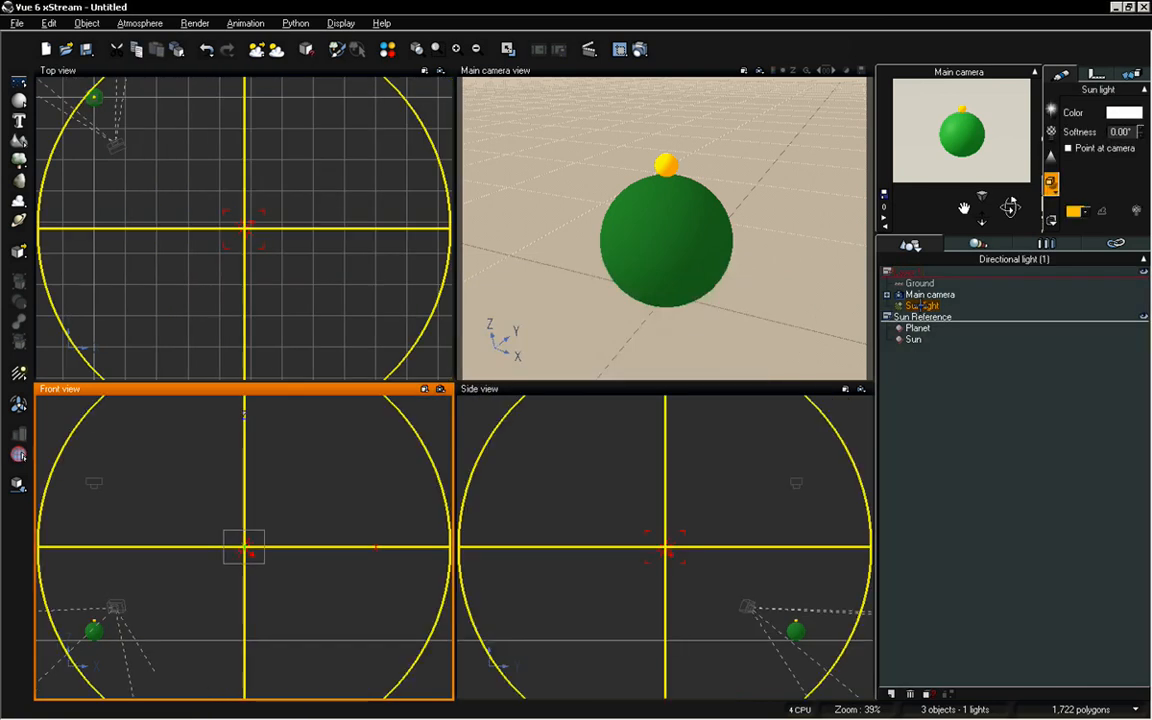
pyautogui.click(1097, 74)
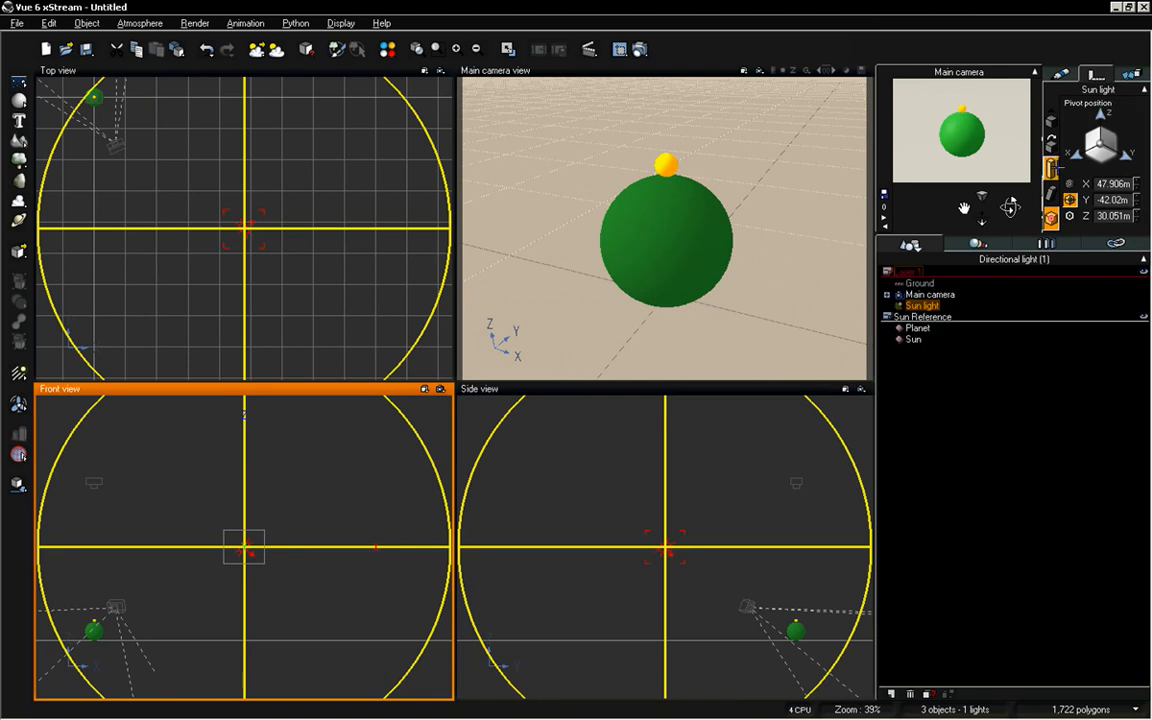
pyautogui.click(1050, 144)
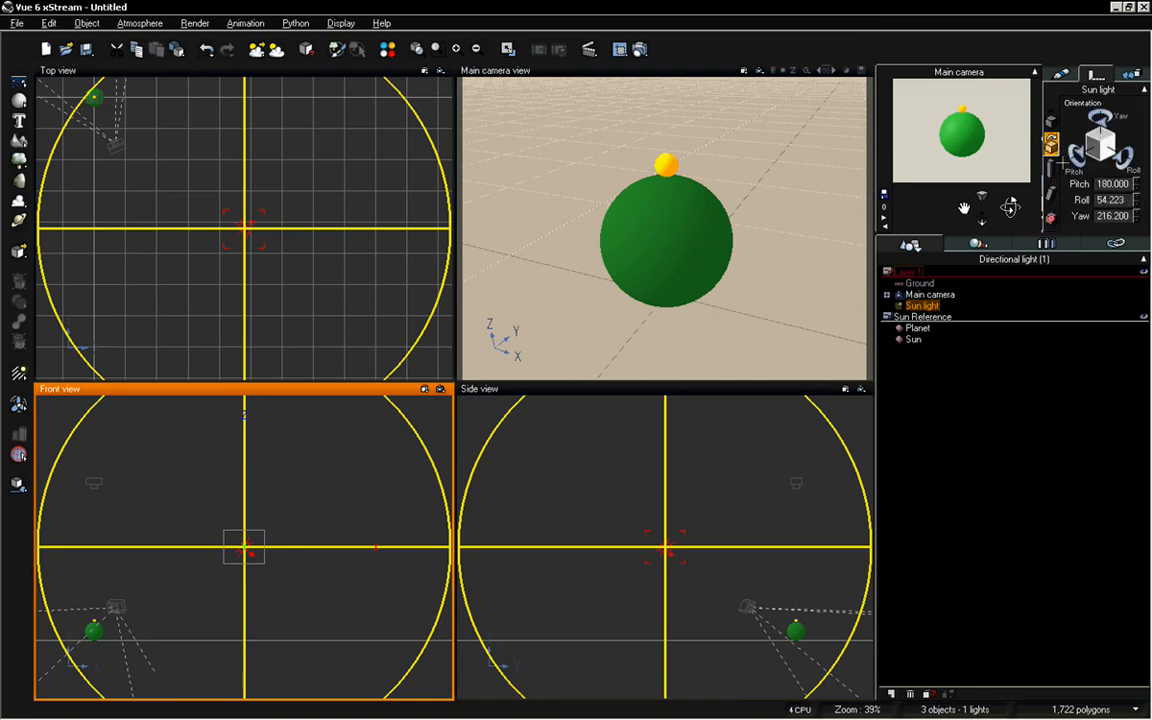
pyautogui.doubleClick(1122, 200)
pyautogui.write('0')
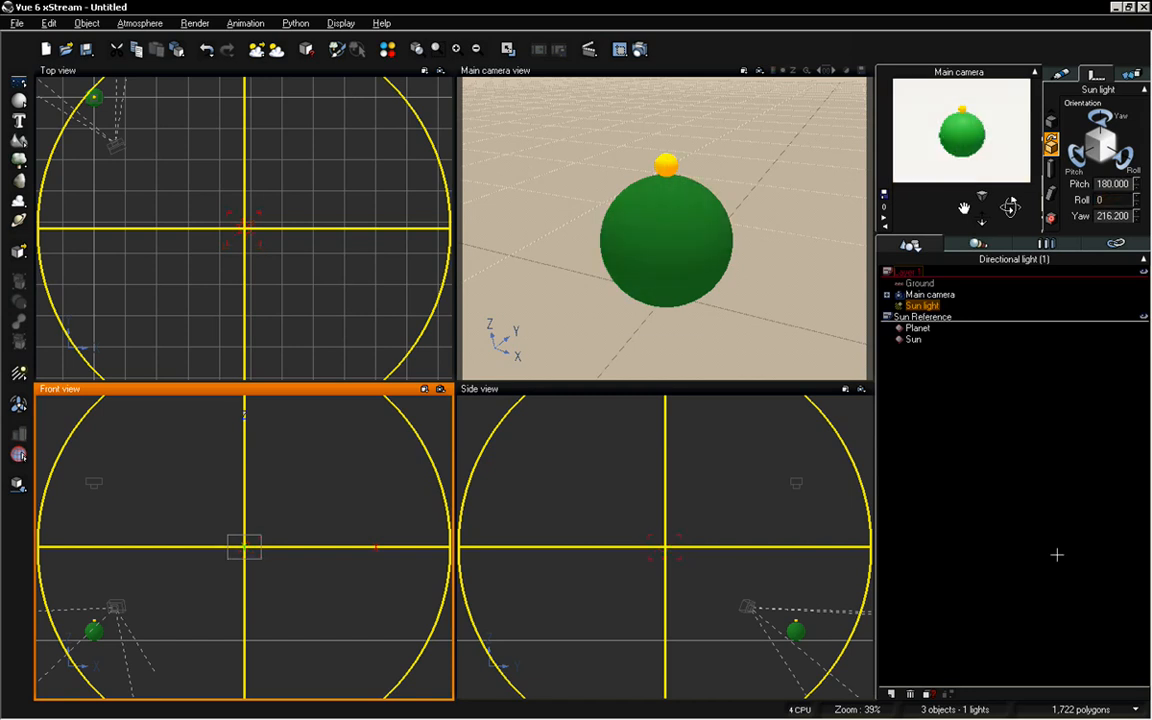
pyautogui.click(1008, 486)
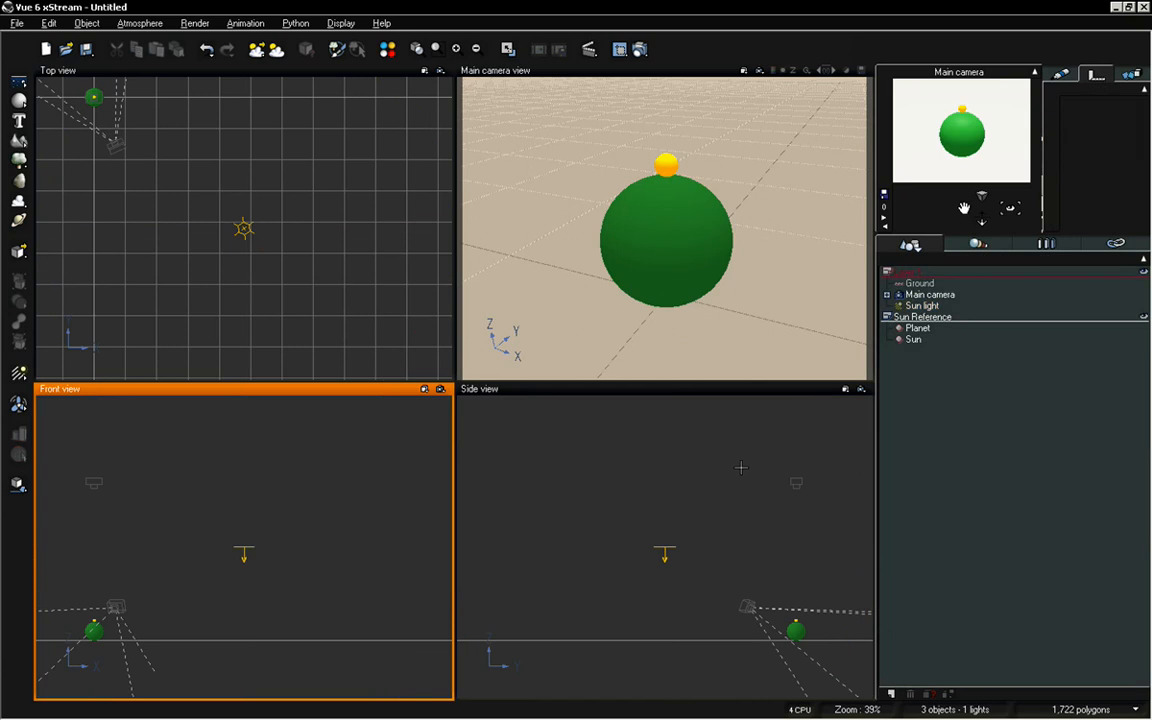
# Set the Sun light's X and Y position to 0
pyautogui.scroll(2, 669, 497)
pyautogui.moveTo(702, 568); pyautogui.dragTo(698, 509, button='right')
pyautogui.scroll(-2, 669, 474)
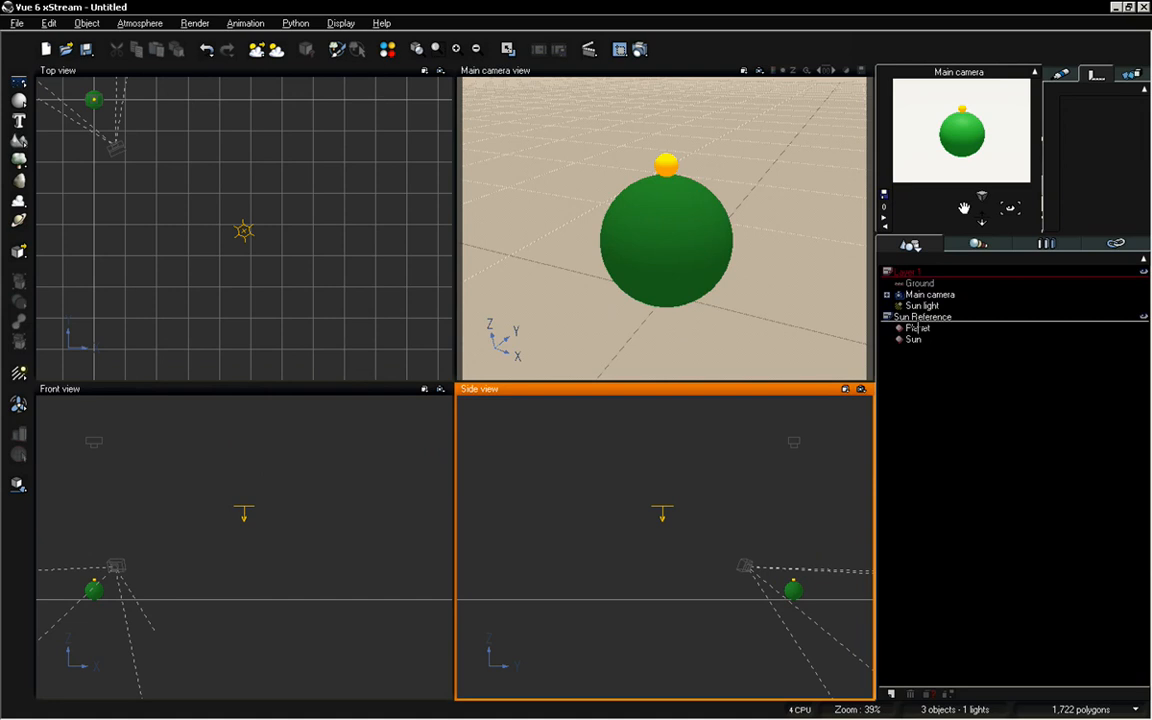
pyautogui.click(921, 305)
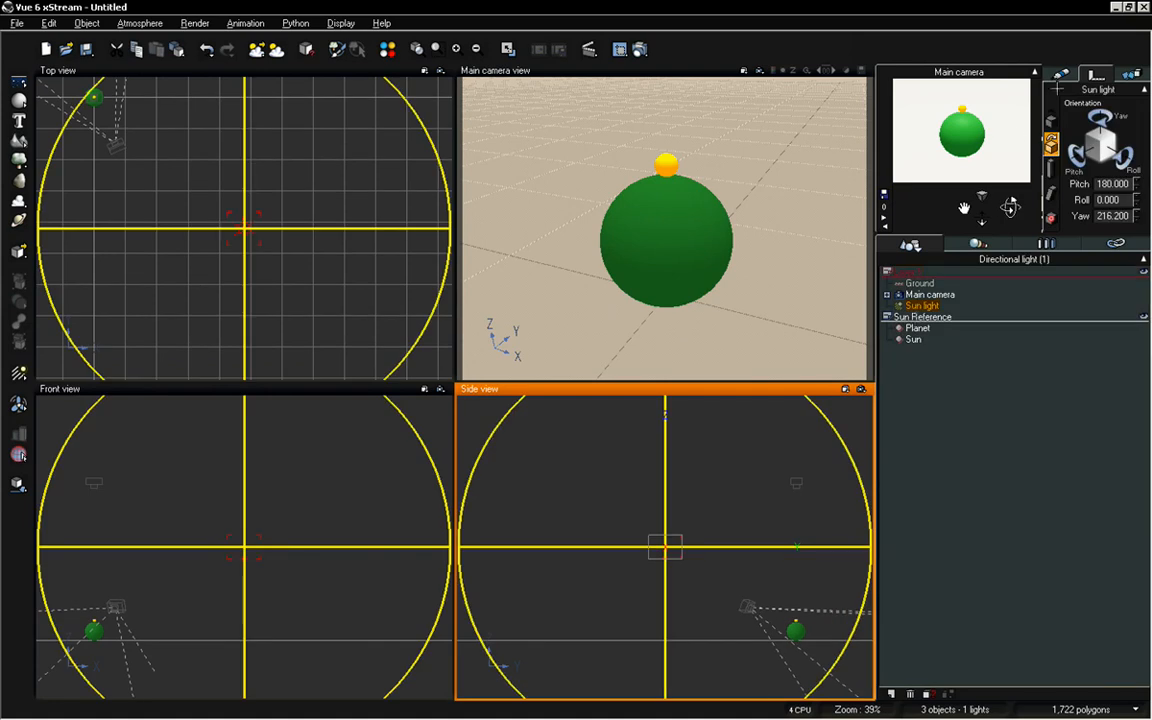
pyautogui.click(1051, 119)
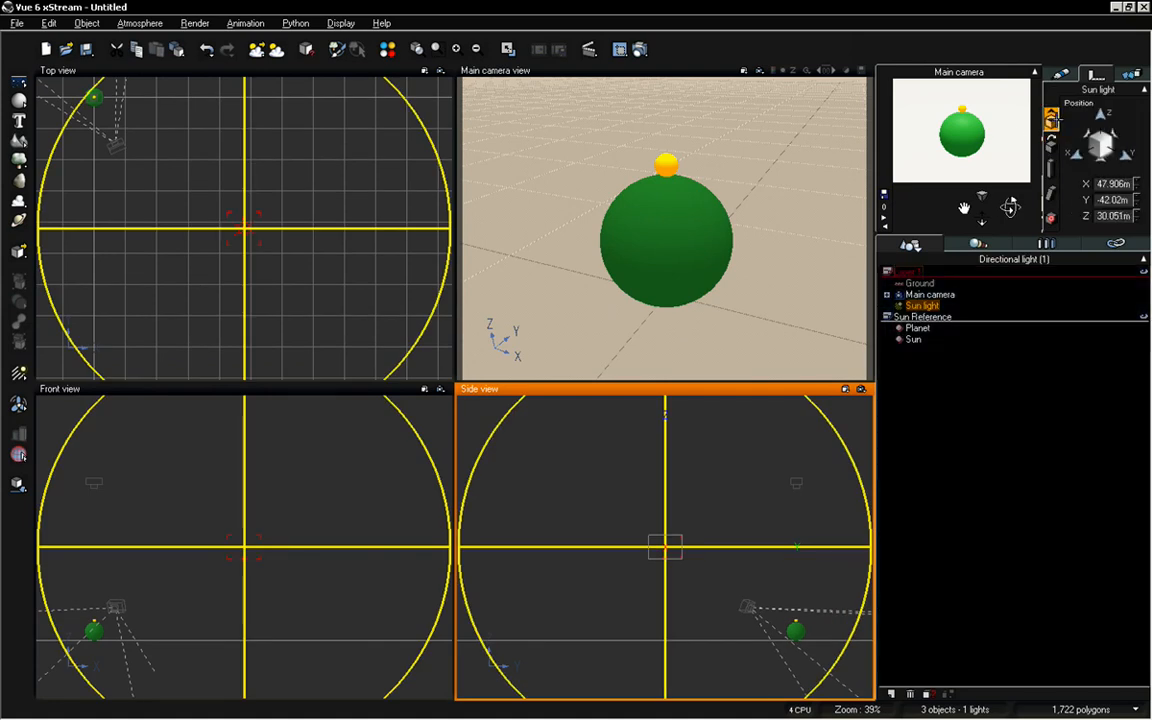
pyautogui.doubleClick(1110, 183)
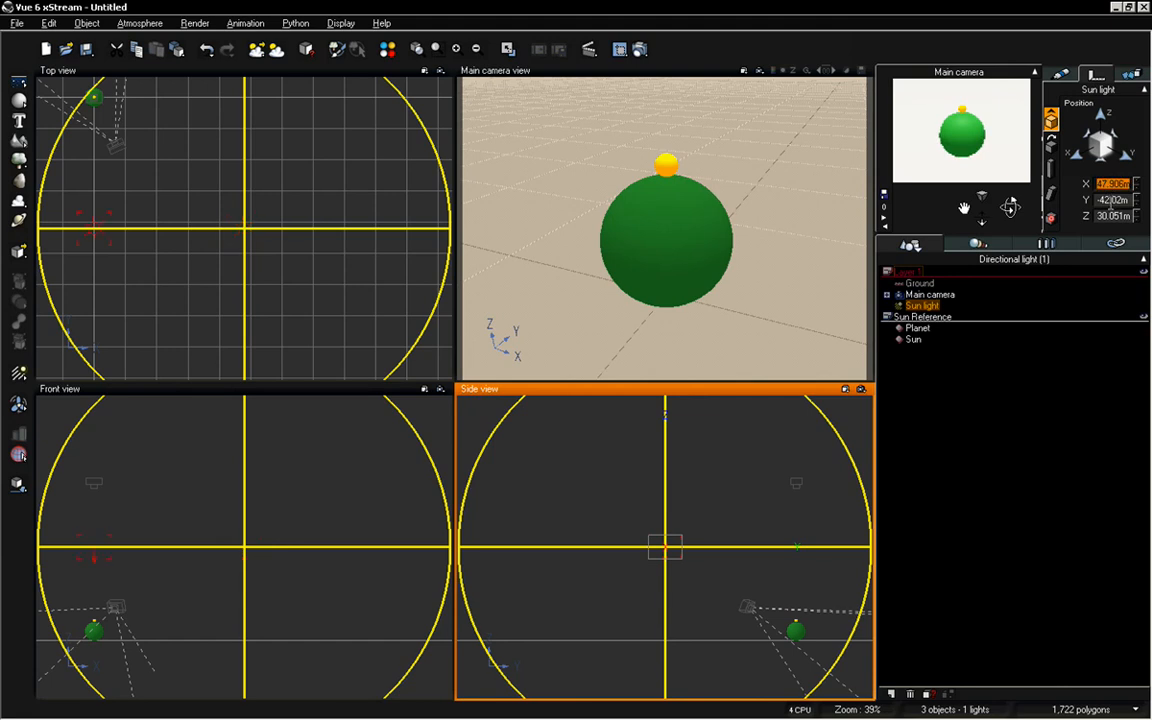
pyautogui.write('0')
pyautogui.press('Tab')
pyautogui.write('0')
pyautogui.press('Return')
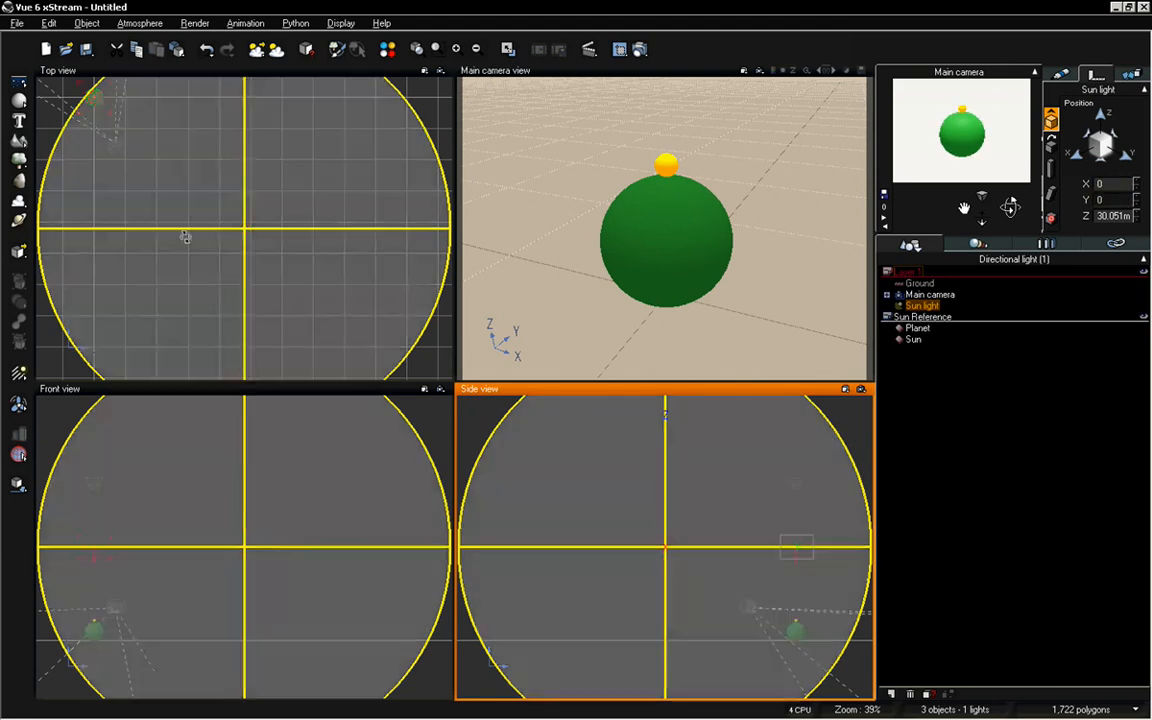
# Frame the planet and the Sun light in the top, front and side views to check their alignment, and deselect the light
pyautogui.moveTo(176, 191); pyautogui.dragTo(274, 246, button='right')
pyautogui.scroll(5, 361, 311)
pyautogui.scroll(1, 361, 311)
pyautogui.scroll(-1, 274, 244)
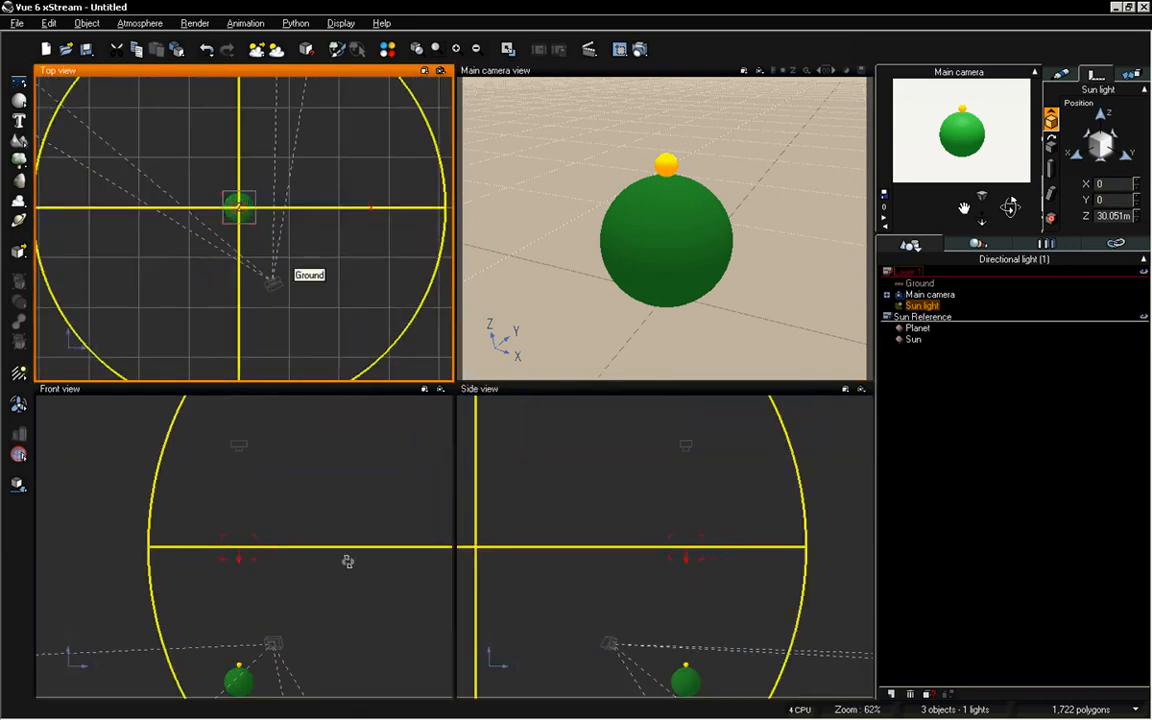
pyautogui.moveTo(311, 612); pyautogui.dragTo(311, 494, button='right')
pyautogui.click(1135, 353)
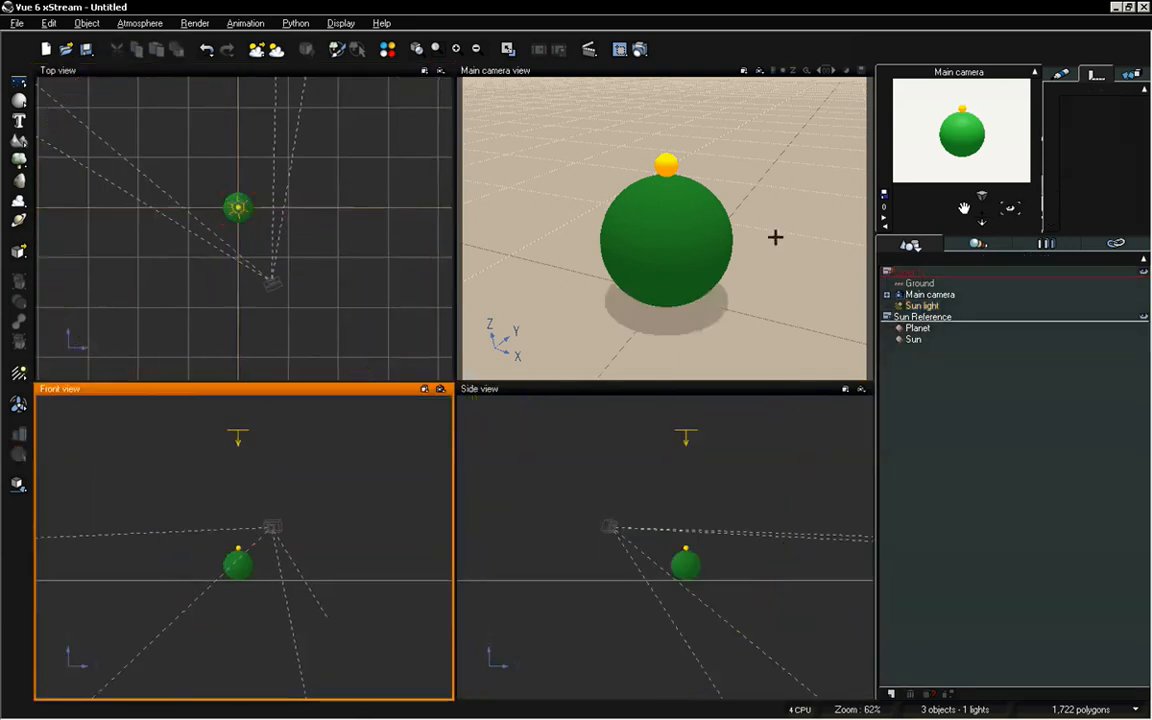
# Set the Sun sphere's Z position to 7.5 in the enlarged main camera view
pyautogui.doubleClick(666, 71)
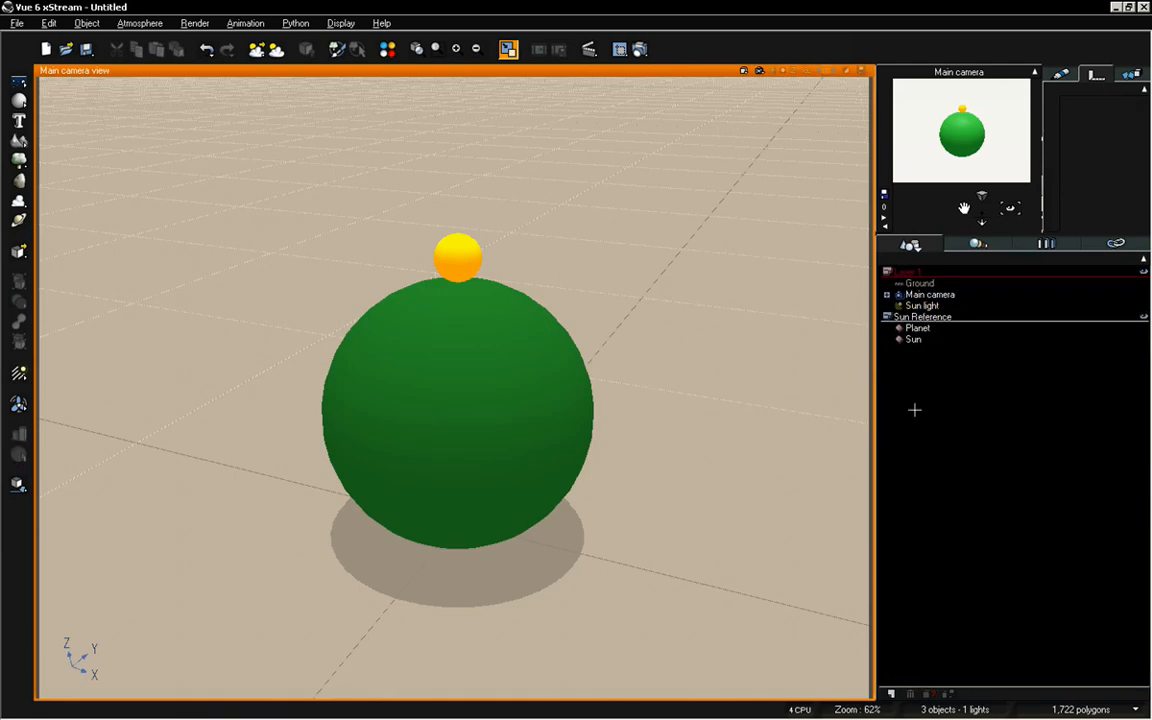
pyautogui.click(913, 339)
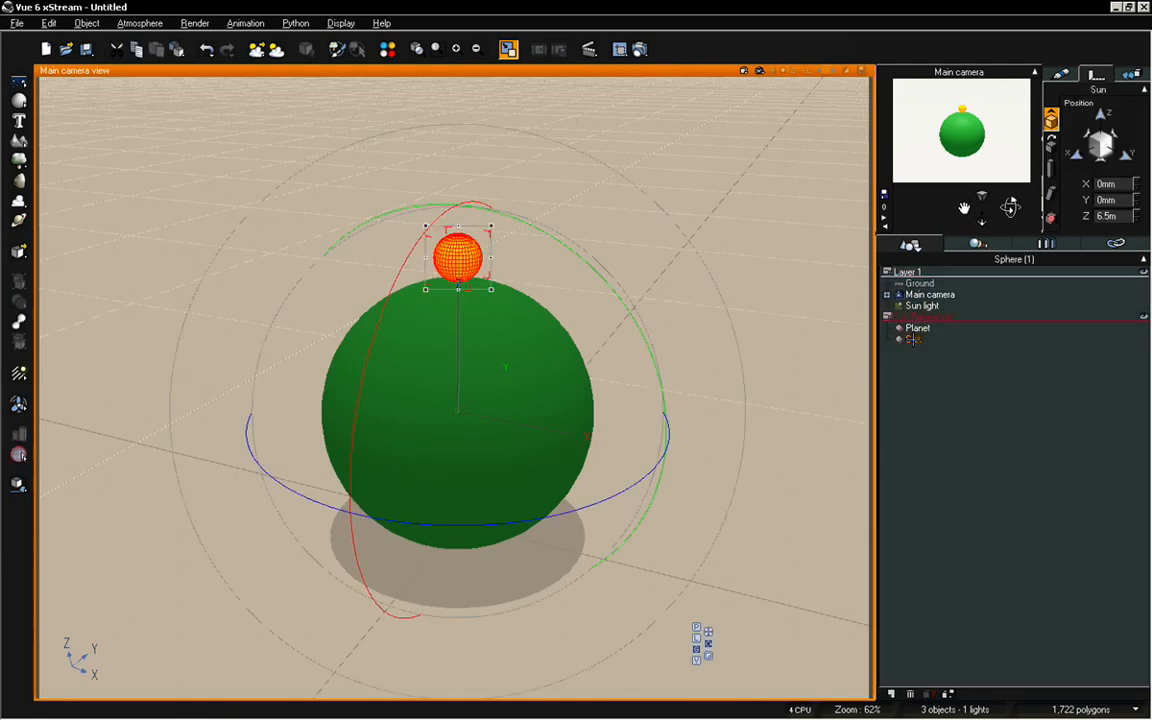
pyautogui.doubleClick(1113, 215)
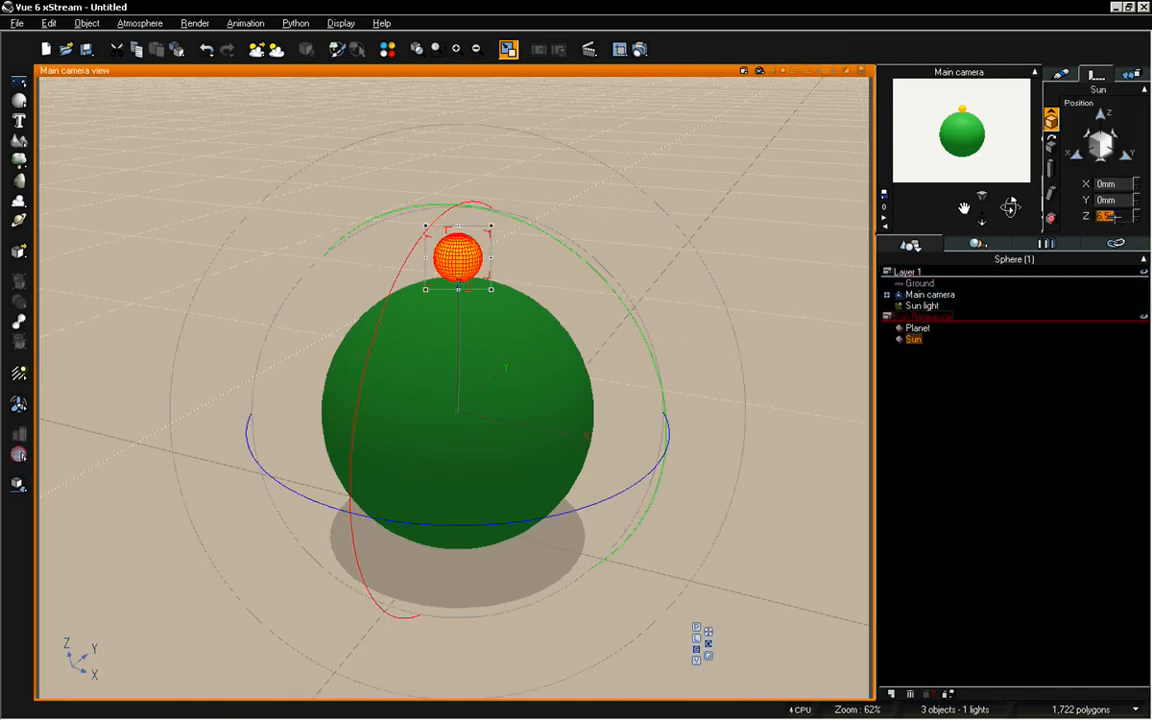
pyautogui.write('7.5')
pyautogui.press('Return')
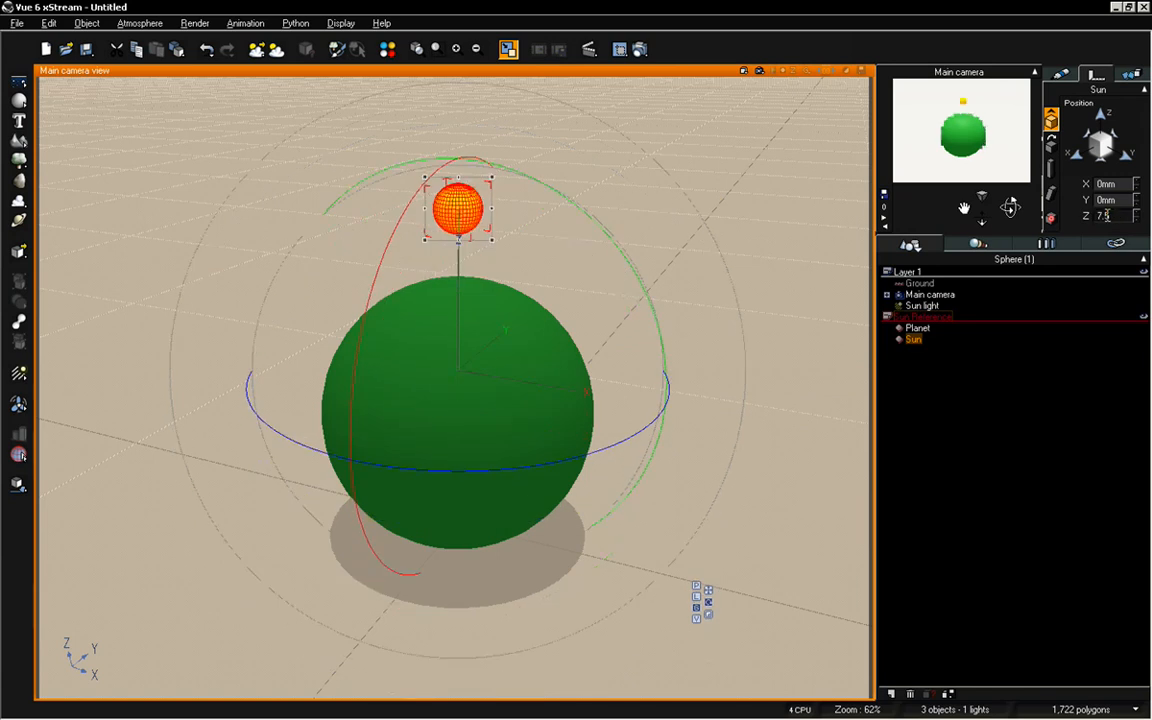
# Move the main camera farther back from the planet, deselect the Sun sphere and restore the four-view layout
pyautogui.moveTo(979, 222); pyautogui.dragTo(983, 250)
pyautogui.click(980, 491)
pyautogui.doubleClick(603, 72)
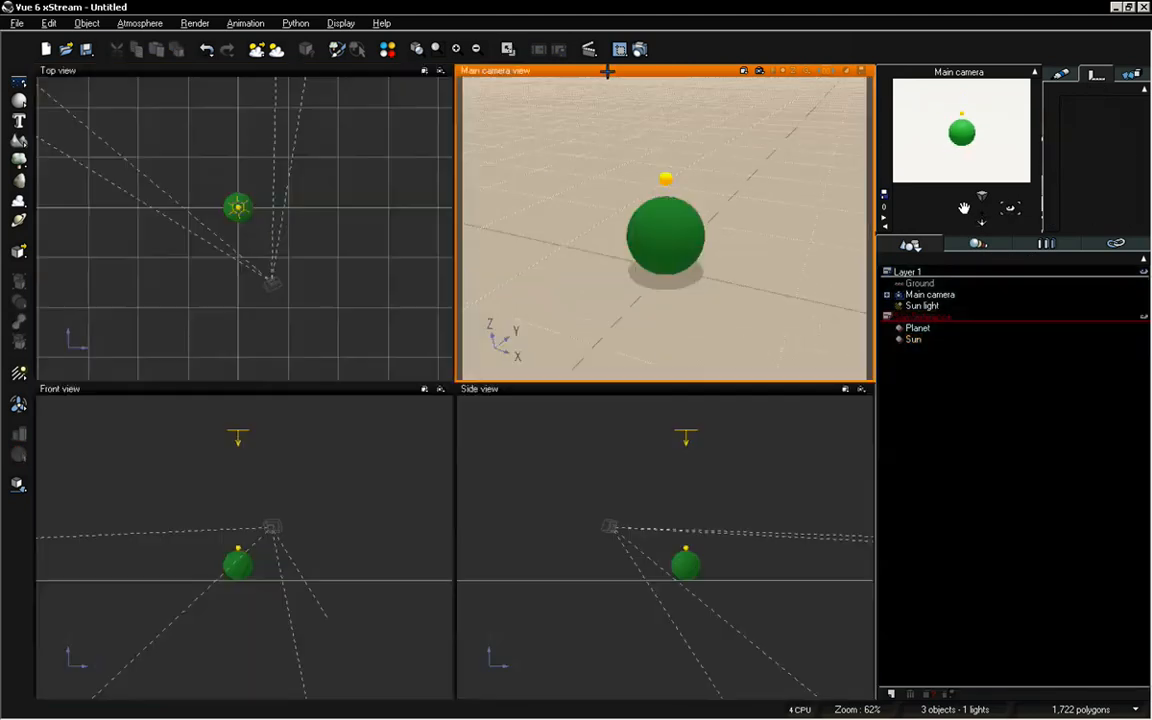
# Select the Sun light and examine its position relative to the planet in the four-view layout
pyautogui.click(344, 490)
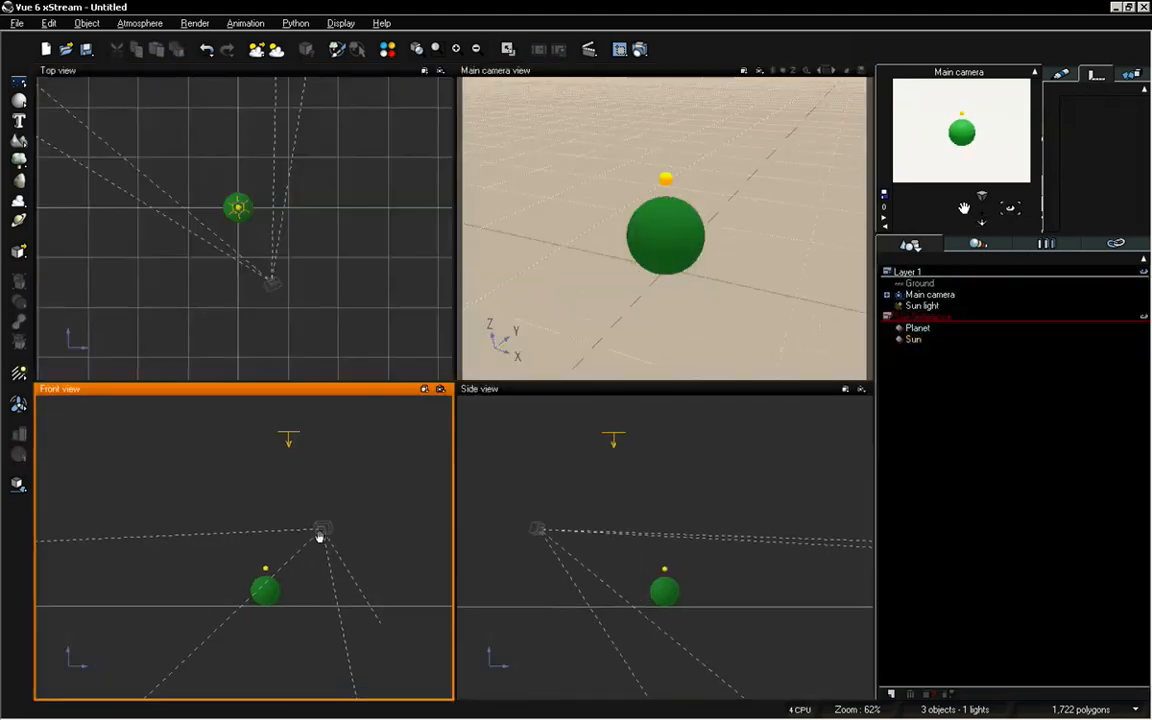
pyautogui.click(603, 433)
pyautogui.click(612, 433)
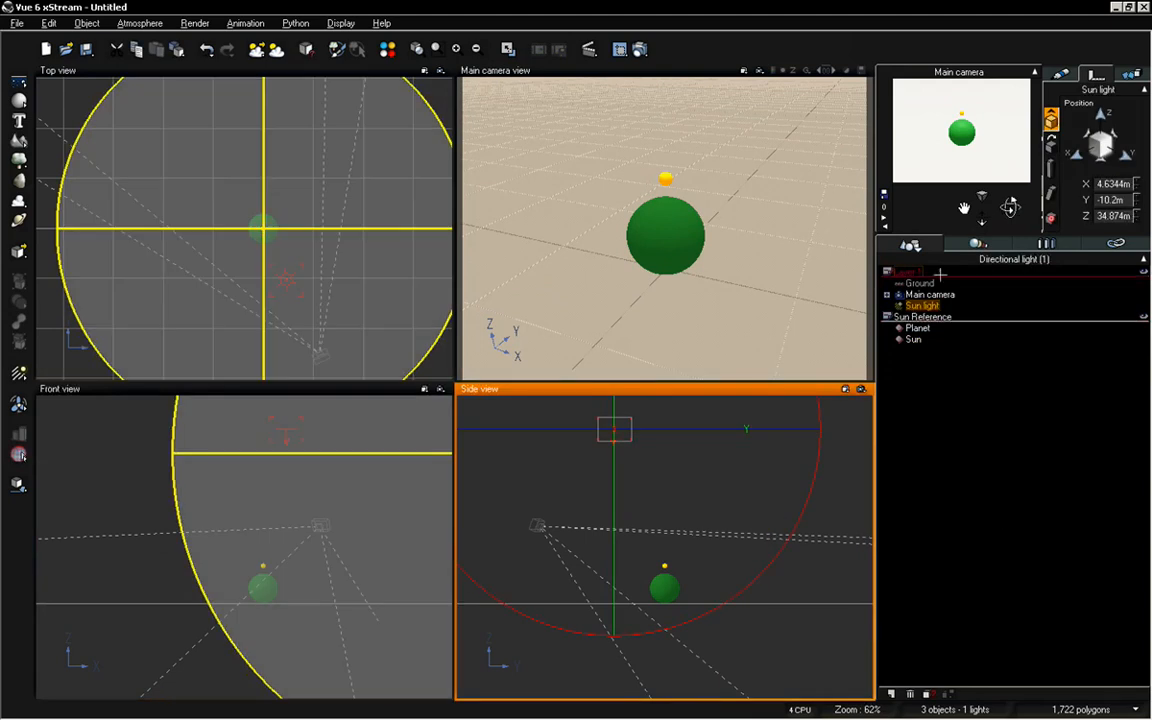
pyautogui.scroll(1, 634, 216)
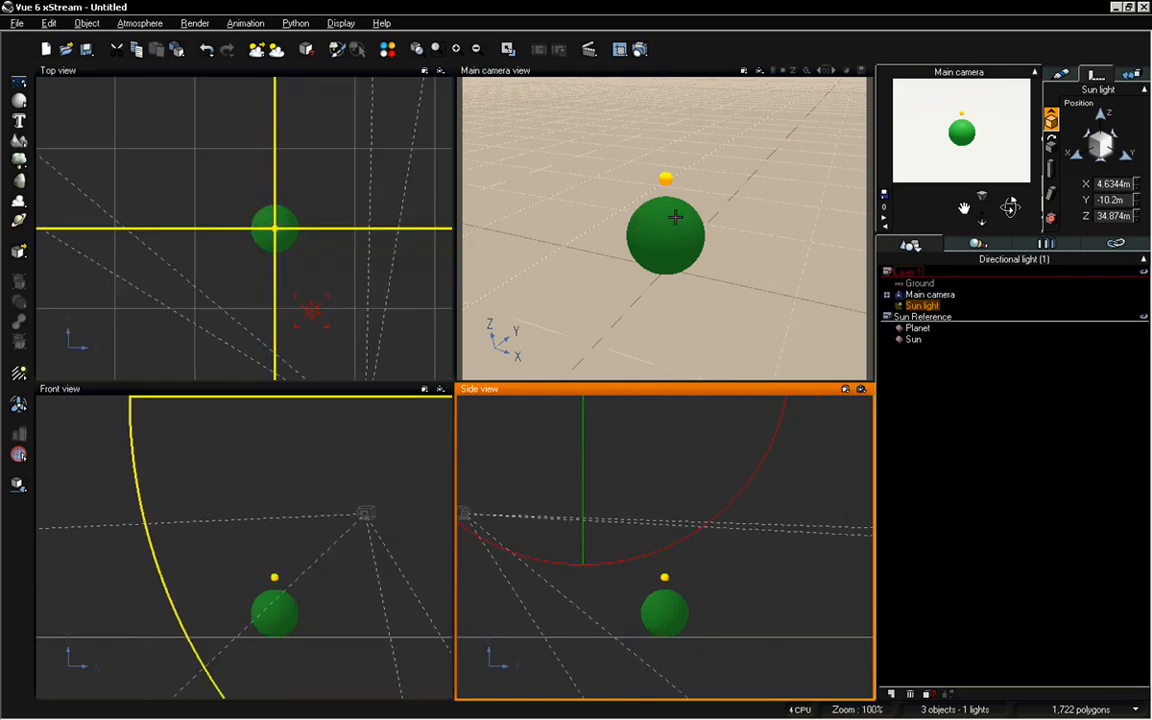
pyautogui.scroll(-1, 675, 216)
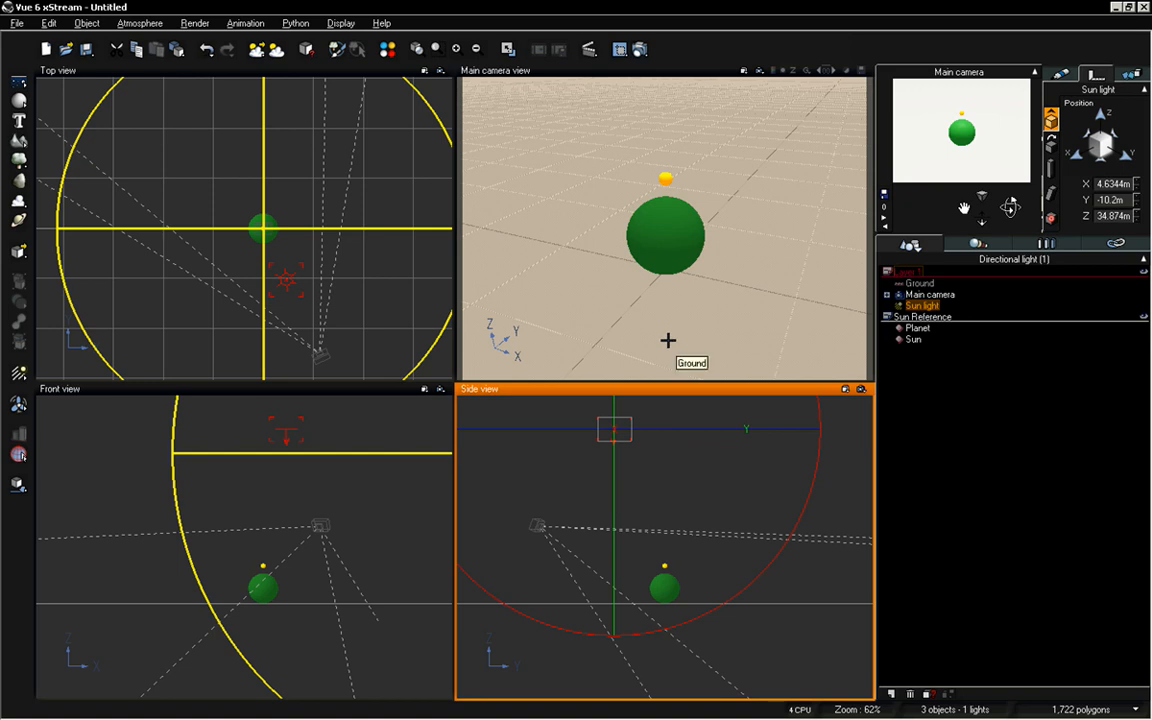
# Set the Sun sphere's Z position to 6.5 in the enlarged main camera view
pyautogui.doubleClick(670, 72)
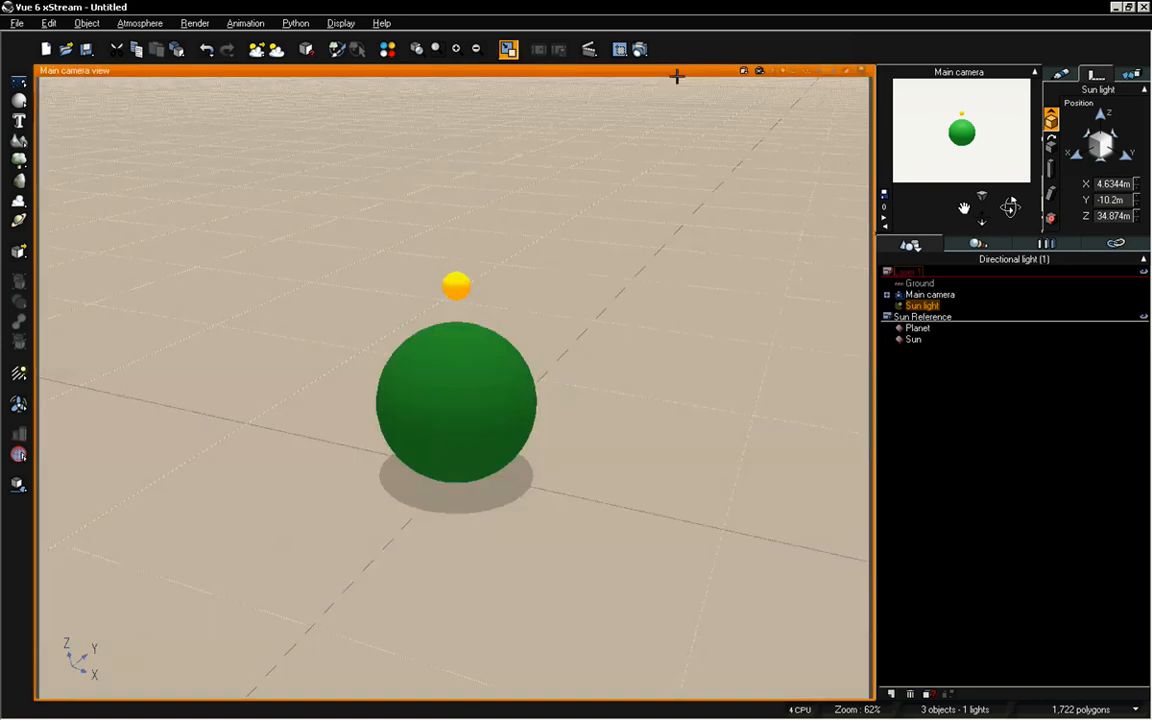
pyautogui.click(913, 339)
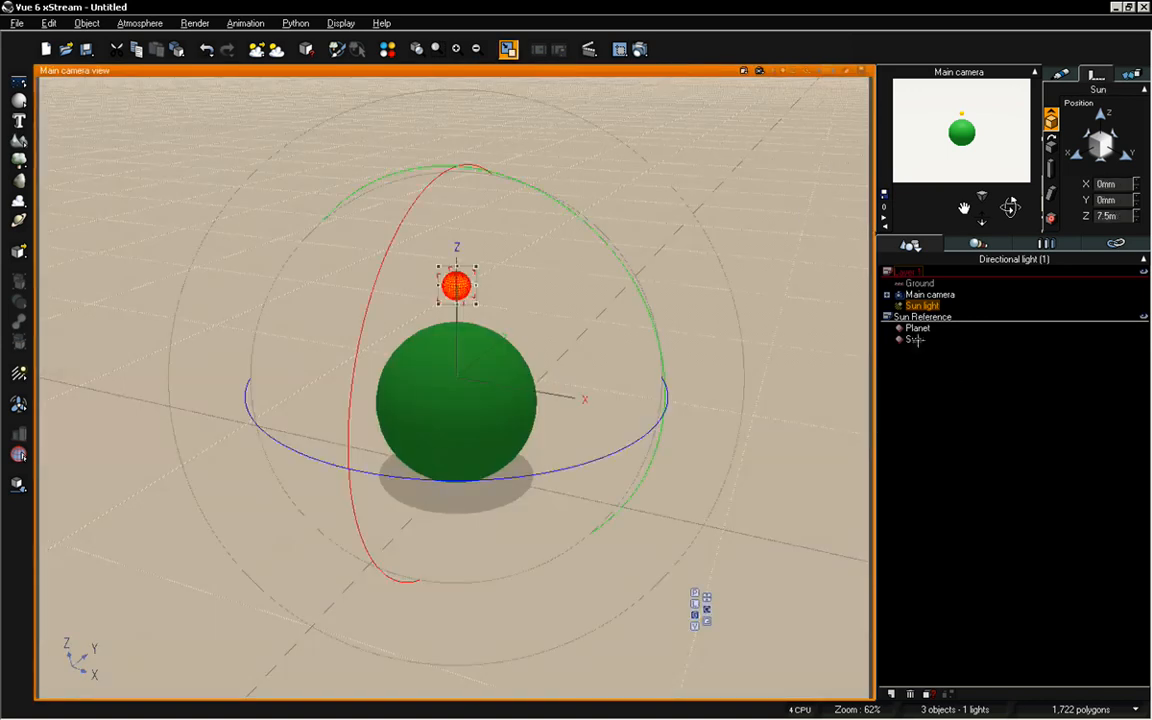
pyautogui.doubleClick(1108, 216)
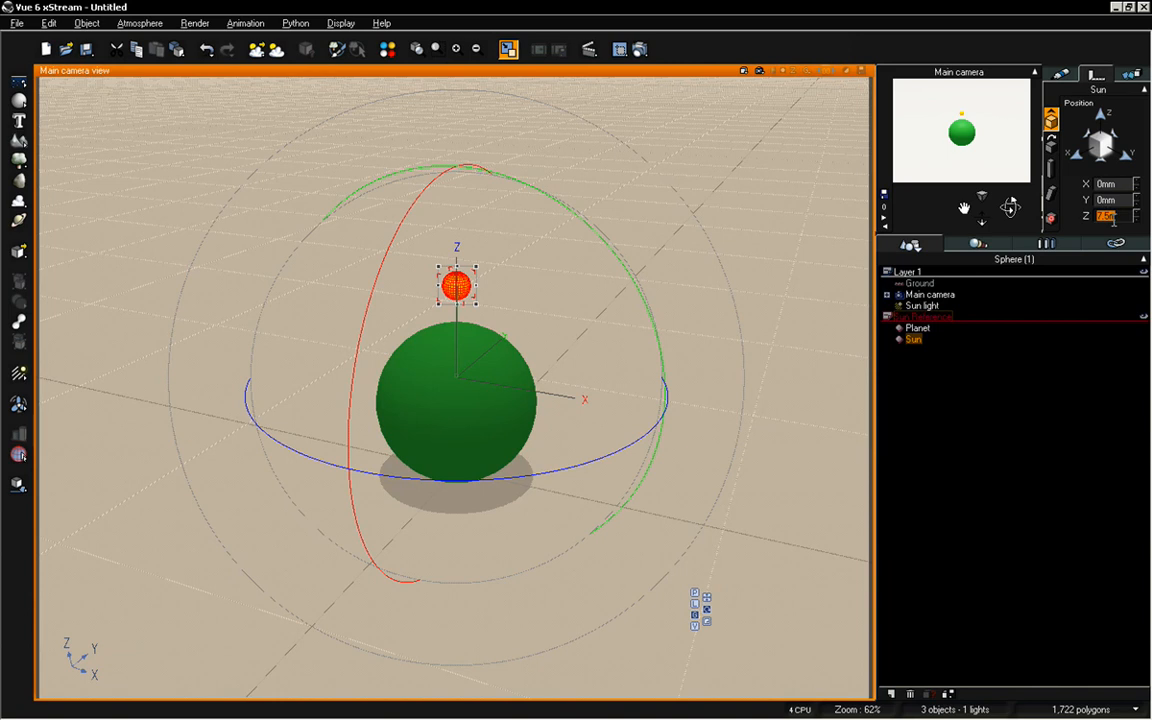
pyautogui.write('5')
pyautogui.press('Return')
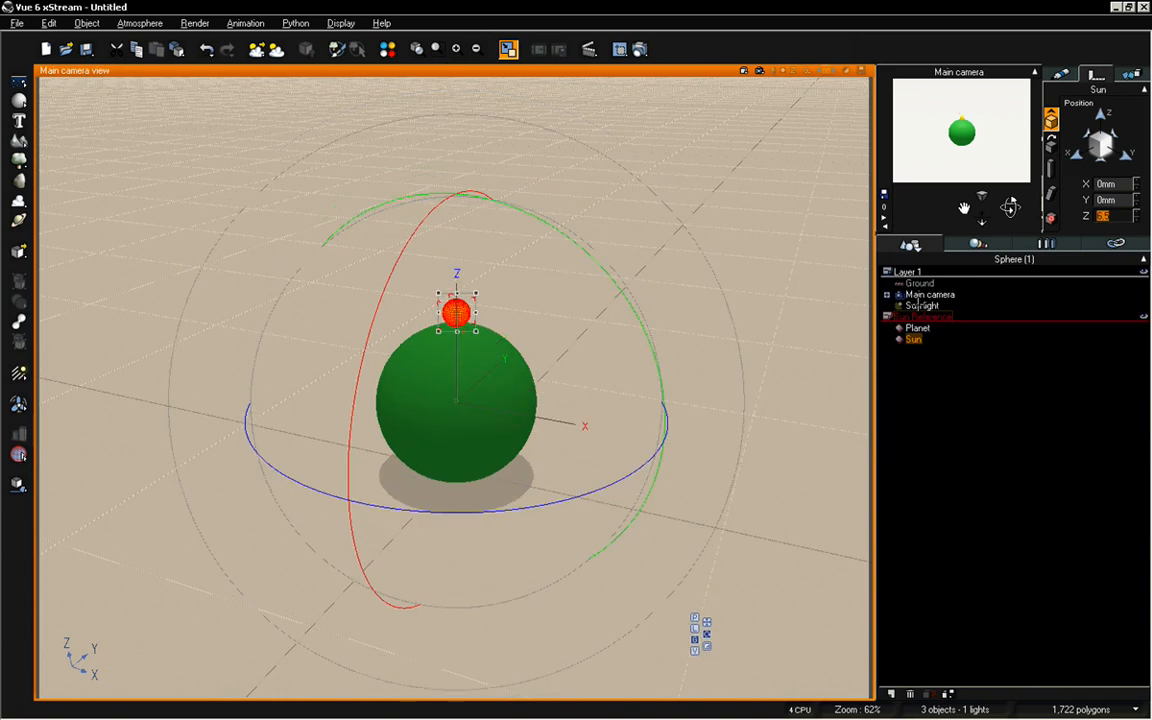
pyautogui.click(926, 396)
pyautogui.click(916, 340)
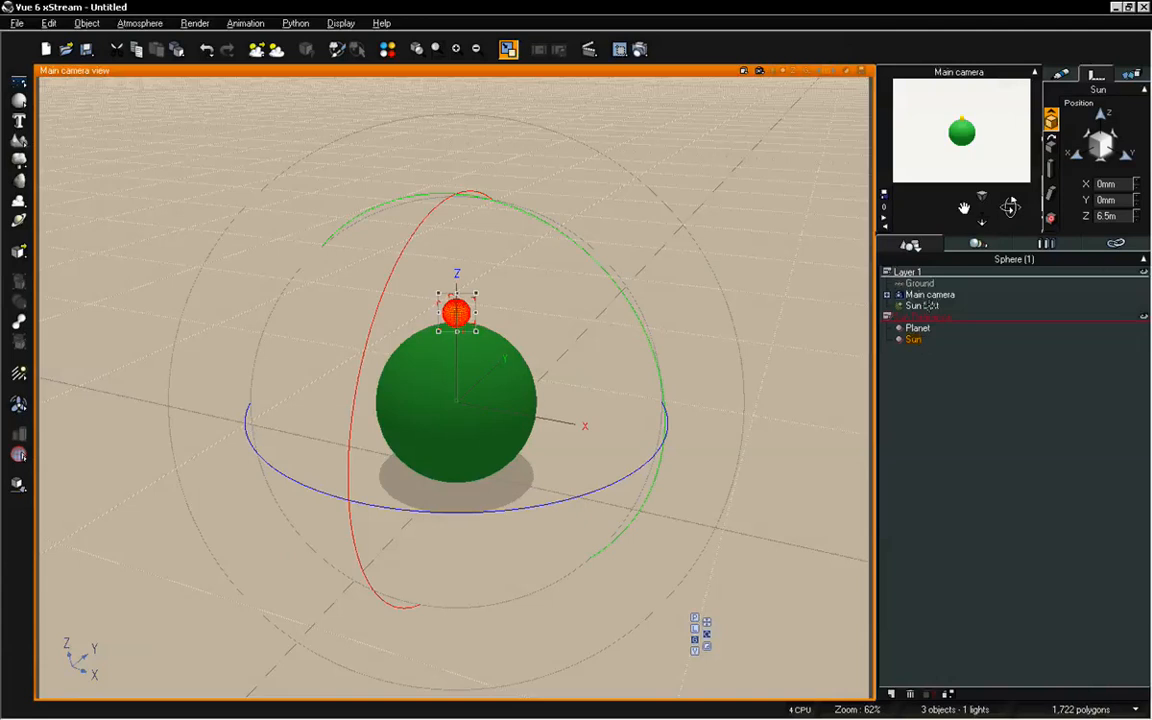
# Set the Sun light's X and Y position to 0 to centre it over the planet
pyautogui.click(928, 305)
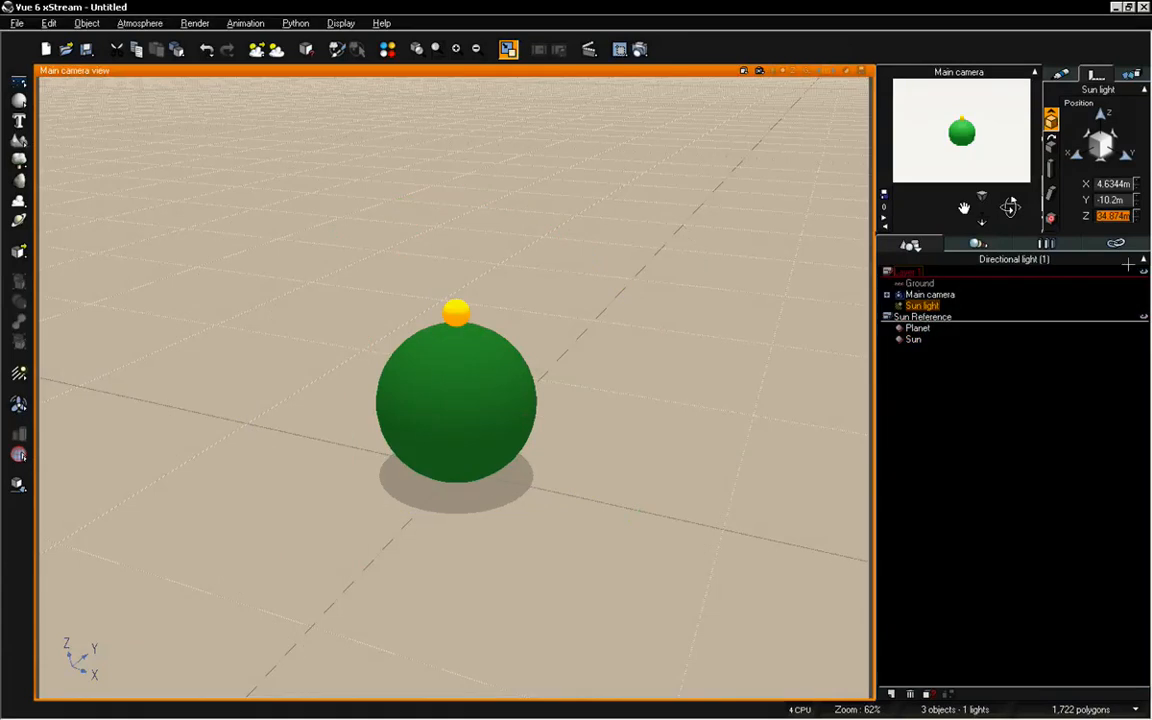
pyautogui.doubleClick(1120, 188)
pyautogui.write('0')
pyautogui.doubleClick(1120, 203)
pyautogui.write('0')
# Try Z positions of 8 and 9 for the Sun light, settle on 11, and deselect the light
pyautogui.doubleClick(1120, 213)
pyautogui.write('8')
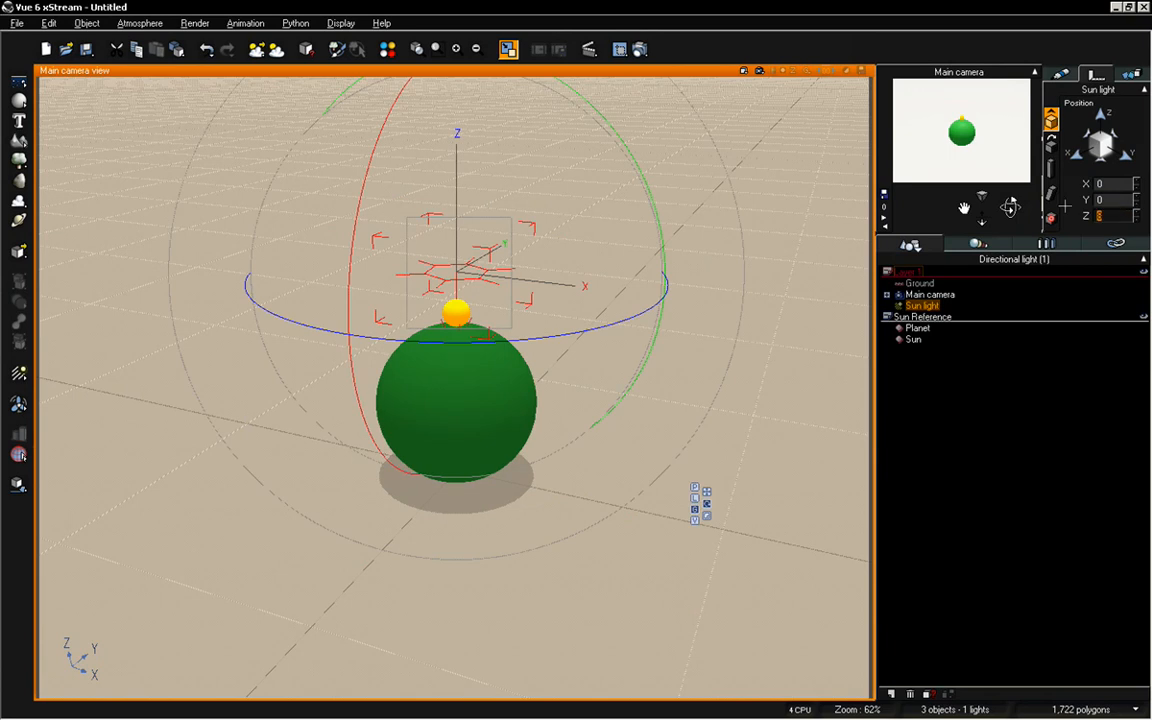
pyautogui.write('9')
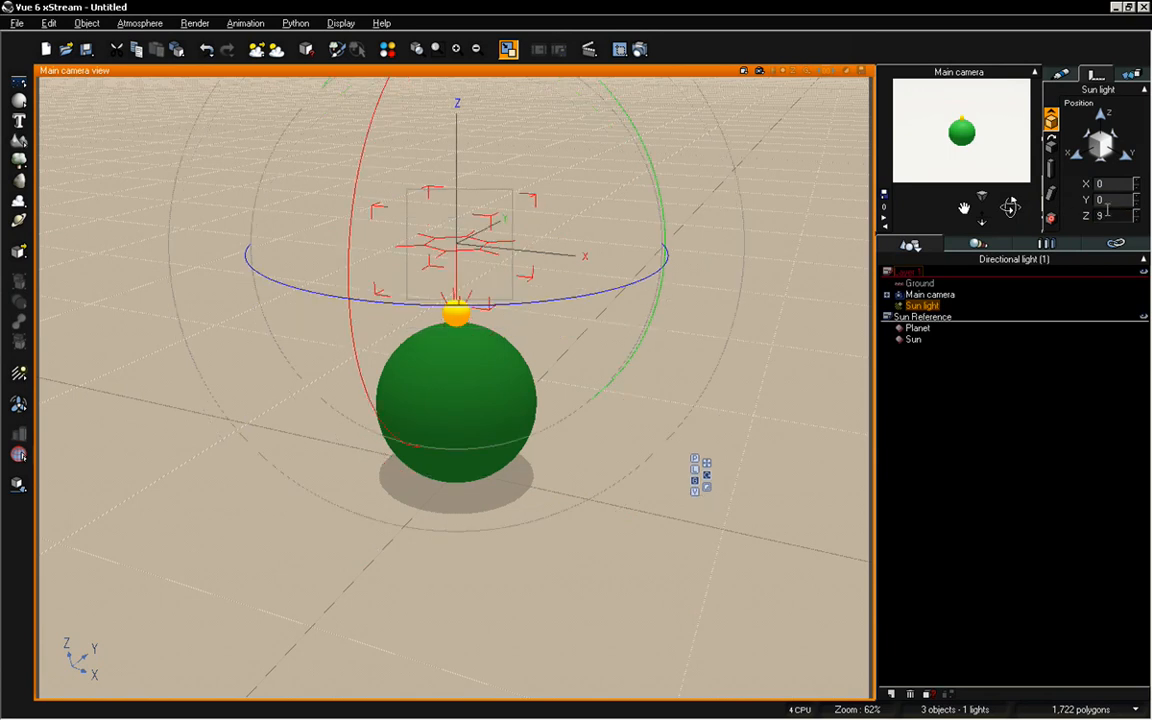
pyautogui.write('11')
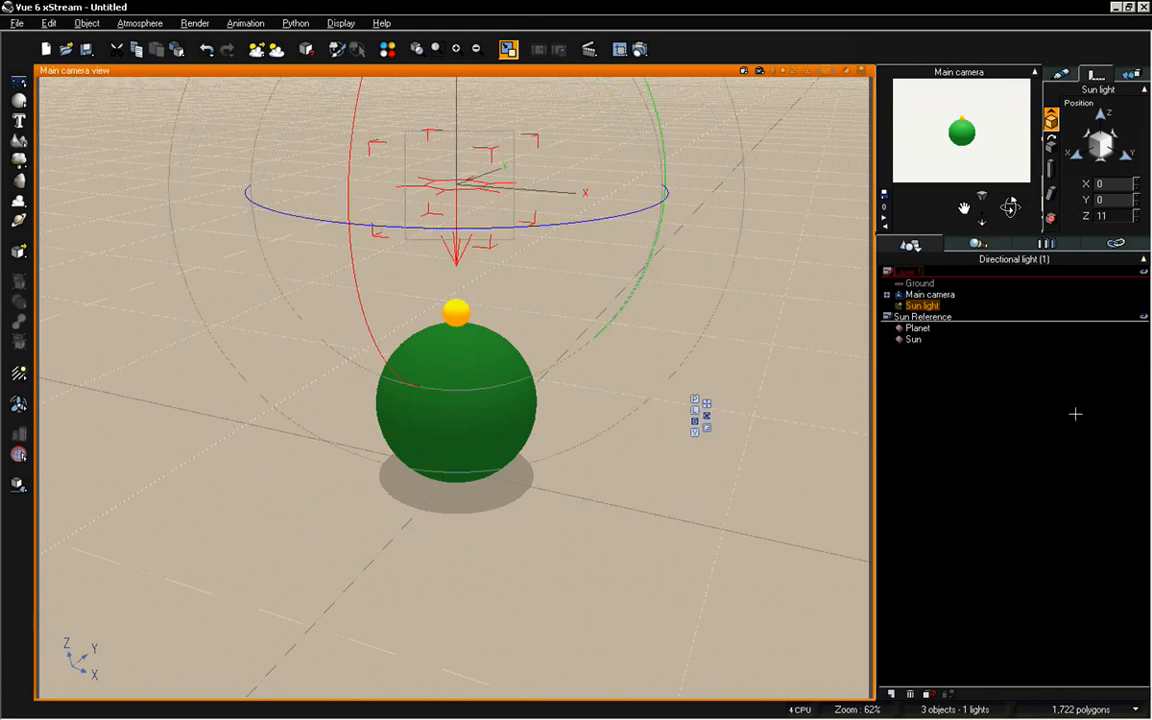
pyautogui.click(970, 366)
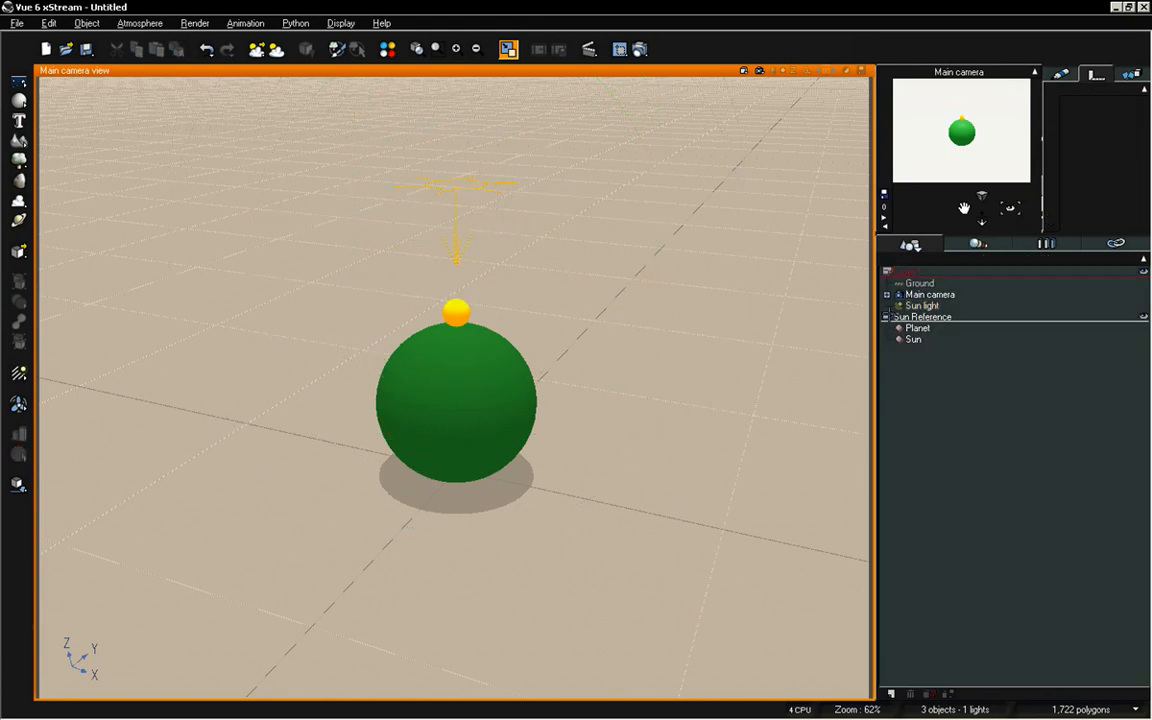
# Rename the Sun sphere as Sun Reference and deselect it
pyautogui.click(911, 341)
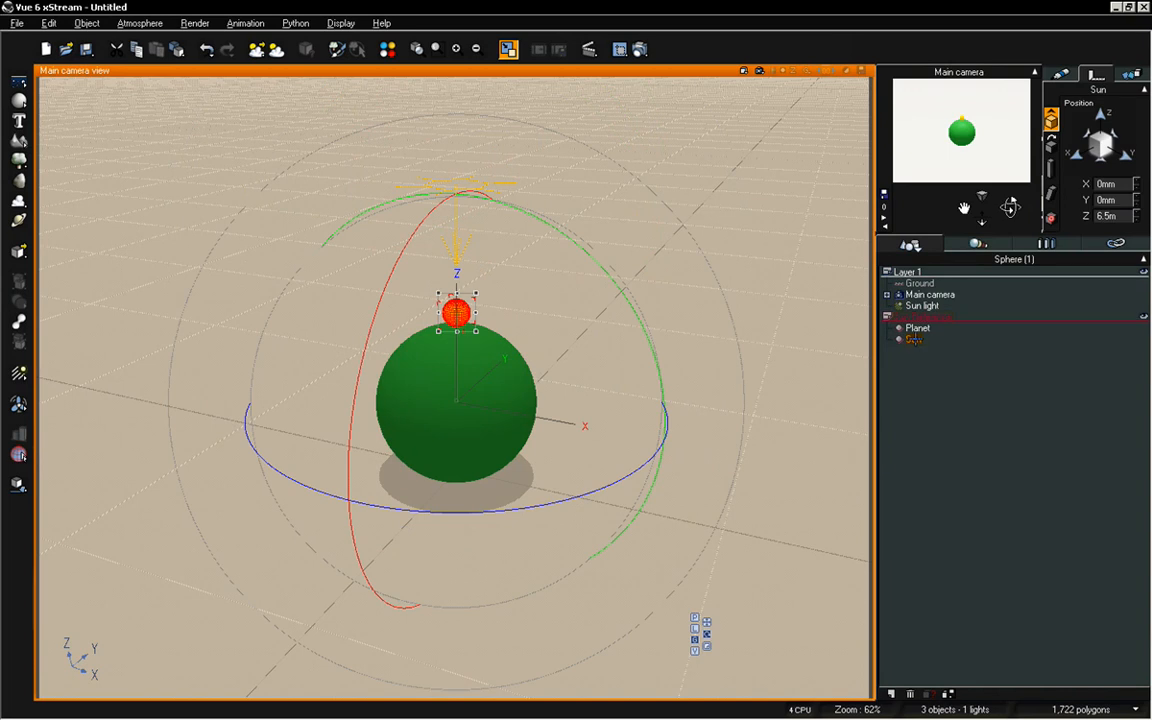
pyautogui.click(915, 341)
pyautogui.click(932, 342)
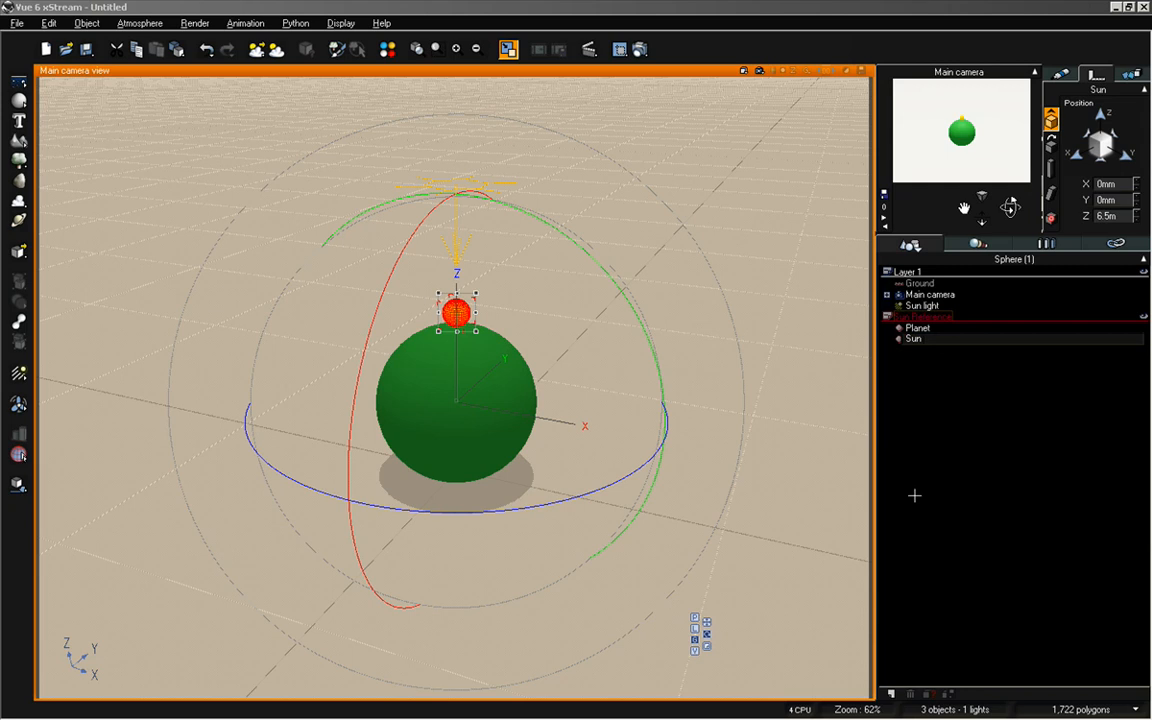
pyautogui.write('Reference')
pyautogui.click(955, 409)
# Set the sun's azimuth to 90° in the Atmosphere Editor and accept the change
pyautogui.click(922, 306)
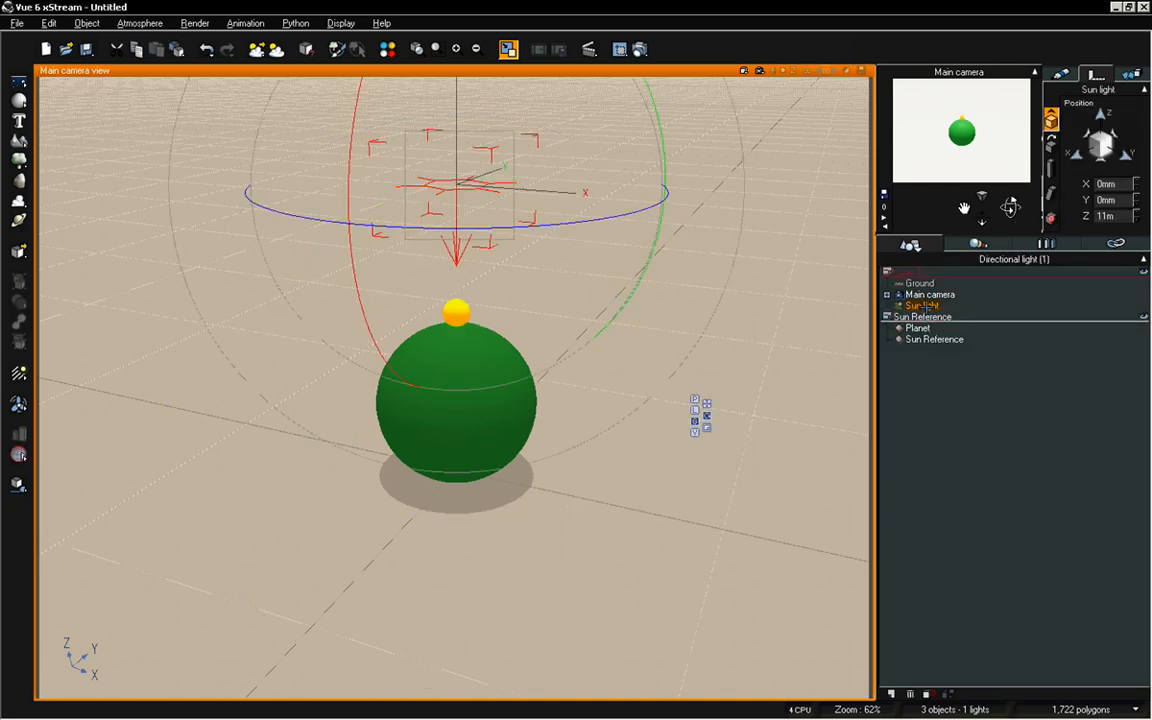
pyautogui.click(972, 416)
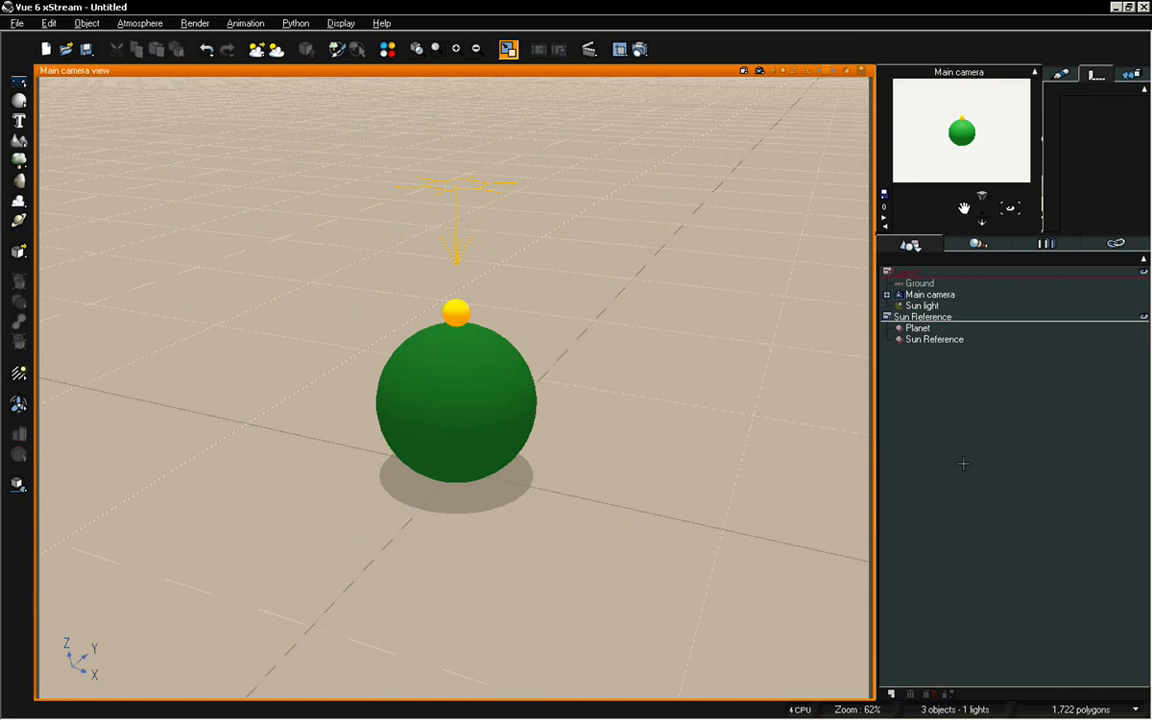
pyautogui.press('F4')
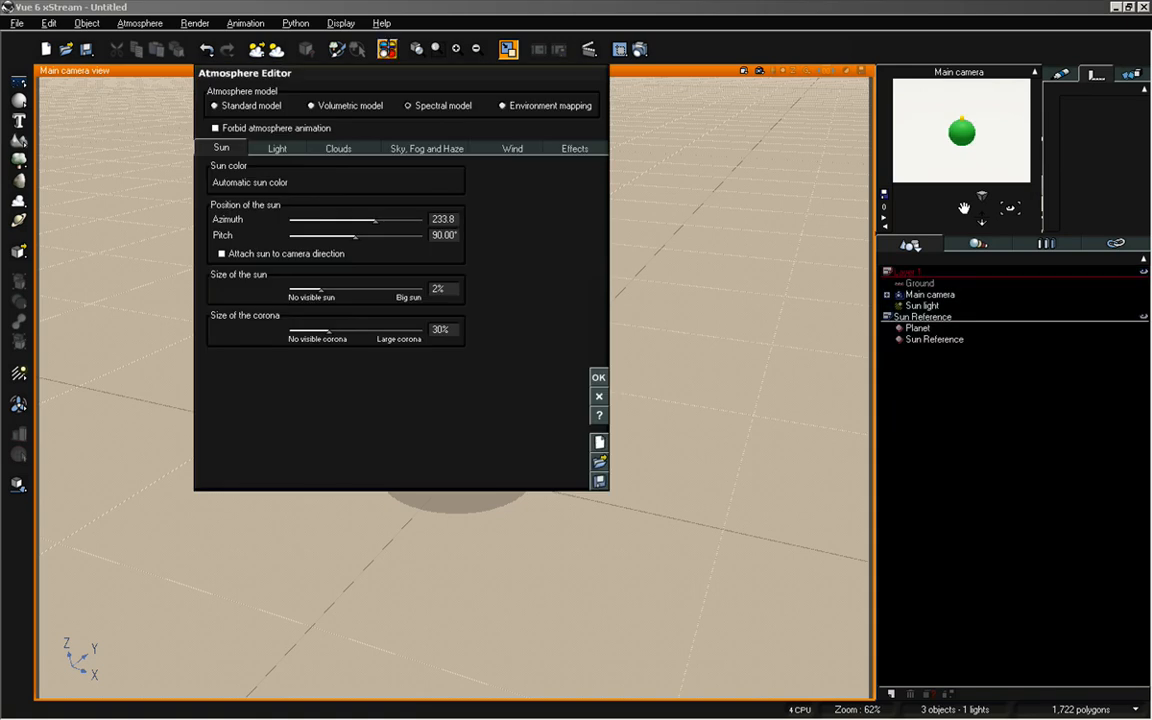
pyautogui.moveTo(365, 74); pyautogui.dragTo(689, 261)
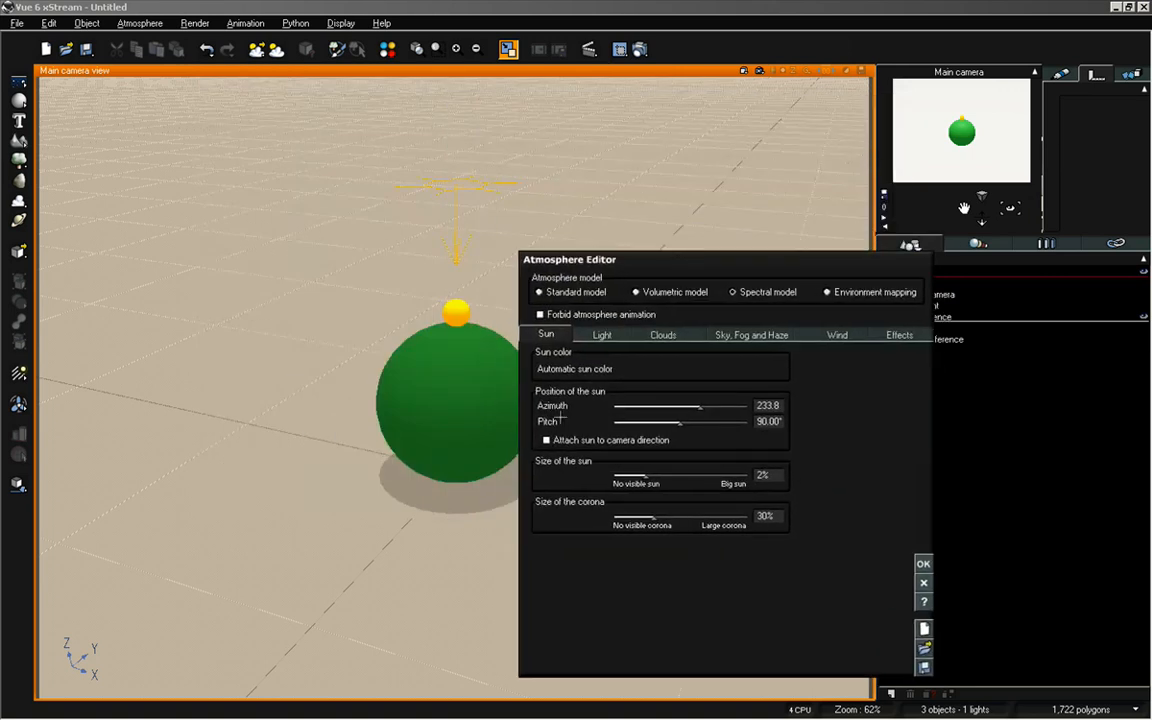
pyautogui.doubleClick(778, 405)
pyautogui.write('90')
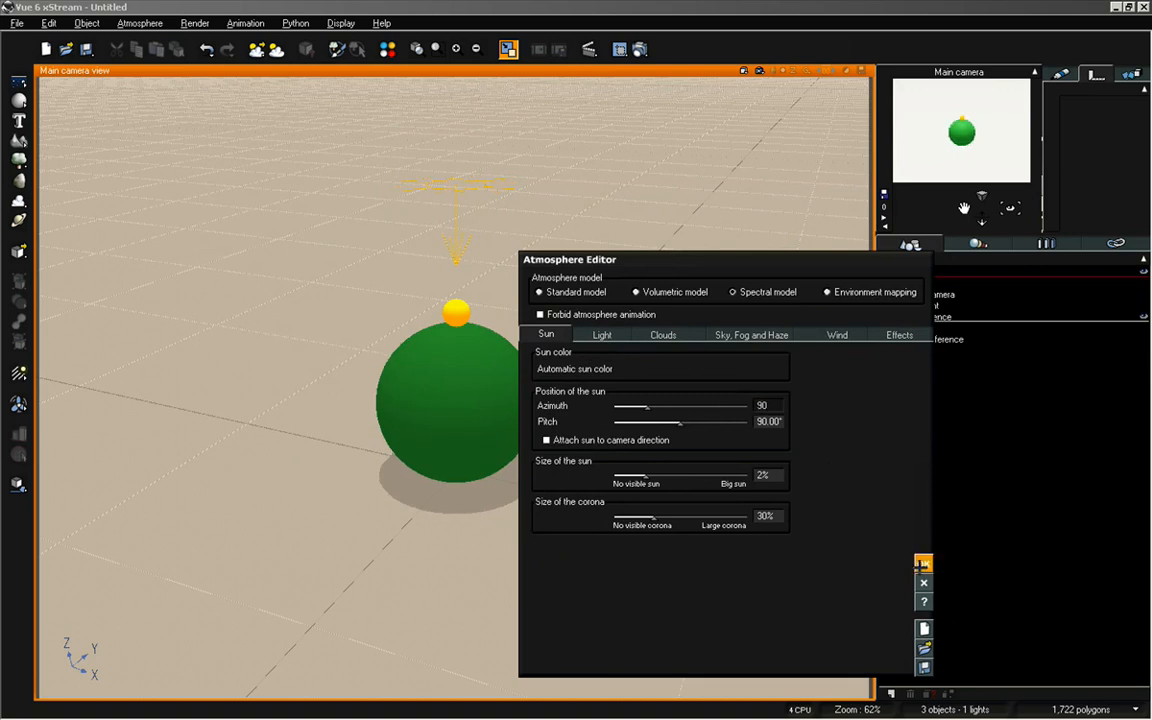
pyautogui.press('Return')
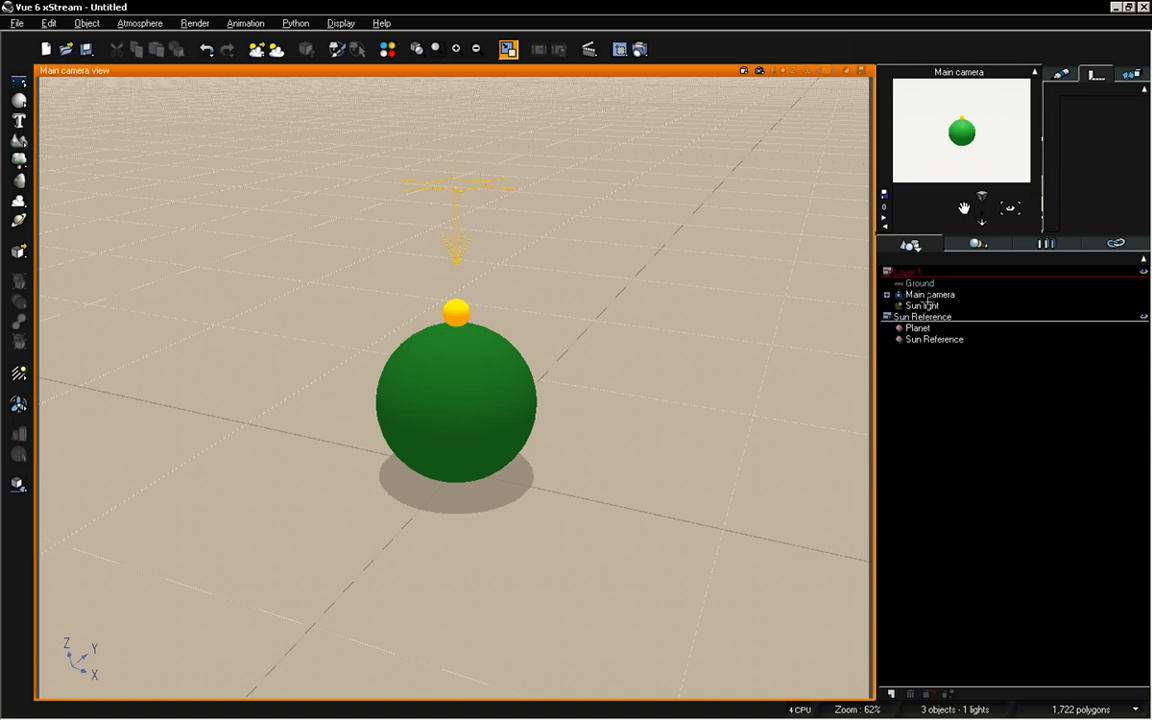
# Move the Sun light from Layer 1 into the Sun Reference layer, check the layer's contents and deselect everything
pyautogui.click(922, 305)
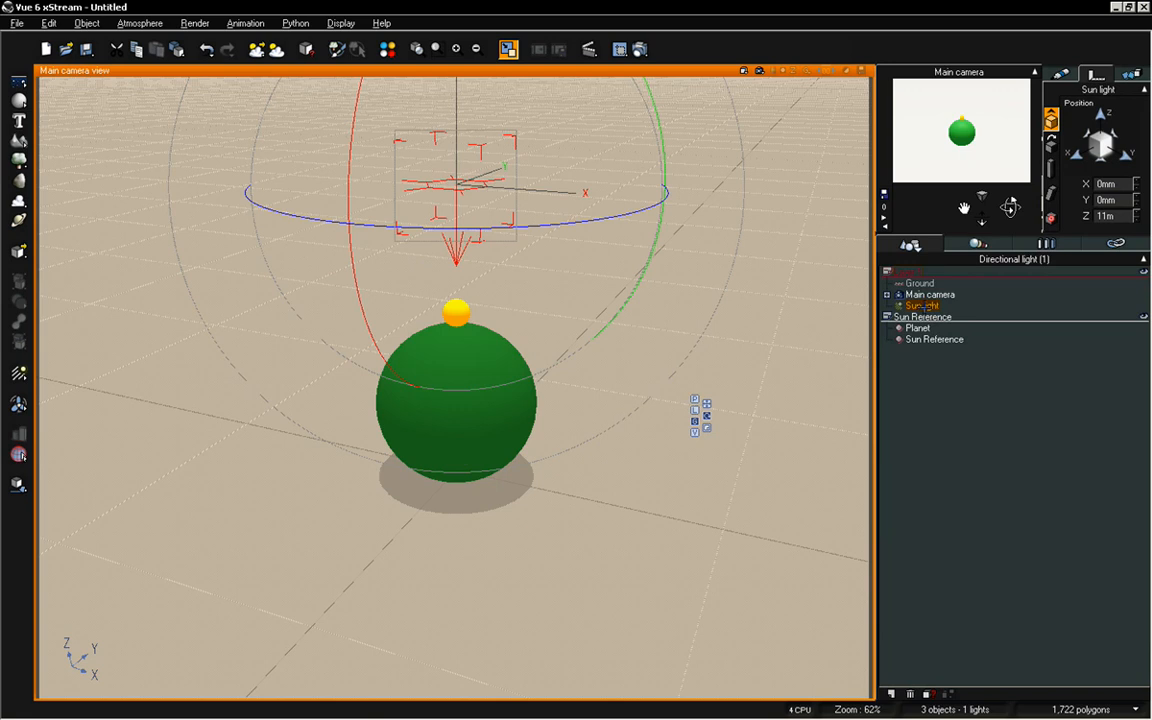
pyautogui.moveTo(923, 304); pyautogui.dragTo(928, 318)
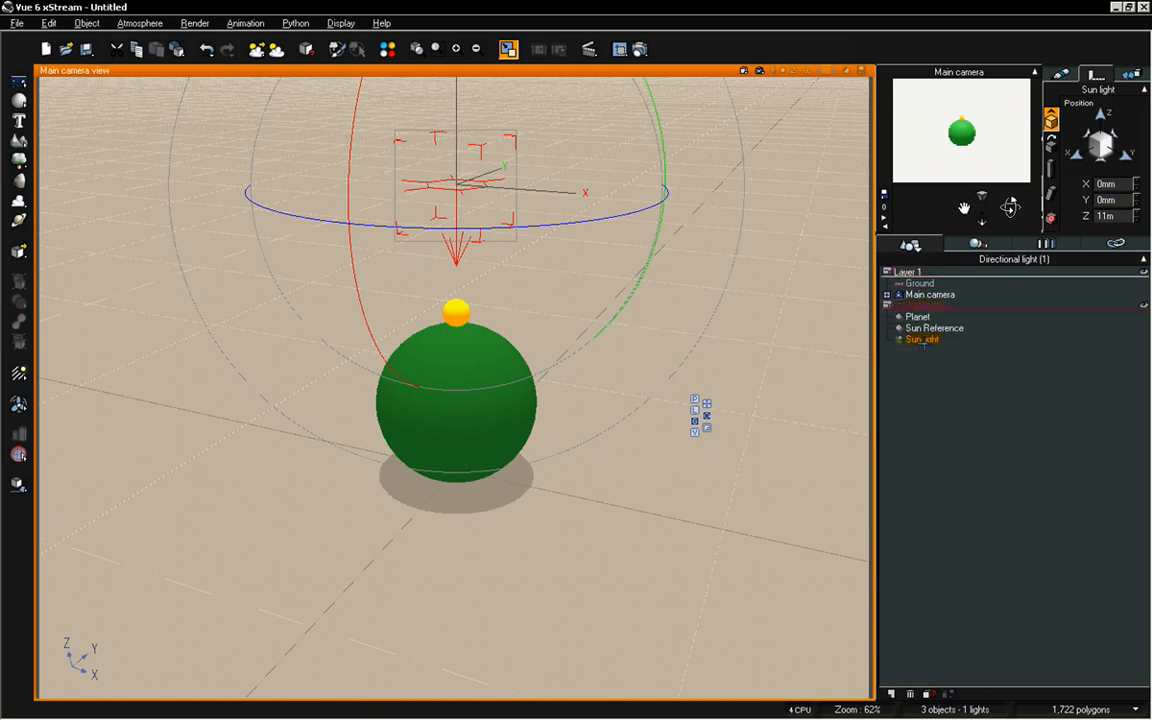
pyautogui.click(937, 352)
pyautogui.click(902, 302)
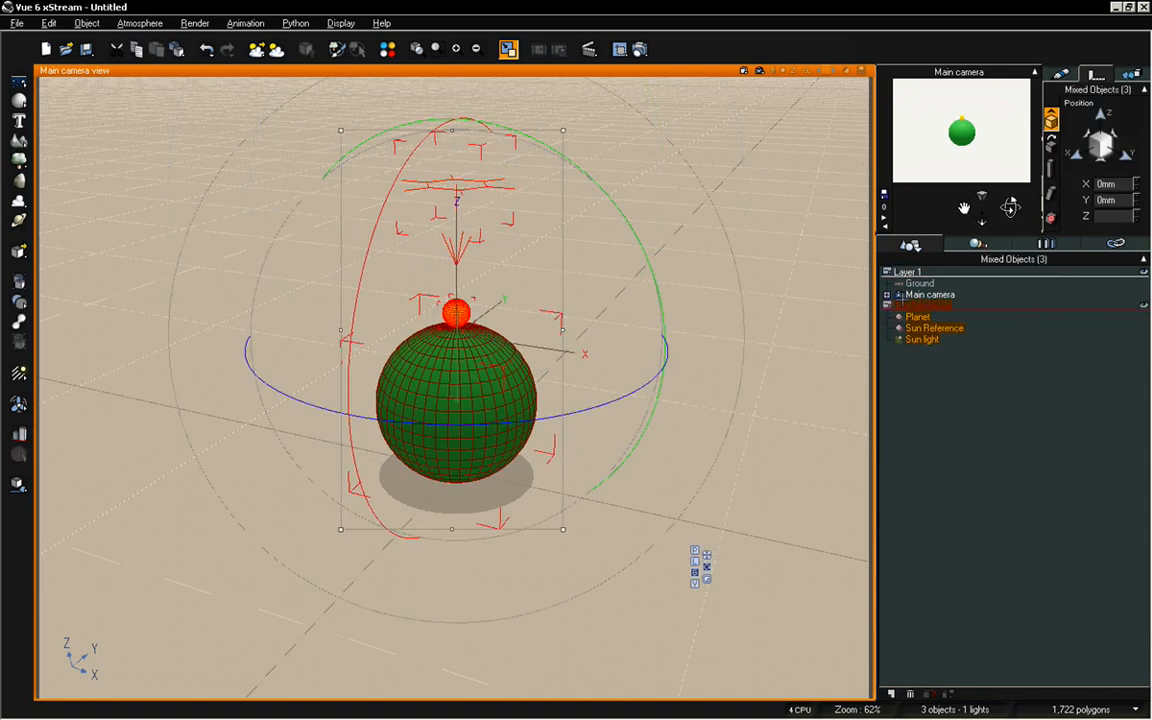
pyautogui.click(941, 380)
# Display the Sun light's motion, tracking and link settings, and make Layer 1 active with its objects selected
pyautogui.click(927, 340)
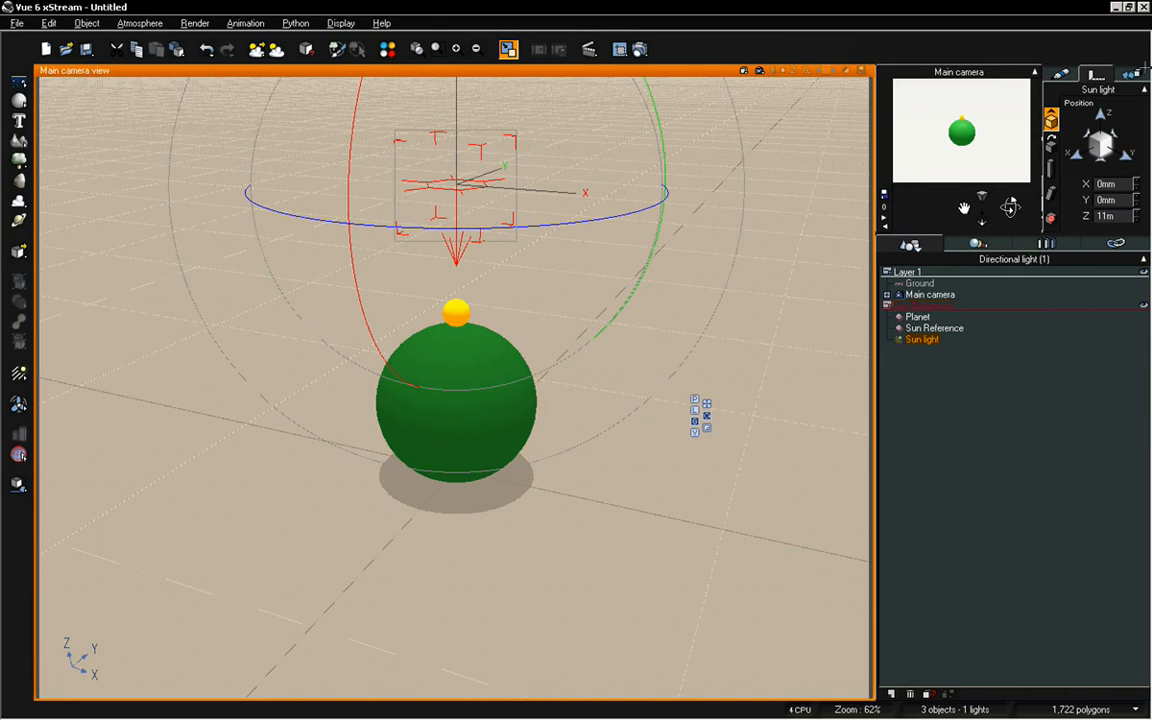
pyautogui.click(1131, 75)
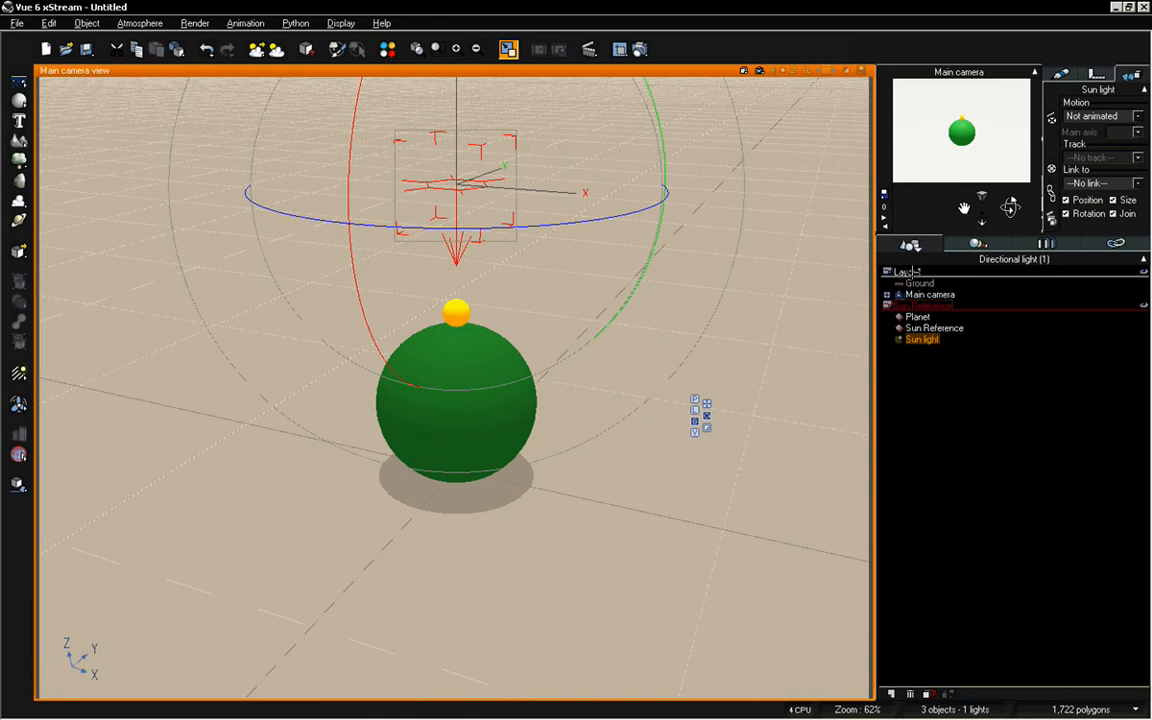
pyautogui.click(911, 272)
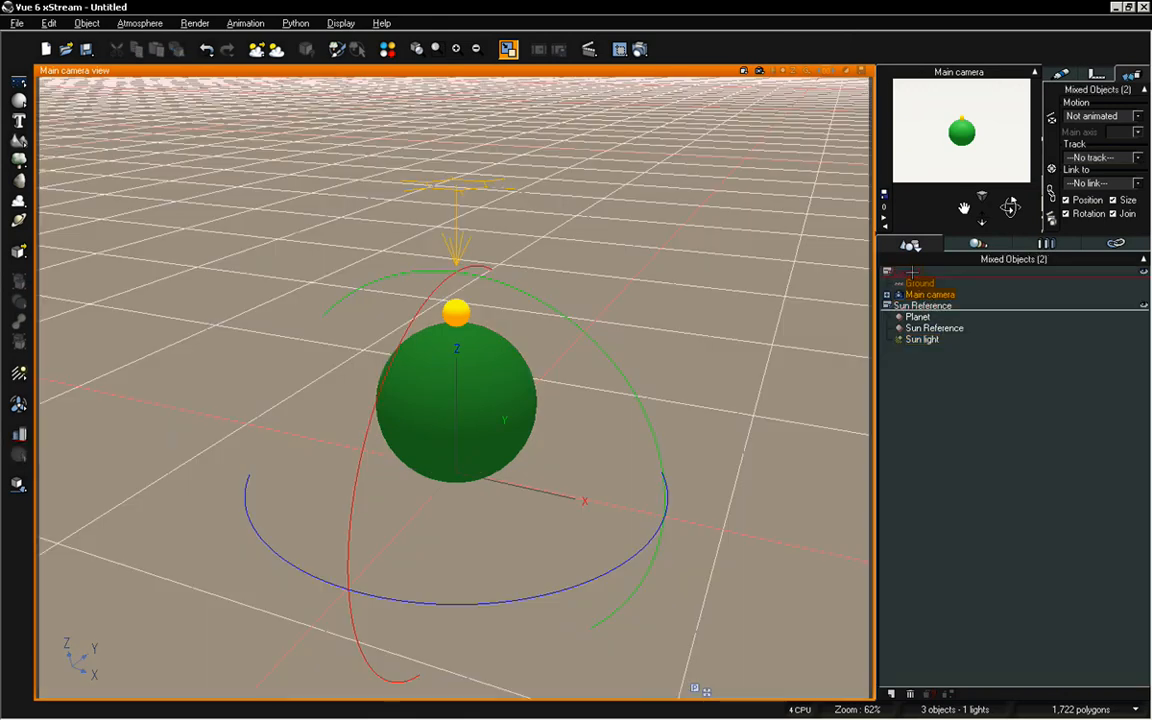
# Link the Sun light to the Sun Reference sphere and deselect everything
pyautogui.click(946, 384)
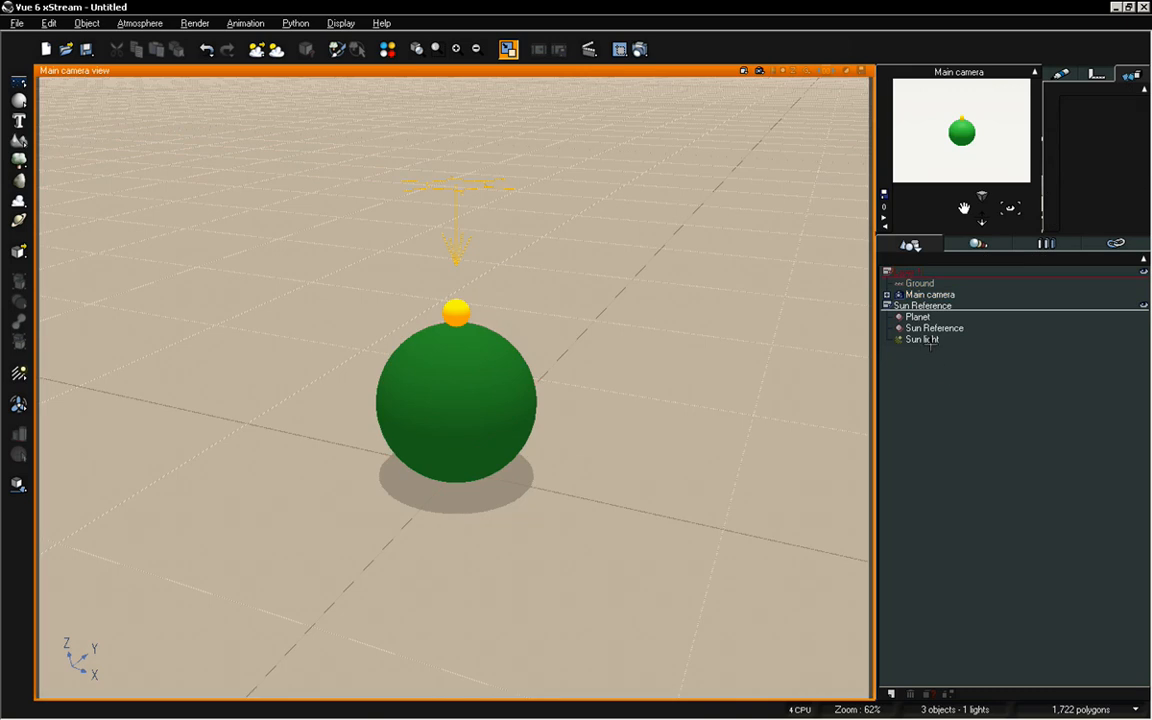
pyautogui.click(928, 340)
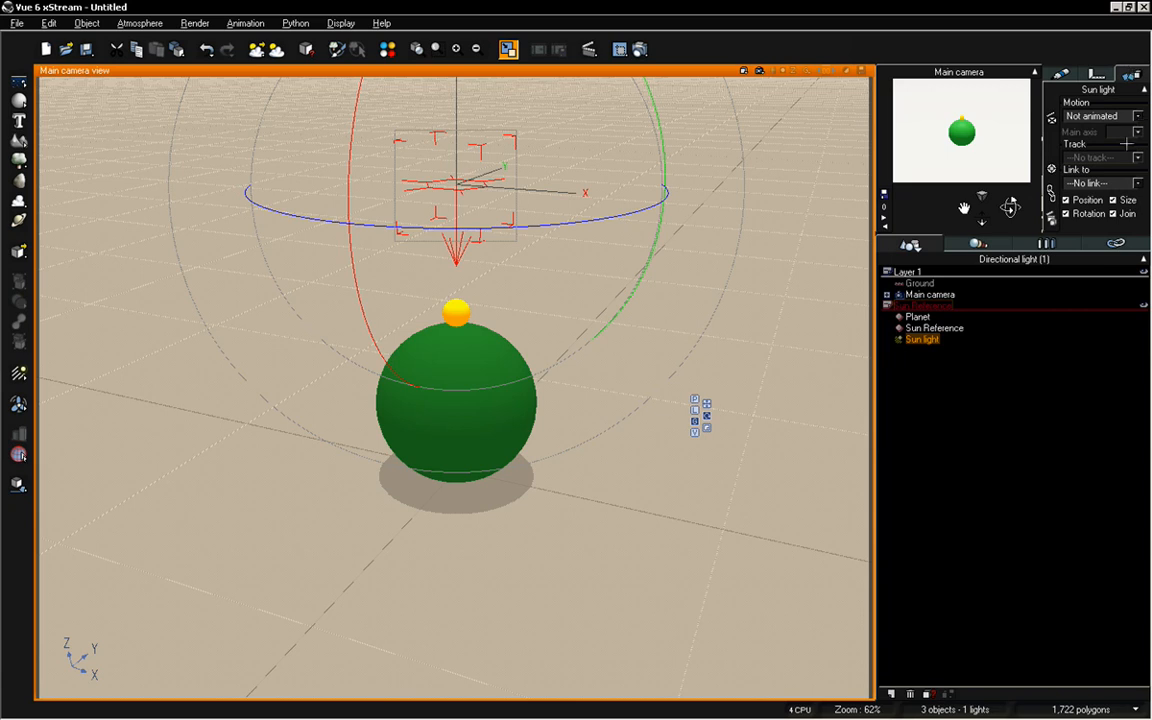
pyautogui.click(1113, 183)
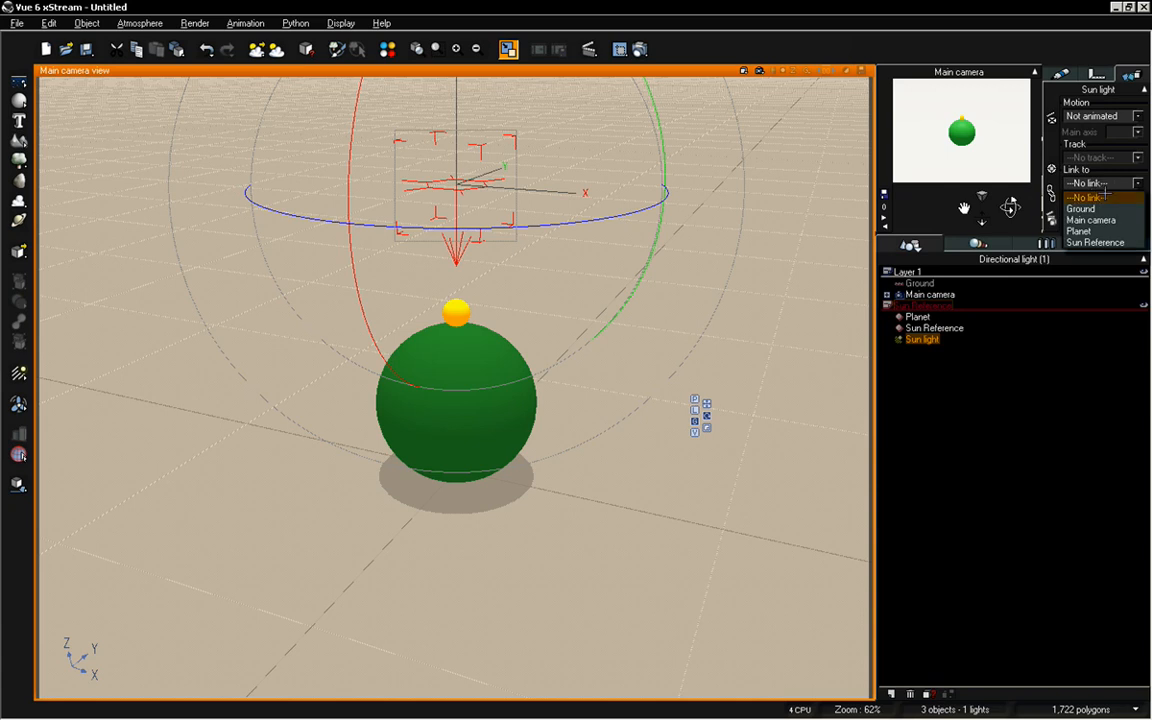
pyautogui.click(1105, 237)
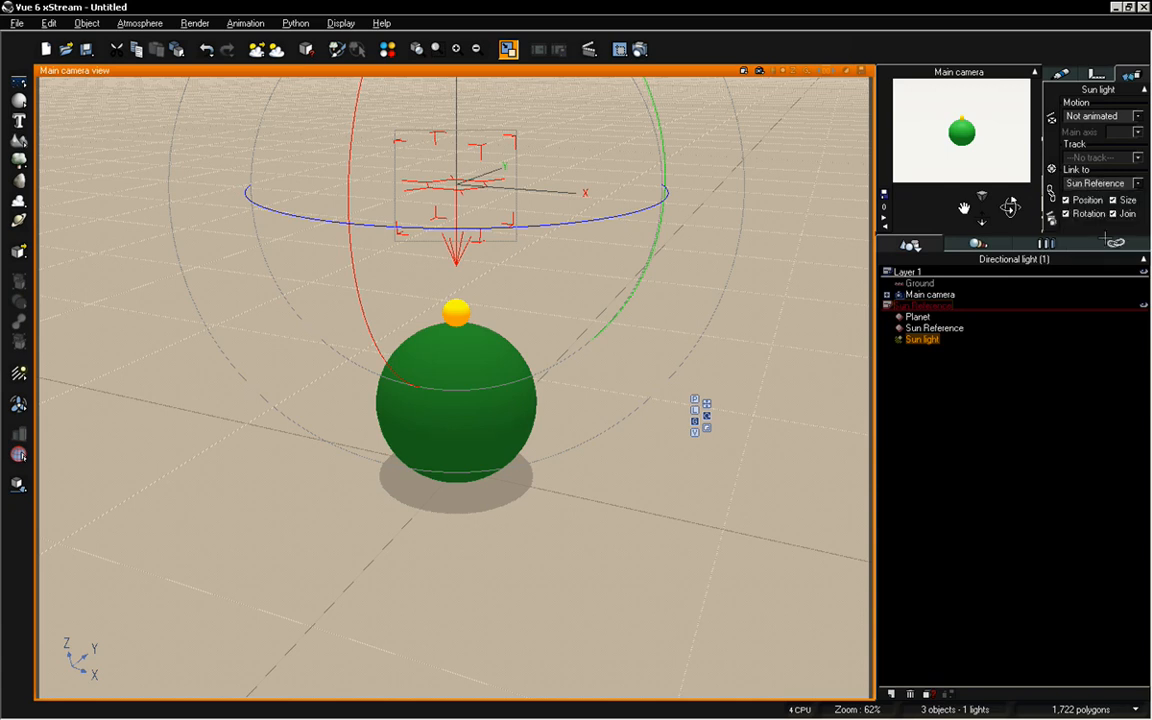
pyautogui.click(996, 421)
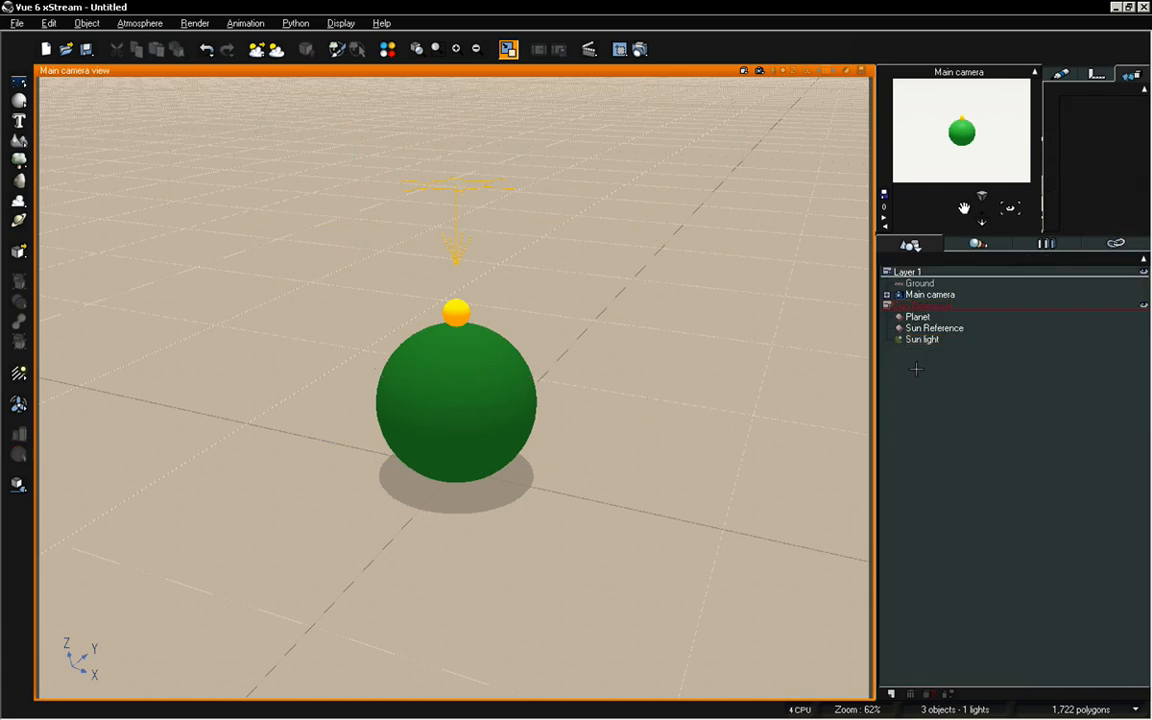
# Select the Sun Reference sphere and reduce the display size of its rotation gizmo
pyautogui.click(930, 328)
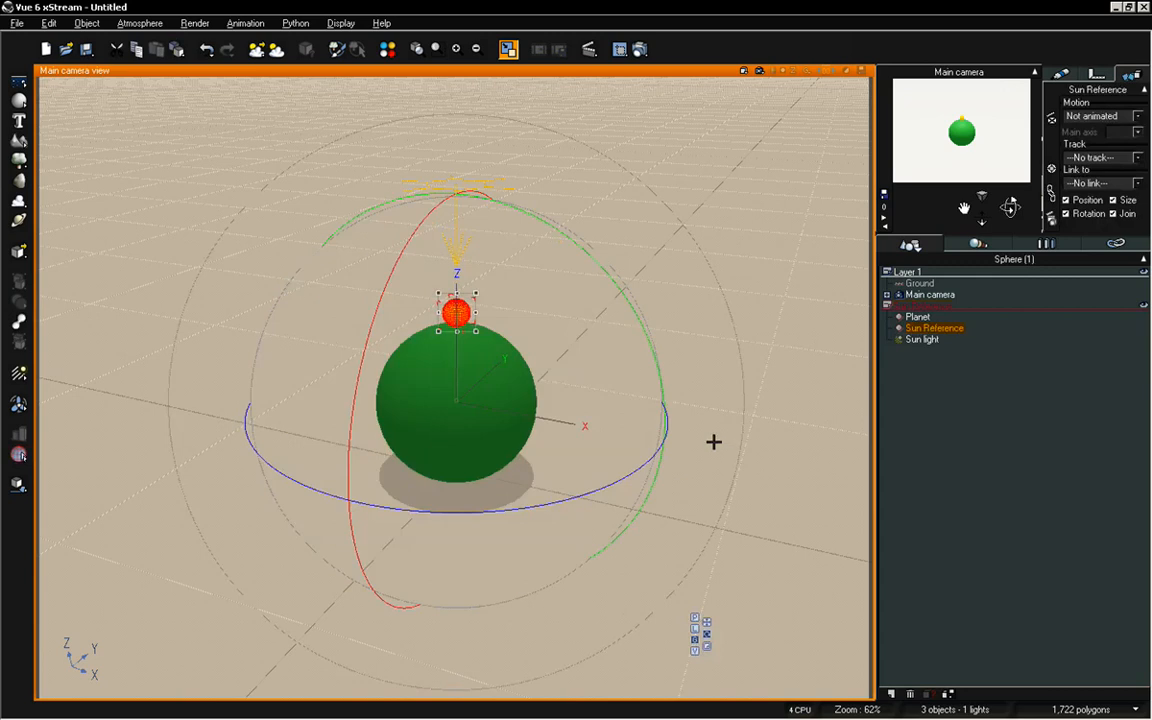
pyautogui.press('-')
pyautogui.press('-')
pyautogui.press('-')
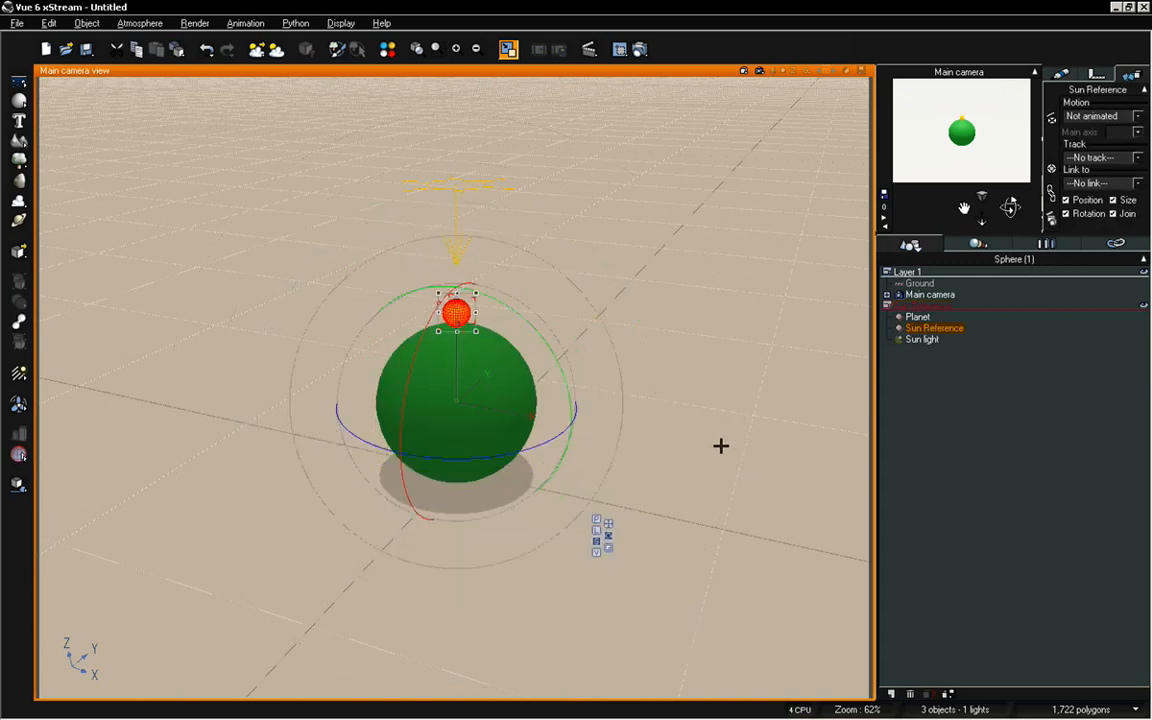
pyautogui.press('+')
pyautogui.press('+')
pyautogui.press('+')
pyautogui.press('+')
pyautogui.press('-')
pyautogui.press('-')
pyautogui.press('-')
pyautogui.press('-')
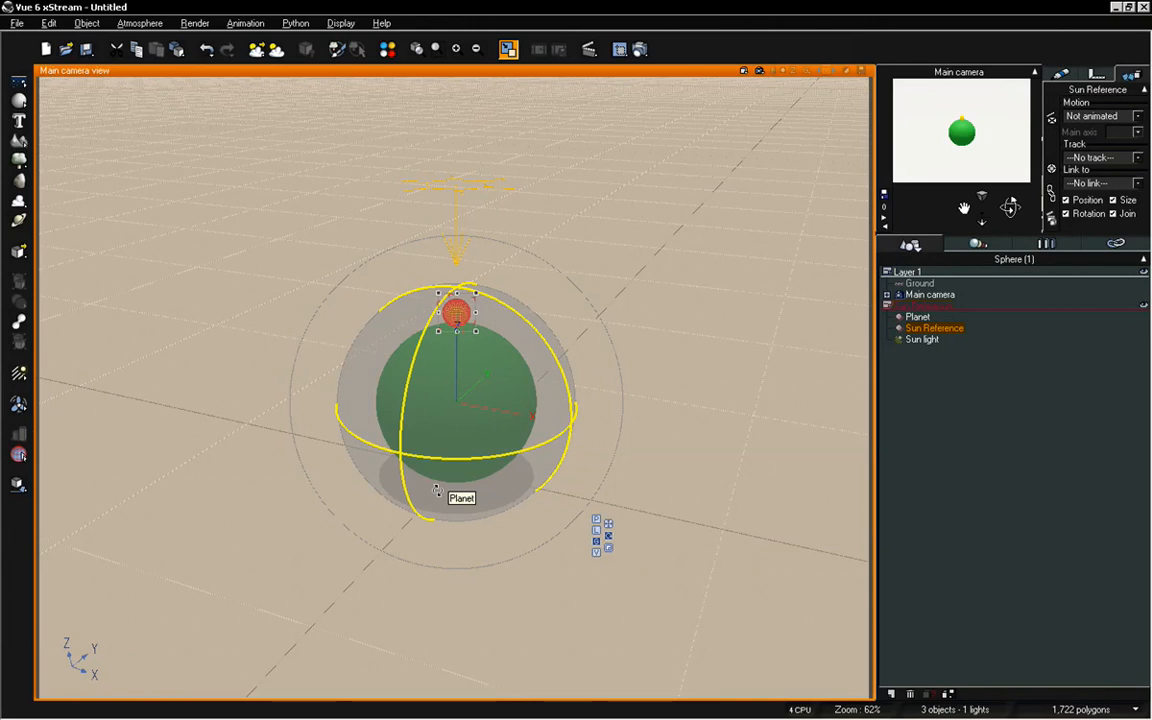
# Rotate the Sun Reference sphere around the planet's centre toward the X axis side and check the linked Sun light's position
pyautogui.moveTo(436, 490); pyautogui.dragTo(335, 505)
pyautogui.moveTo(474, 413); pyautogui.dragTo(555, 320)
pyautogui.moveTo(501, 360); pyautogui.dragTo(496, 383)
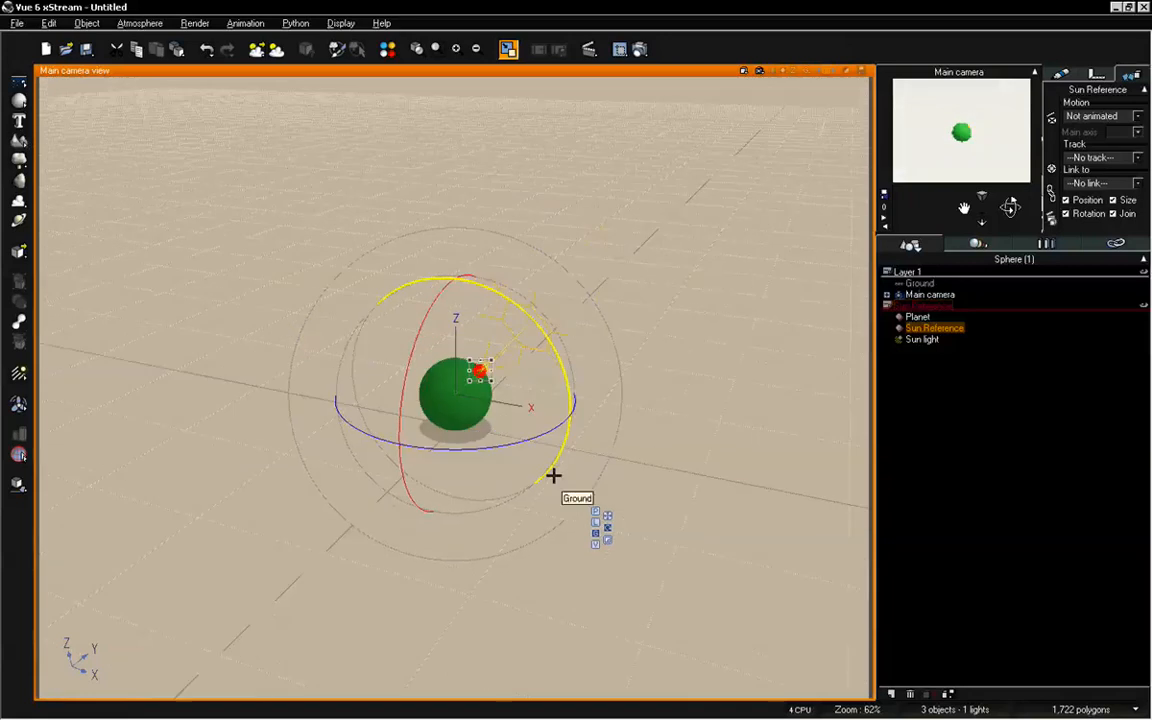
pyautogui.scroll(5, 554, 476)
pyautogui.scroll(-5, 554, 476)
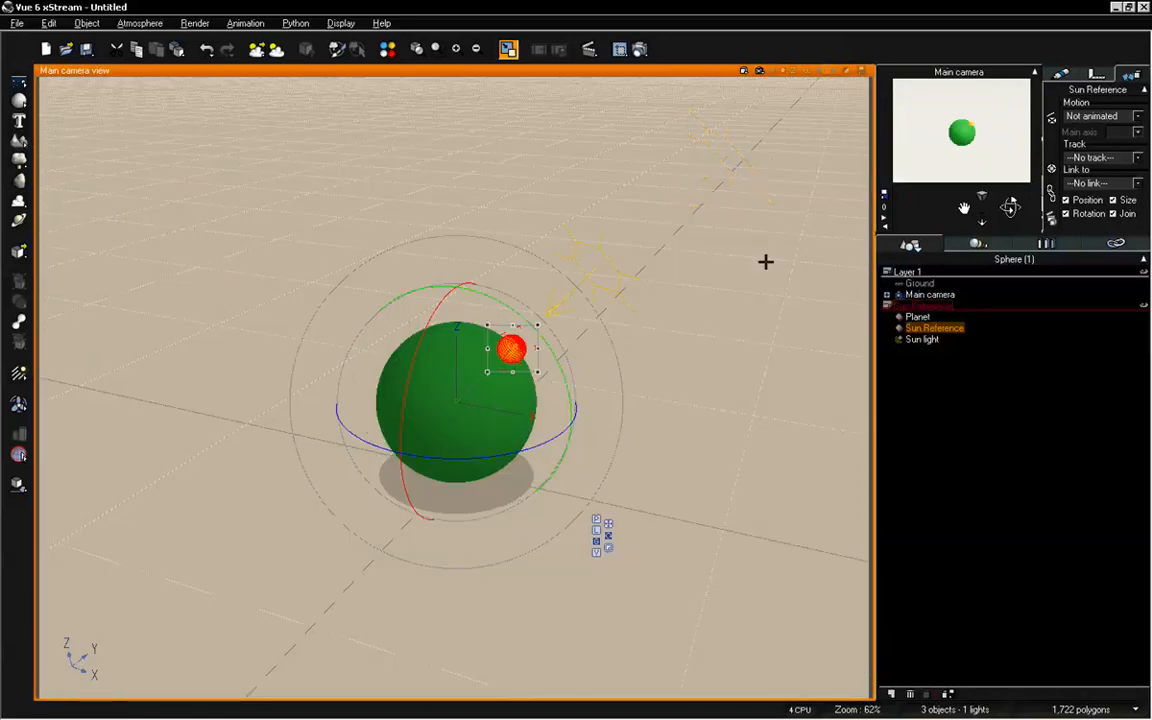
pyautogui.scroll(-2, 694, 275)
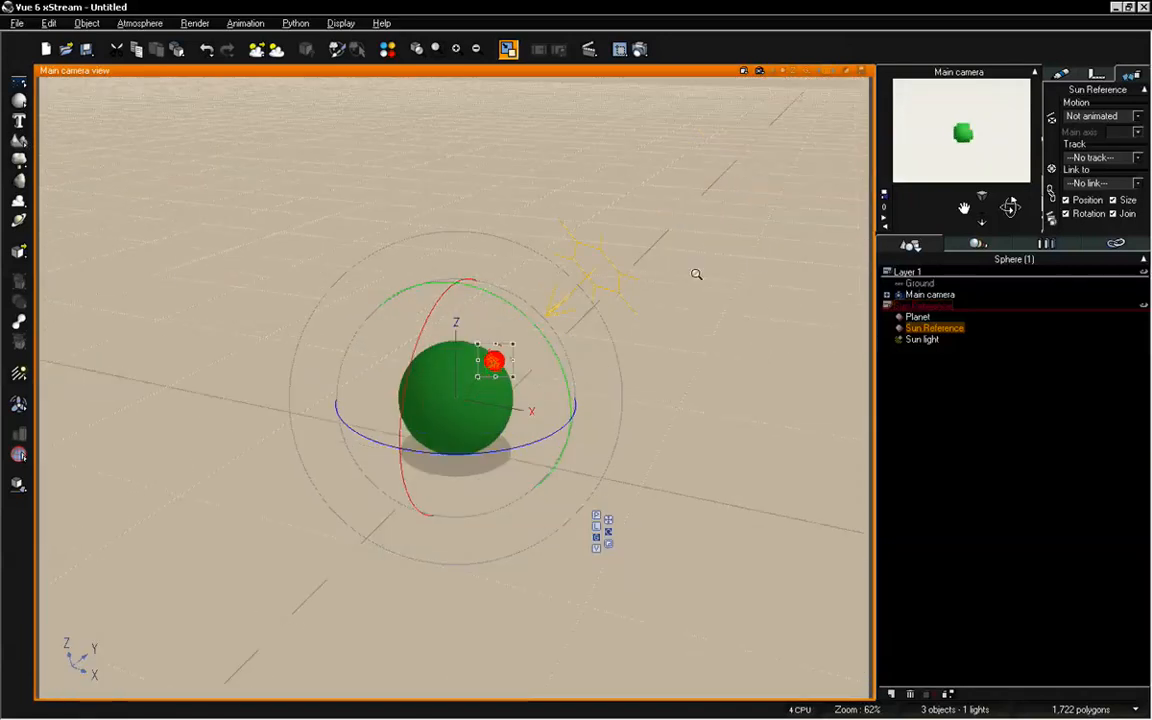
pyautogui.scroll(-2, 695, 273)
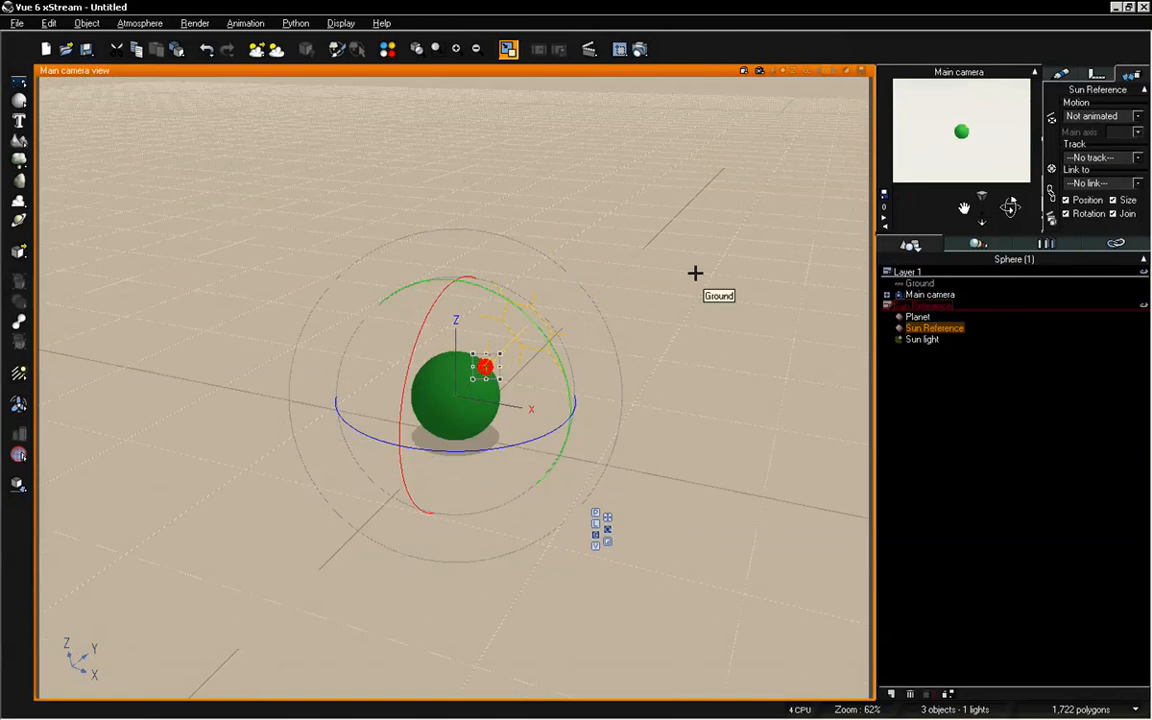
pyautogui.scroll(4, 694, 272)
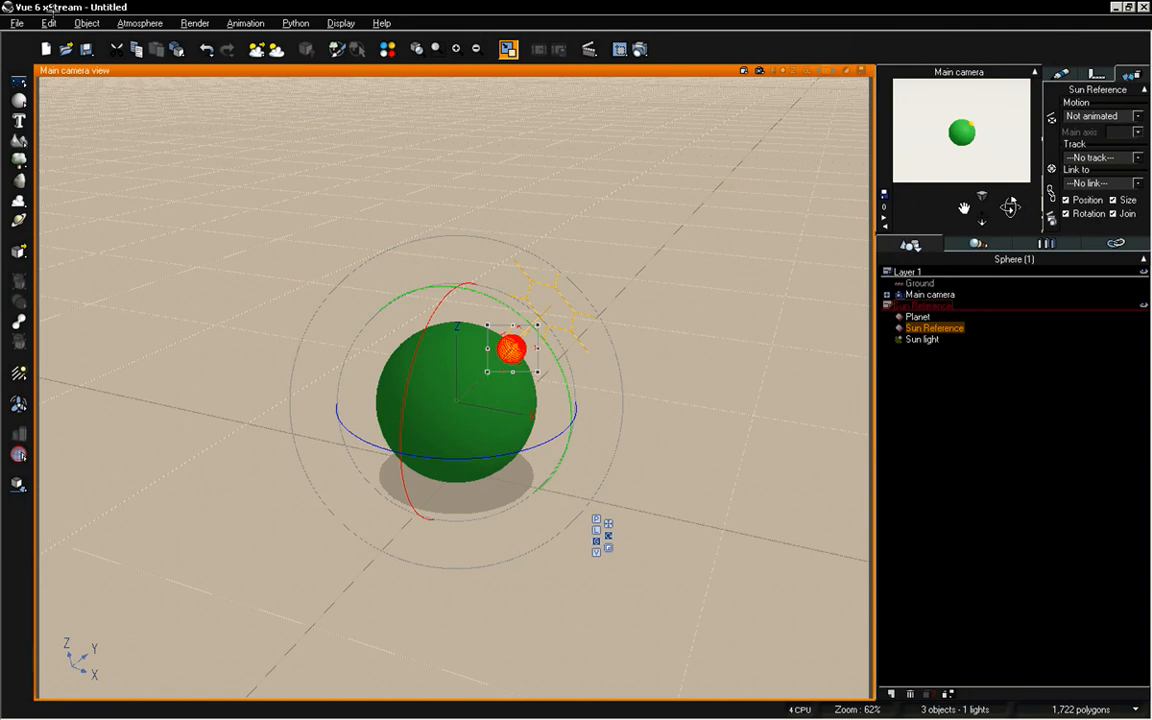
# Examine how cameras and lights are drawn in the views in the display options and accept the dialog
pyautogui.click(17, 22)
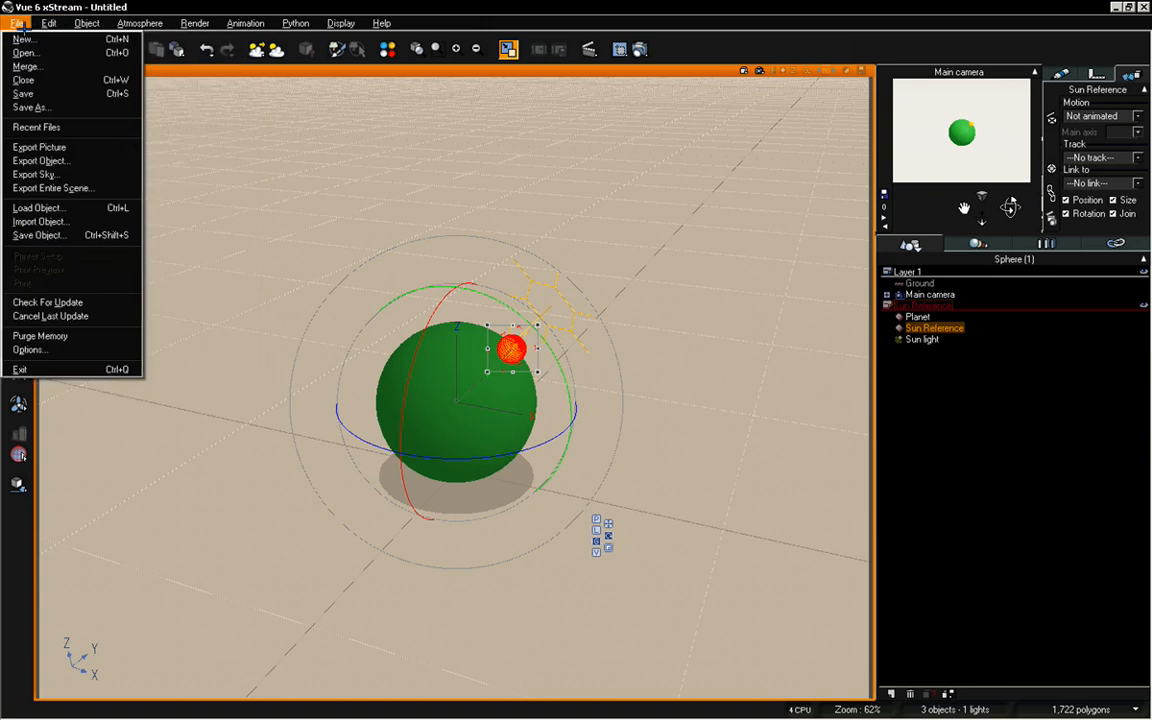
pyautogui.click(30, 349)
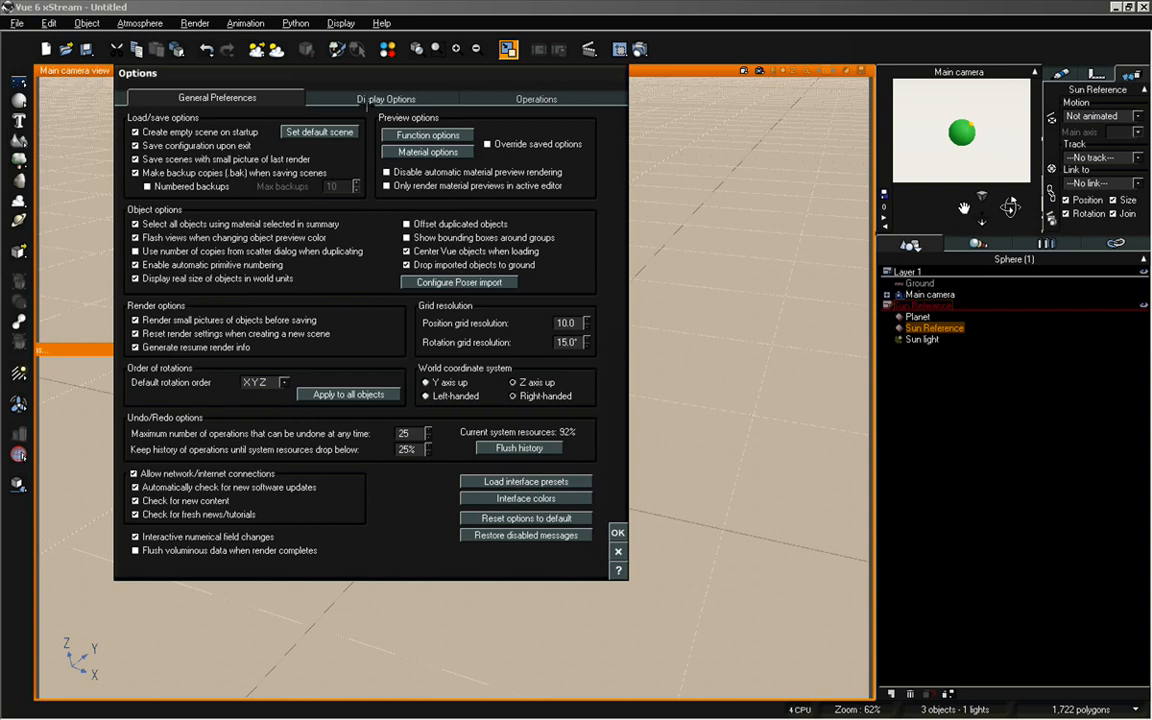
pyautogui.click(330, 94)
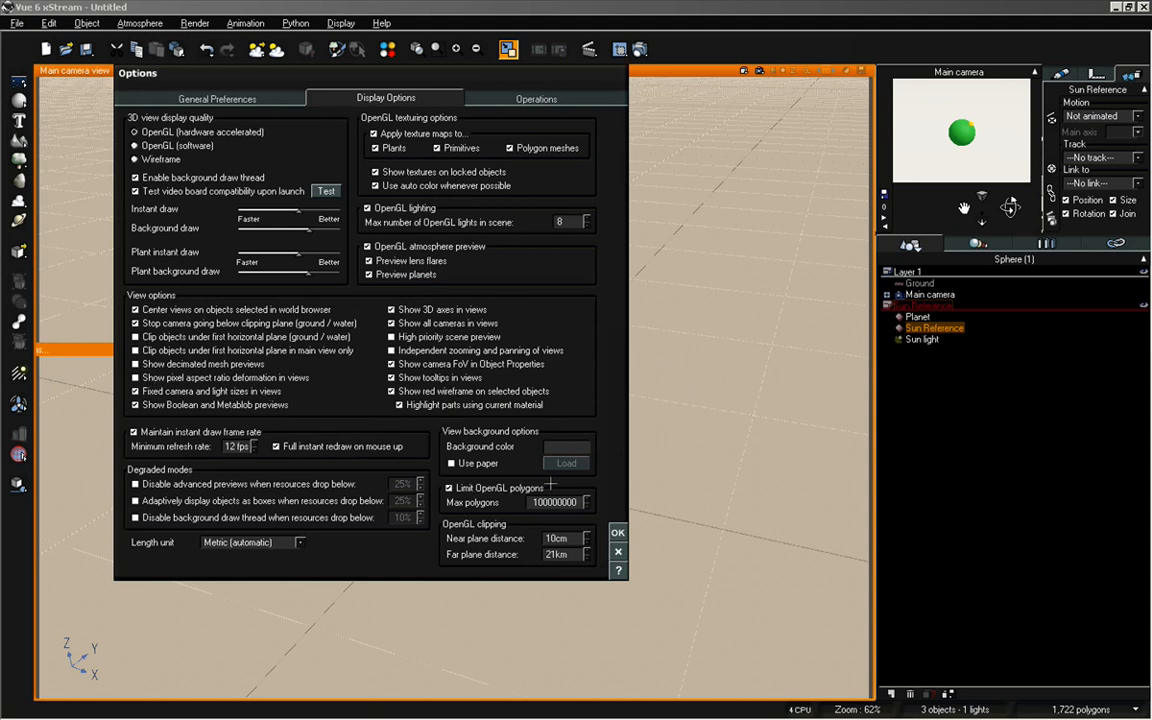
pyautogui.click(619, 533)
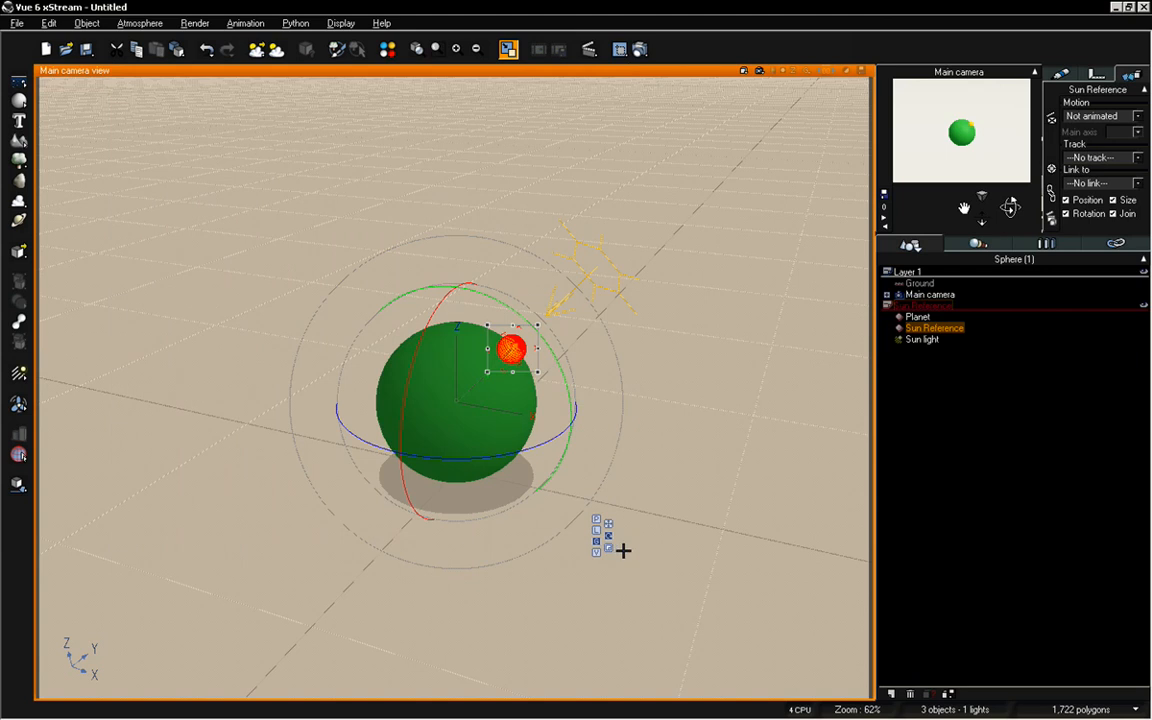
# Rotate the Sun Reference sphere around the planet to the side opposite the X axis
pyautogui.scroll(-5, 610, 526)
pyautogui.scroll(5, 605, 528)
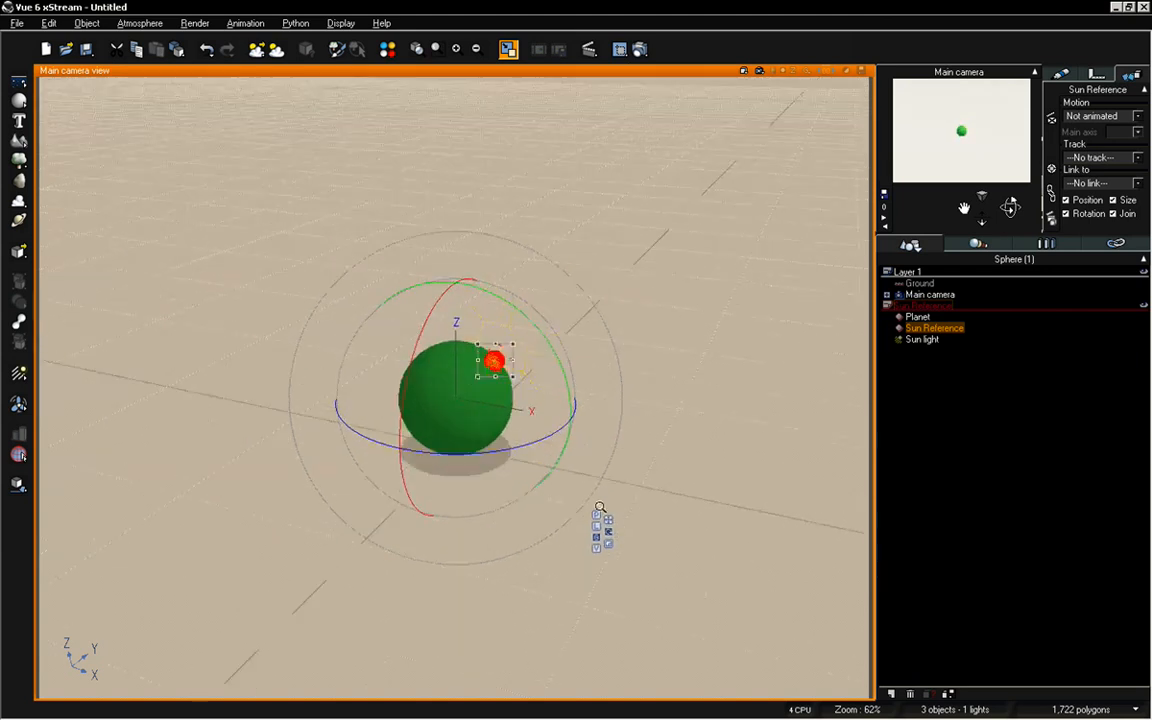
pyautogui.scroll(-4, 600, 527)
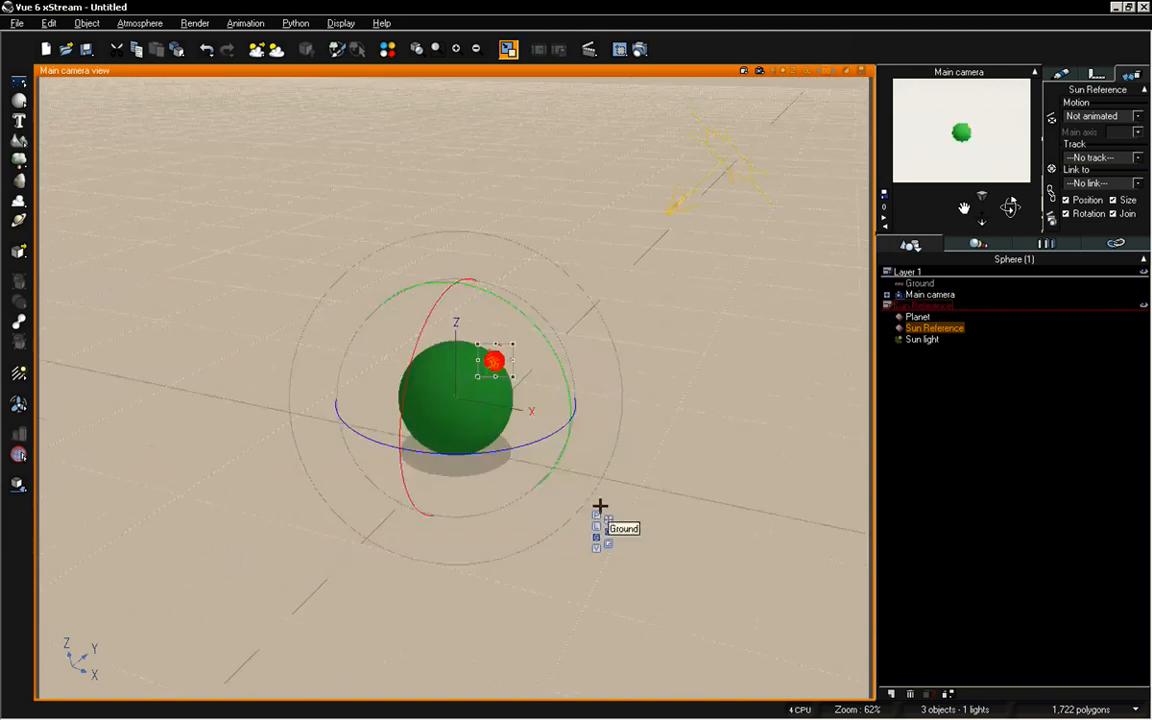
pyautogui.scroll(3, 600, 506)
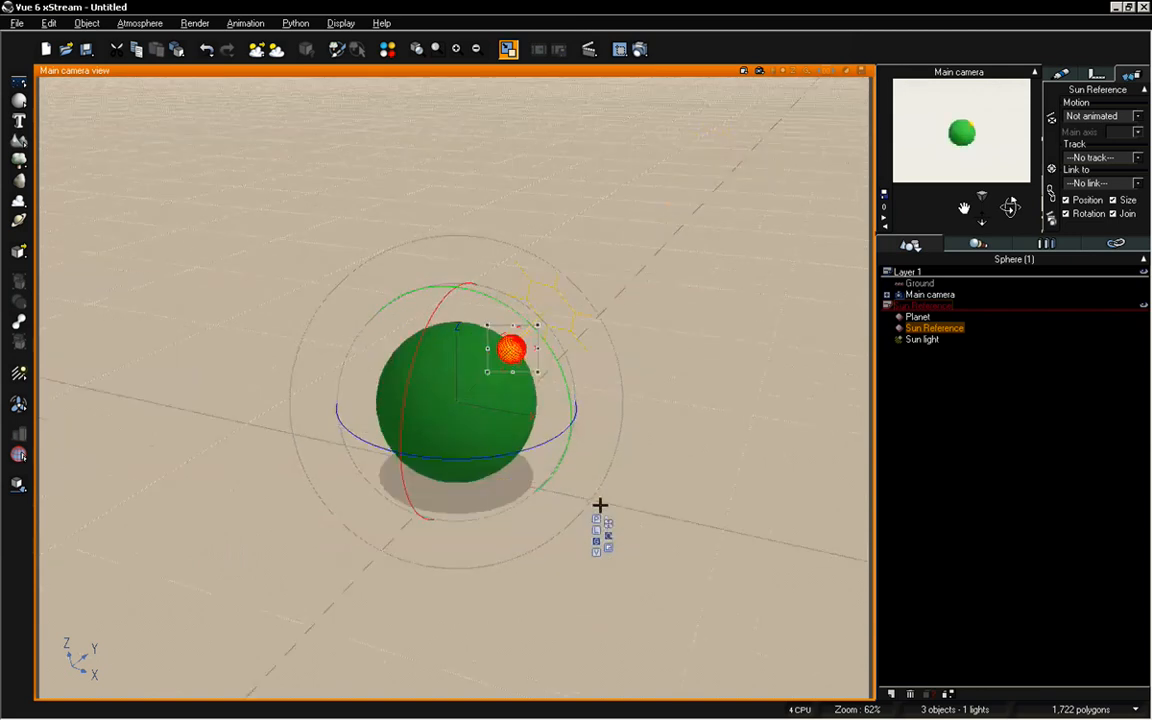
pyautogui.scroll(-3, 599, 507)
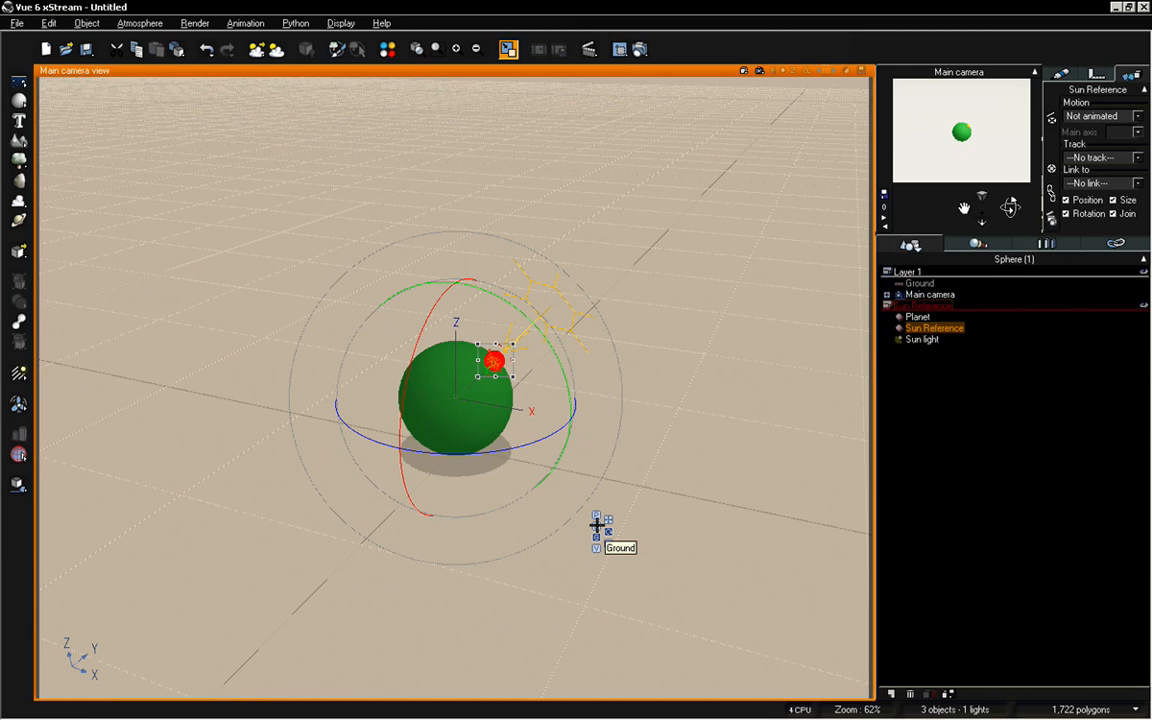
pyautogui.scroll(-4, 620, 481)
pyautogui.scroll(3, 612, 491)
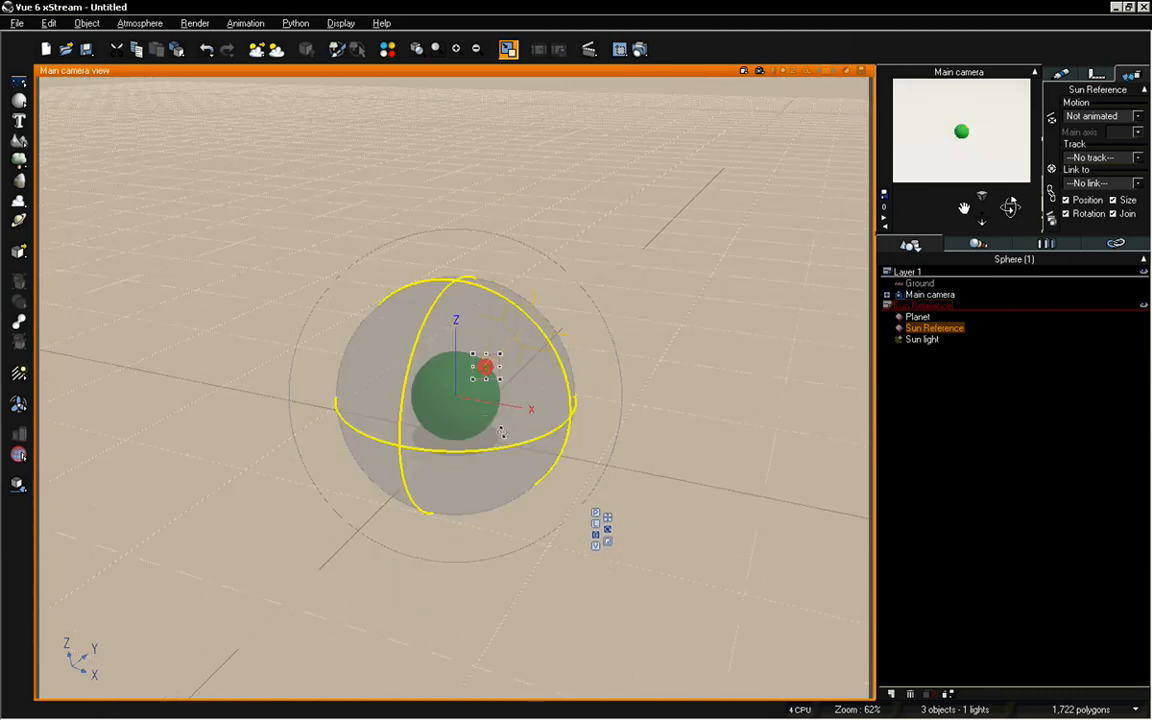
pyautogui.moveTo(416, 362); pyautogui.dragTo(638, 342)
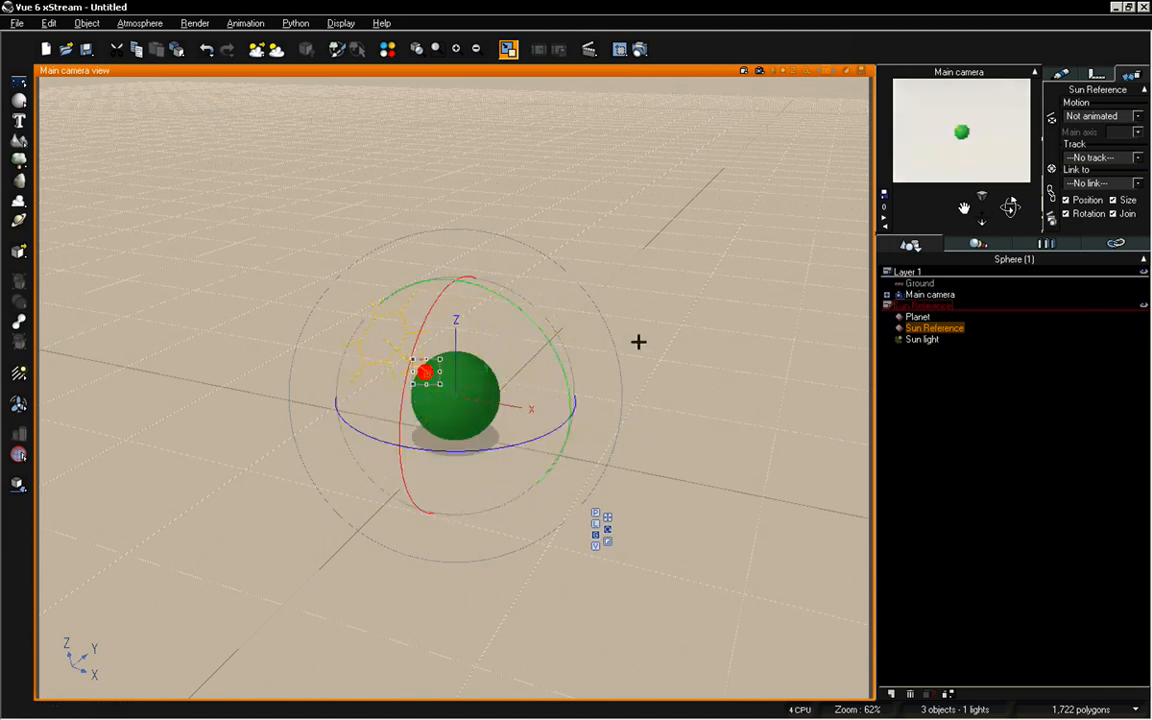
pyautogui.scroll(5, 638, 340)
pyautogui.scroll(-3, 634, 341)
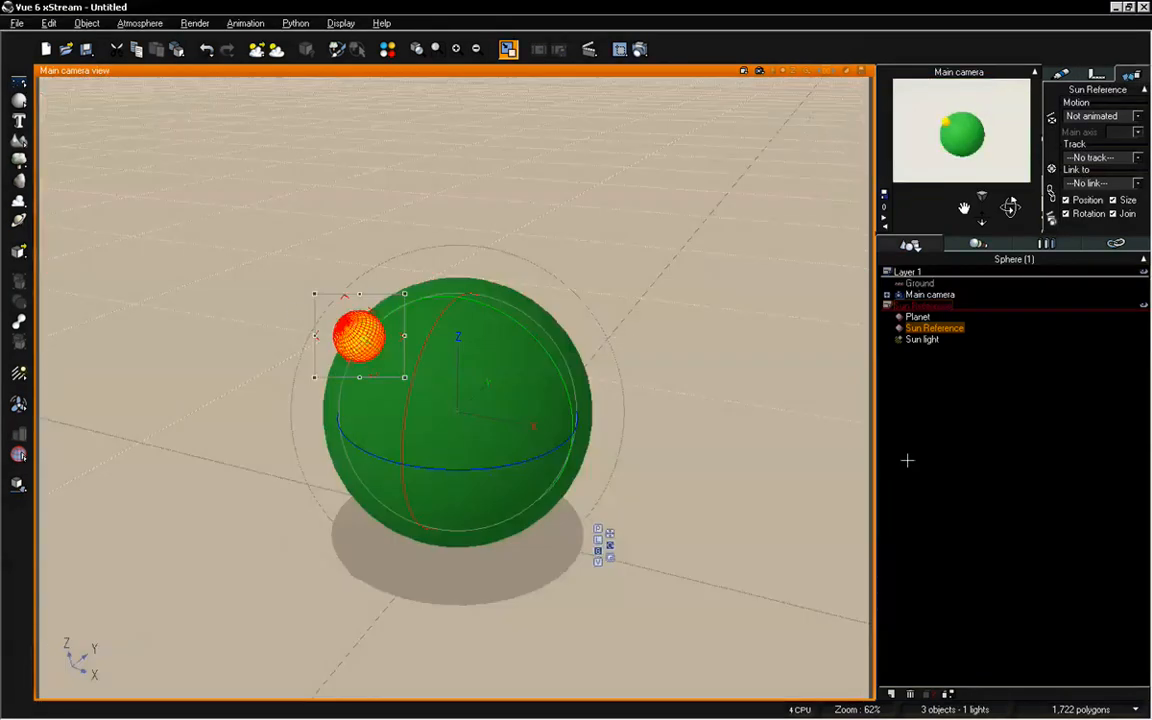
# Reselect the Sun Reference sphere and rotate it slightly lower along the planet's surface
pyautogui.click(907, 460)
pyautogui.click(443, 355)
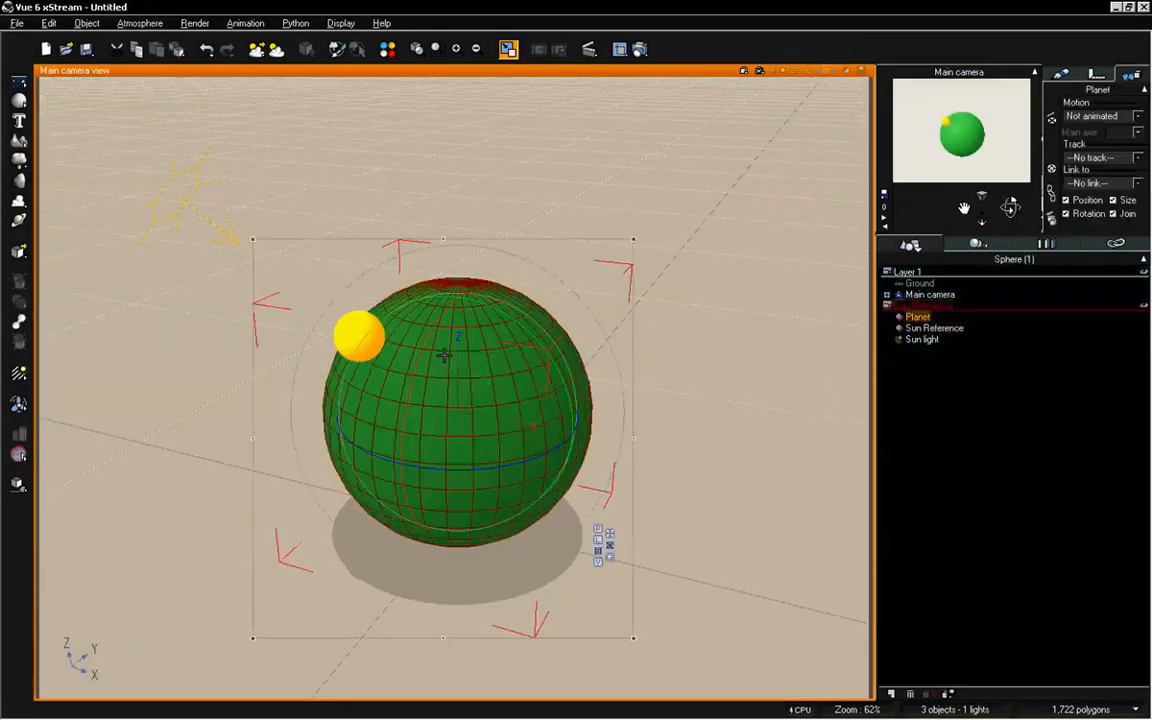
pyautogui.click(930, 328)
pyautogui.moveTo(465, 442); pyautogui.dragTo(515, 462)
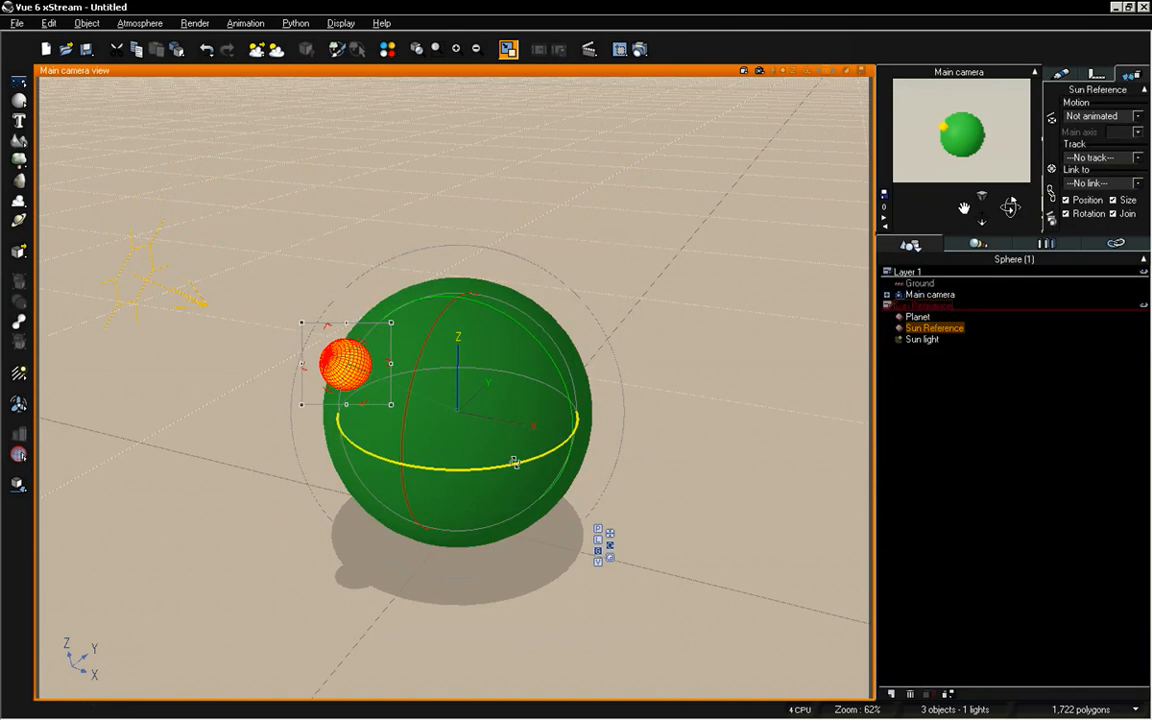
# Hide the Sun Reference layer with its sphere, planet and Sun light
pyautogui.click(1144, 306)
pyautogui.click(1143, 308)
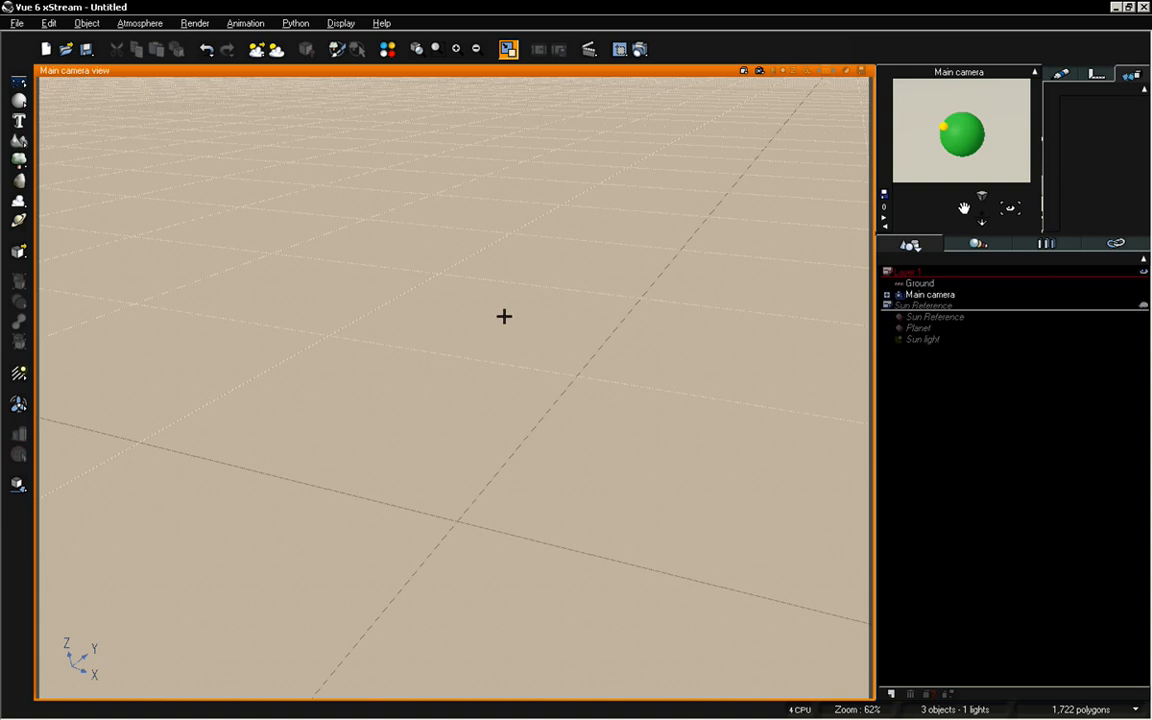
pyautogui.click(925, 305)
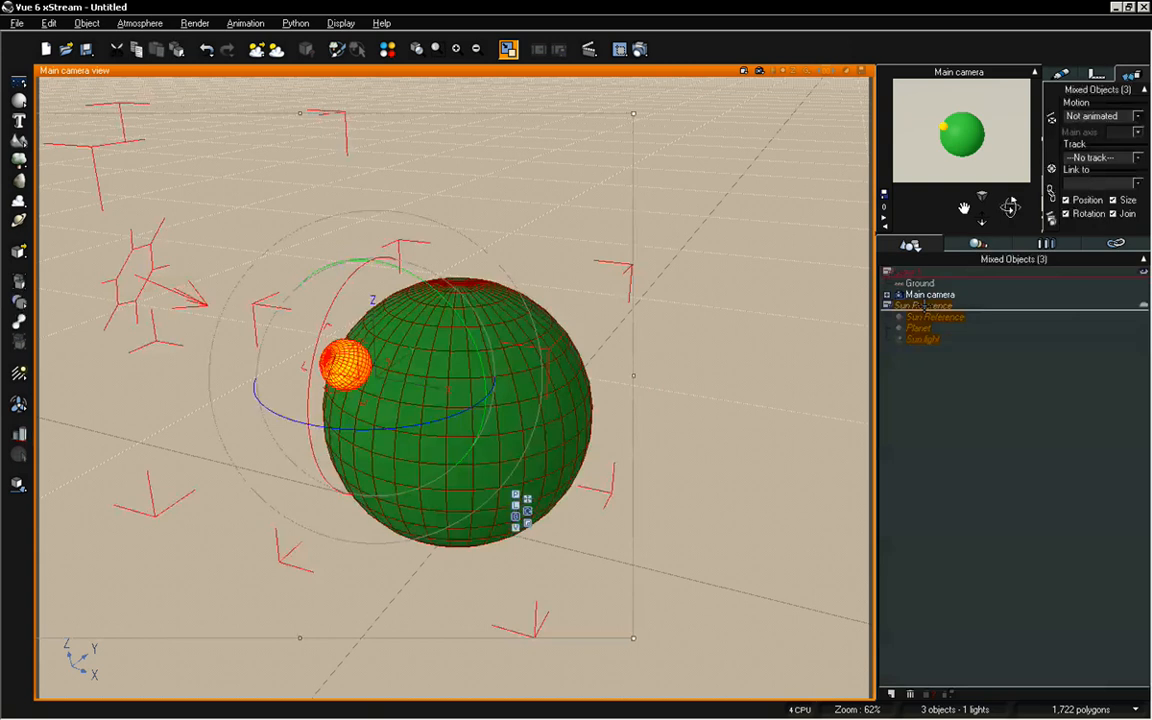
pyautogui.rightClick(925, 305)
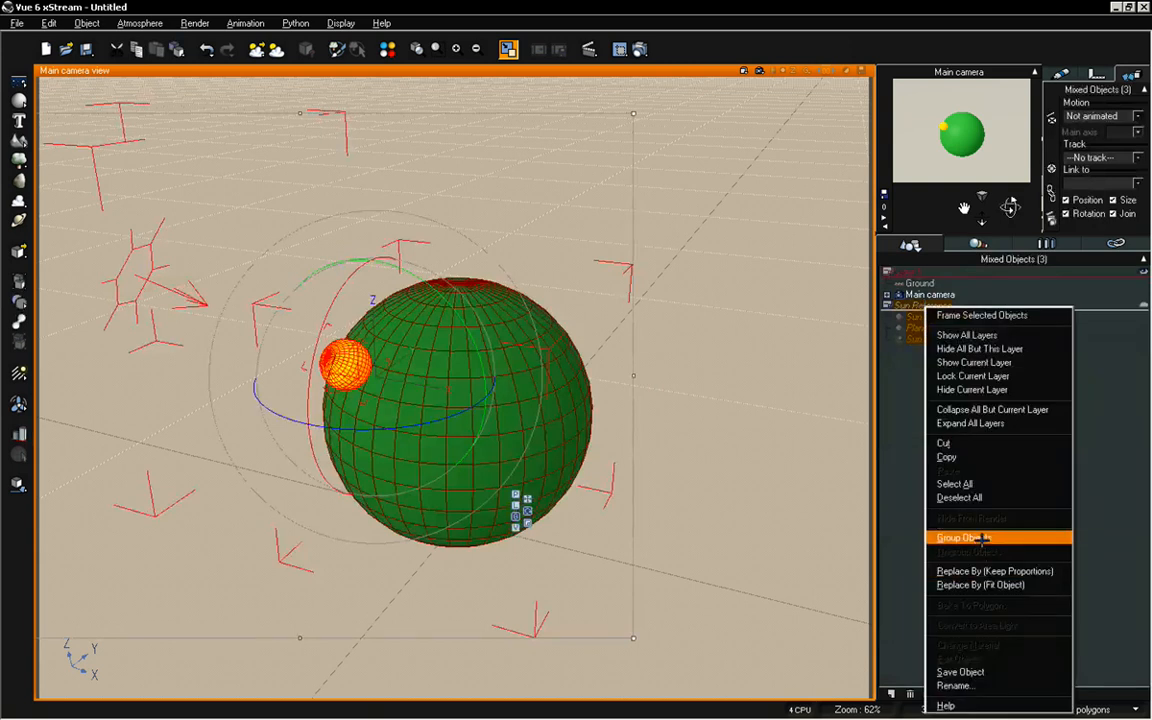
pyautogui.click(990, 389)
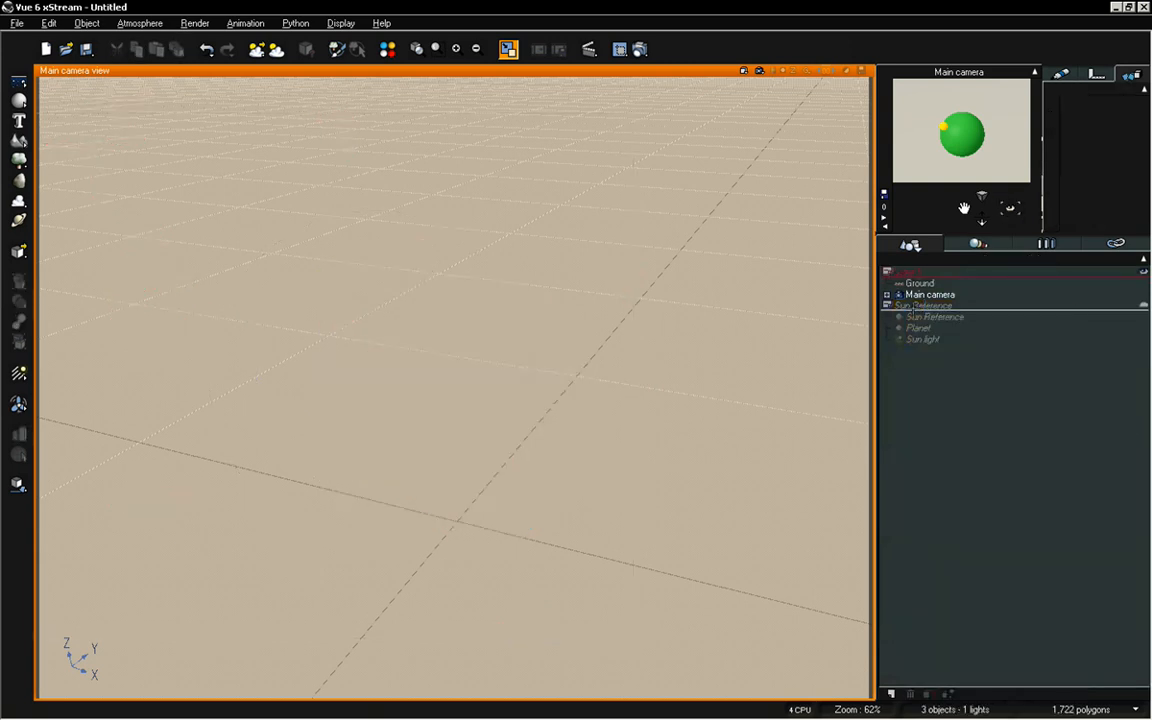
# Hide the Sun Reference sphere and the Planet from render, and show the Sun Reference layer again
pyautogui.rightClick(920, 316)
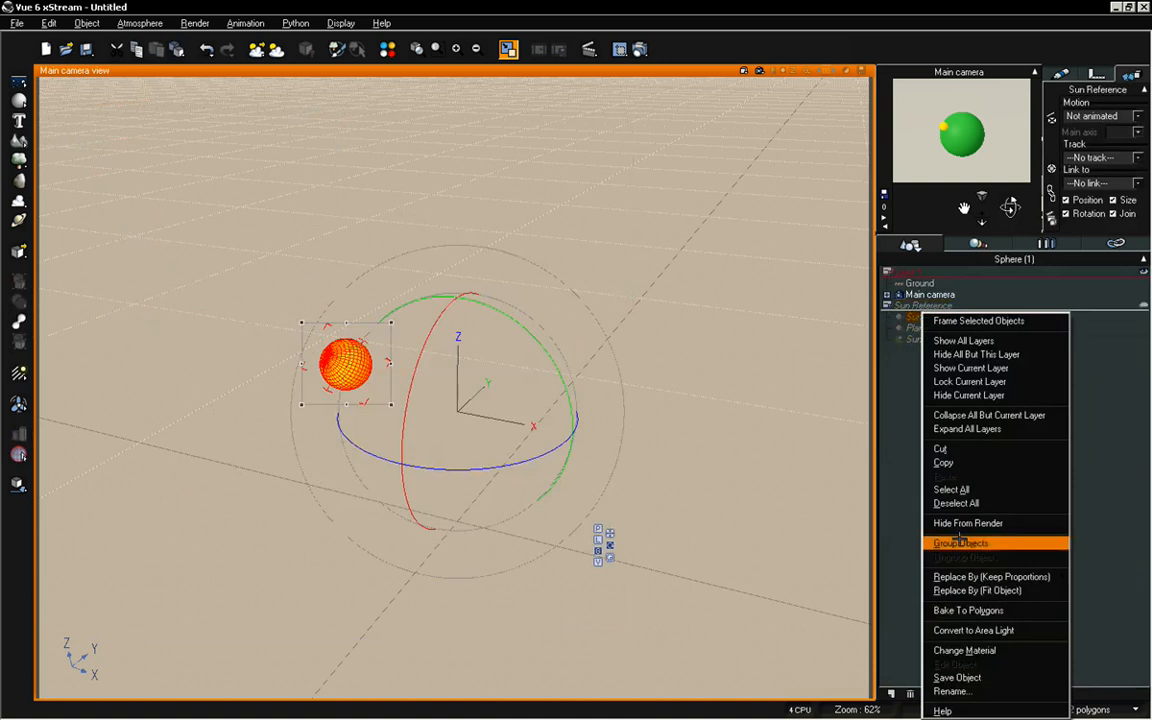
pyautogui.click(960, 523)
pyautogui.click(913, 328)
pyautogui.rightClick(913, 328)
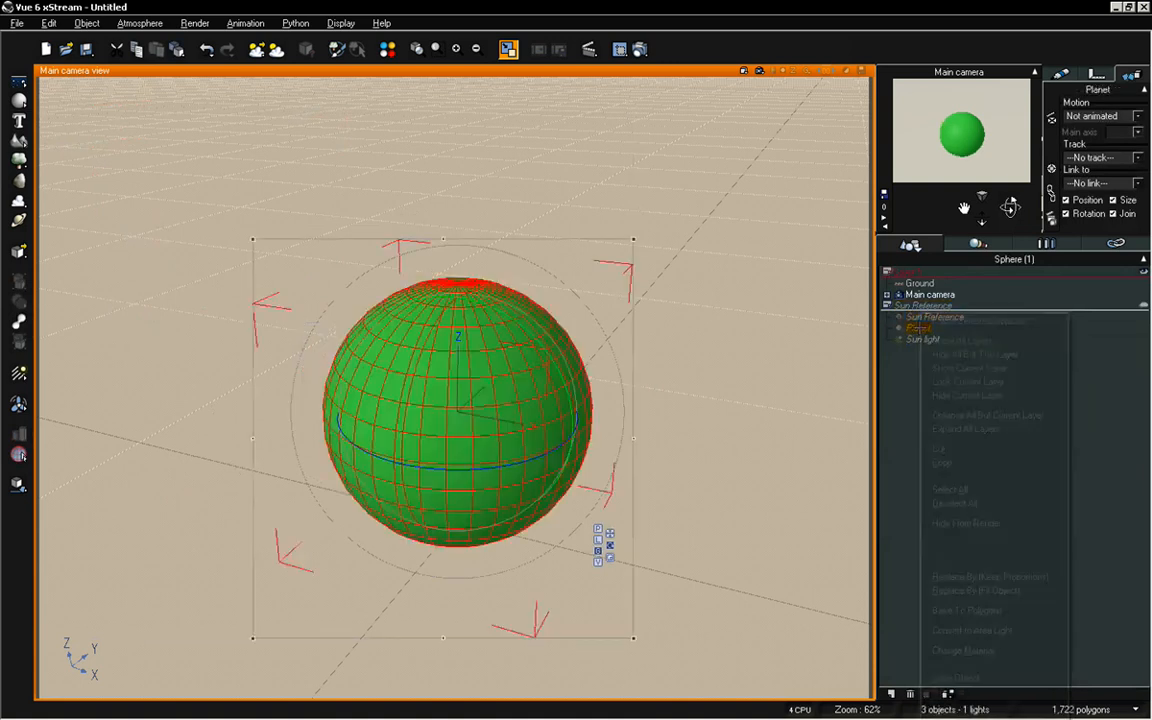
pyautogui.click(985, 523)
pyautogui.click(841, 112)
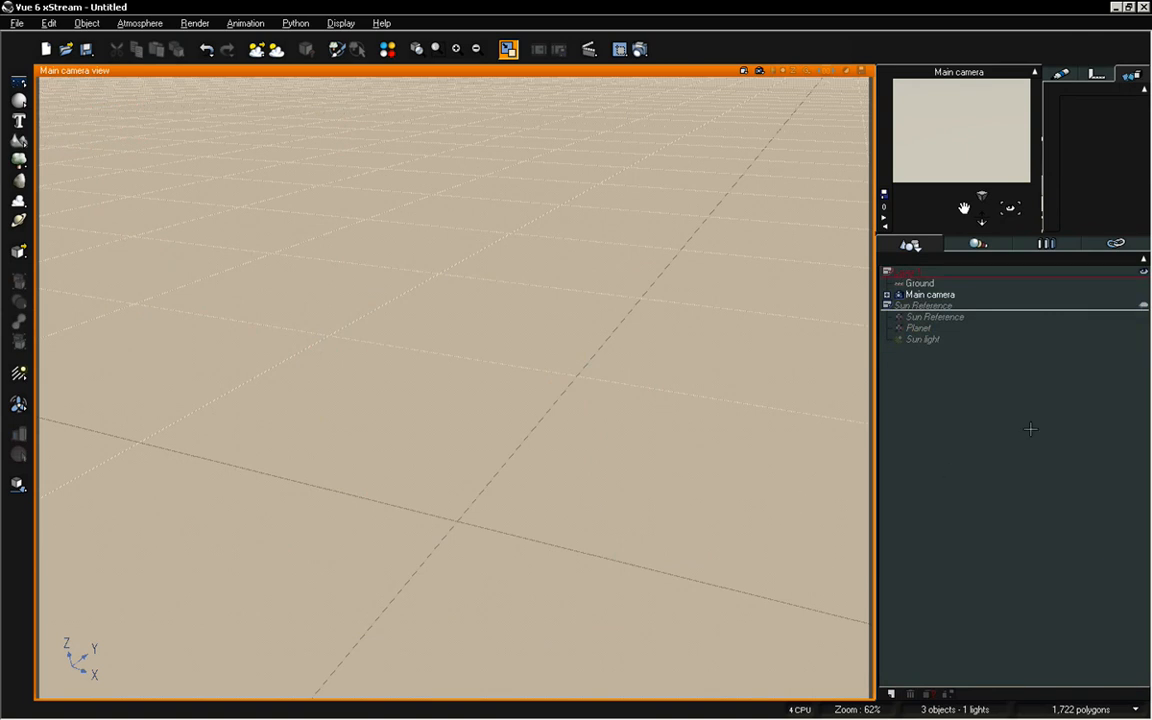
pyautogui.click(1140, 304)
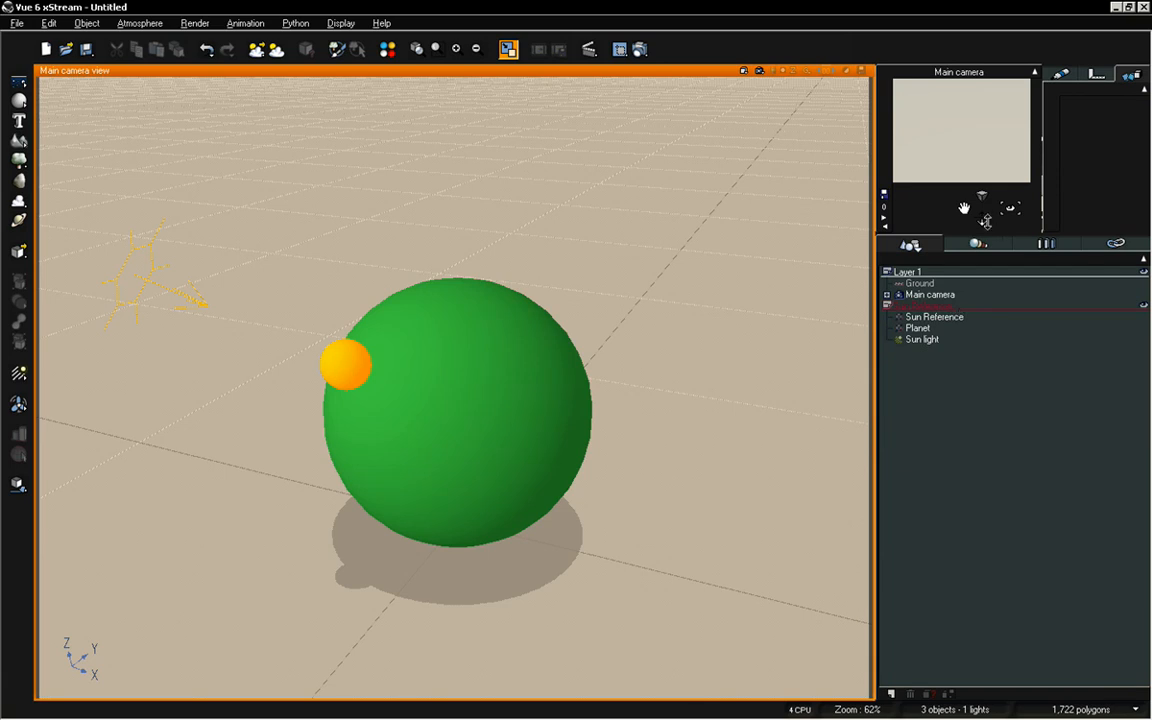
pyautogui.moveTo(982, 209); pyautogui.dragTo(992, 237)
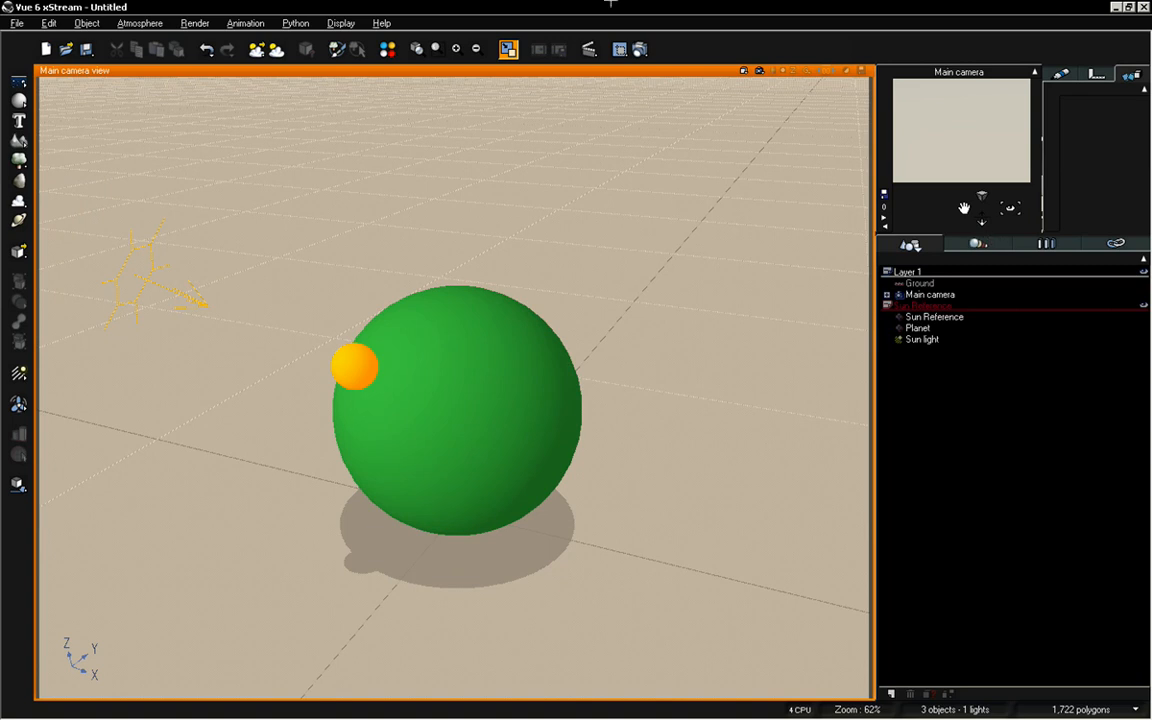
# Open the program options, review the General Preferences with the default scene setting, and close them
pyautogui.click(17, 22)
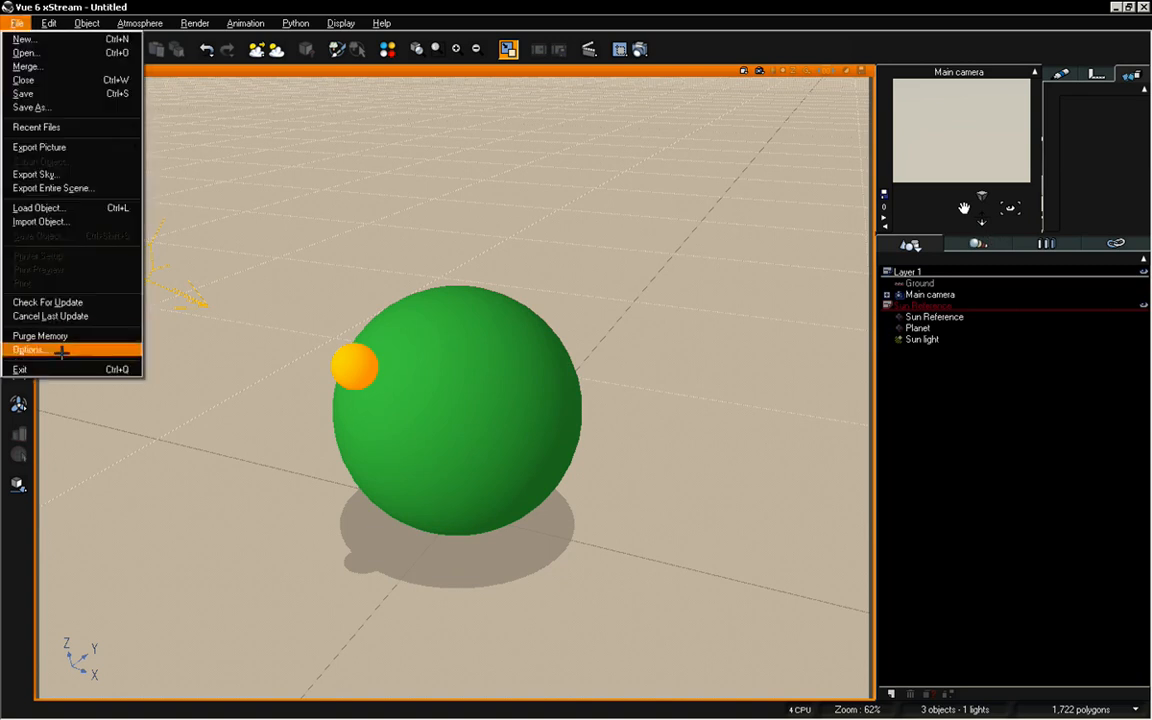
pyautogui.click(60, 351)
pyautogui.click(215, 98)
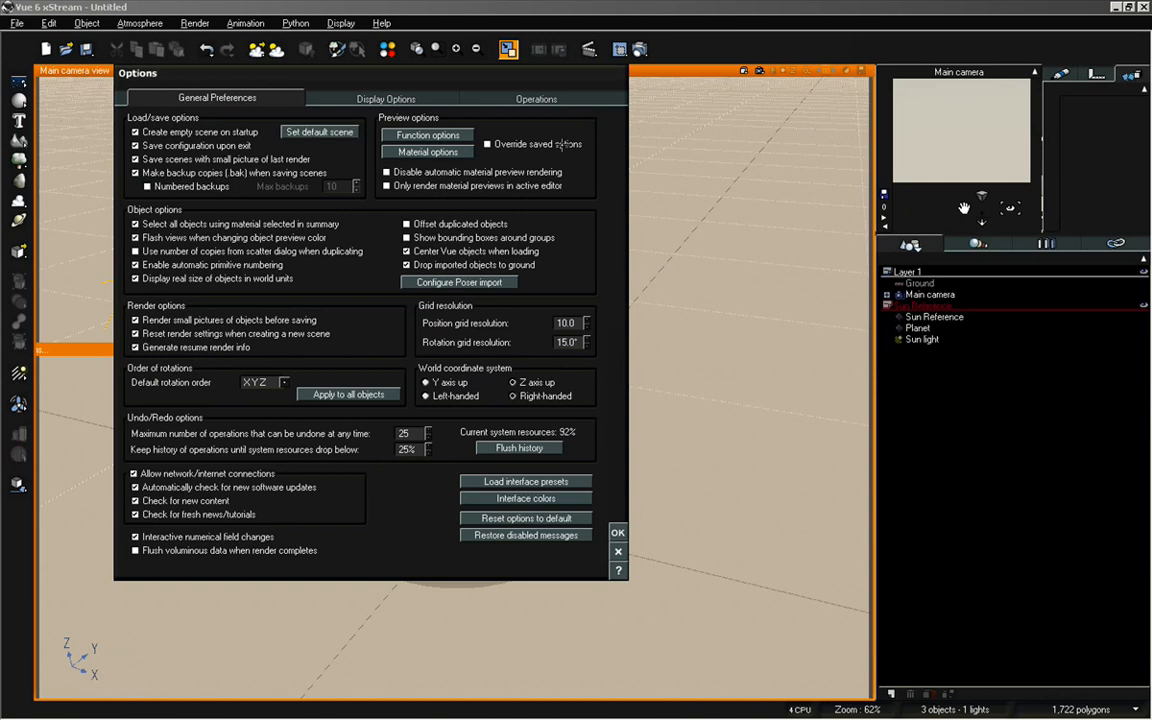
pyautogui.click(619, 532)
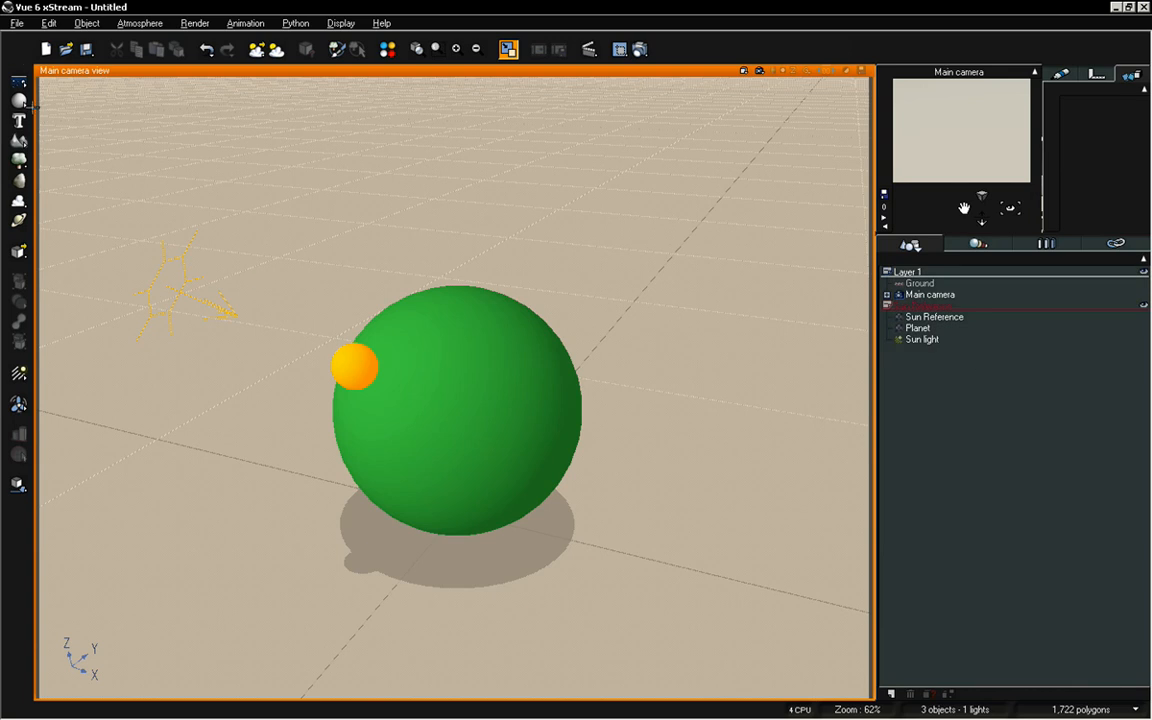
# Try lowering the Sun Reference sphere, Planet and Sun light together along Z, and return them to their original height
pyautogui.click(925, 316)
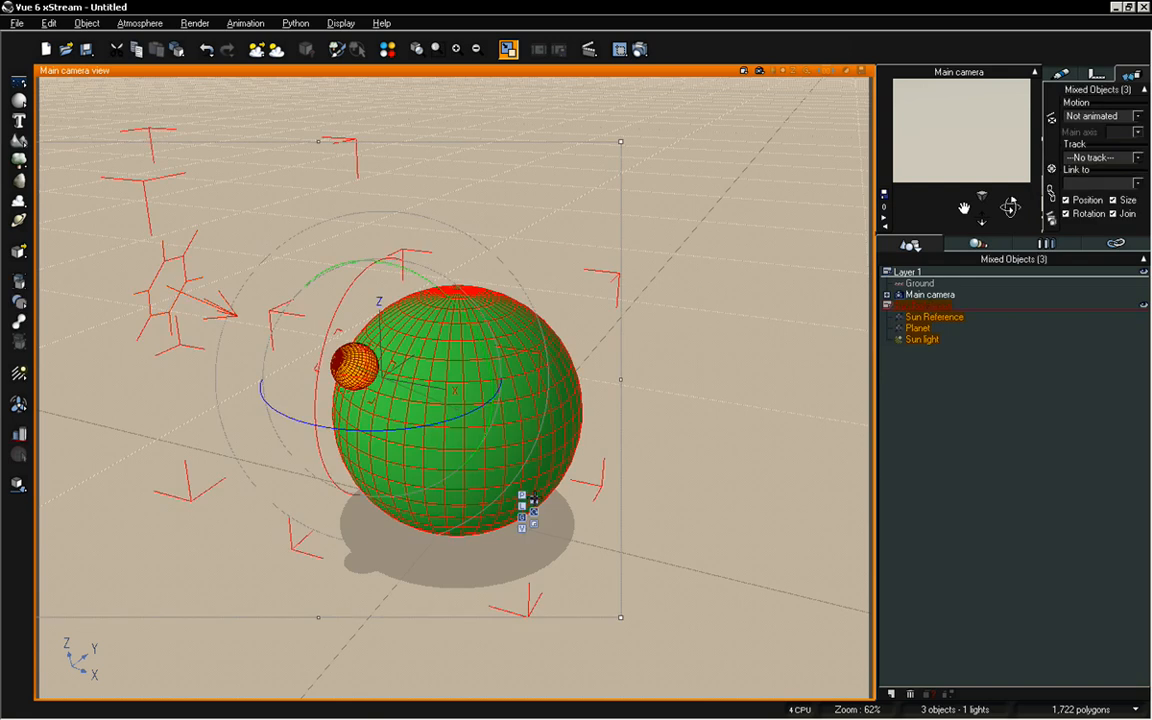
pyautogui.click(534, 499)
pyautogui.moveTo(374, 176); pyautogui.dragTo(384, 316)
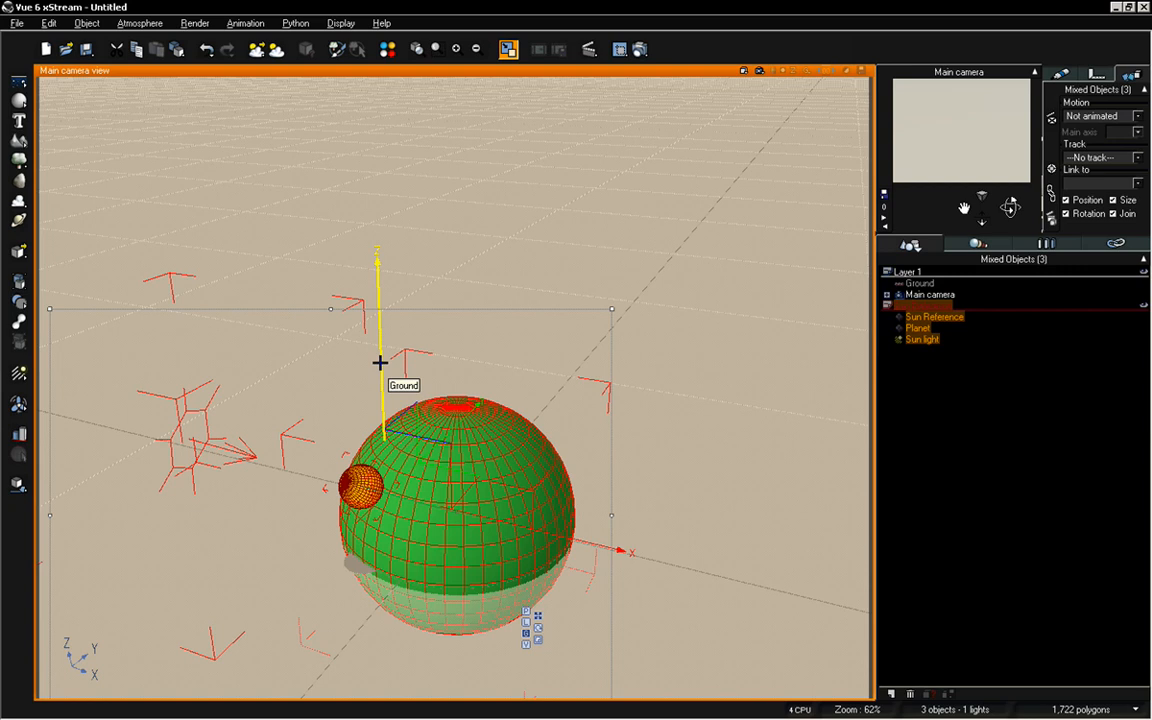
pyautogui.moveTo(380, 362); pyautogui.dragTo(380, 256)
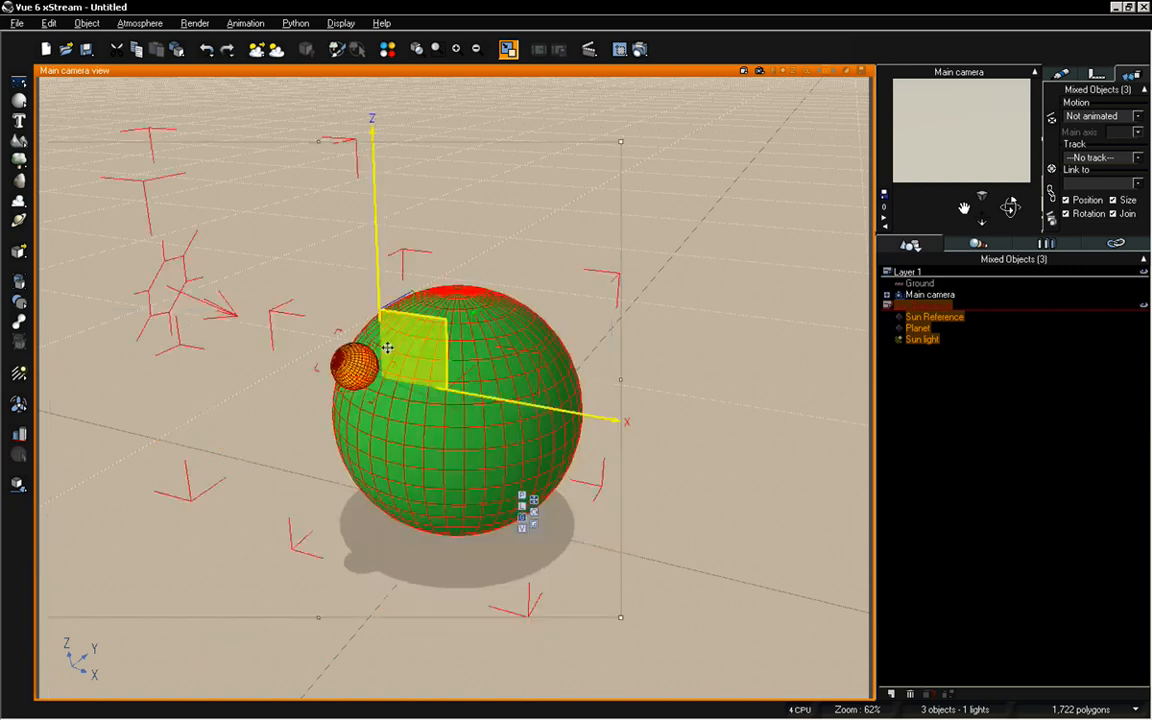
pyautogui.click(992, 372)
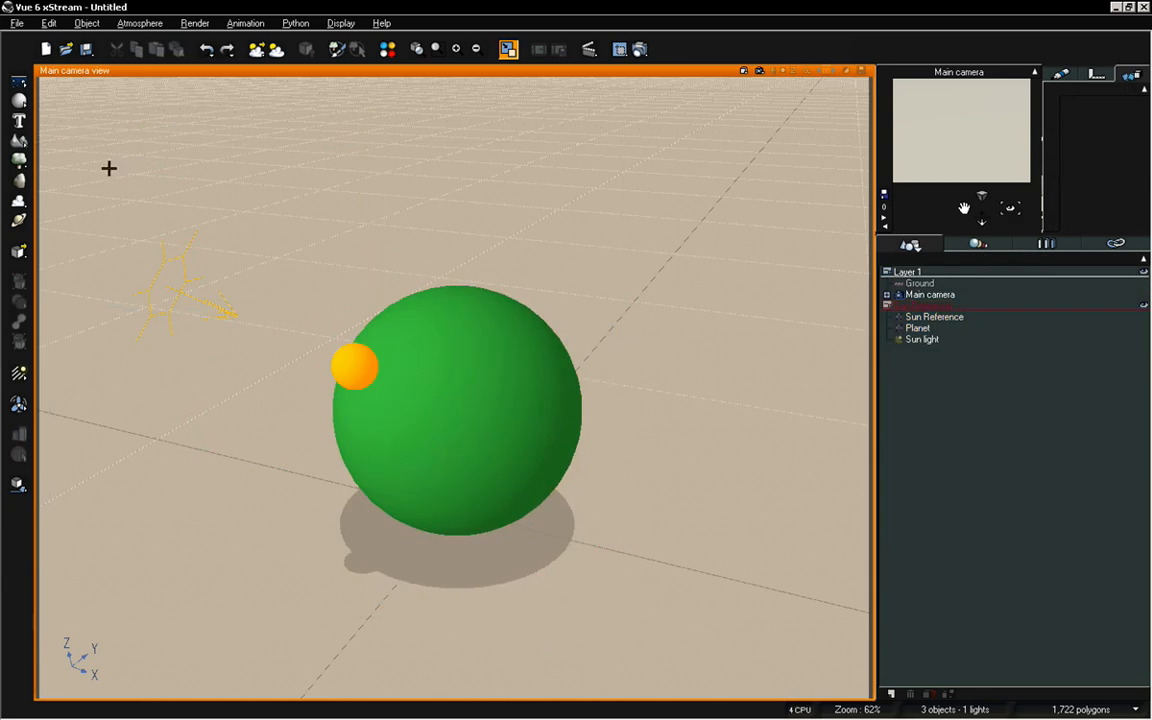
# Add a cylinder to the Sun Reference layer and set its X, Y and Z position to 0
pyautogui.click(18, 101)
pyautogui.click(54, 107)
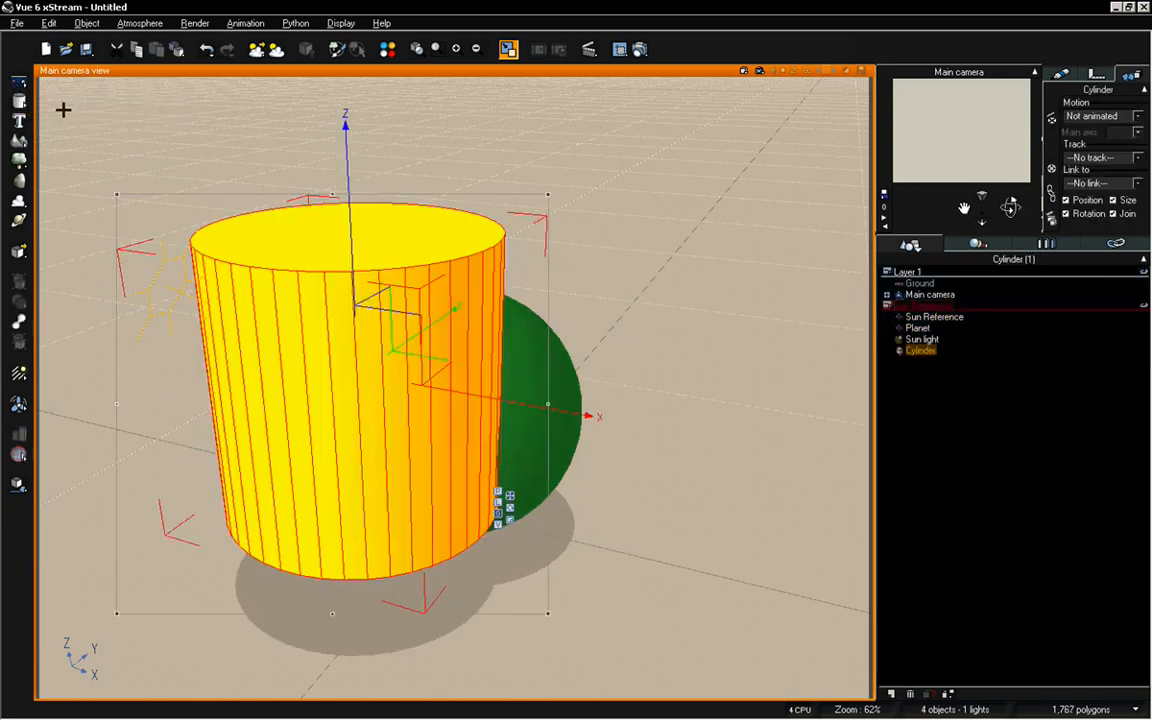
pyautogui.click(1097, 74)
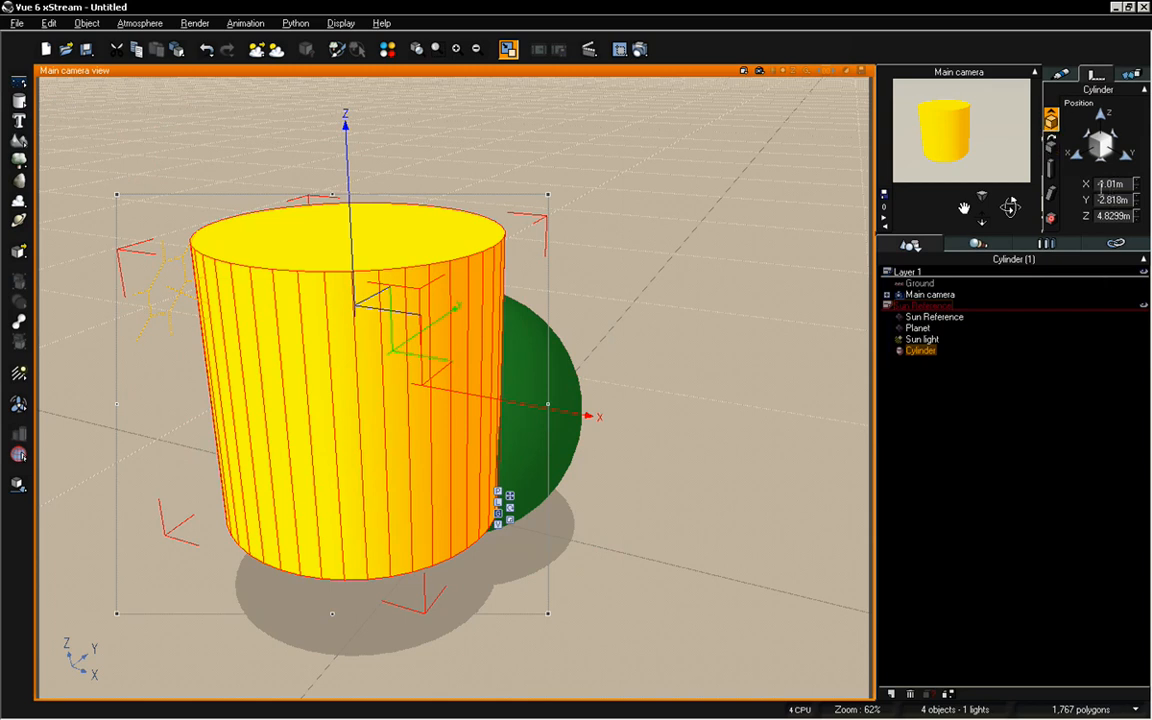
pyautogui.doubleClick(1114, 184)
pyautogui.write('0')
pyautogui.doubleClick(1118, 200)
pyautogui.write('0')
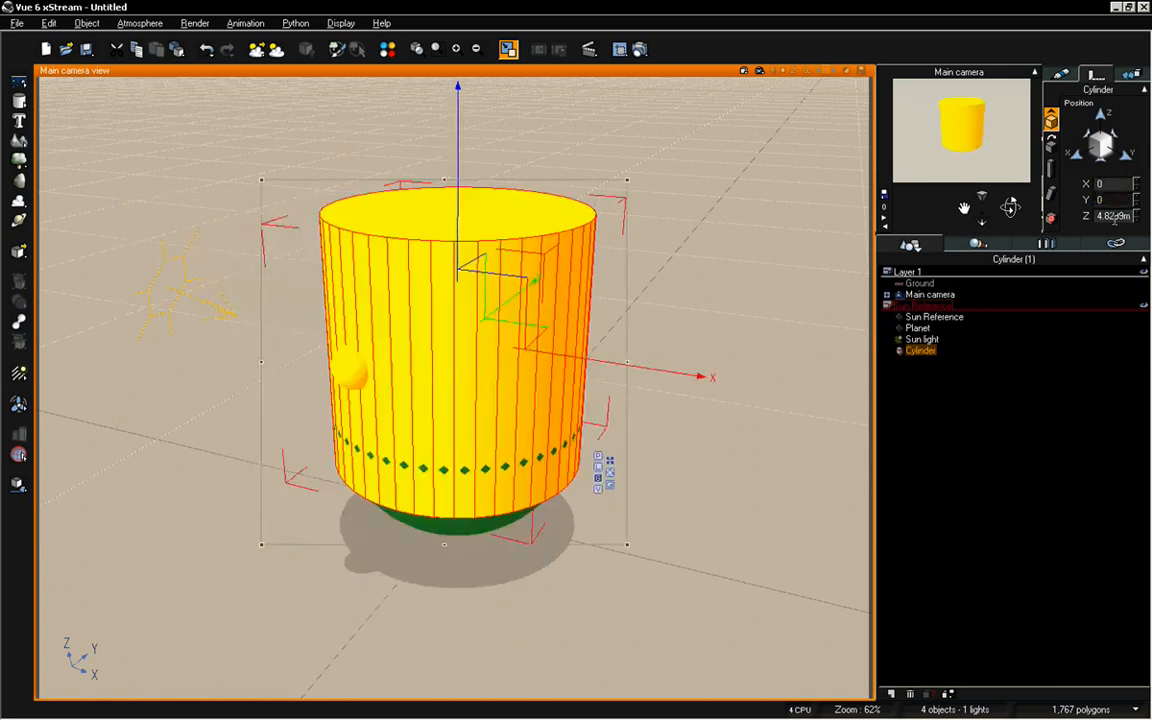
pyautogui.doubleClick(1114, 217)
pyautogui.write('0')
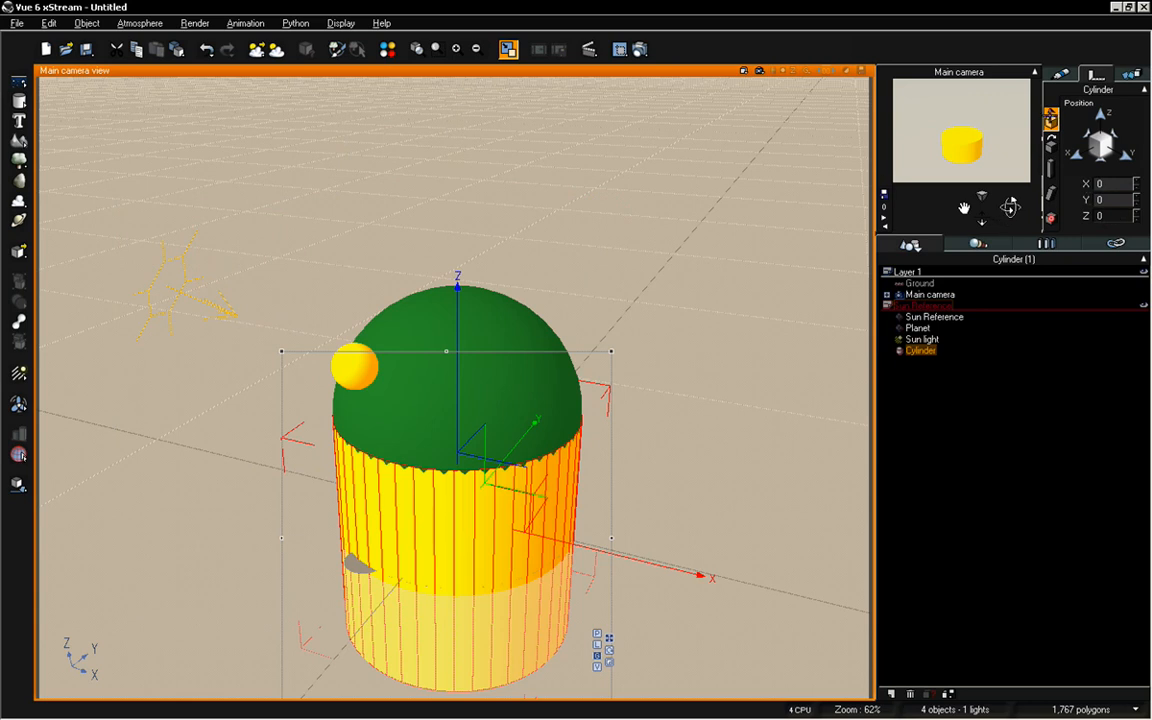
# Flatten the cylinder into a disc sized 7 m in X and Y and 0.25 m in Z
pyautogui.click(1050, 168)
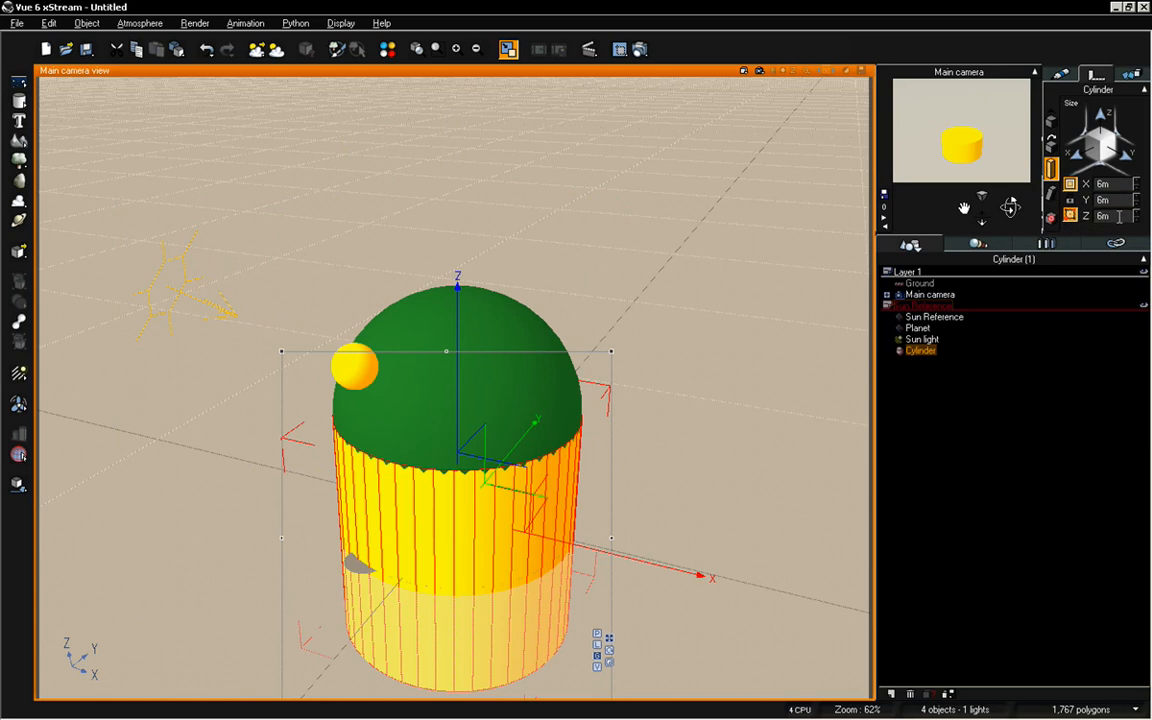
pyautogui.click(1118, 216)
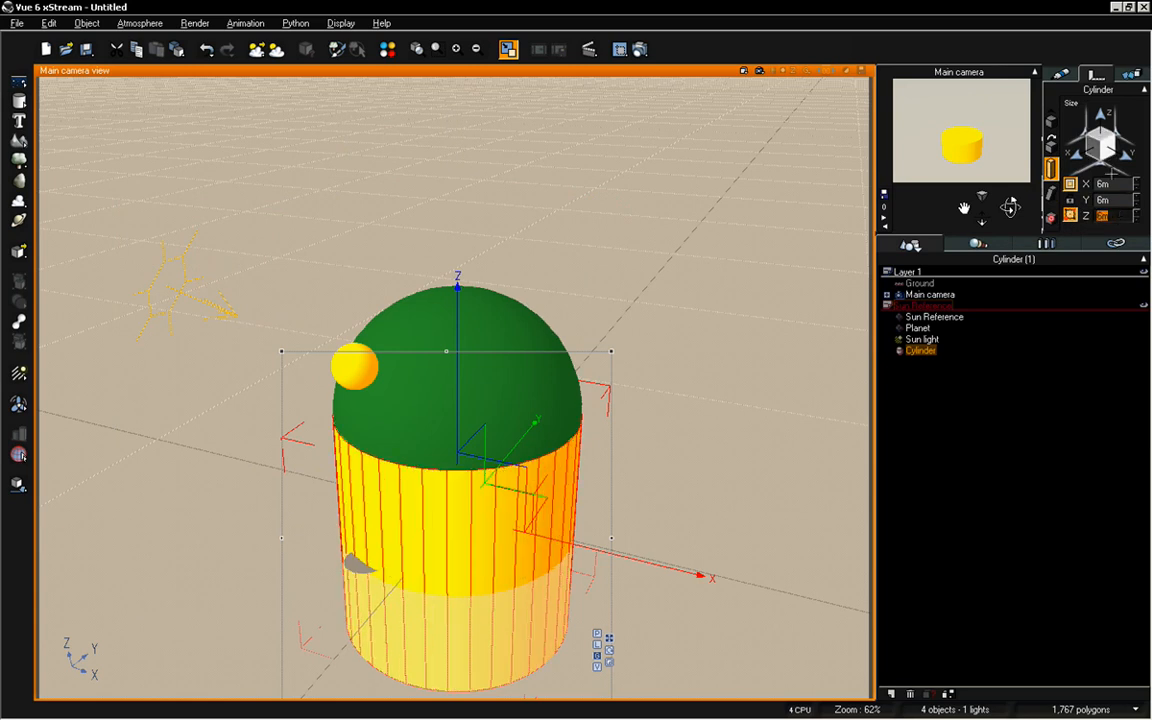
pyautogui.click(1110, 184)
pyautogui.write('7')
pyautogui.press('Return')
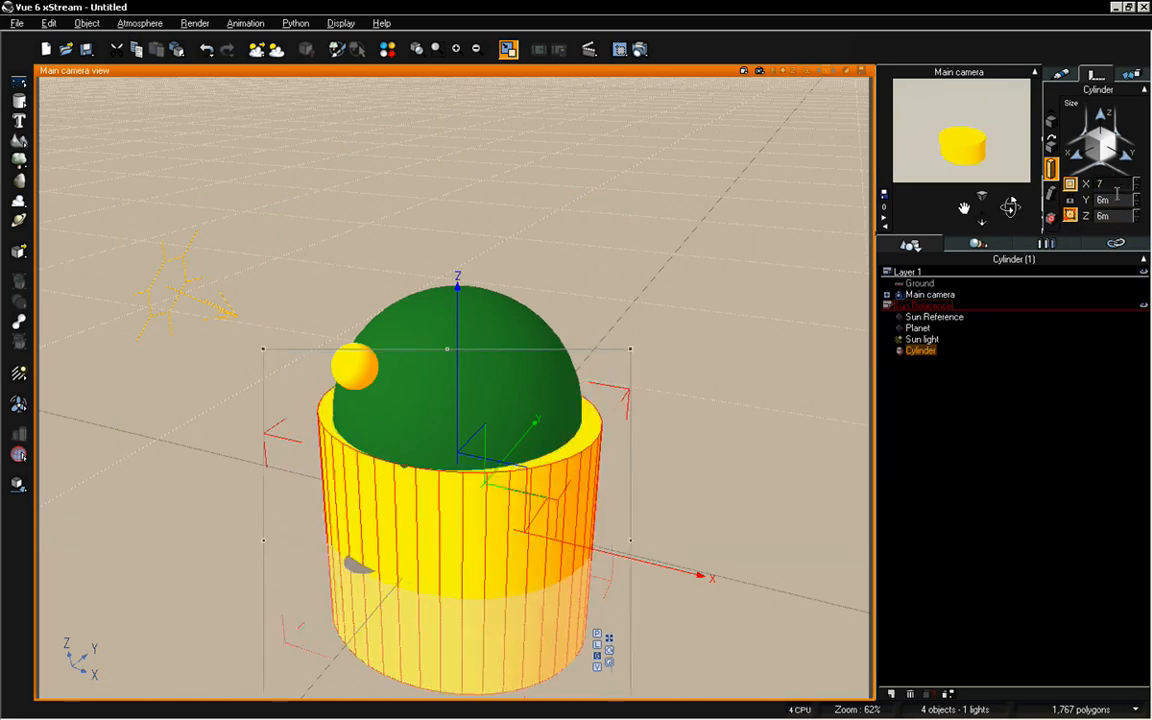
pyautogui.click(1117, 216)
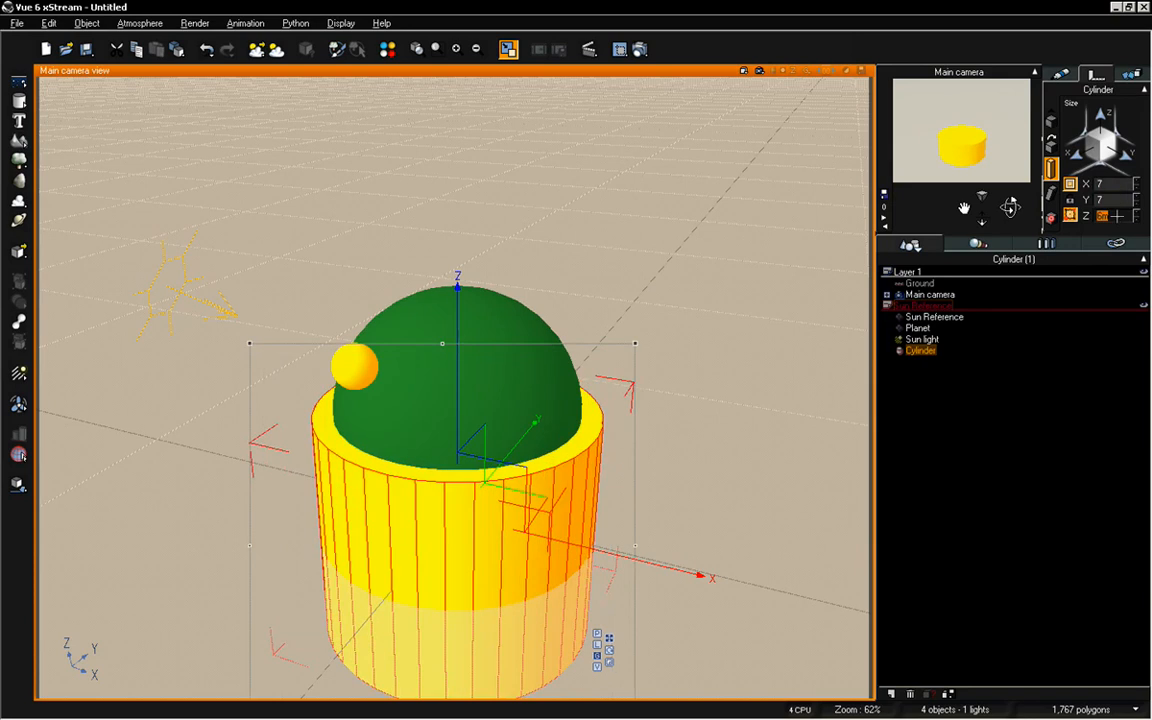
pyautogui.write('.5')
pyautogui.press('Return')
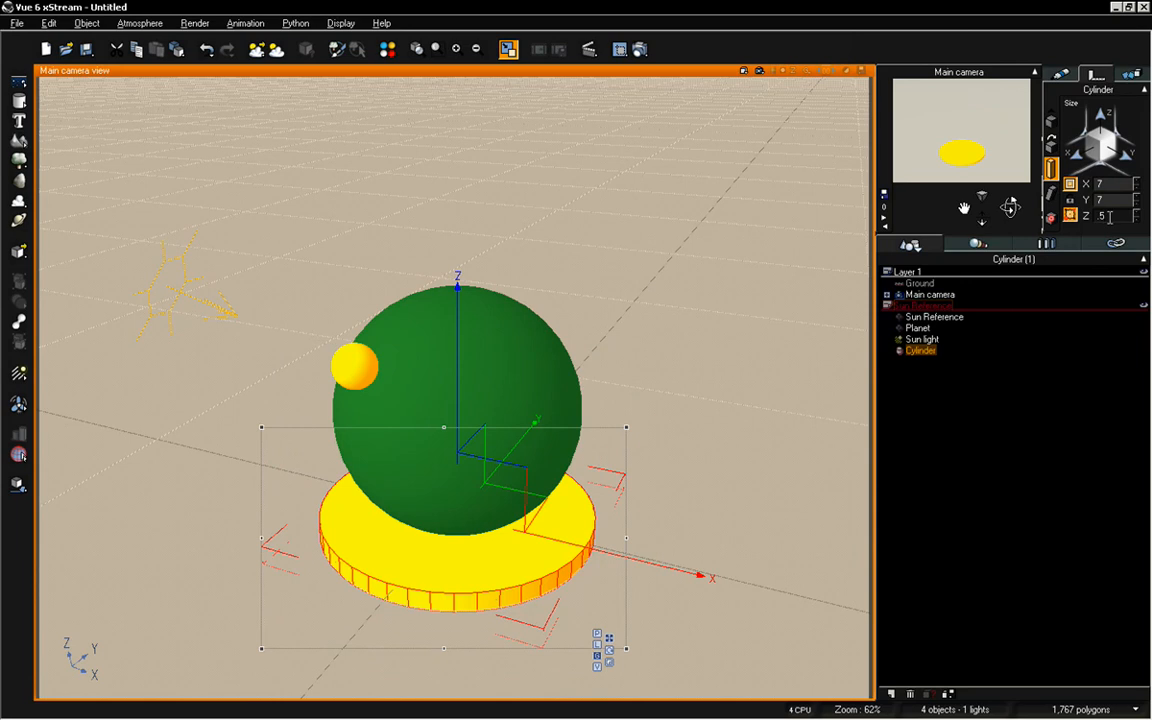
pyautogui.click(1102, 215)
pyautogui.write('.25')
pyautogui.press('Return')
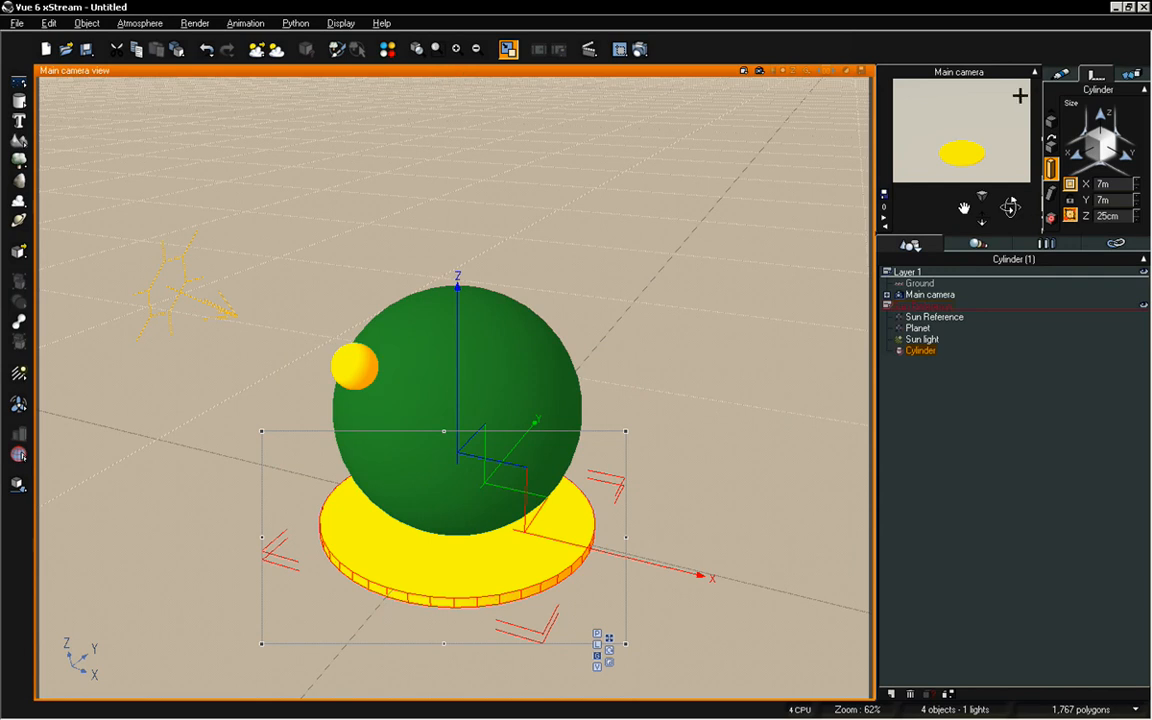
# Set the disc's Z position to 3 m so it rings the planet's middle
pyautogui.click(1051, 120)
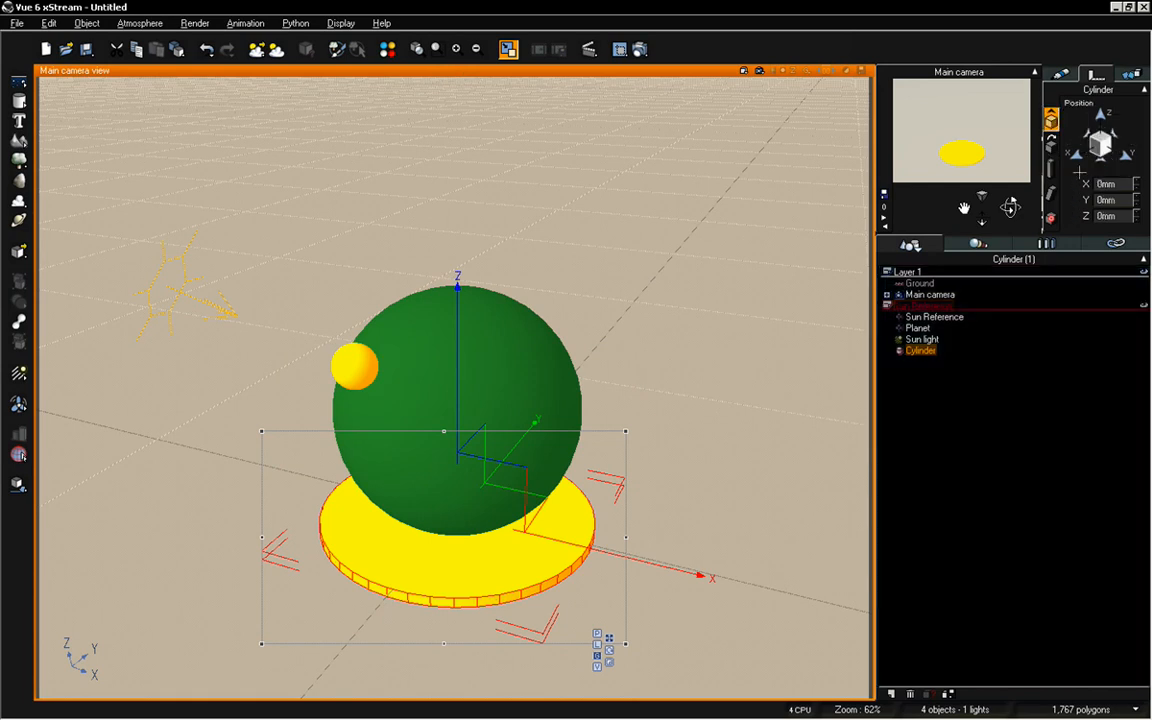
pyautogui.doubleClick(1119, 216)
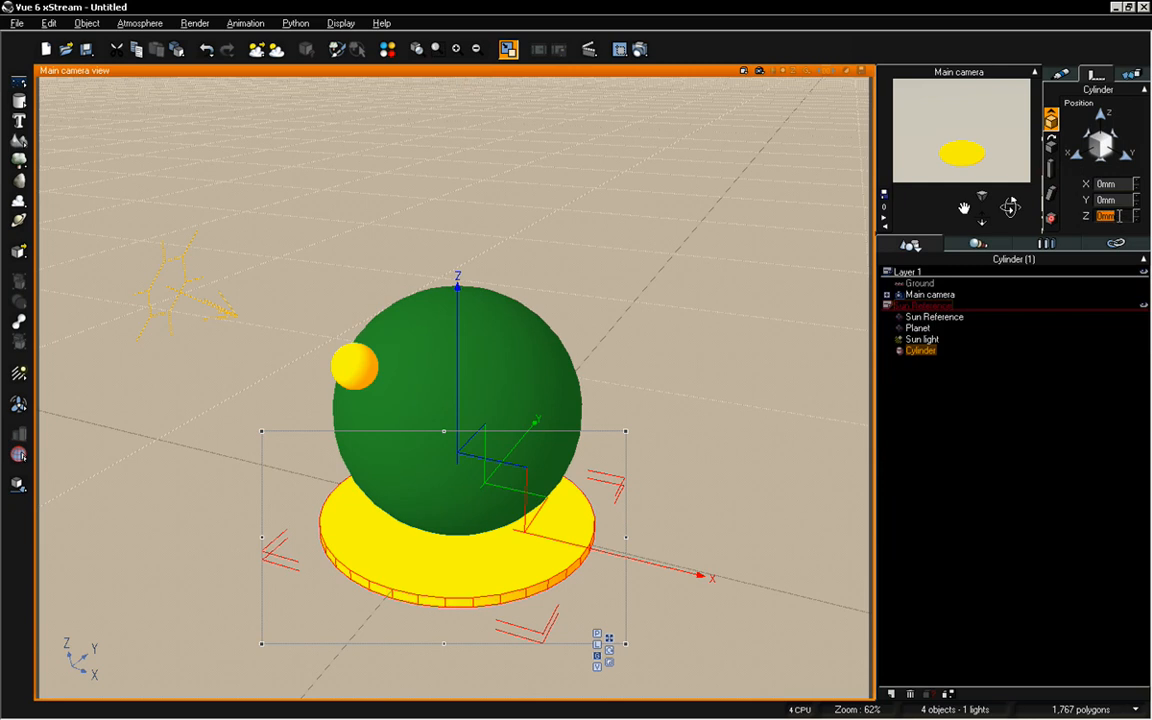
pyautogui.write('5')
pyautogui.press('Return')
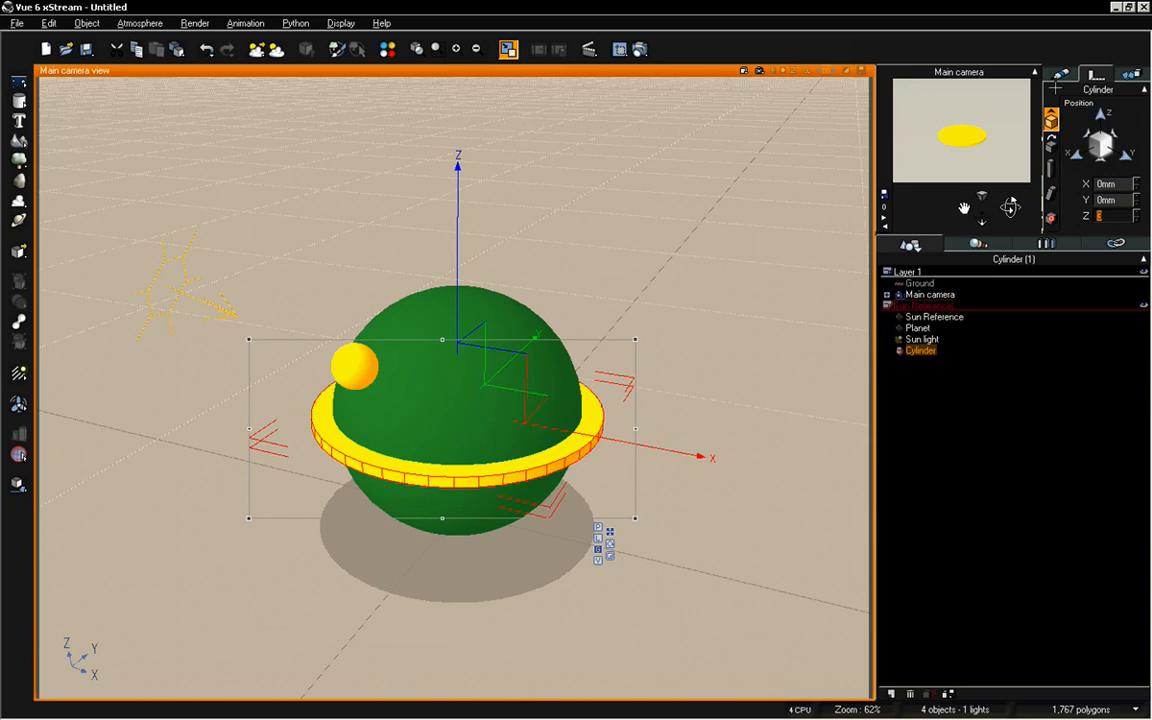
# Open the disc's material in the Advanced Material Editor and name it Horizon
pyautogui.click(1061, 75)
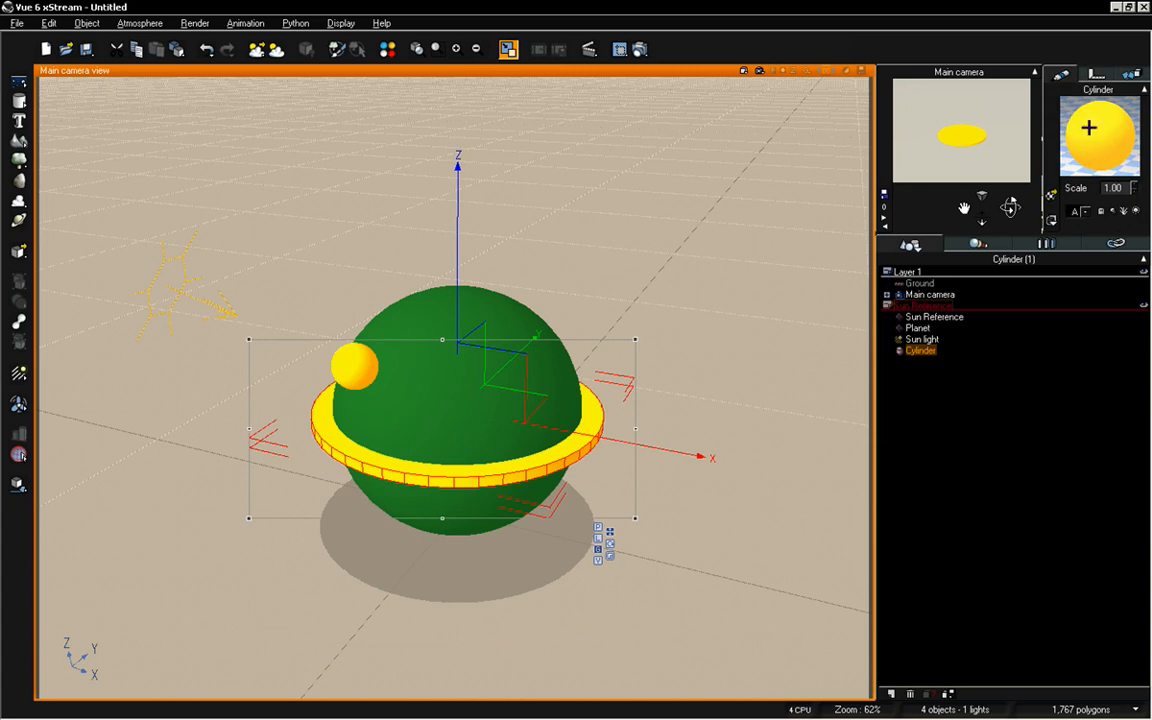
pyautogui.doubleClick(1089, 127)
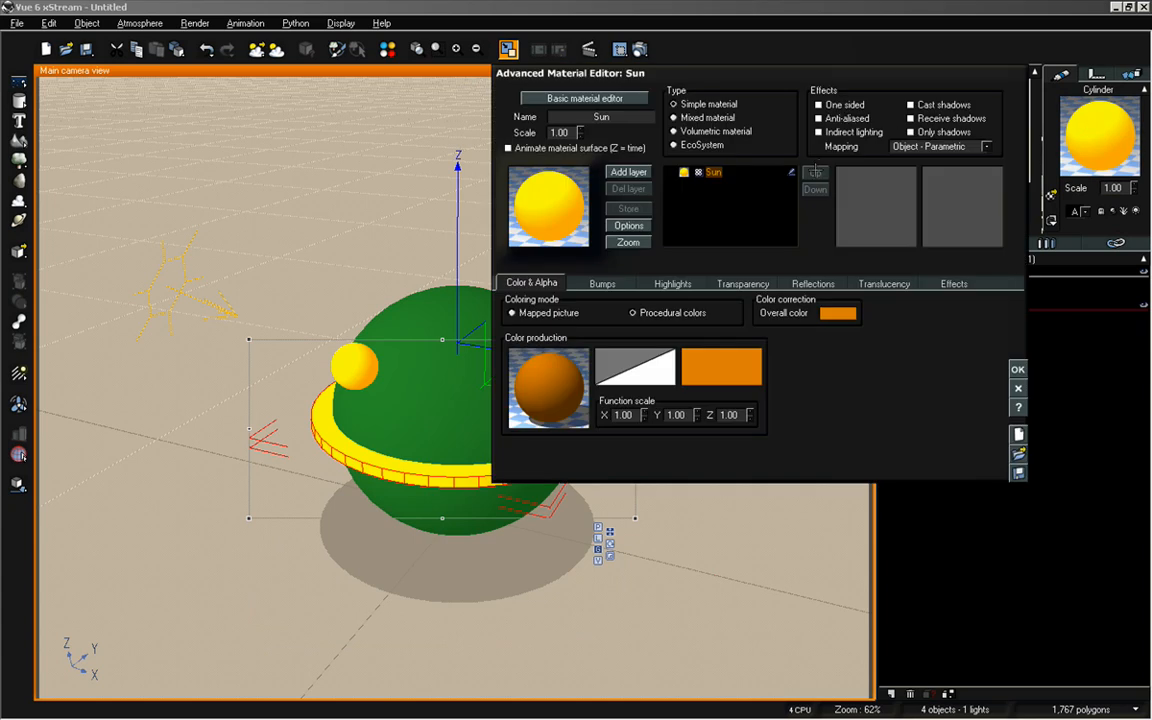
pyautogui.doubleClick(611, 116)
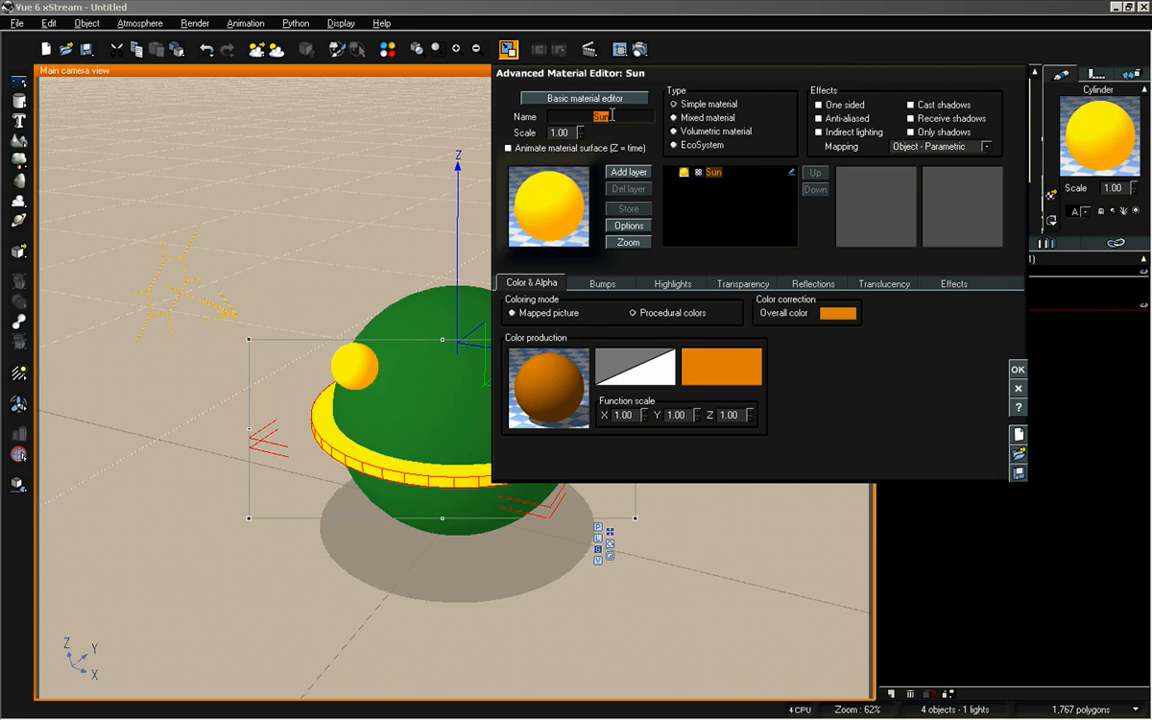
pyautogui.write('Horizon')
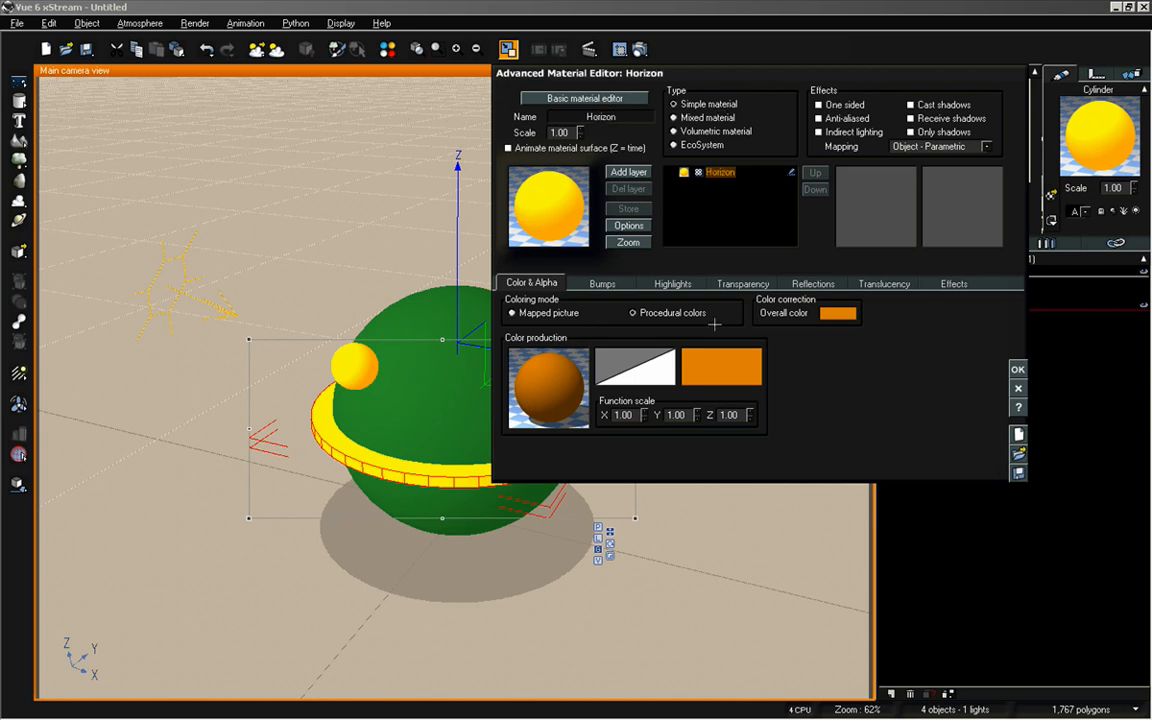
# Change the Horizon material's color to a dark reddish orange and accept the material
pyautogui.rightClick(718, 390)
pyautogui.click(738, 378)
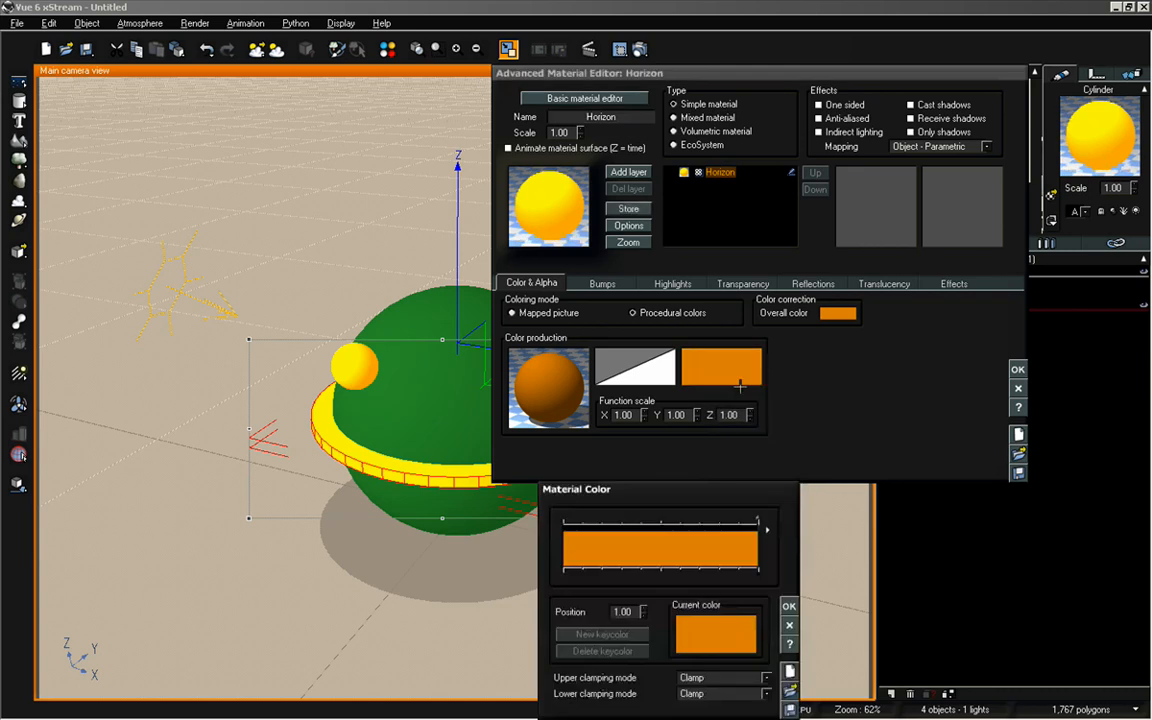
pyautogui.click(726, 630)
pyautogui.click(664, 477)
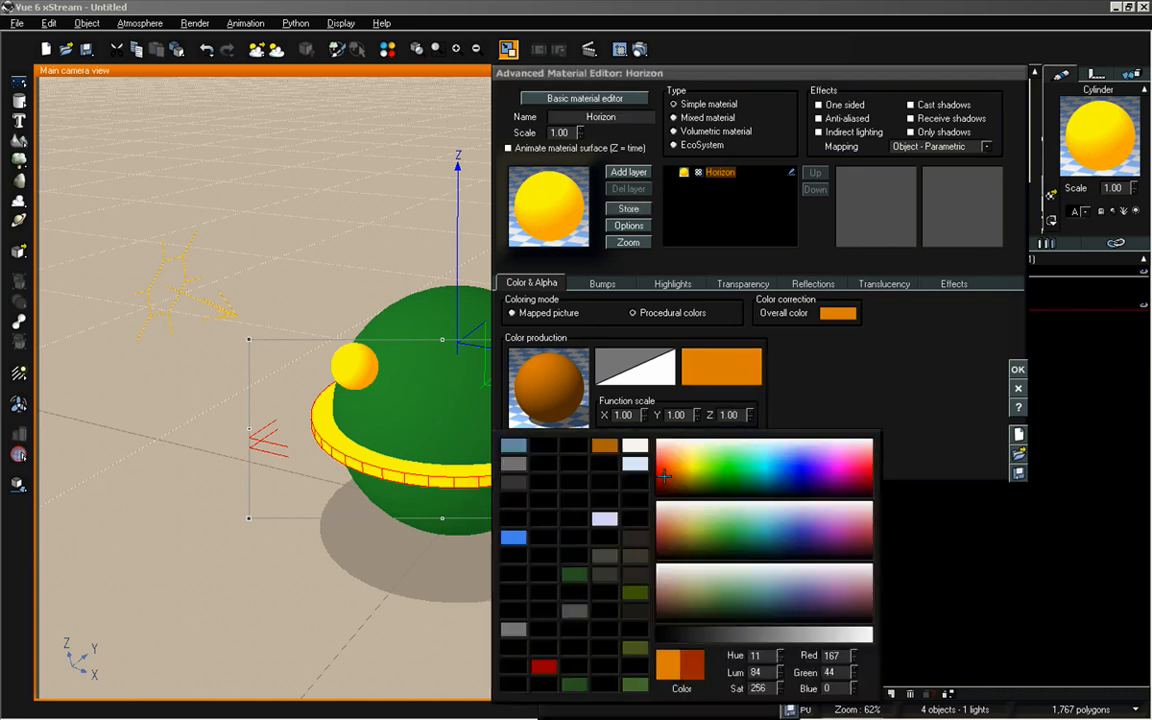
pyautogui.click(668, 477)
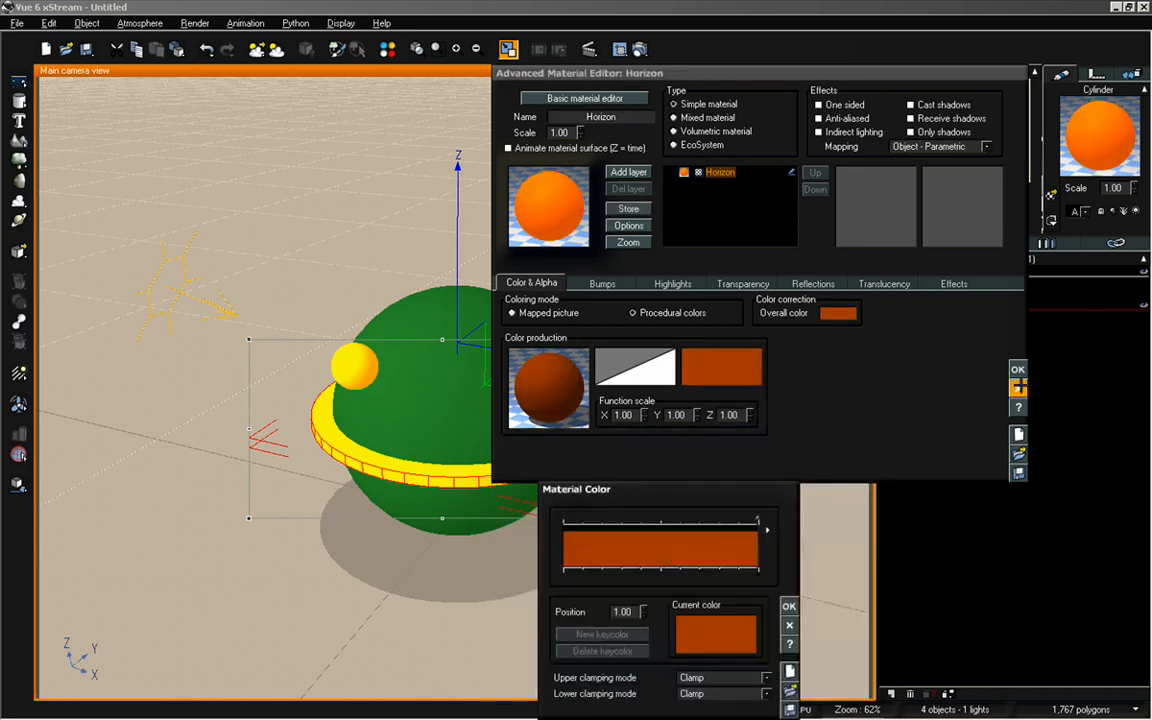
pyautogui.click(1017, 369)
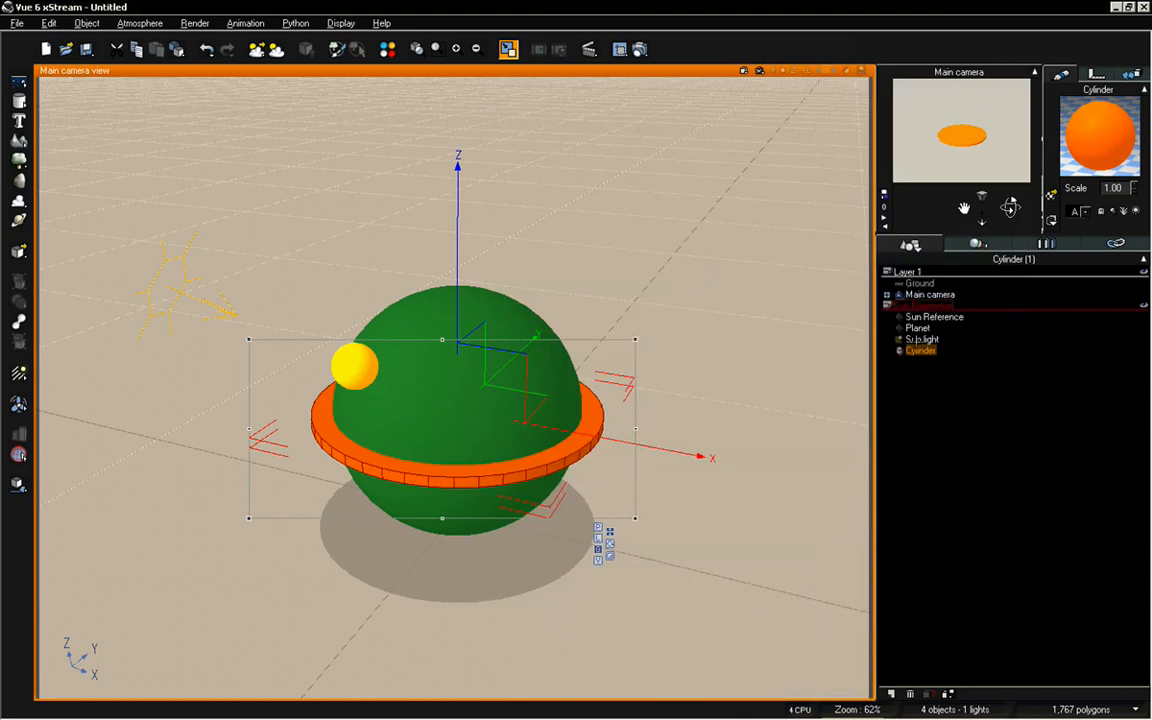
# Rename the cylinder object as Horizon, hide it from render and deselect it
pyautogui.click(921, 351)
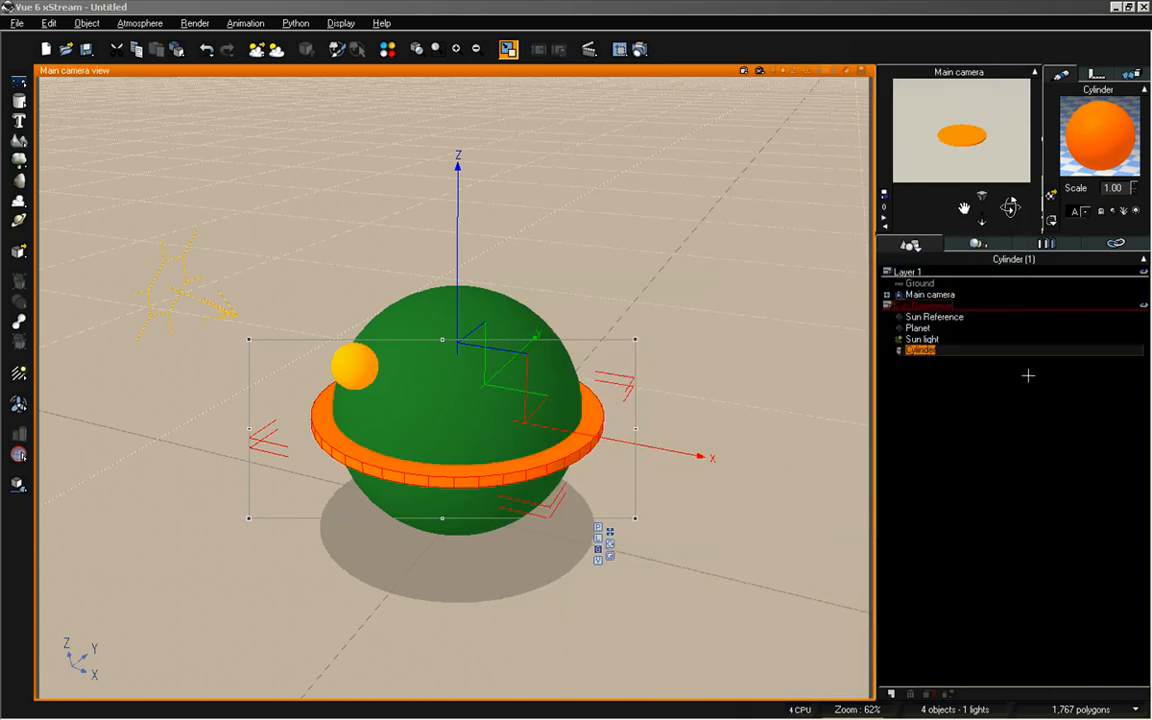
pyautogui.write('Horizon')
pyautogui.click(1002, 374)
pyautogui.rightClick(916, 350)
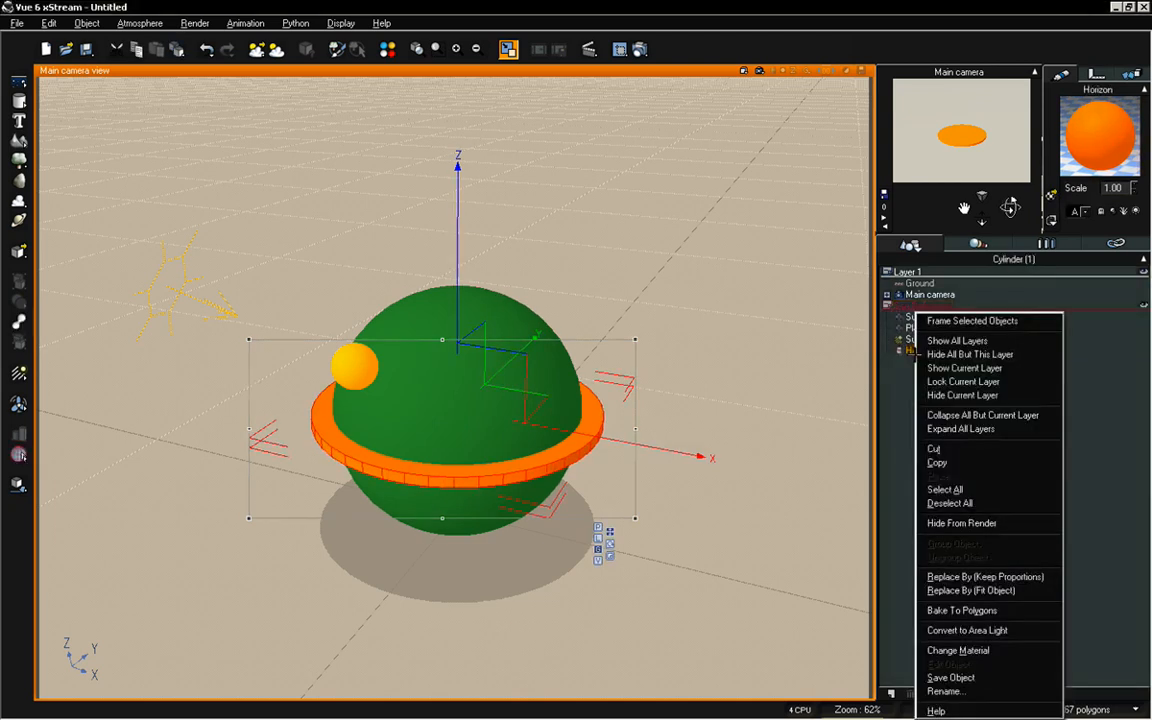
pyautogui.click(961, 522)
pyautogui.click(979, 445)
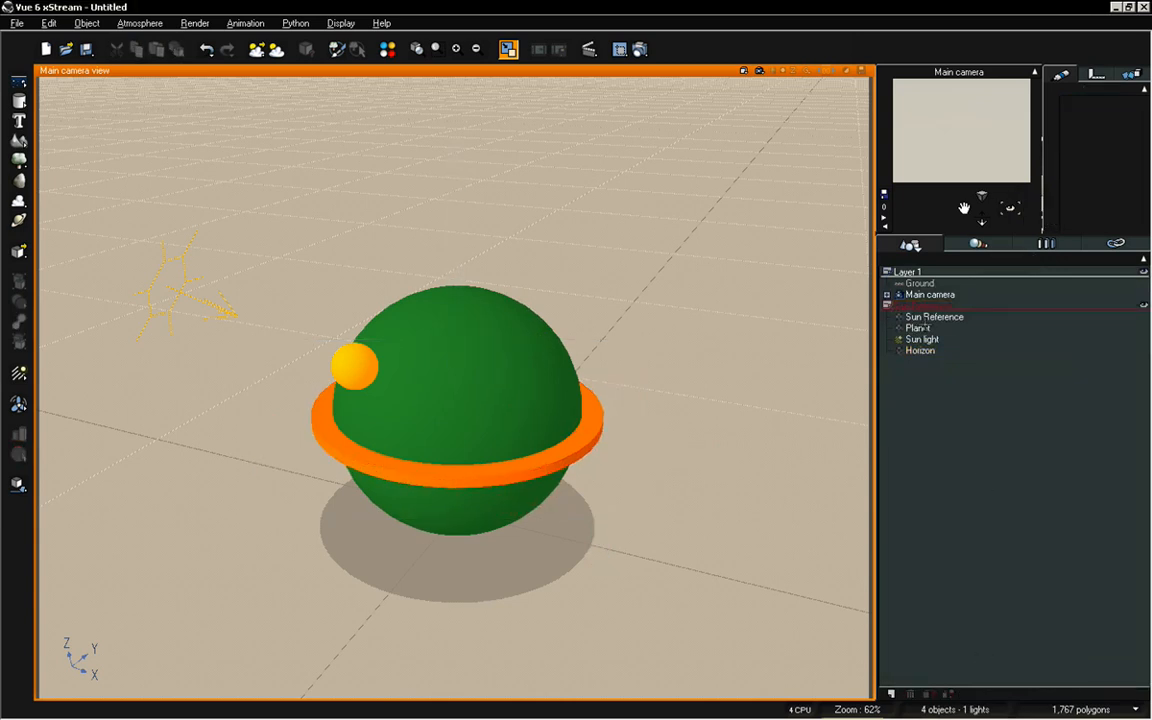
# Enlarge the rotation gizmo of the Sun Reference sphere and swing the sphere around the planet down to the horizon ring
pyautogui.click(918, 328)
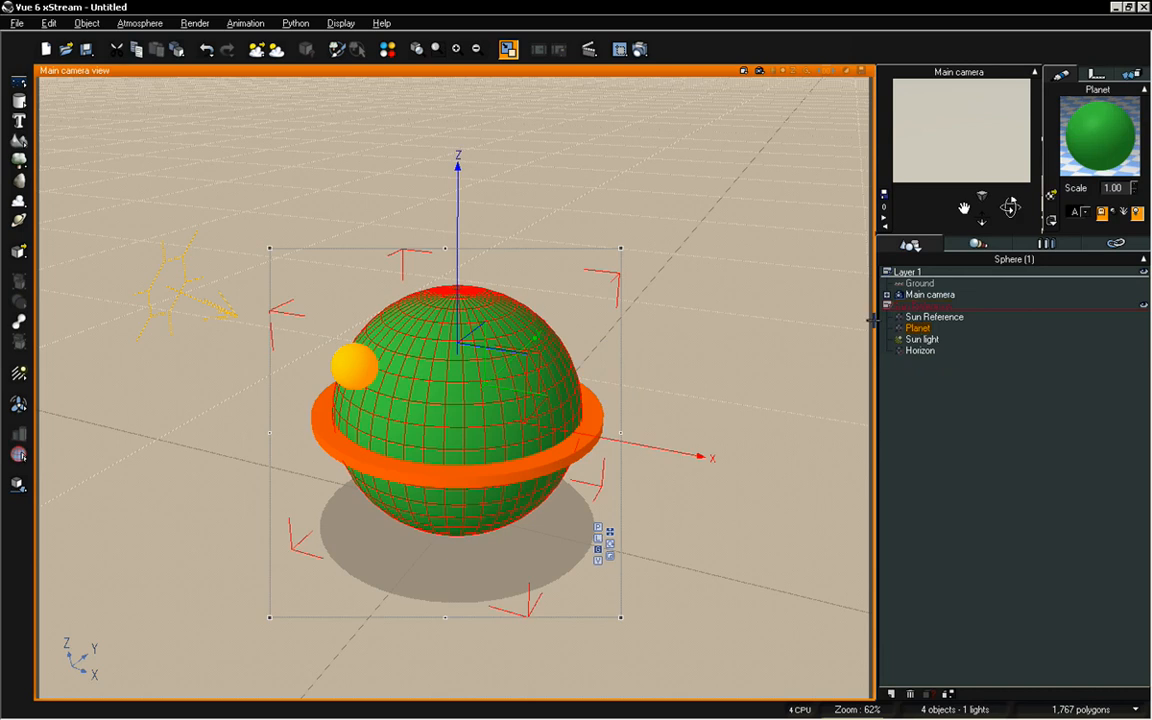
pyautogui.click(938, 317)
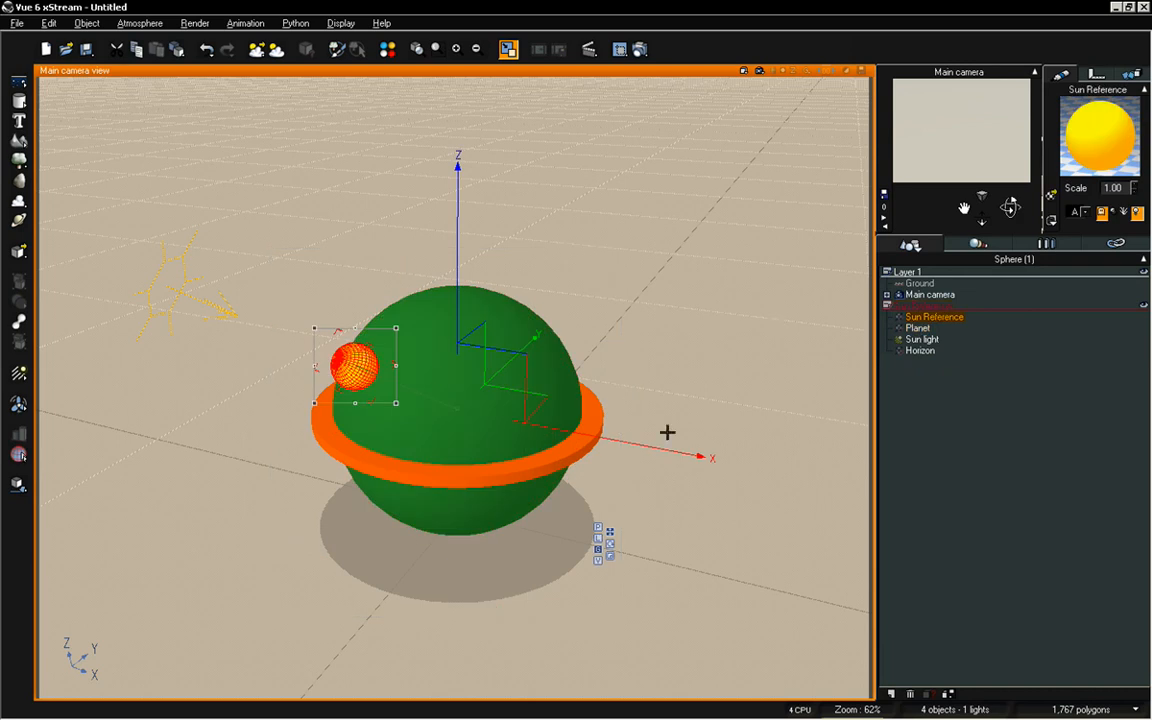
pyautogui.click(613, 541)
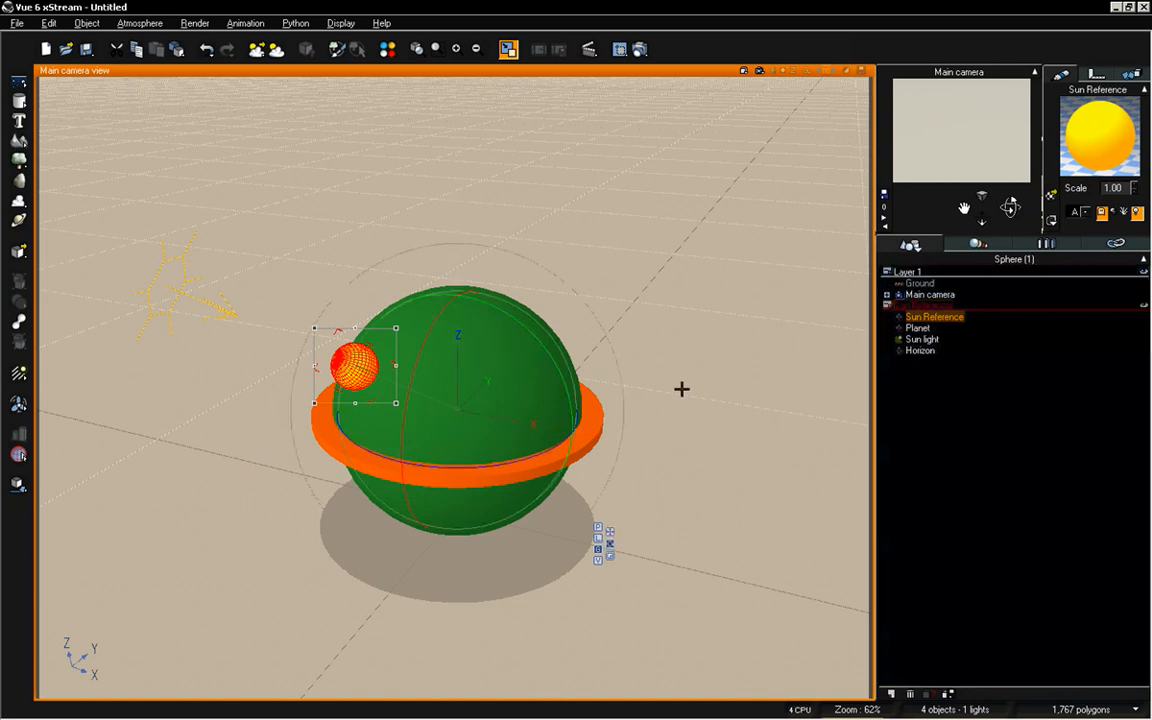
pyautogui.press('+')
pyautogui.press('+')
pyautogui.press('+')
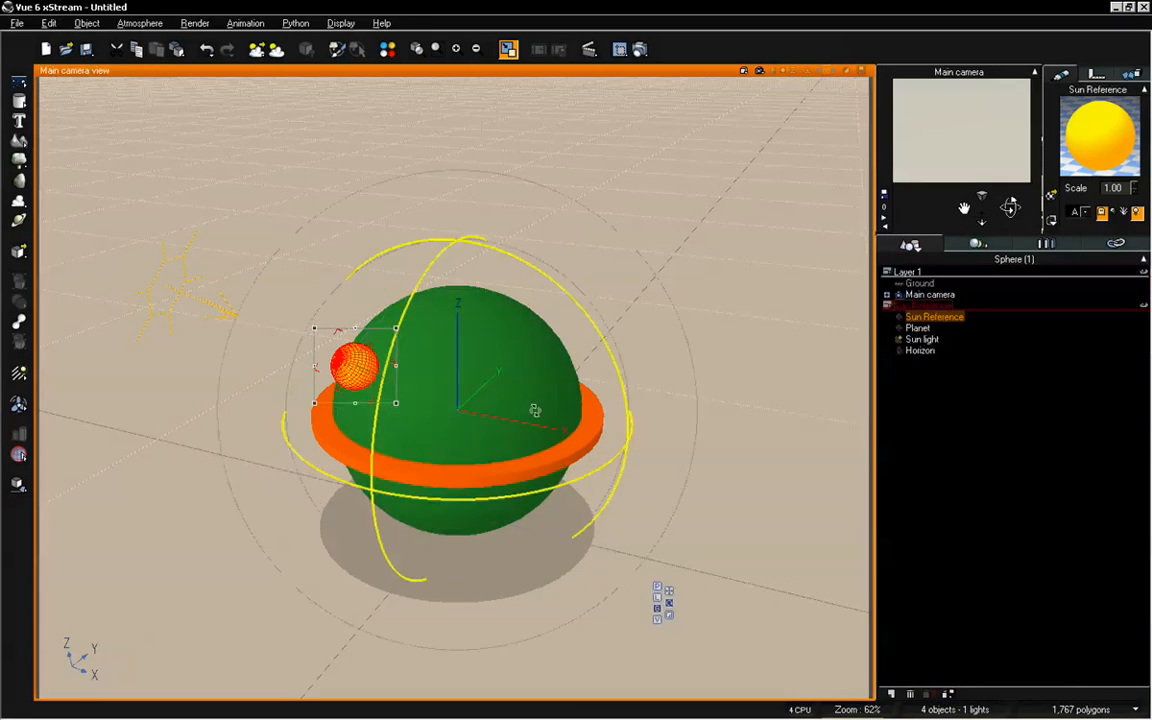
pyautogui.press('-')
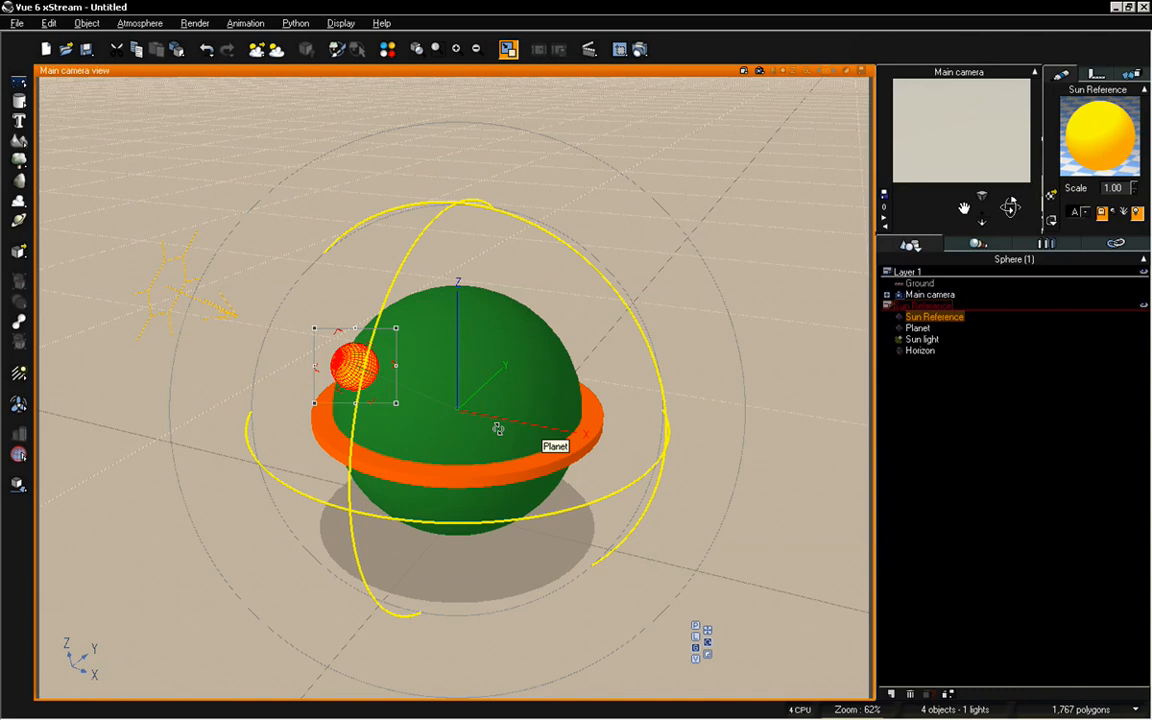
pyautogui.moveTo(487, 426); pyautogui.dragTo(333, 385)
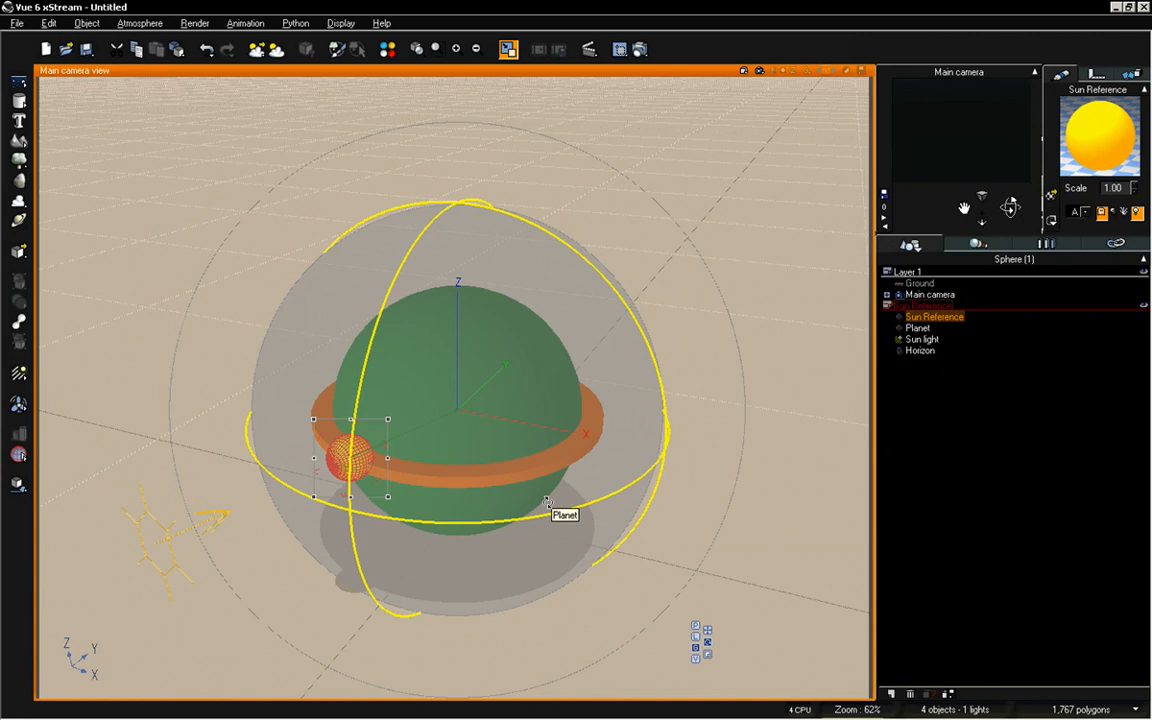
# Rotate the Sun Reference sphere freely over the planet's top and down behind it for a low sun
pyautogui.scroll(3, 547, 500)
pyautogui.scroll(-3, 576, 487)
pyautogui.scroll(3, 456, 400)
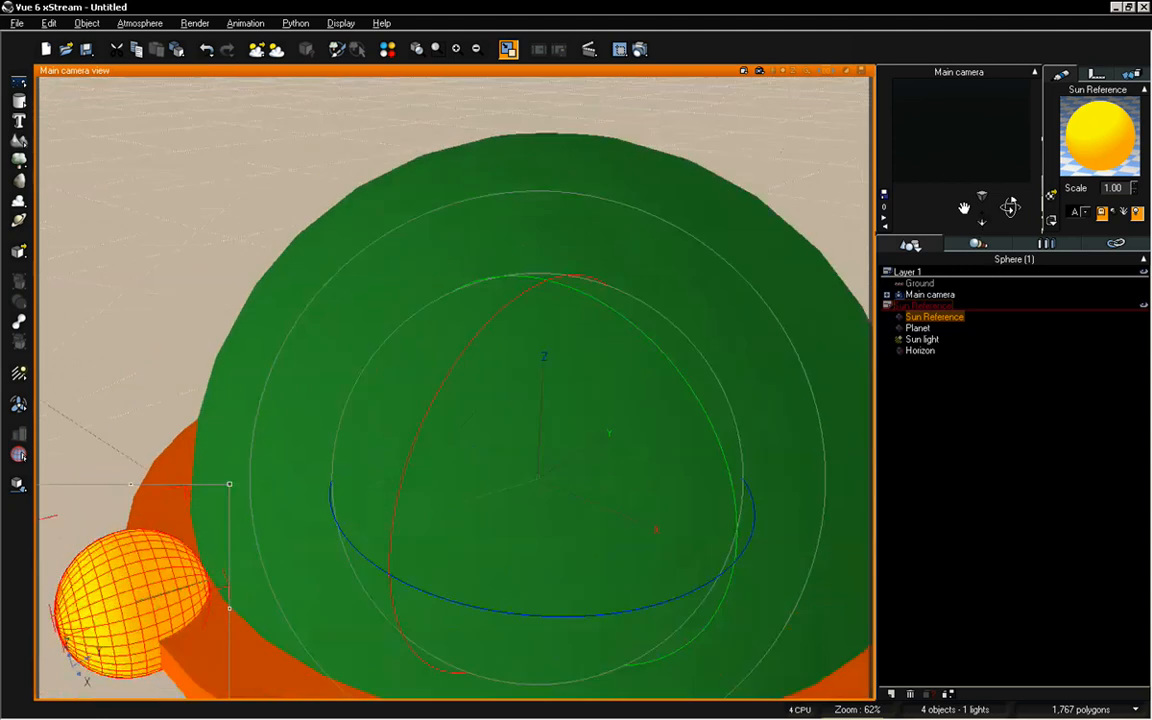
pyautogui.scroll(-5, 456, 400)
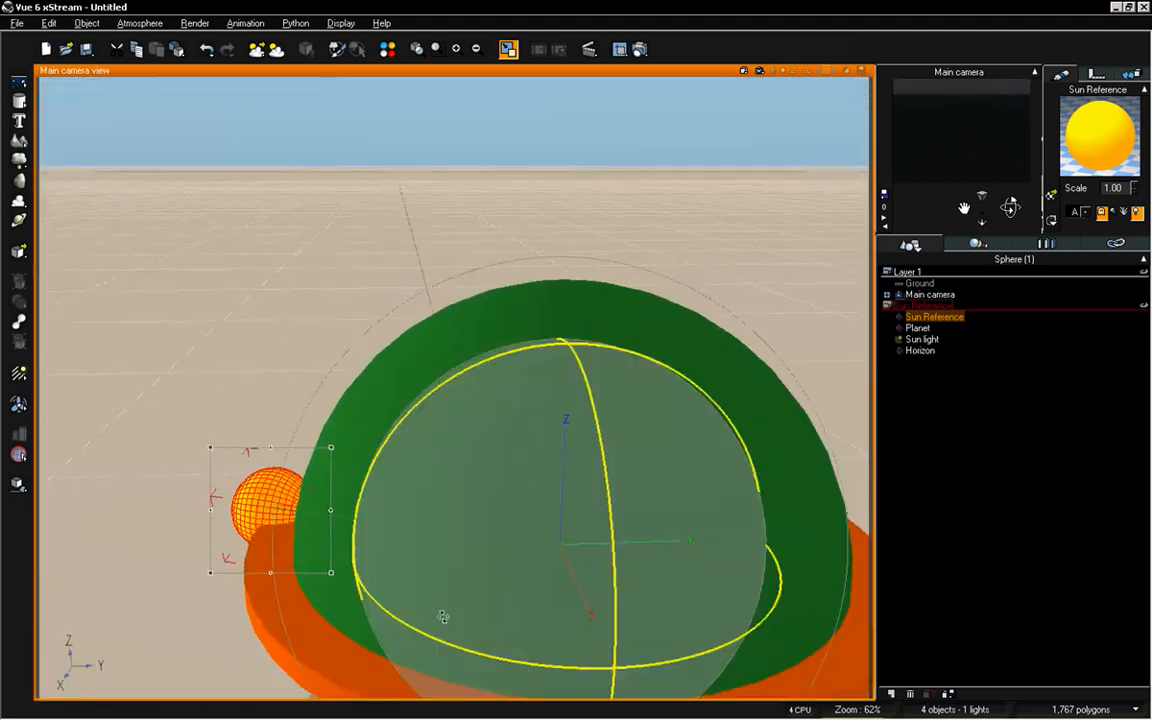
pyautogui.moveTo(468, 519); pyautogui.dragTo(520, 276)
pyautogui.moveTo(1010, 207); pyautogui.dragTo(982, 245)
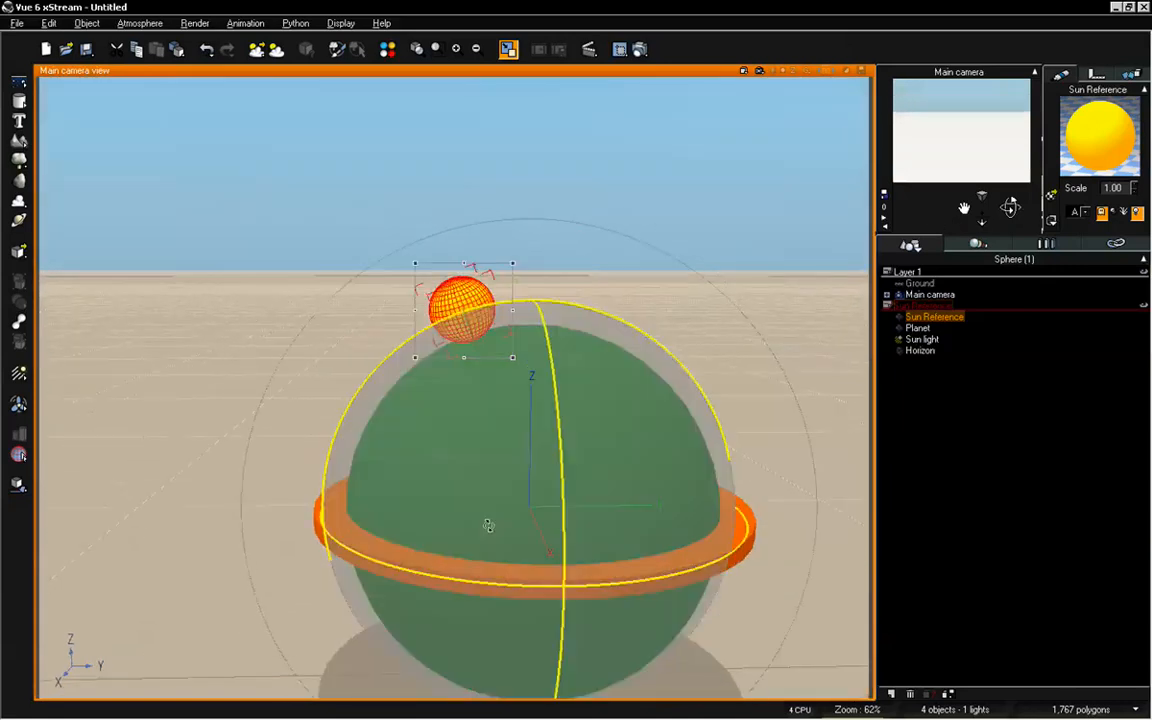
pyautogui.moveTo(488, 525); pyautogui.dragTo(600, 398)
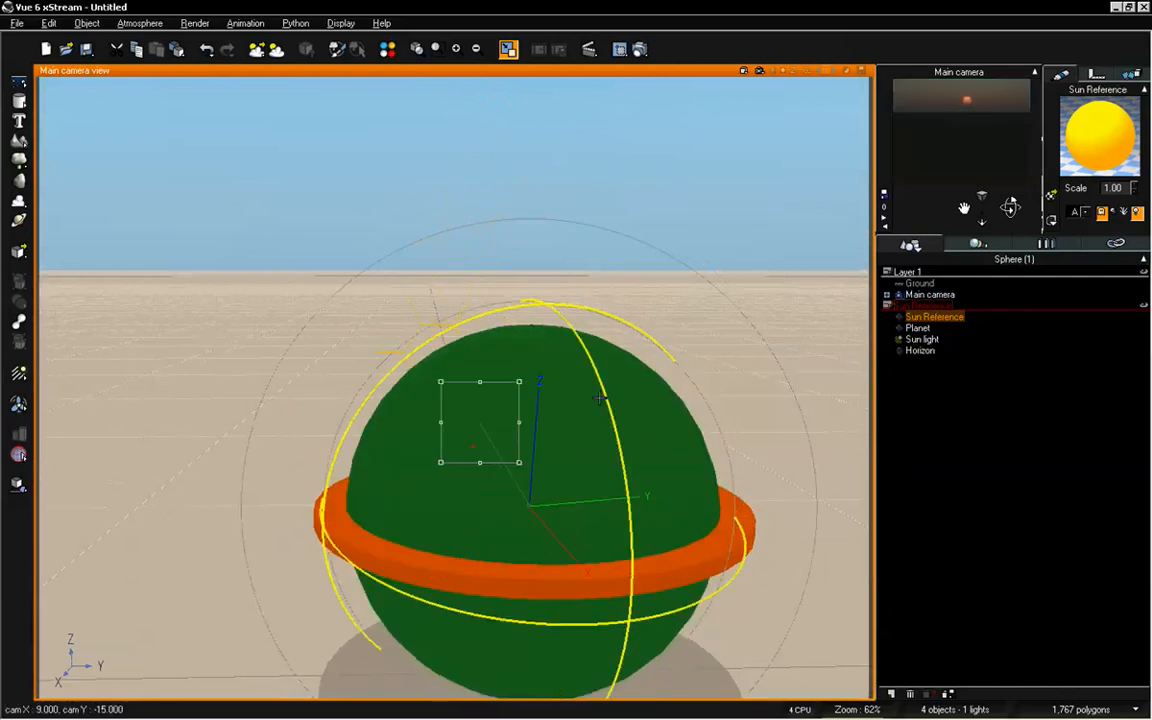
# Reselect the Sun Reference sphere instead of the Planet and swing it upward behind the planet
pyautogui.click(594, 387)
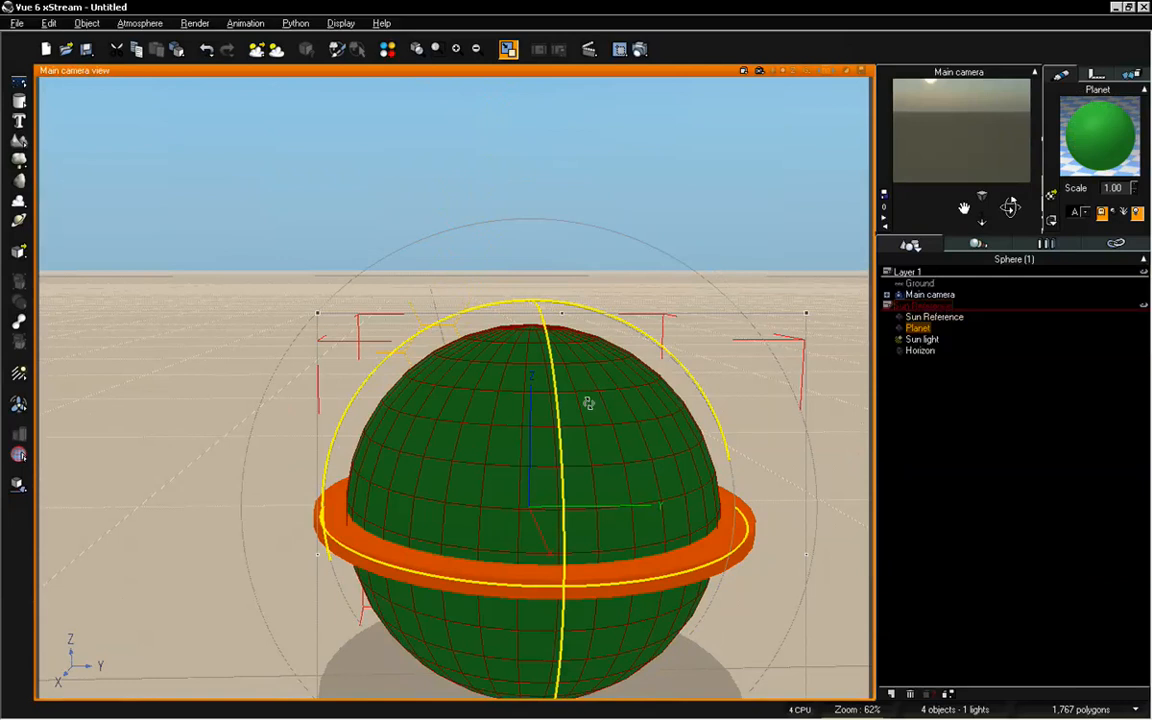
pyautogui.moveTo(586, 404); pyautogui.dragTo(426, 391)
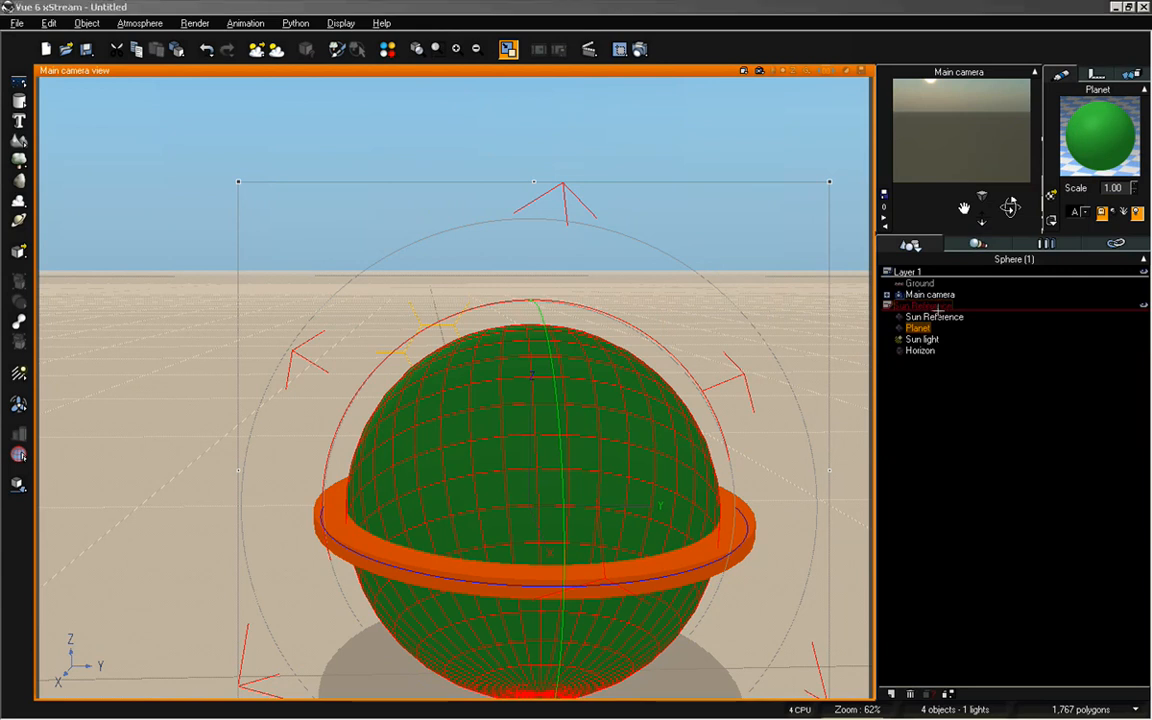
pyautogui.click(947, 380)
pyautogui.click(934, 316)
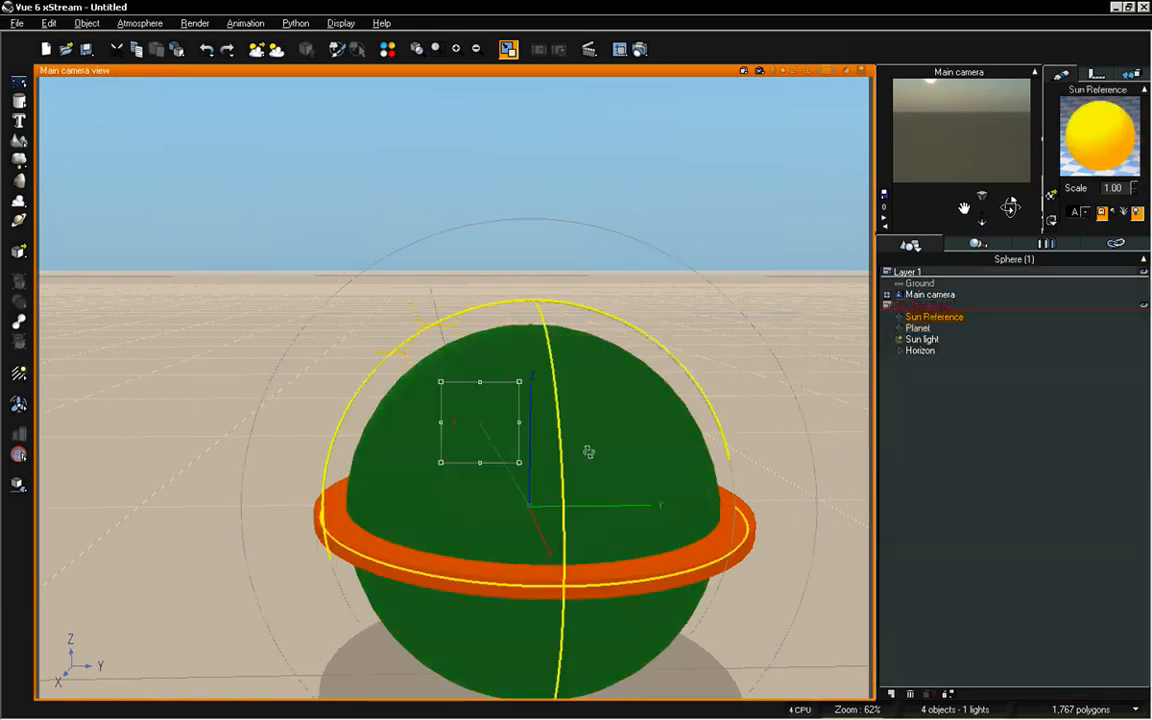
pyautogui.moveTo(588, 452); pyautogui.dragTo(607, 524)
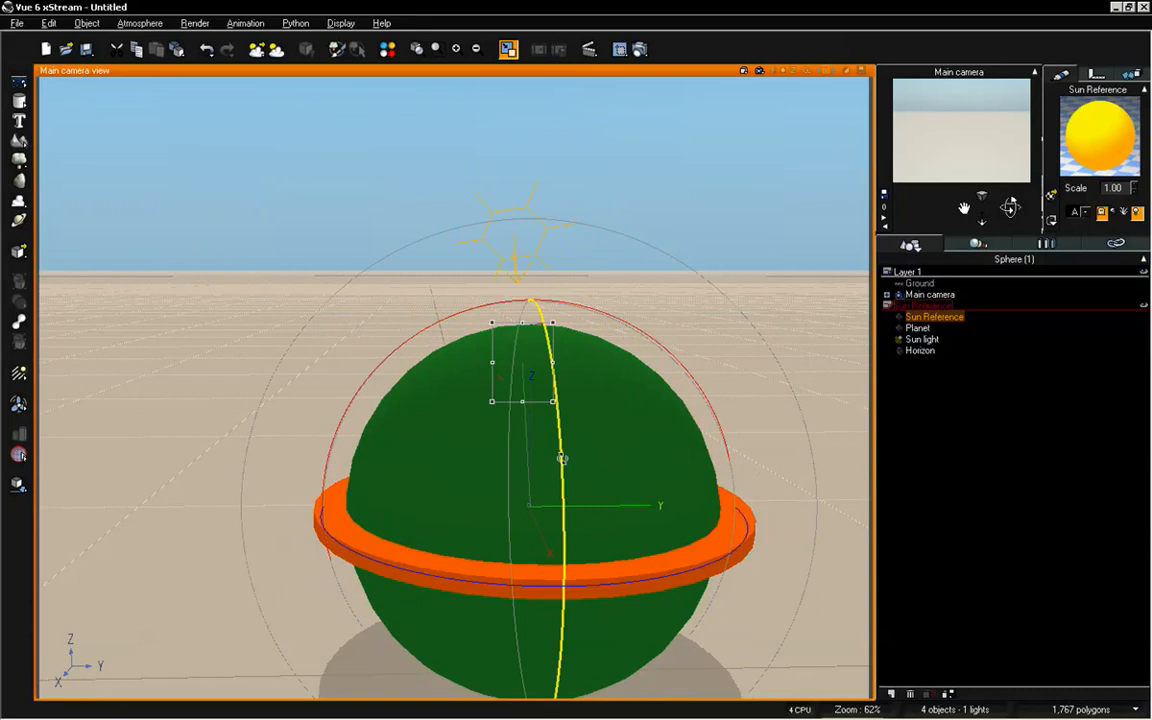
# Rotate the Sun Reference sphere about the Y axis only, adjusting its height behind the planet
pyautogui.moveTo(563, 459); pyautogui.dragTo(563, 430)
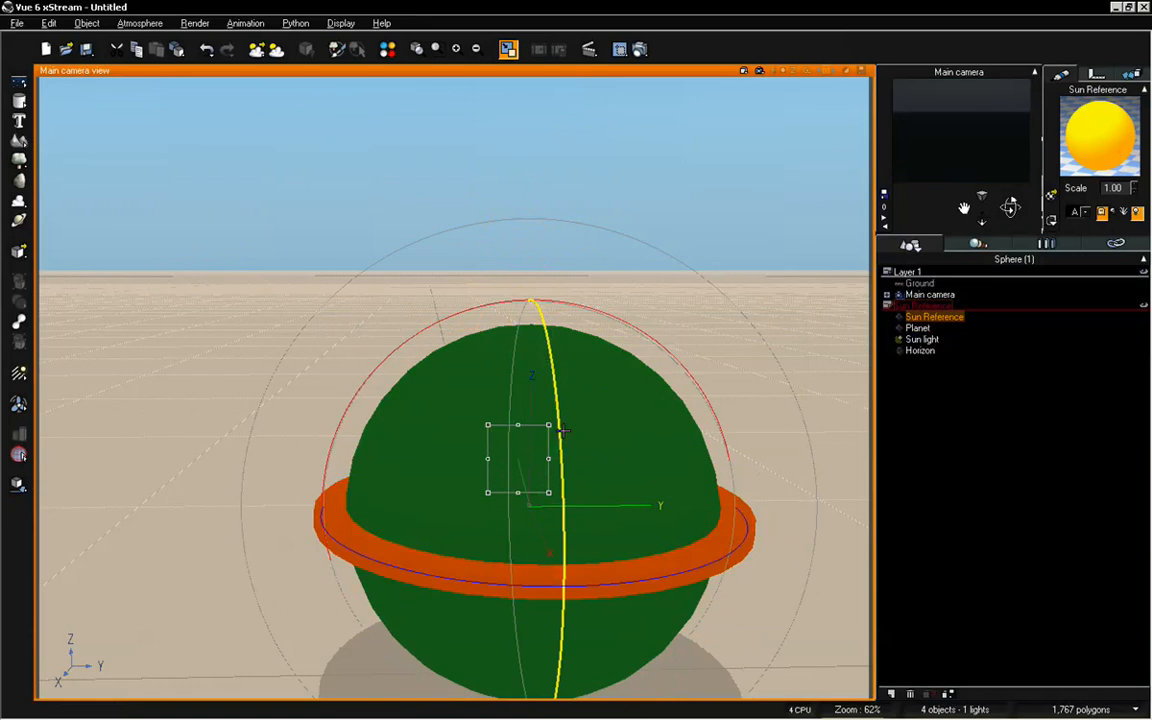
pyautogui.click(564, 440)
pyautogui.click(566, 444)
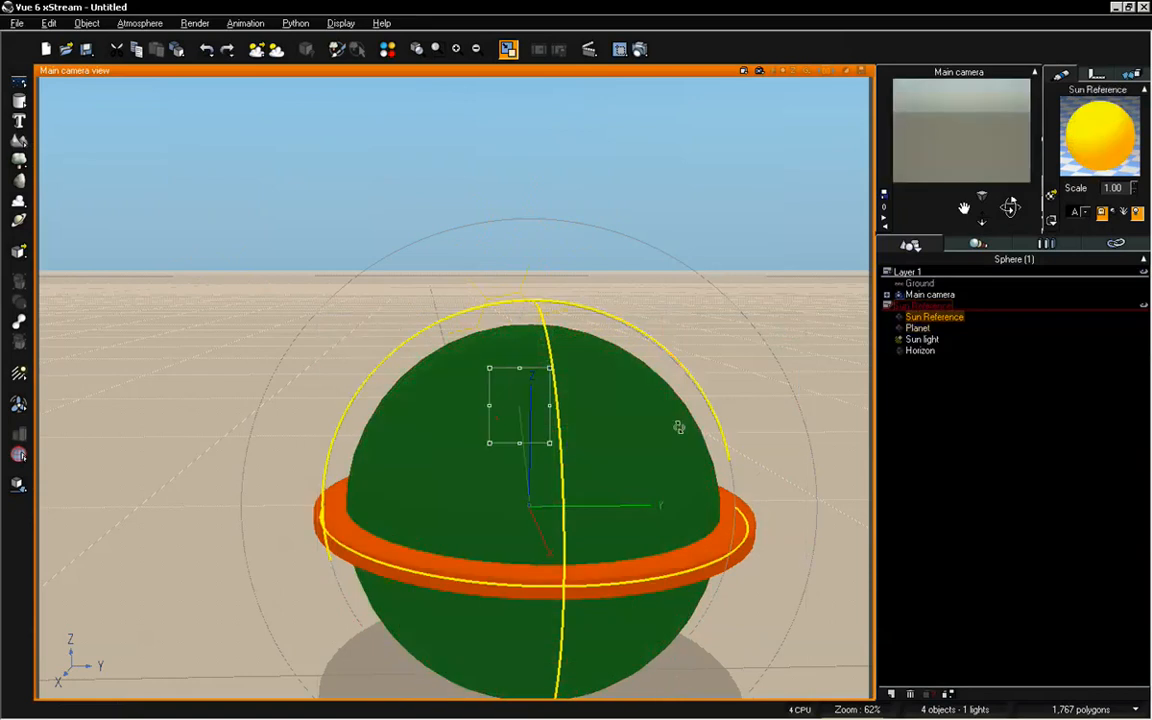
# Swing the Sun Reference sphere around to the planet's left side, just above the horizon ring
pyautogui.click(917, 328)
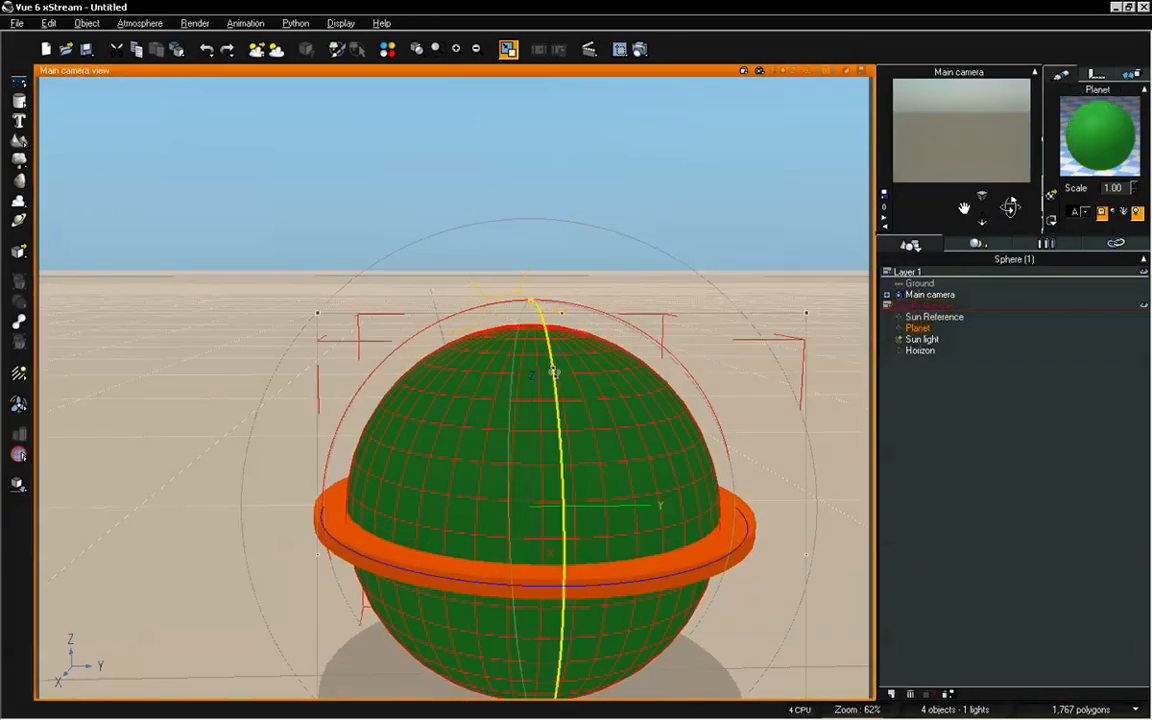
pyautogui.click(917, 317)
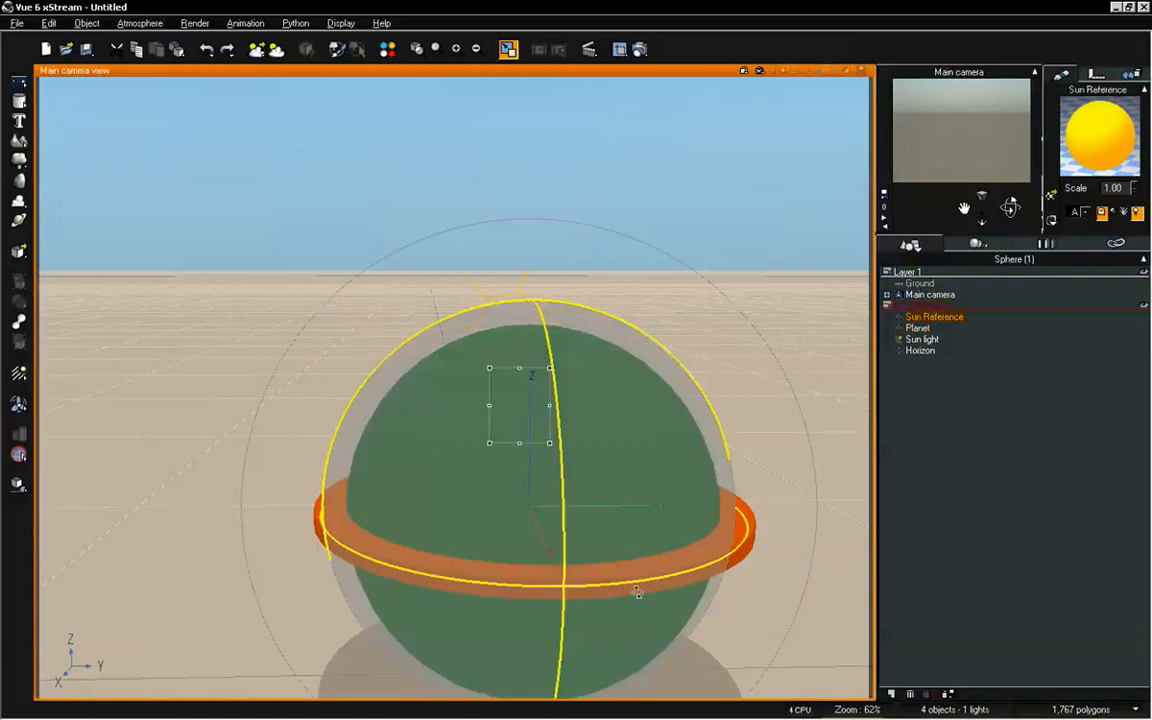
pyautogui.moveTo(729, 573); pyautogui.dragTo(987, 494)
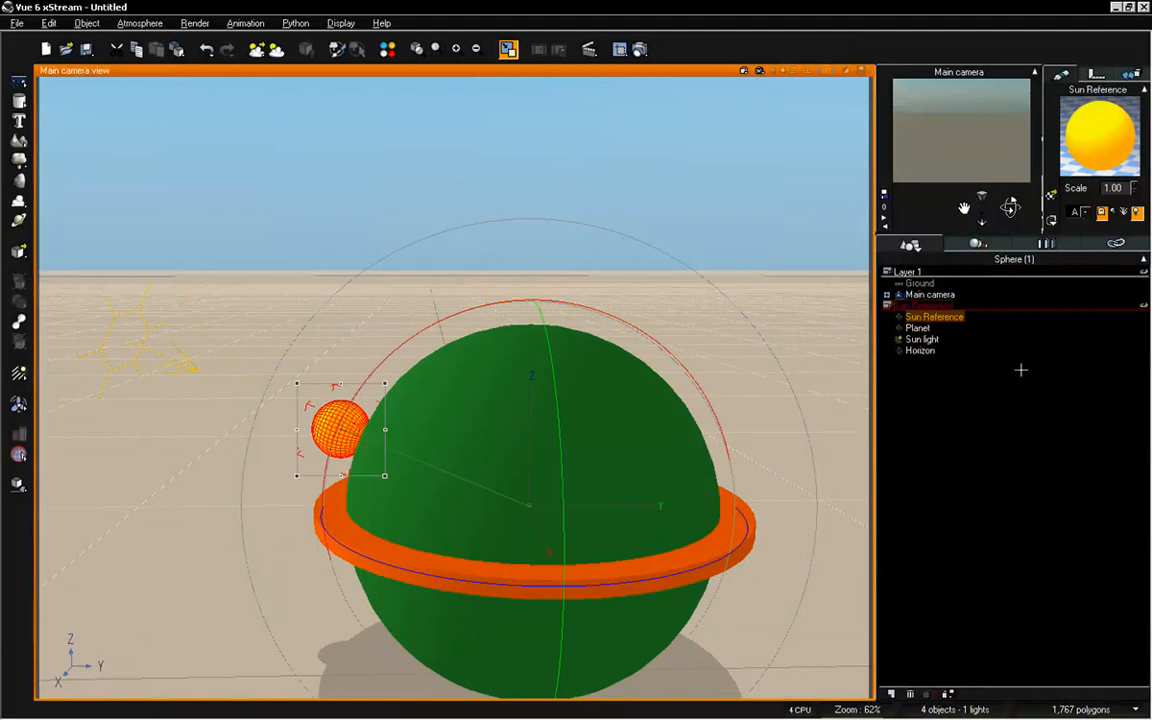
# Rotate the Sun Reference sphere over the planet's top and around to the upper right of the planet
pyautogui.scroll(-4, 455, 385)
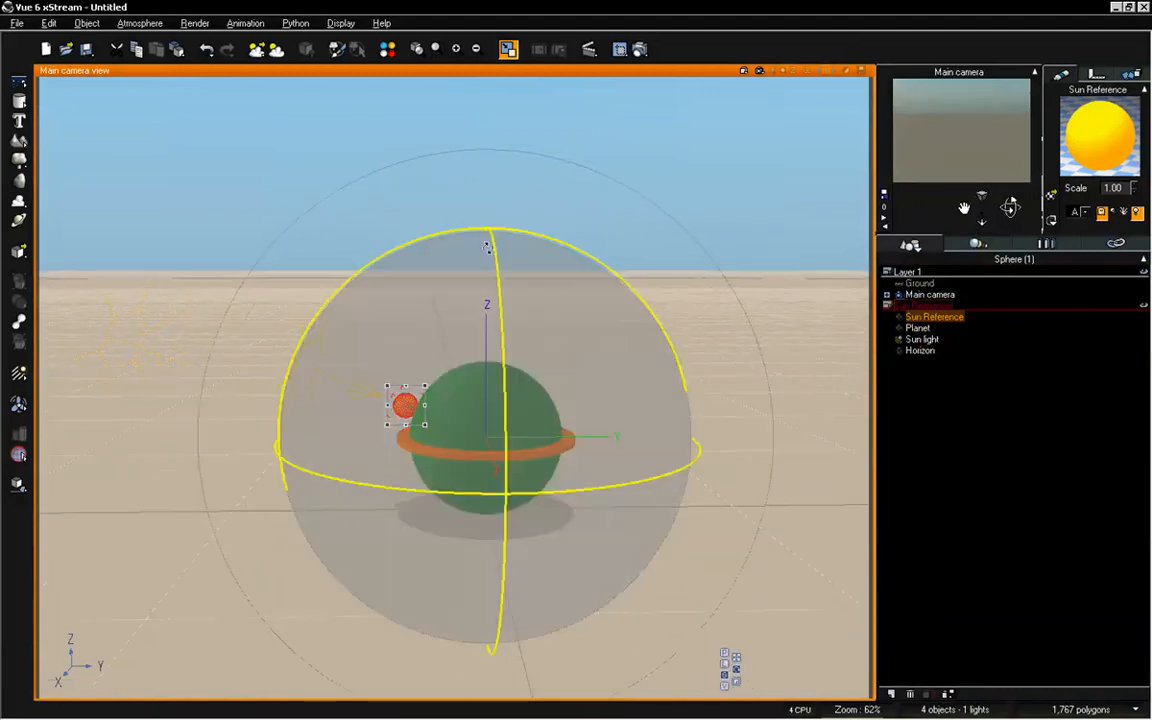
pyautogui.moveTo(458, 234); pyautogui.dragTo(663, 242)
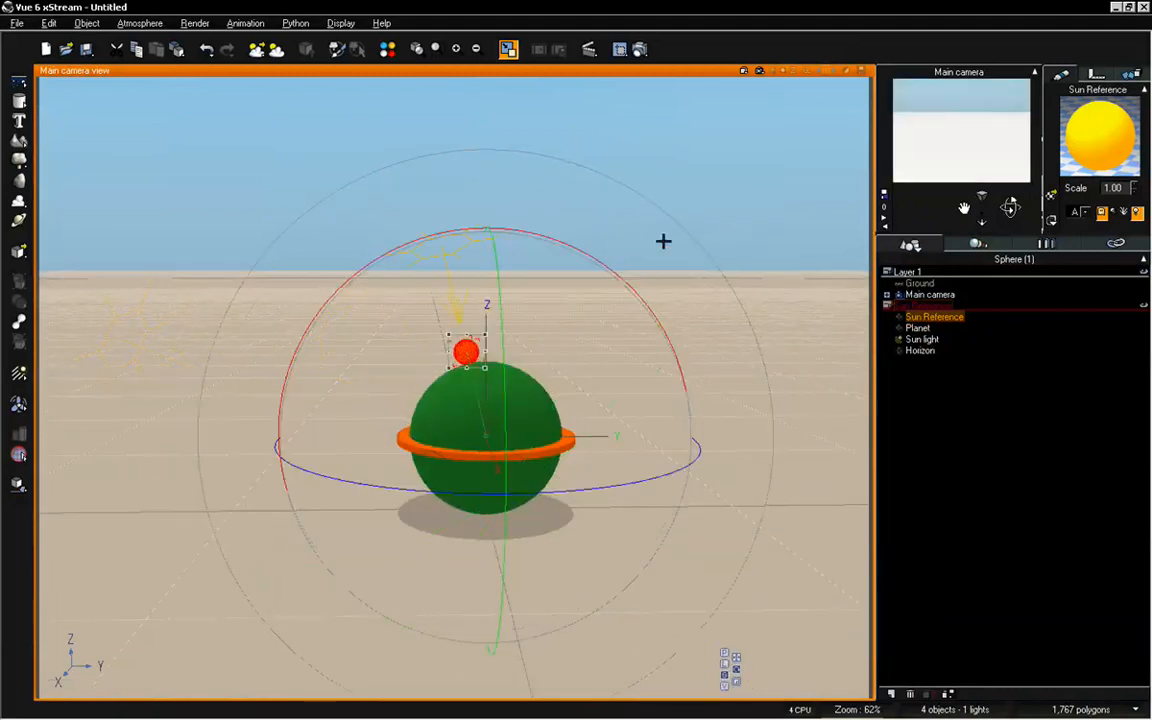
pyautogui.moveTo(419, 235); pyautogui.dragTo(618, 392)
pyautogui.moveTo(987, 219)
pyautogui.mouseDown()
pyautogui.moveTo(987, 189)
pyautogui.moveTo(970, 207)
pyautogui.moveTo(1010, 212)
pyautogui.moveTo(1010, 224)
pyautogui.moveTo(1003, 212)
pyautogui.moveTo(985, 230)
pyautogui.mouseUp()
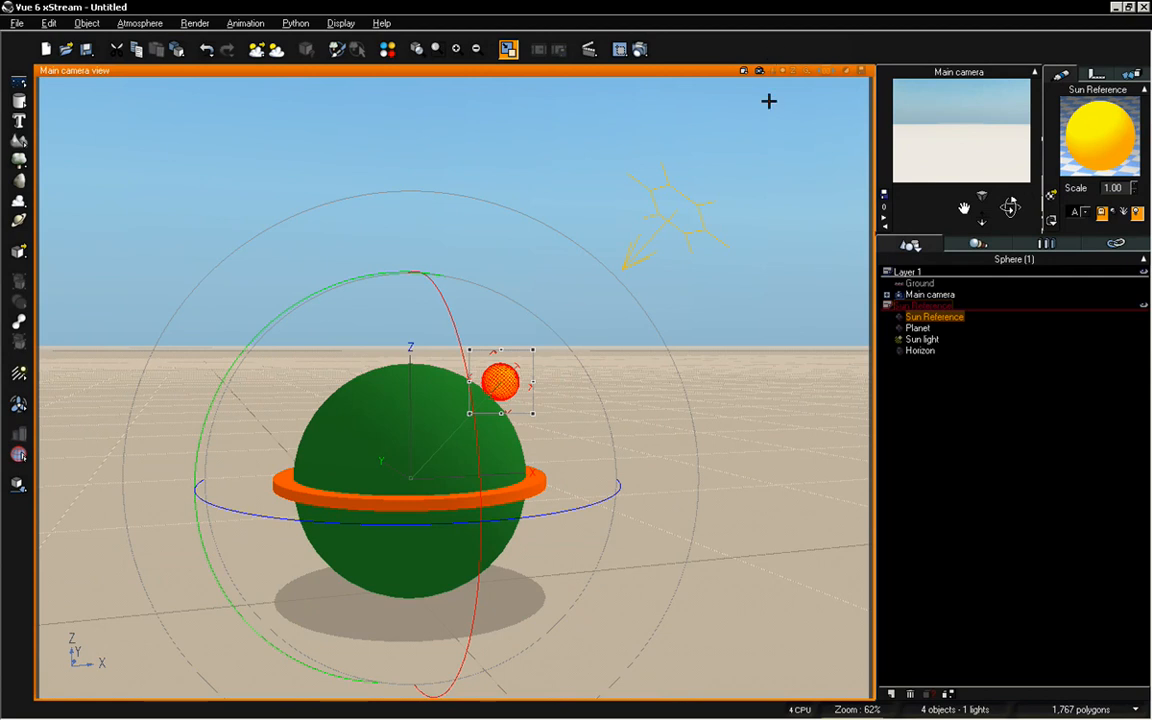
# Examine the rig in the top, front and side views, then return to the maximized main camera view
pyautogui.doubleClick(711, 72)
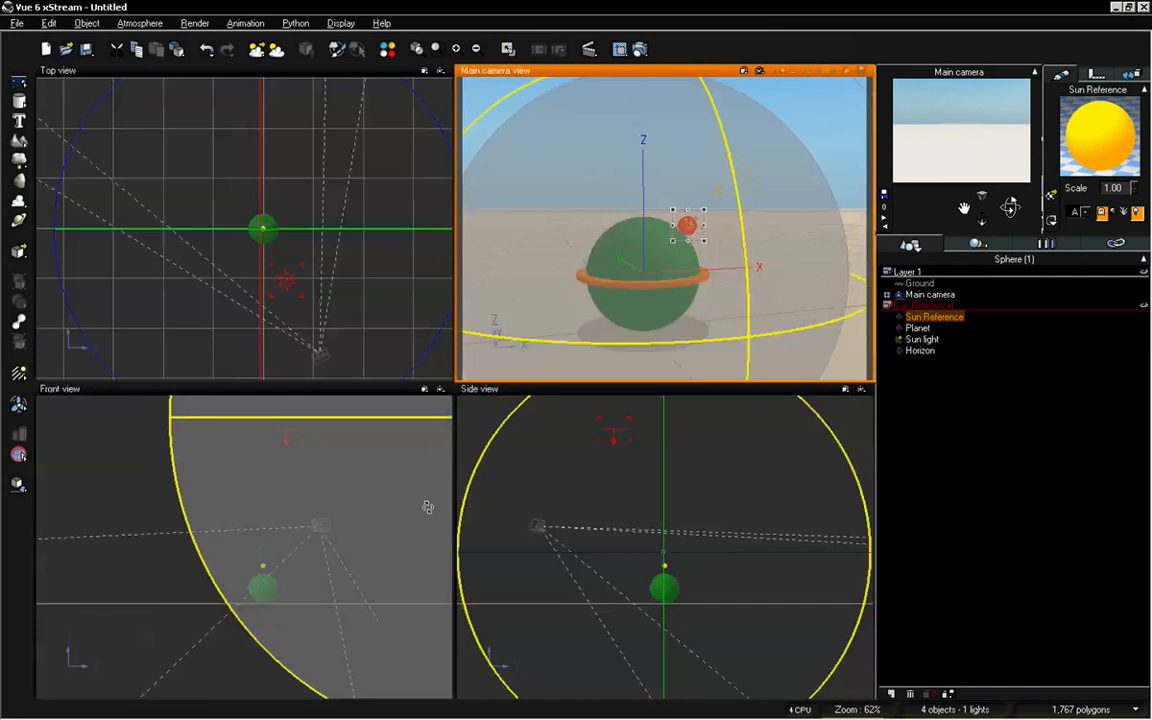
pyautogui.click(291, 458)
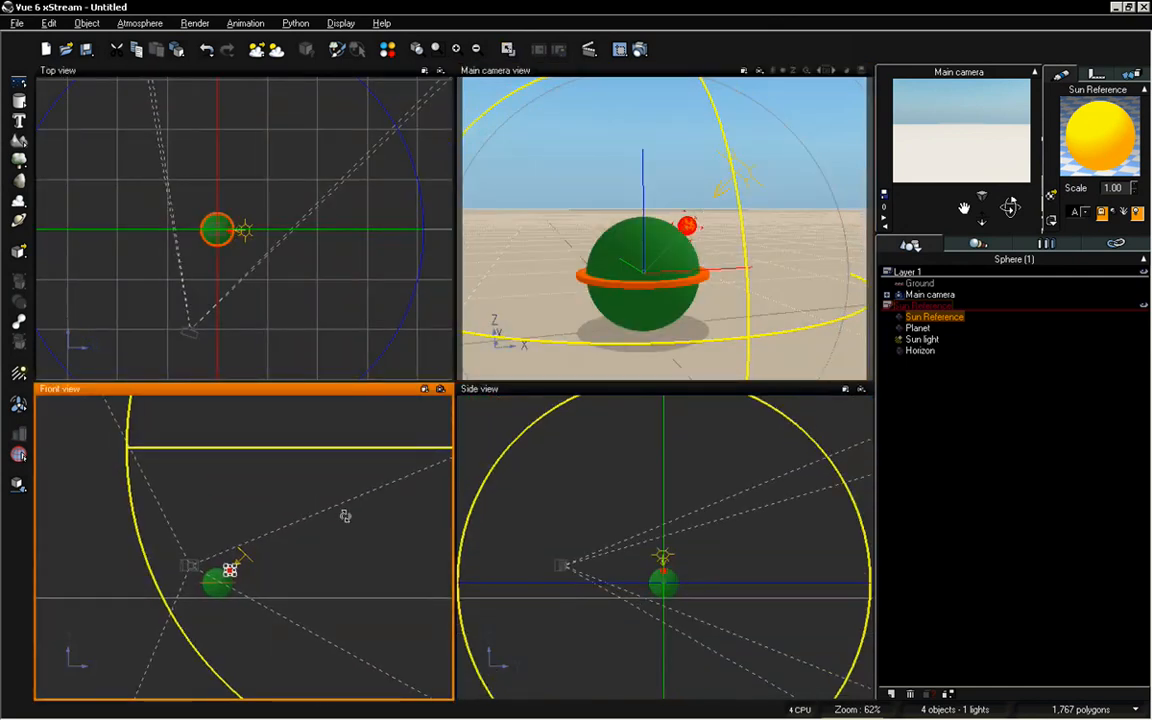
pyautogui.scroll(5, 346, 516)
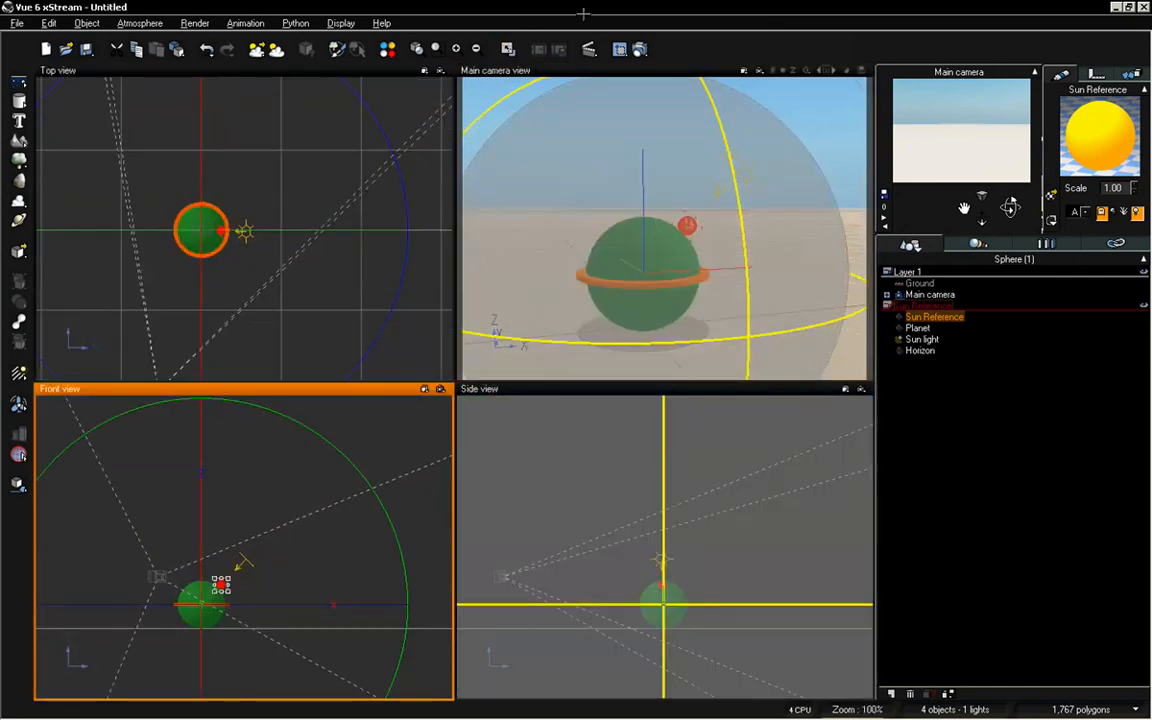
pyautogui.doubleClick(604, 70)
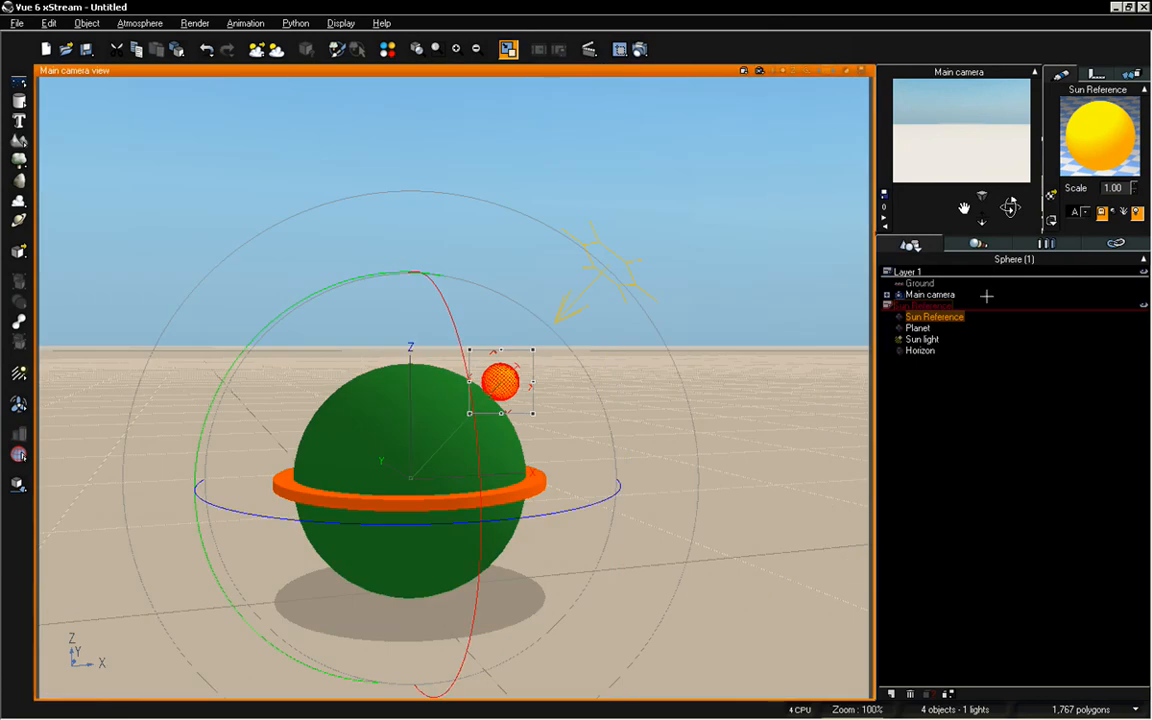
# Check the sun's azimuth and pitch in the Atmosphere Editor
pyautogui.press('F4')
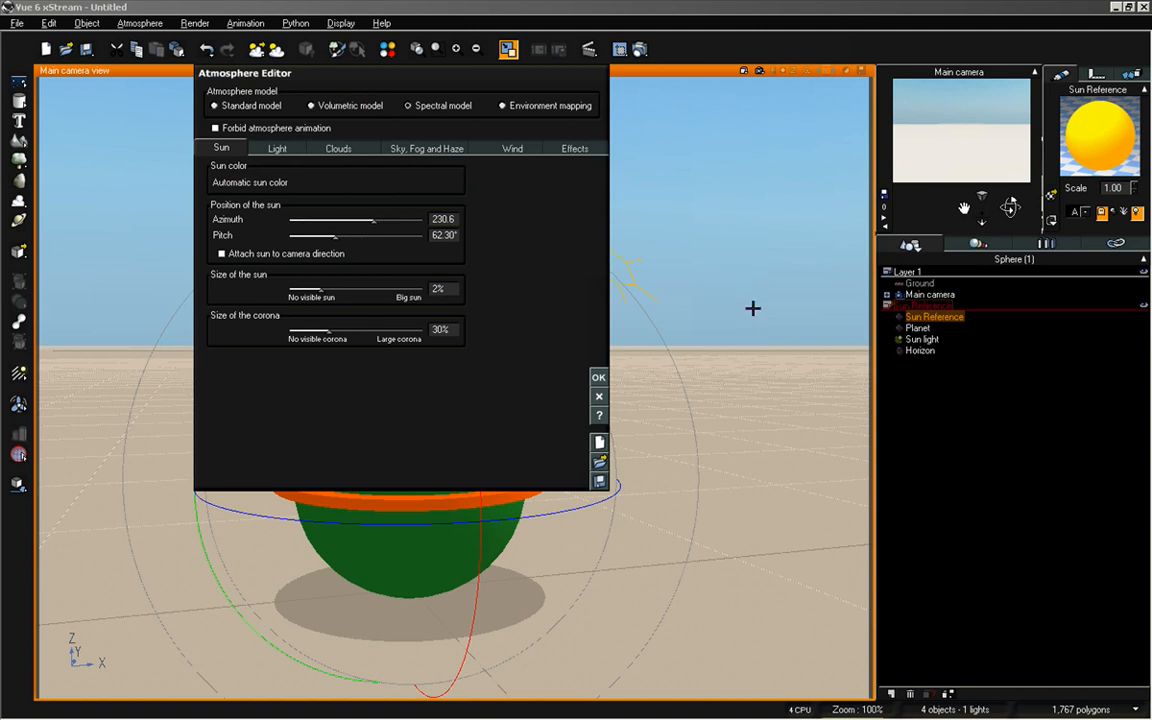
pyautogui.click(599, 377)
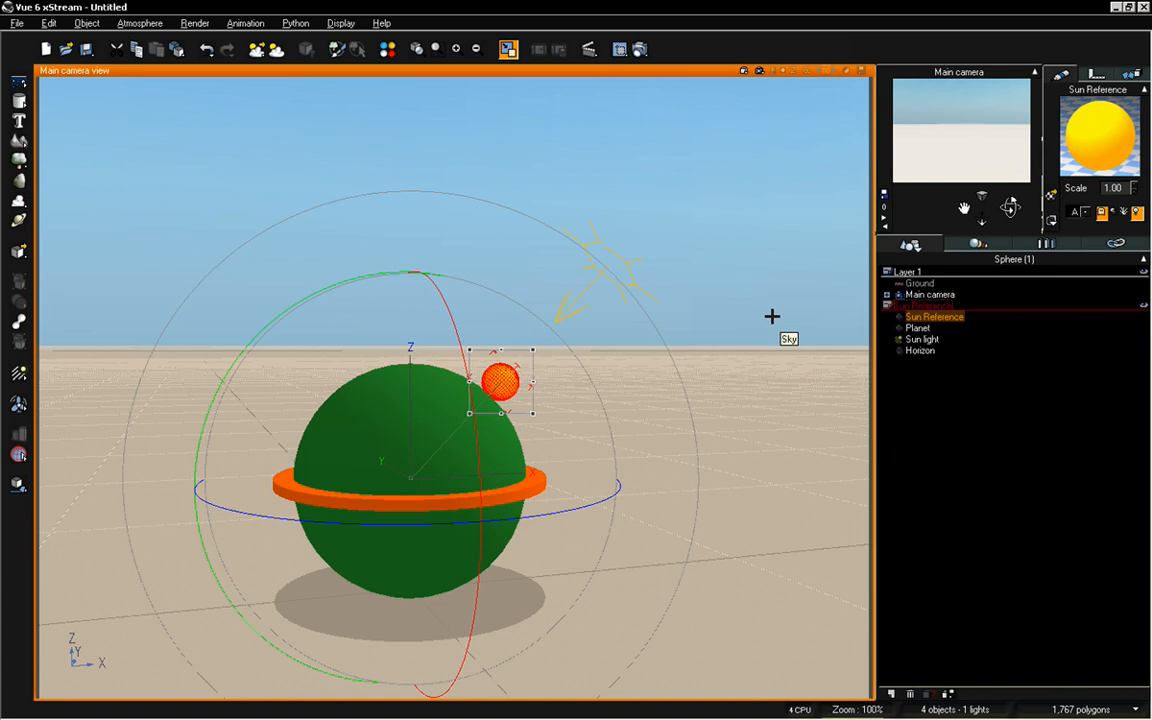
pyautogui.doubleClick(772, 316)
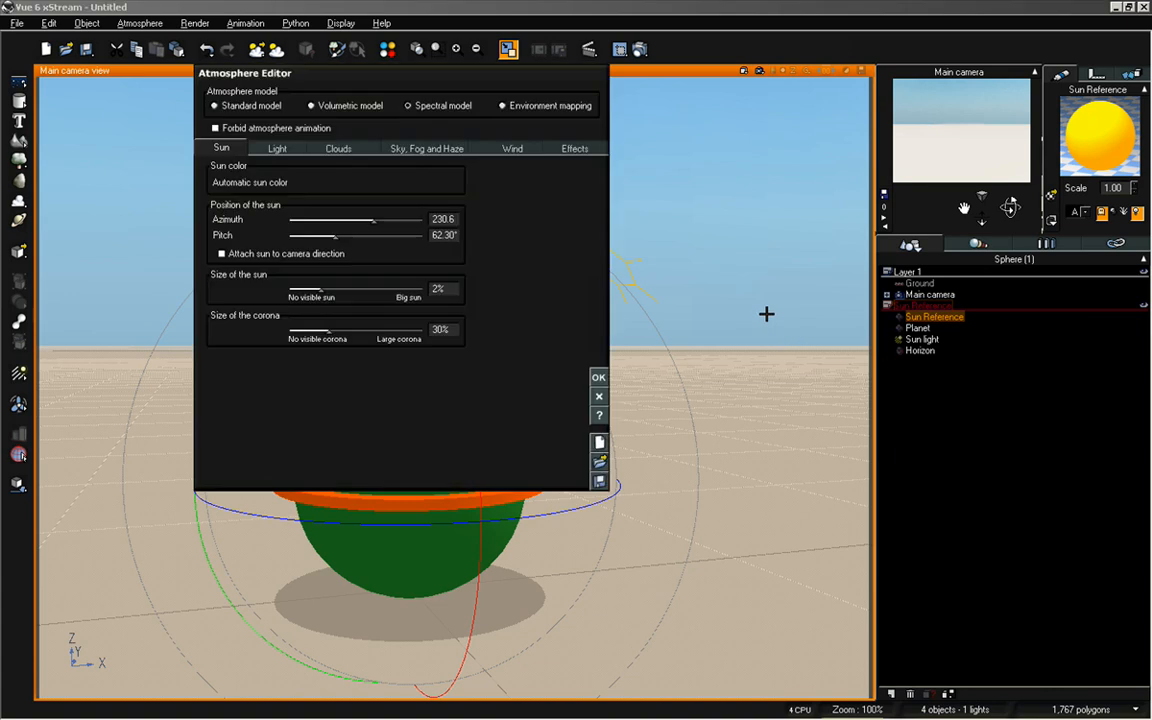
pyautogui.click(599, 397)
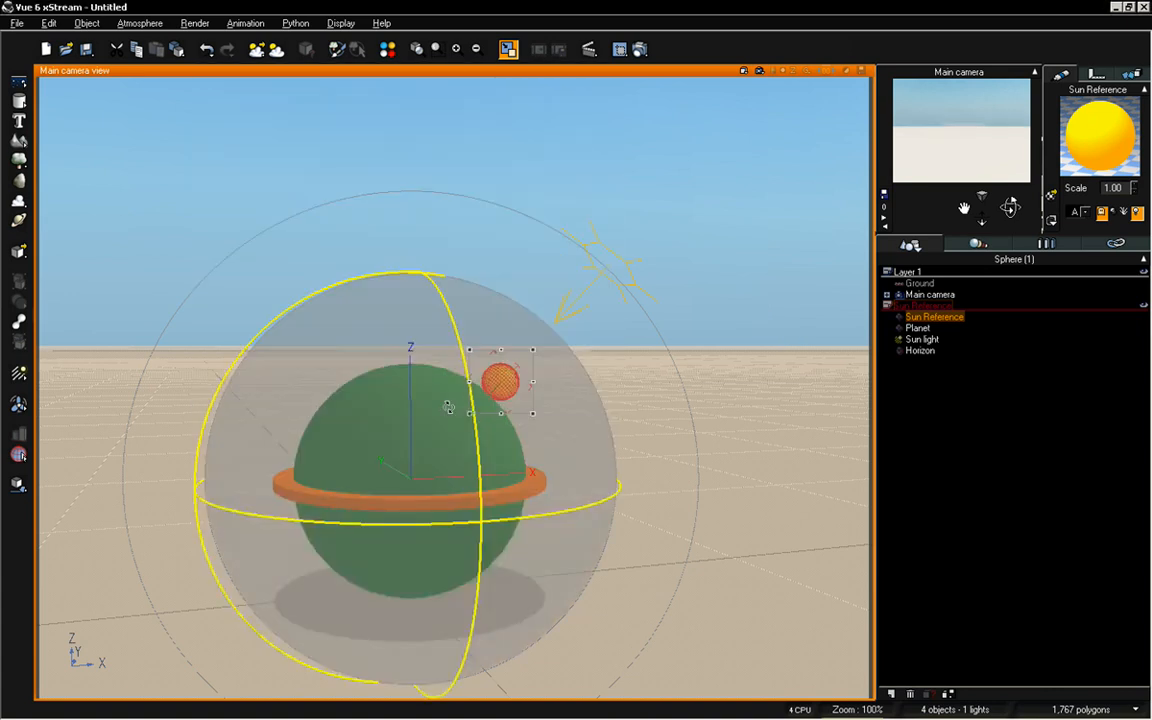
# Rotate the Sun Reference sphere to the planet's upper left and recheck the sun's azimuth and pitch in the Atmosphere Editor
pyautogui.moveTo(438, 462); pyautogui.dragTo(320, 454)
pyautogui.press('F4')
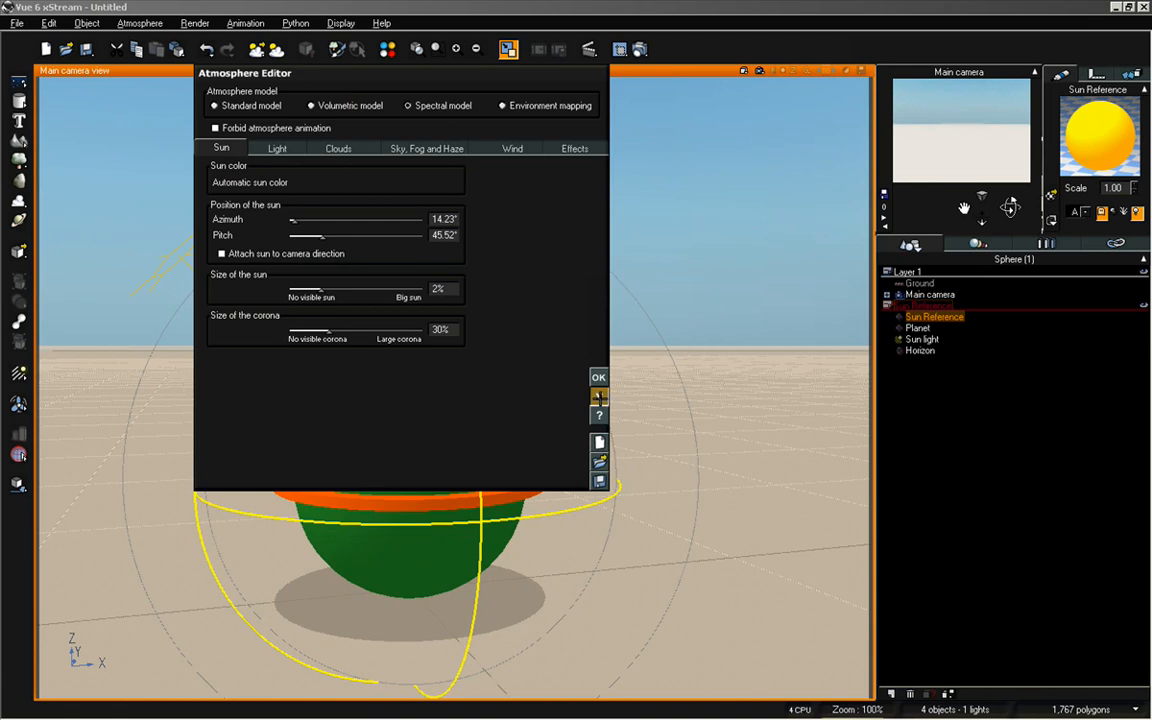
pyautogui.click(598, 397)
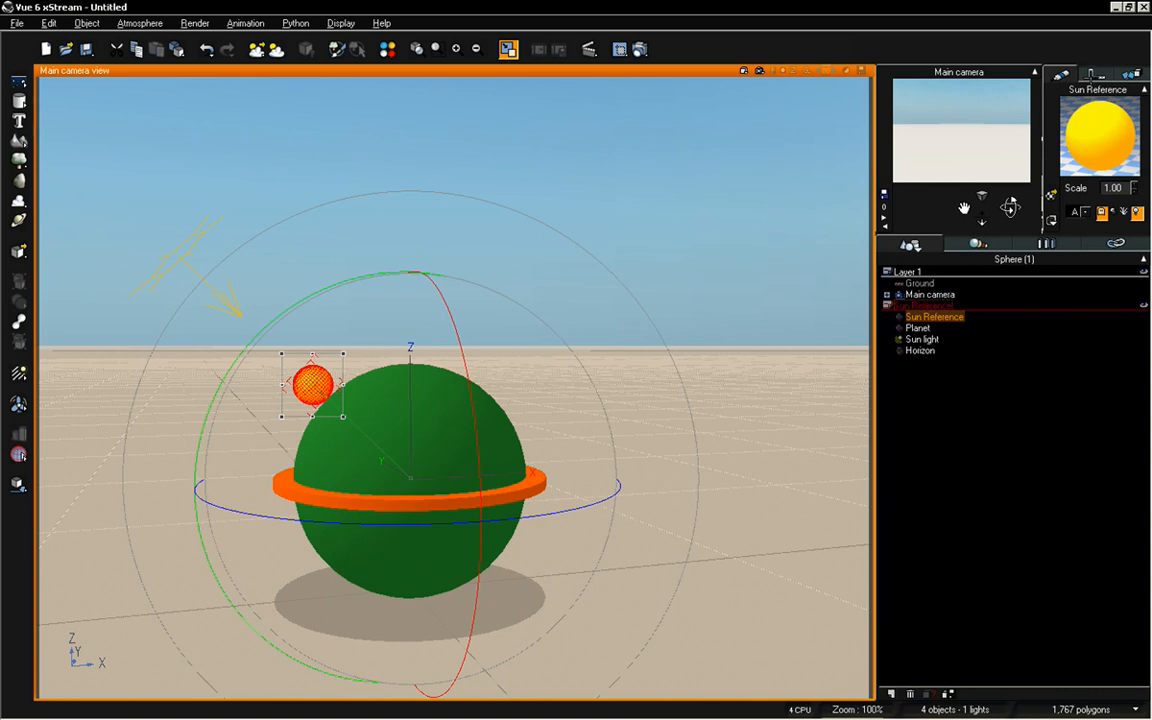
# Compare the orientation values of the Sun Reference sphere and the Sun light, ending with the Sun Reference selected
pyautogui.click(1096, 74)
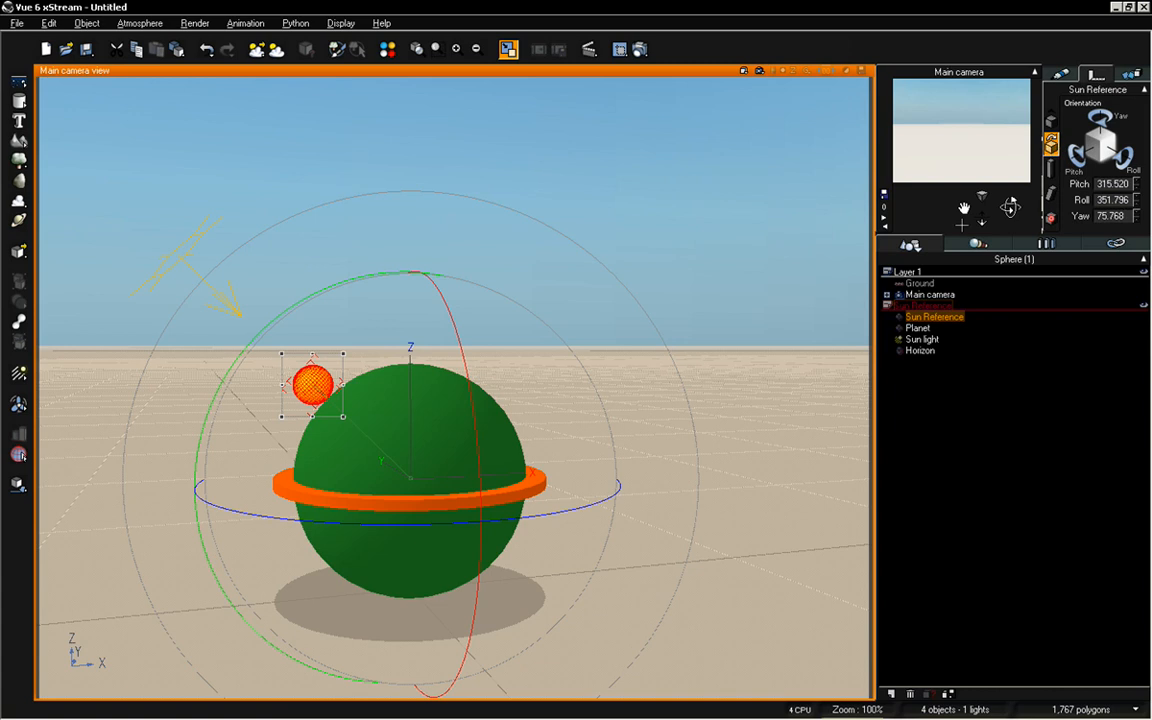
pyautogui.click(922, 340)
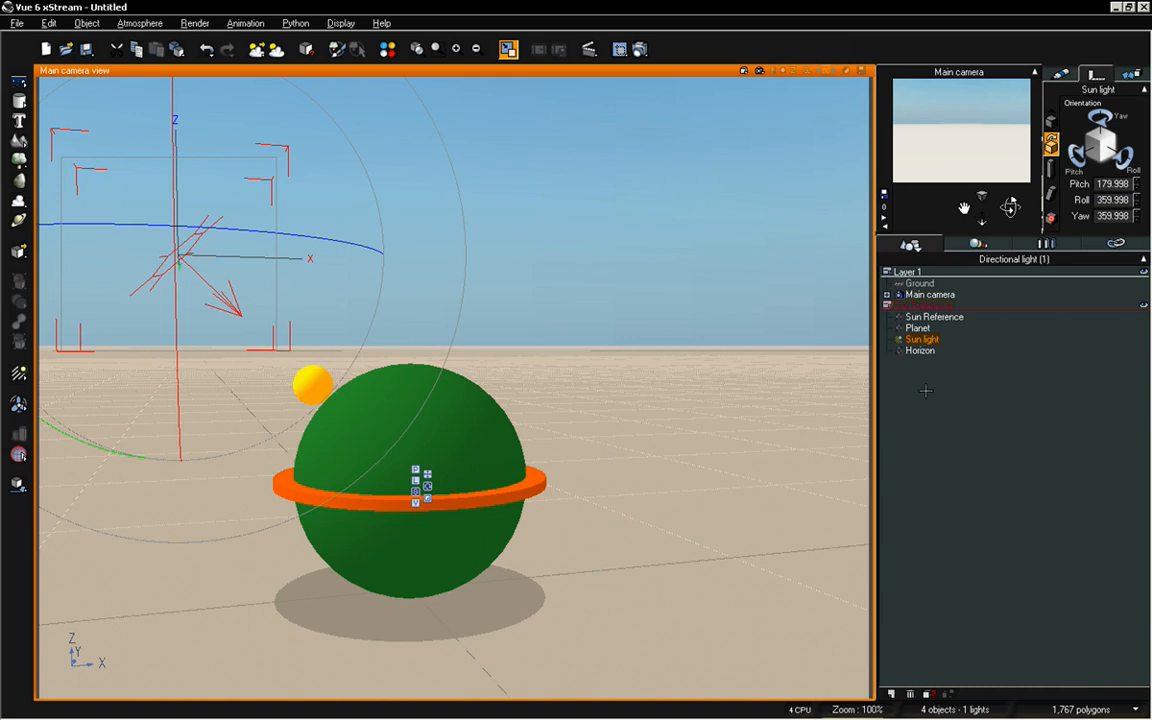
pyautogui.click(910, 318)
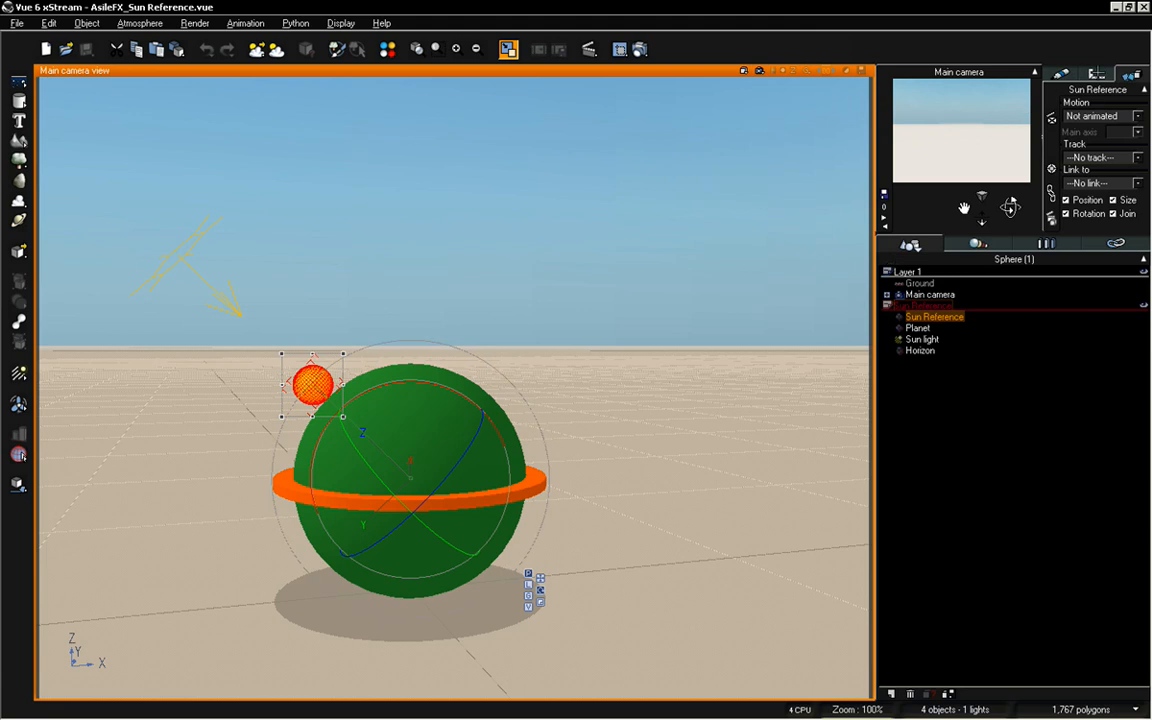
# Reset the Sun Reference sphere's orientation to 0 for pitch, roll and yaw, and deselect it
pyautogui.click(1096, 76)
pyautogui.click(1050, 143)
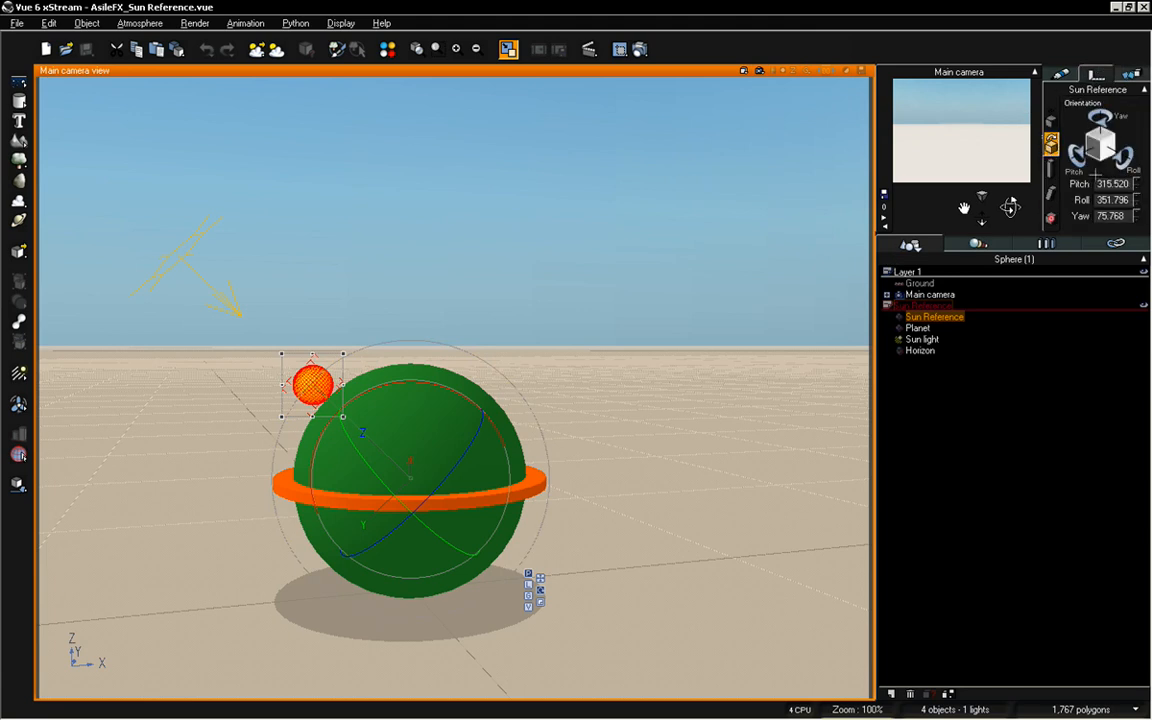
pyautogui.doubleClick(1113, 185)
pyautogui.write('0')
pyautogui.press('Tab')
pyautogui.write('0')
pyautogui.press('Tab')
pyautogui.write('0')
pyautogui.press('Return')
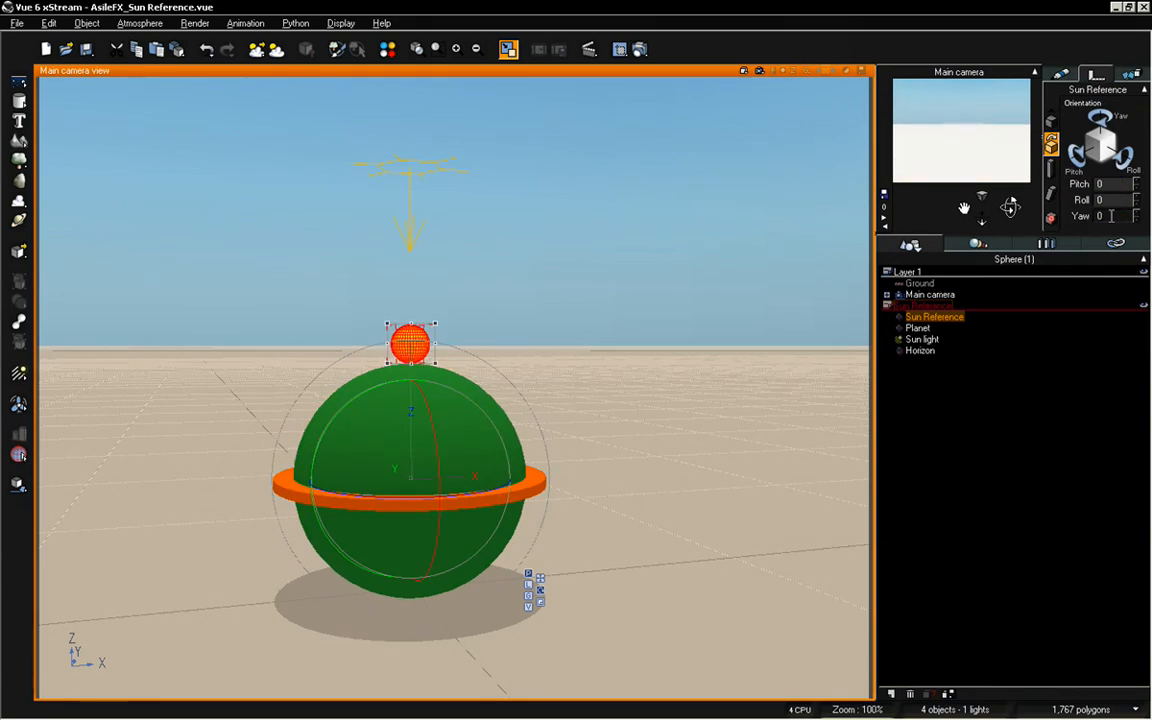
pyautogui.click(977, 408)
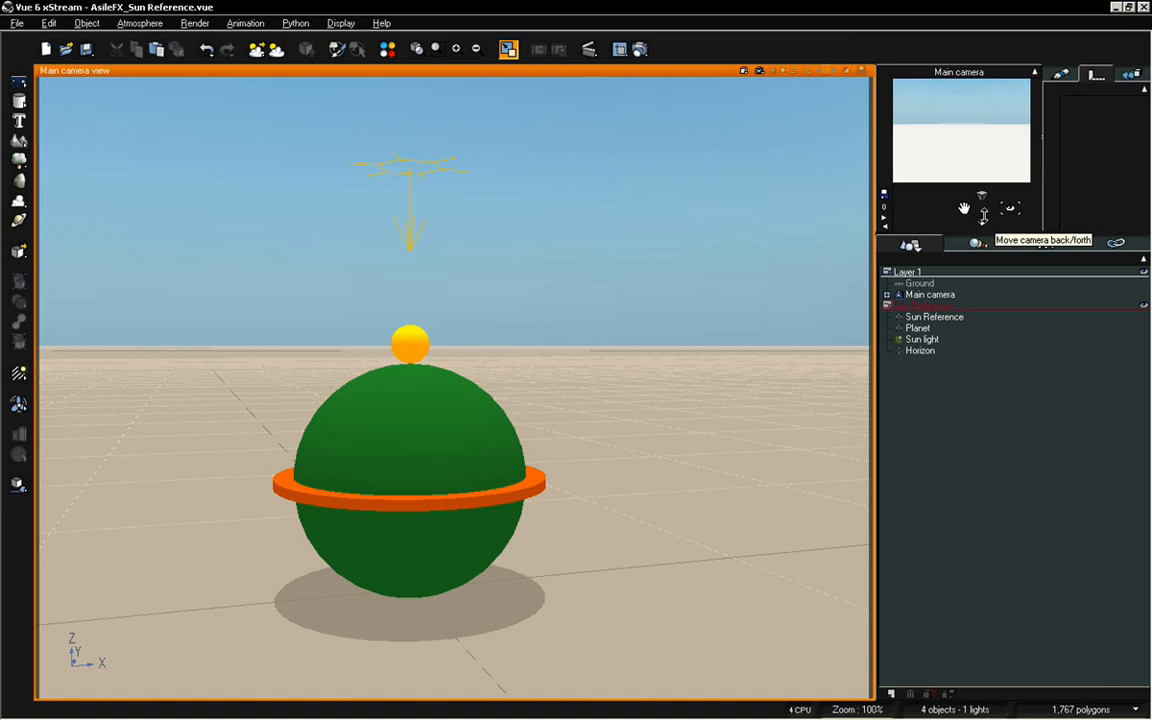
# Cycle the Sun Reference layer through its locked and hidden states and return it to active
pyautogui.click(1144, 304)
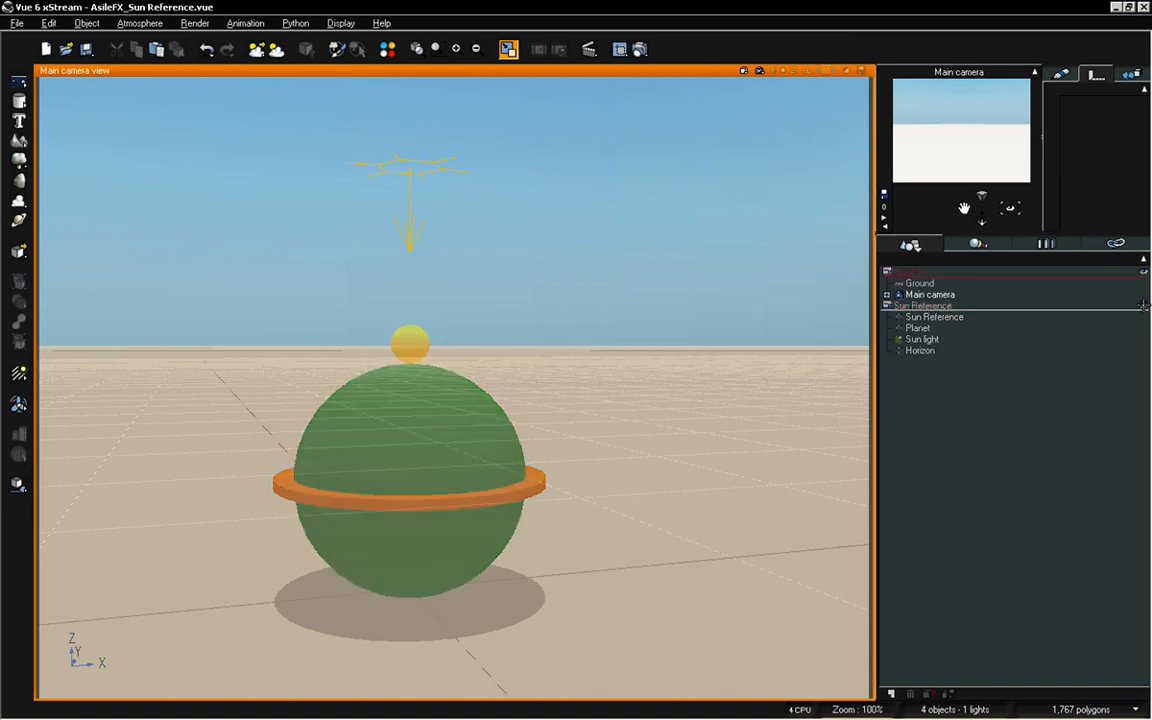
pyautogui.click(1144, 304)
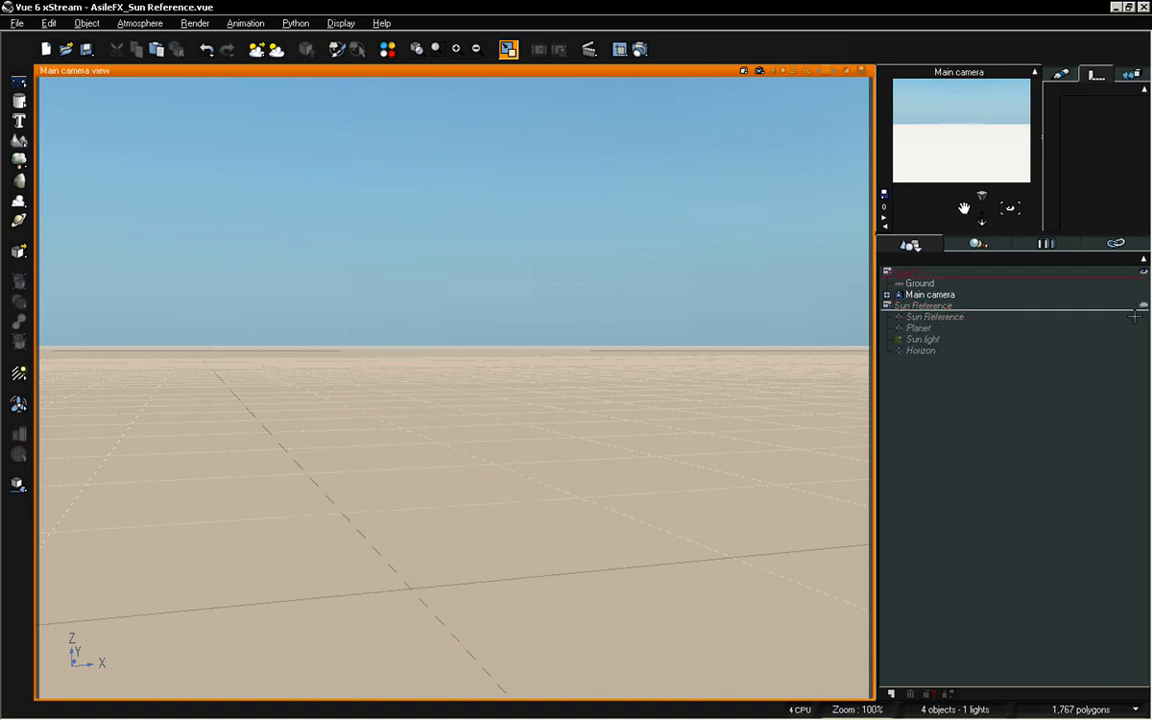
pyautogui.click(1141, 304)
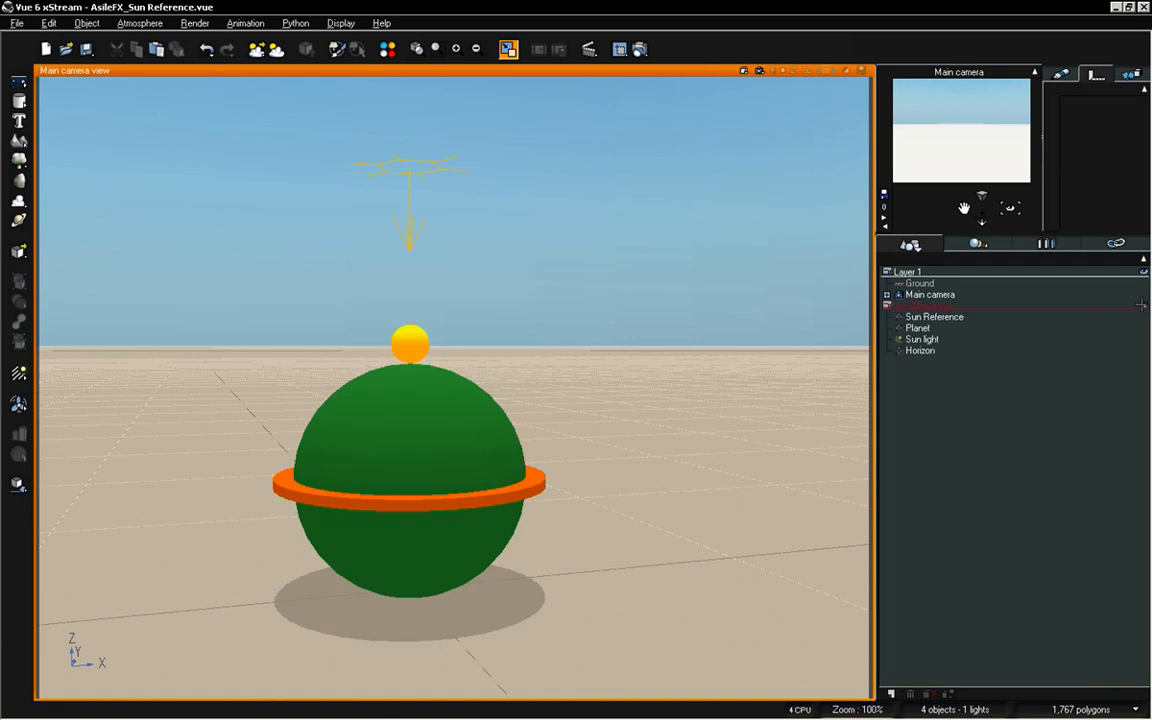
pyautogui.click(1141, 305)
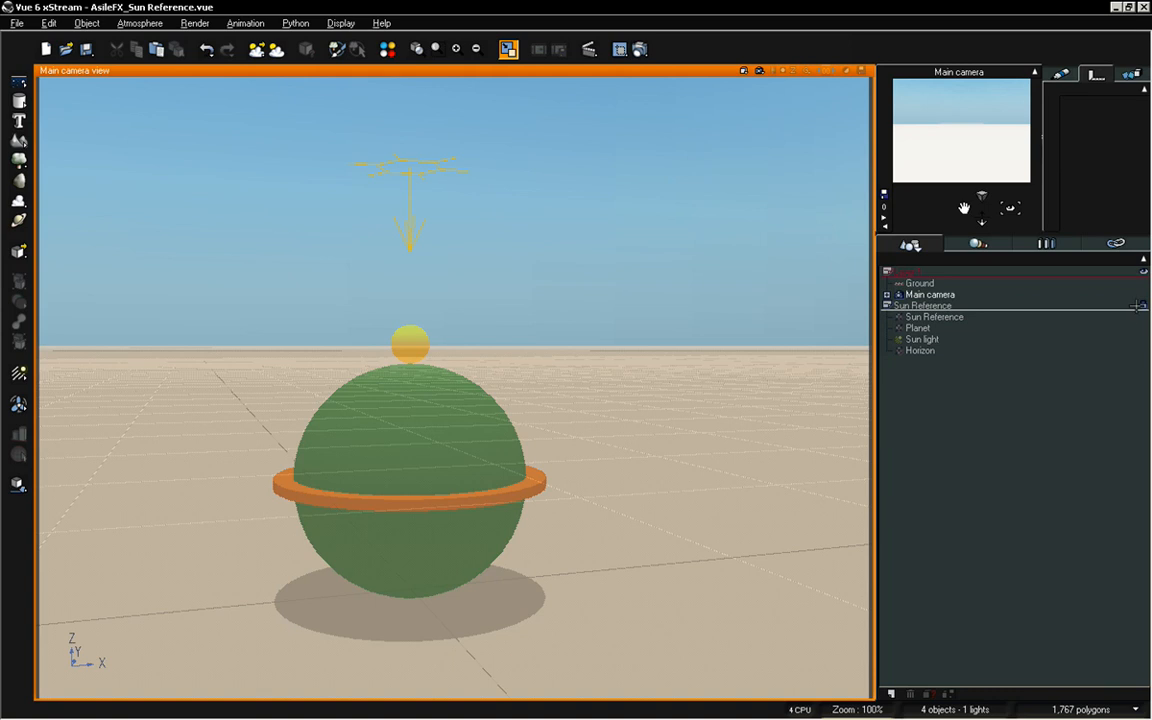
pyautogui.click(1141, 305)
pyautogui.click(1142, 305)
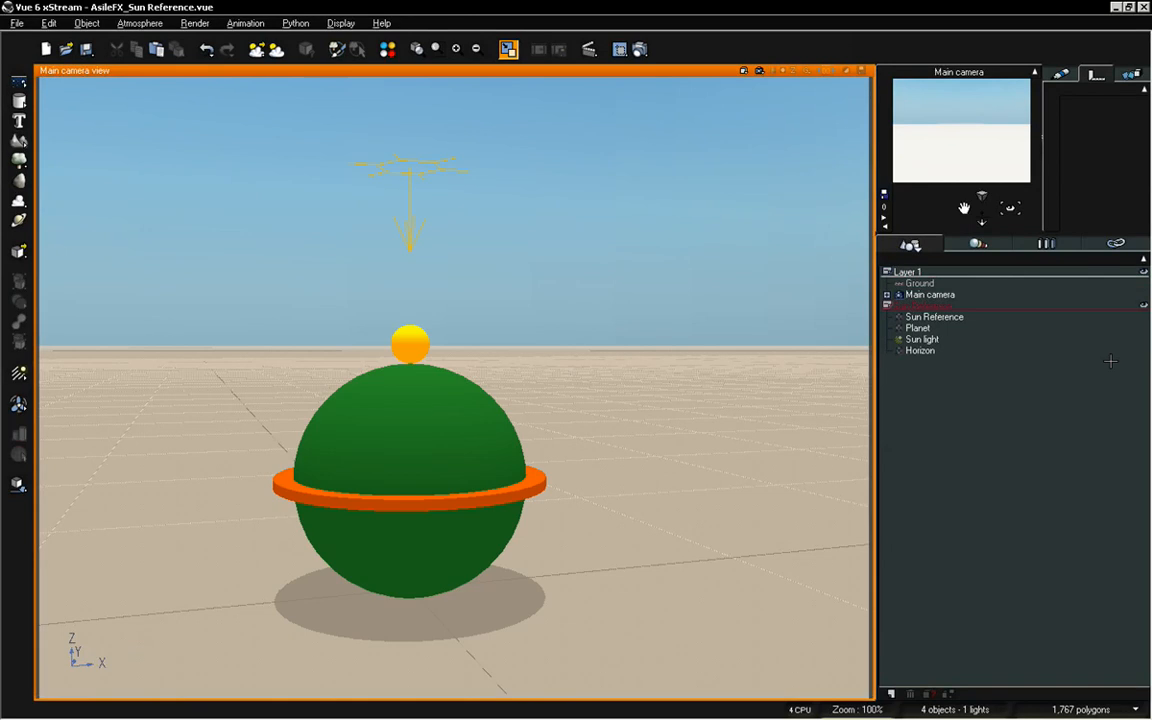
# Set the global transparency of the Planet's material to 38% and deselect the Planet
pyautogui.click(919, 328)
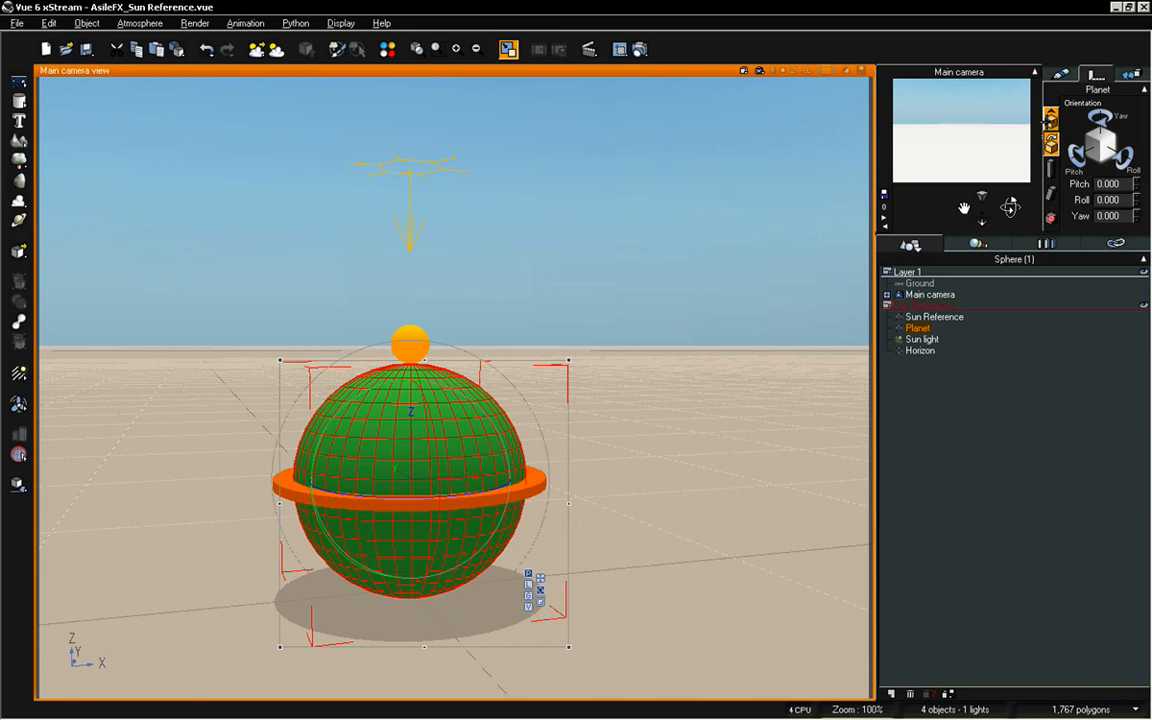
pyautogui.click(1060, 74)
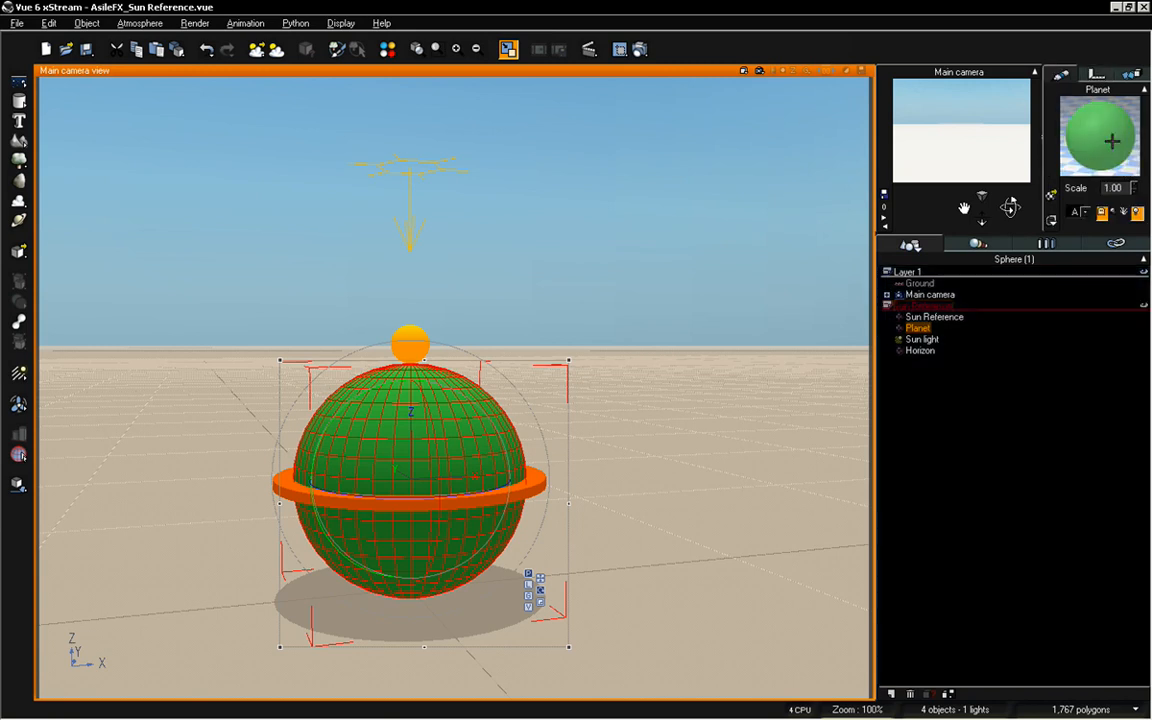
pyautogui.doubleClick(1111, 141)
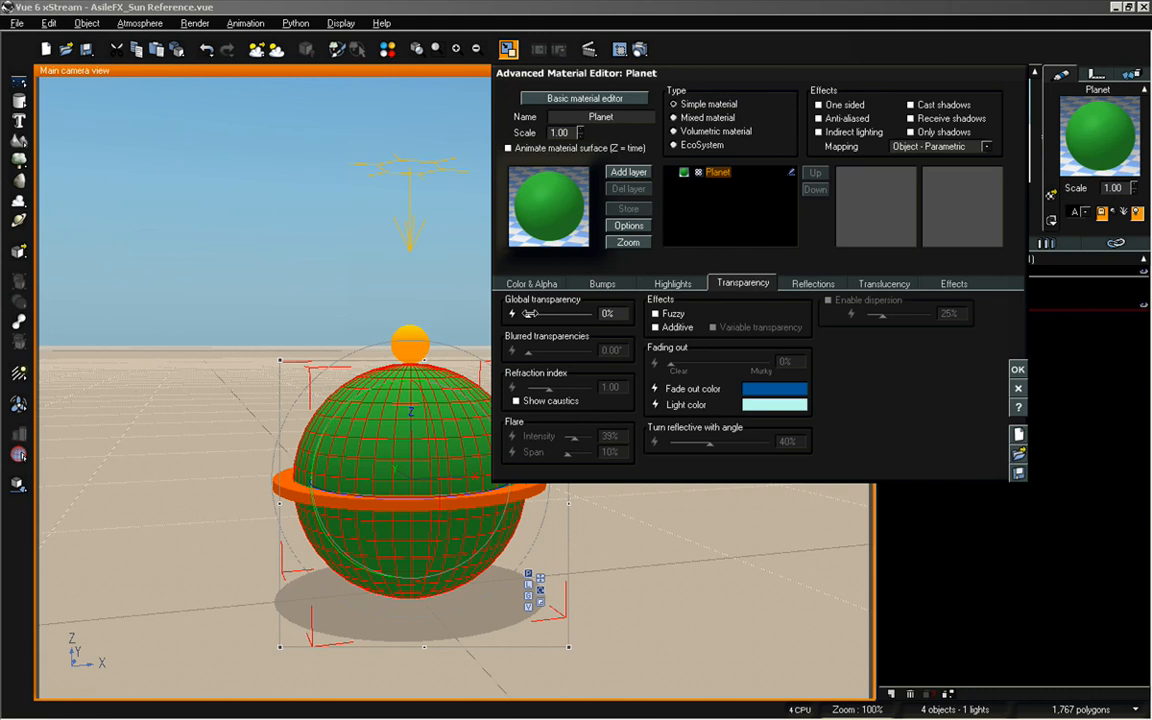
pyautogui.moveTo(530, 315); pyautogui.dragTo(552, 316)
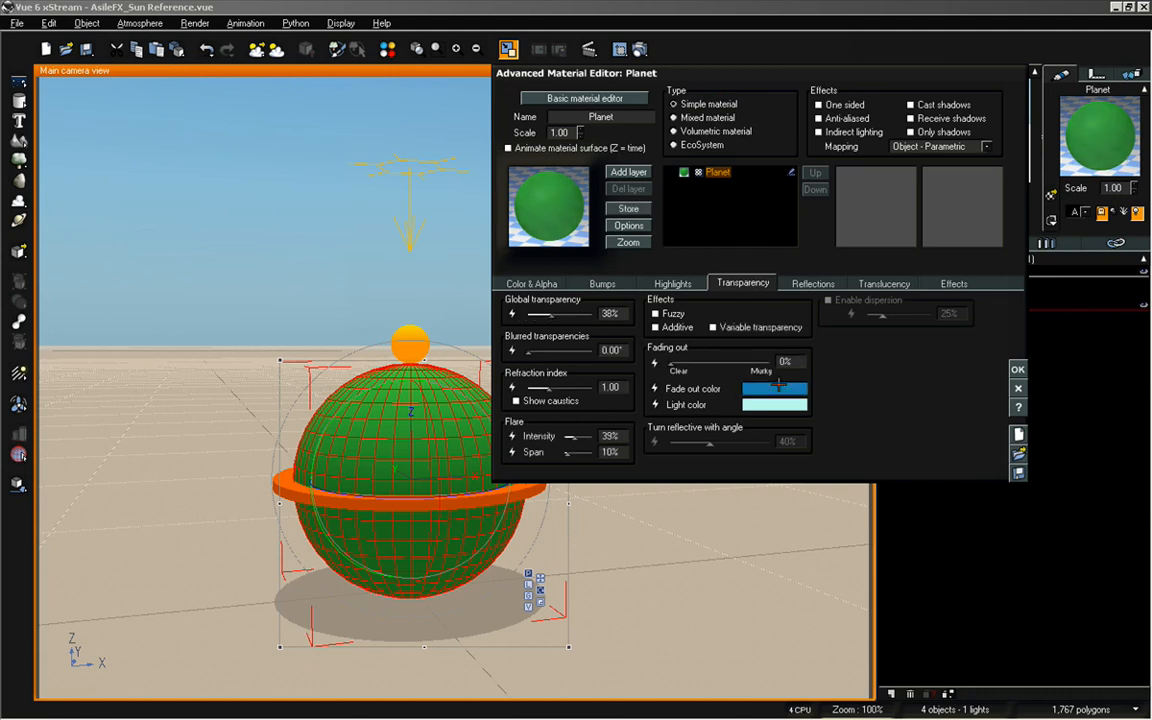
pyautogui.click(1017, 369)
pyautogui.click(986, 386)
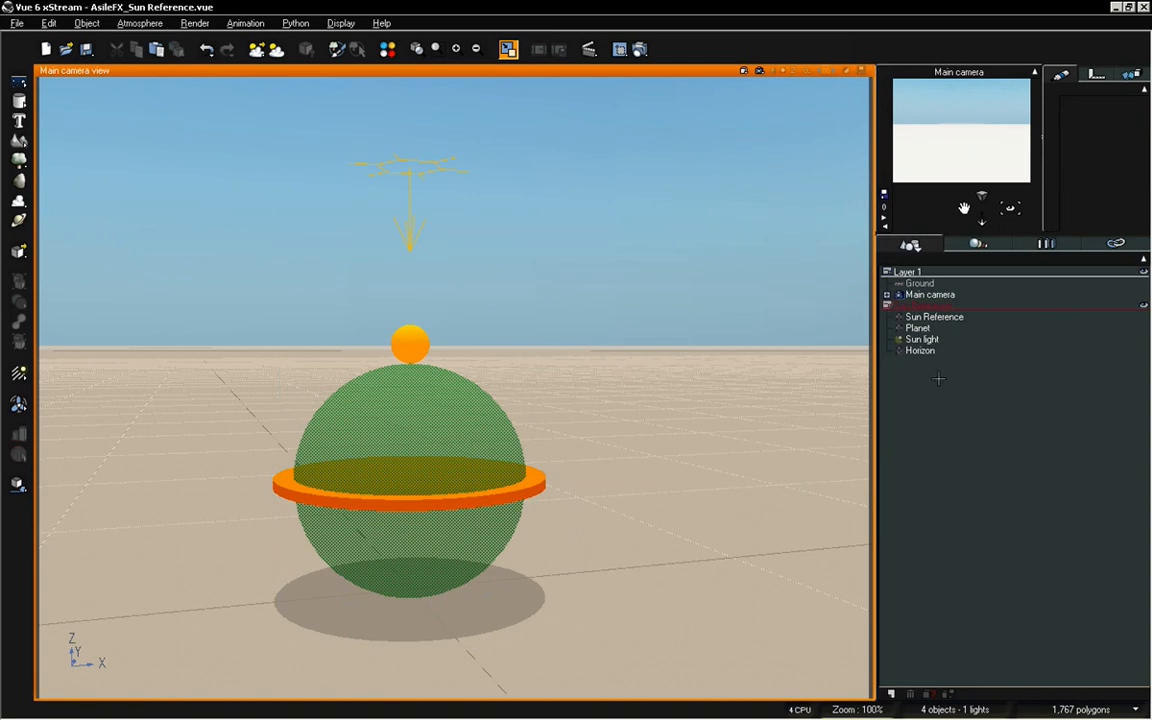
# Test-rotate the Sun Reference sphere behind the transparent planet and undo the rotation
pyautogui.click(409, 345)
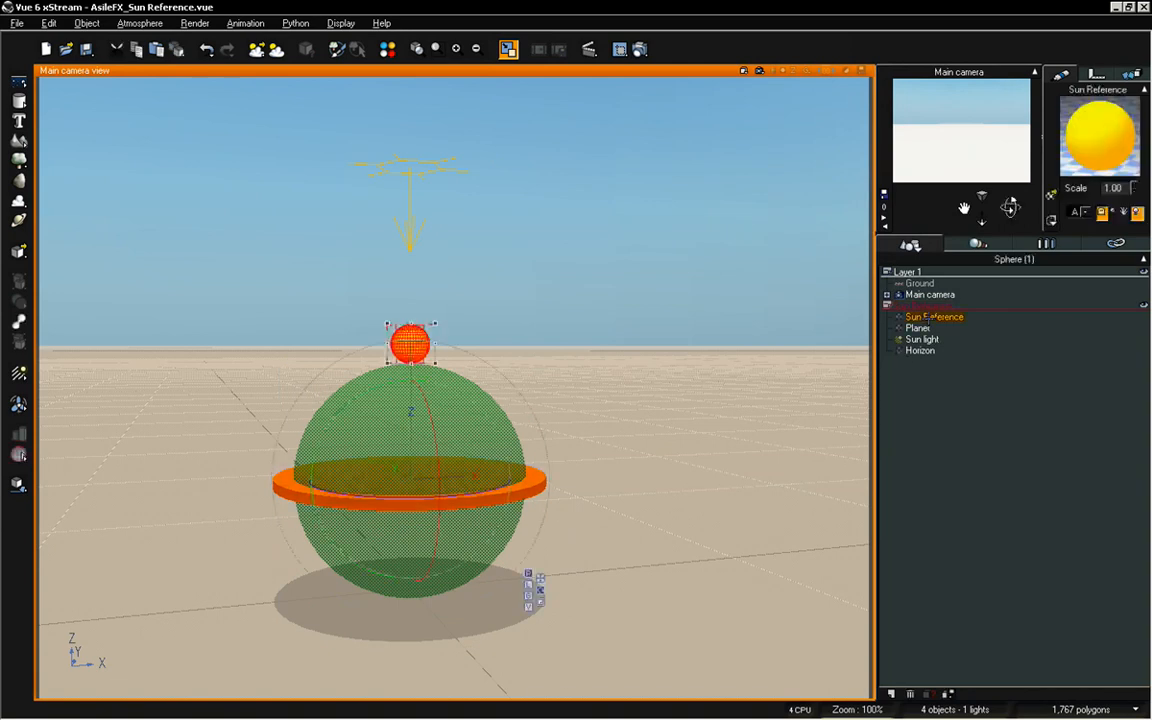
pyautogui.moveTo(389, 436); pyautogui.dragTo(363, 406)
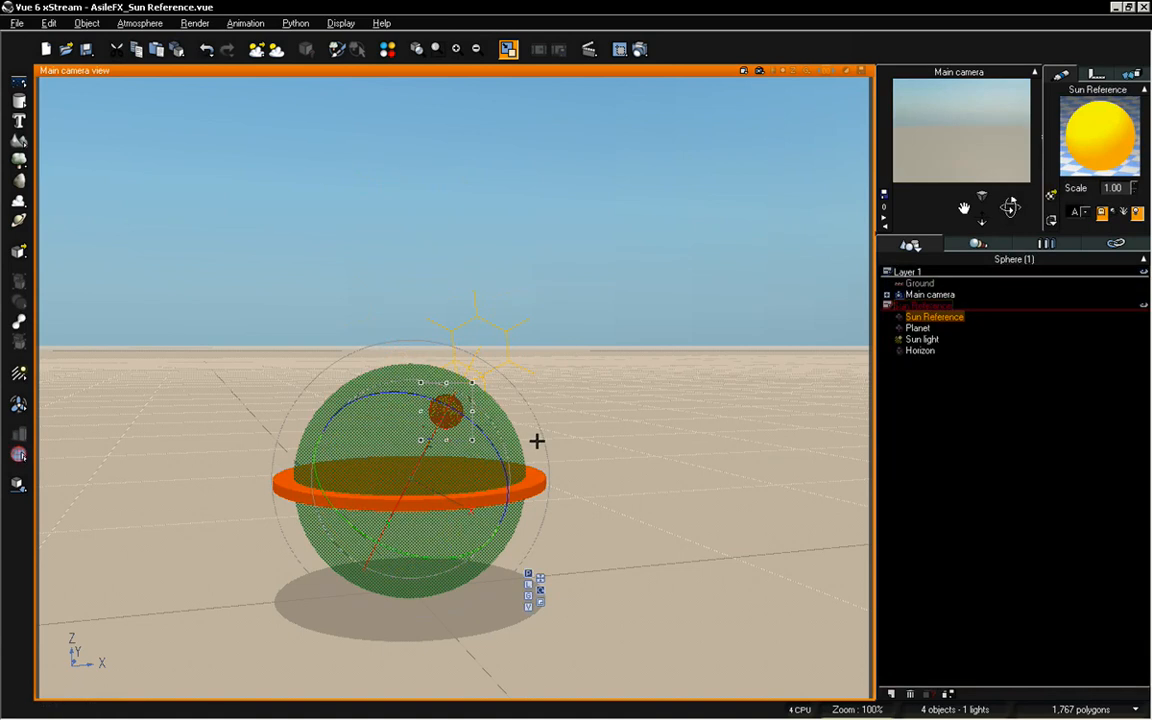
pyautogui.hotkey('ctrl', 'z')
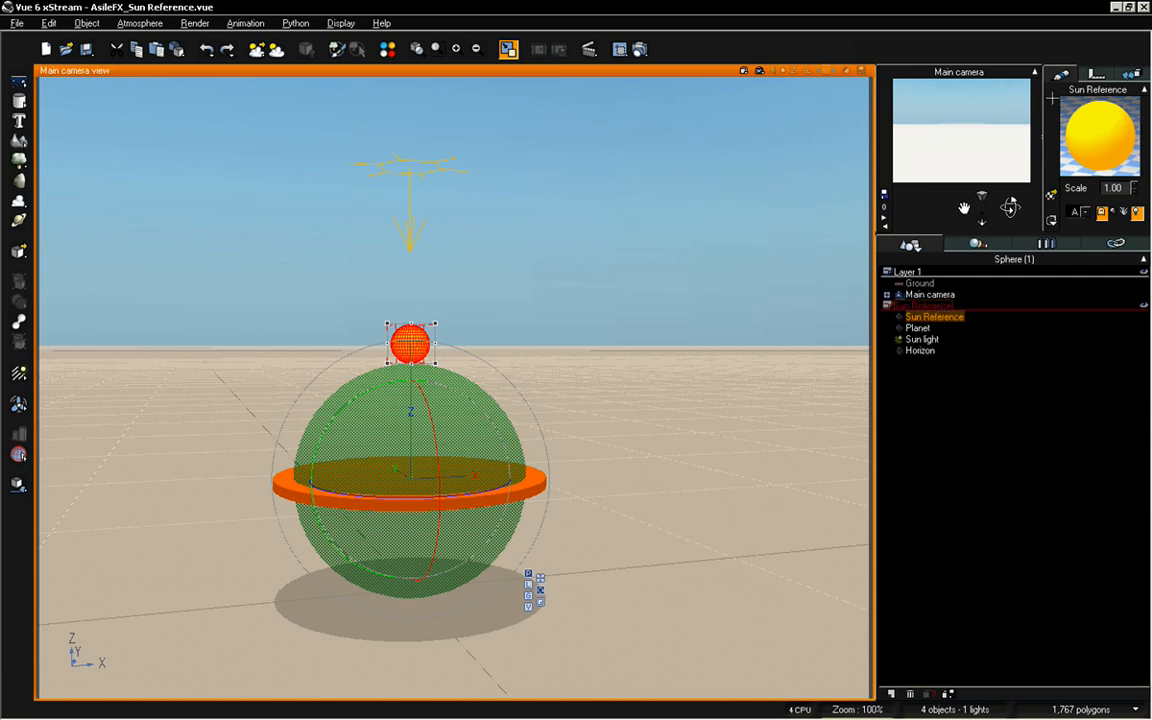
# Link the Sun Reference sphere to the Planet and exclude rotation from the link
pyautogui.click(1131, 74)
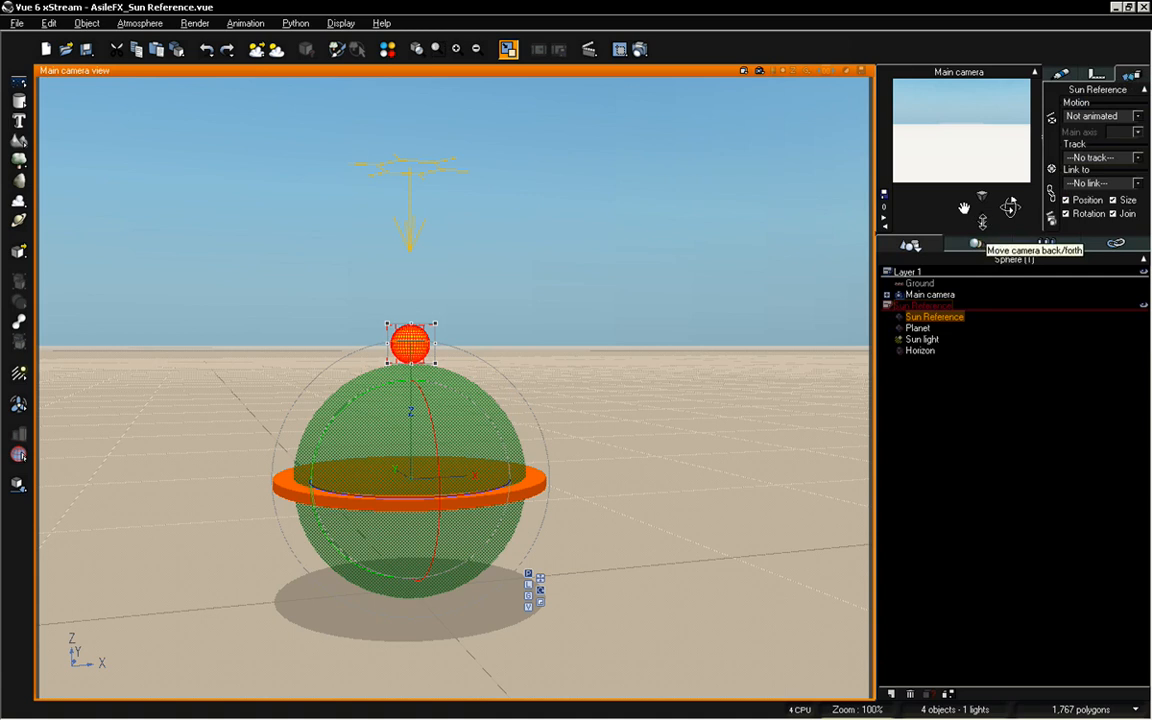
pyautogui.moveTo(1010, 207); pyautogui.dragTo(964, 208)
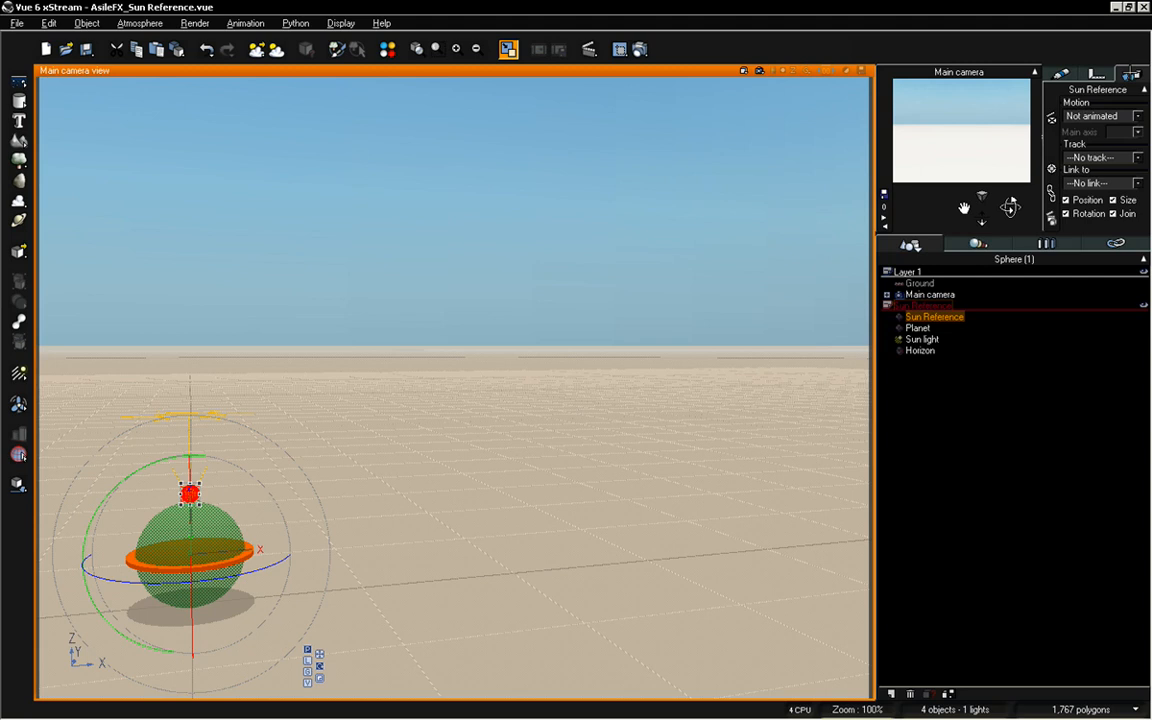
pyautogui.click(1097, 186)
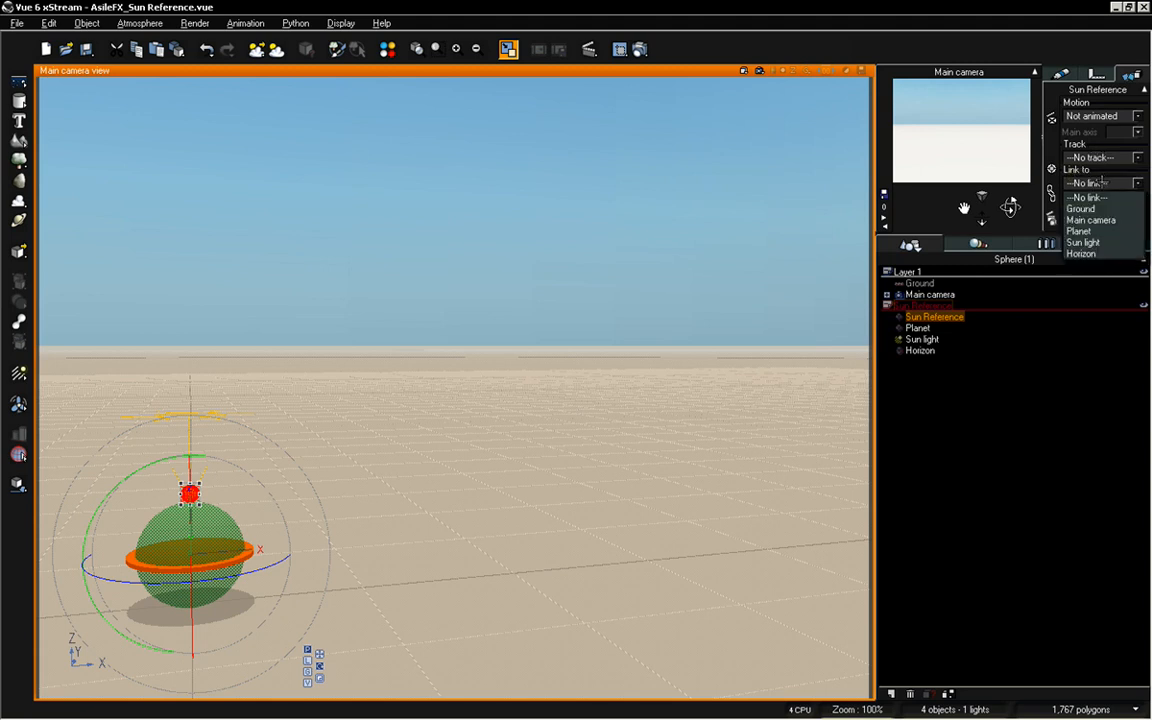
pyautogui.click(1100, 231)
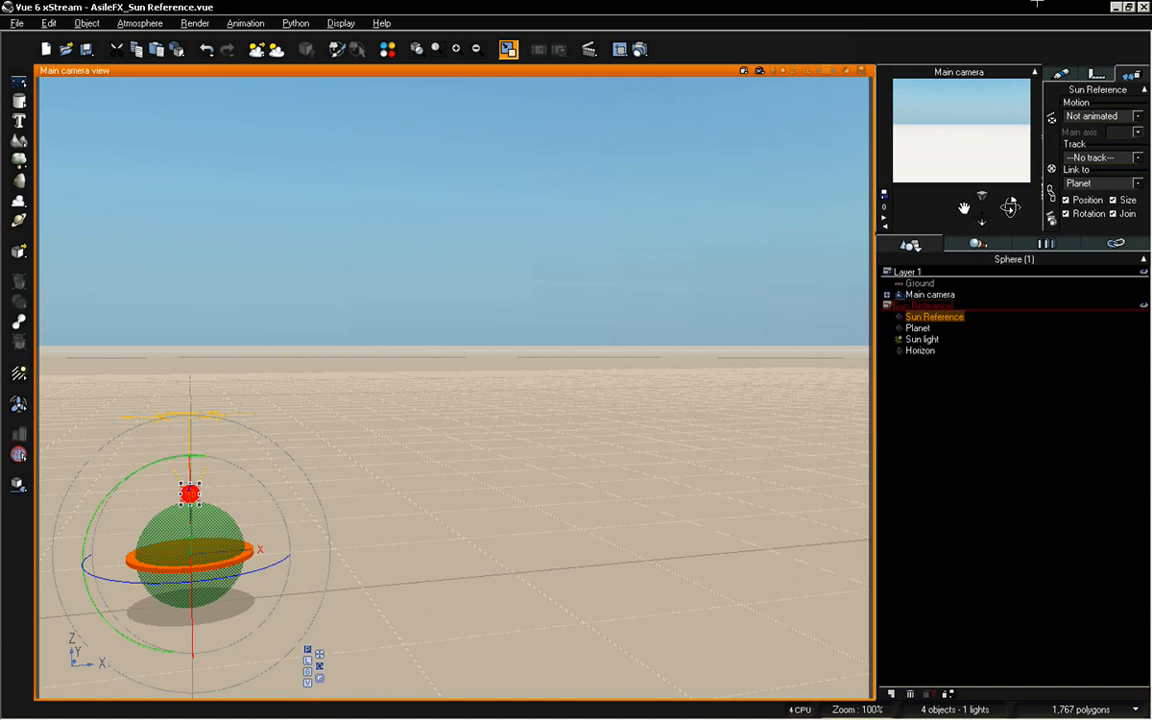
pyautogui.click(1090, 213)
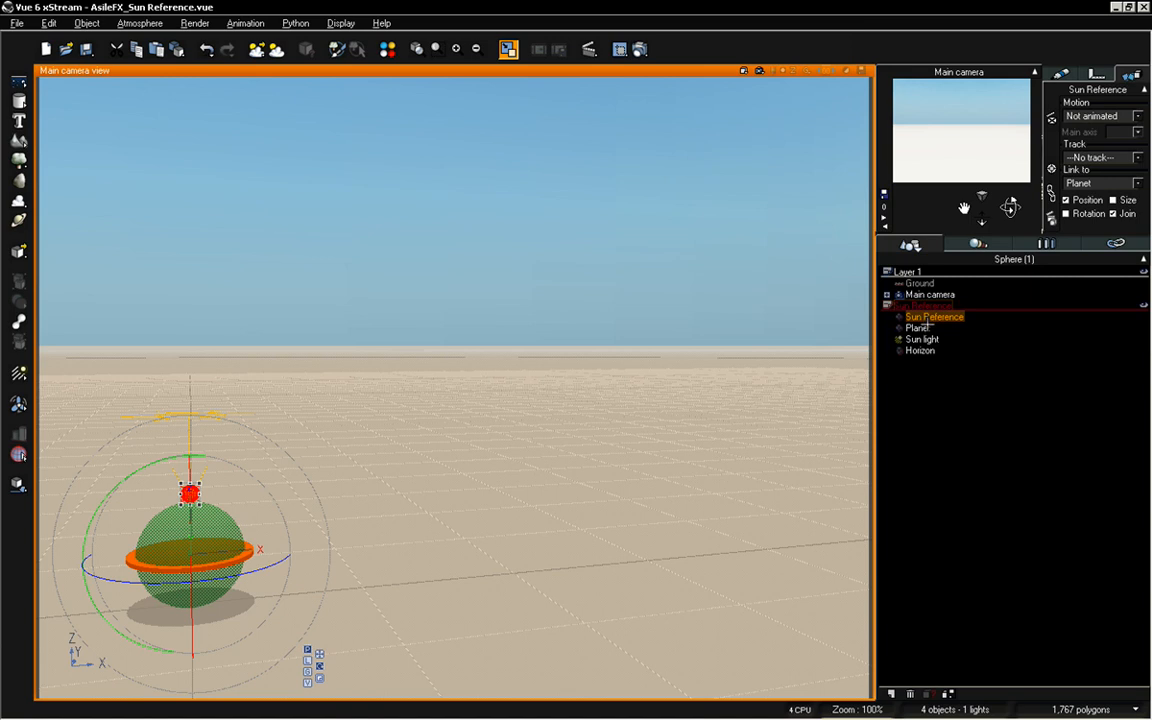
# Link the Planet to the Main camera and exclude size from the link
pyautogui.click(920, 328)
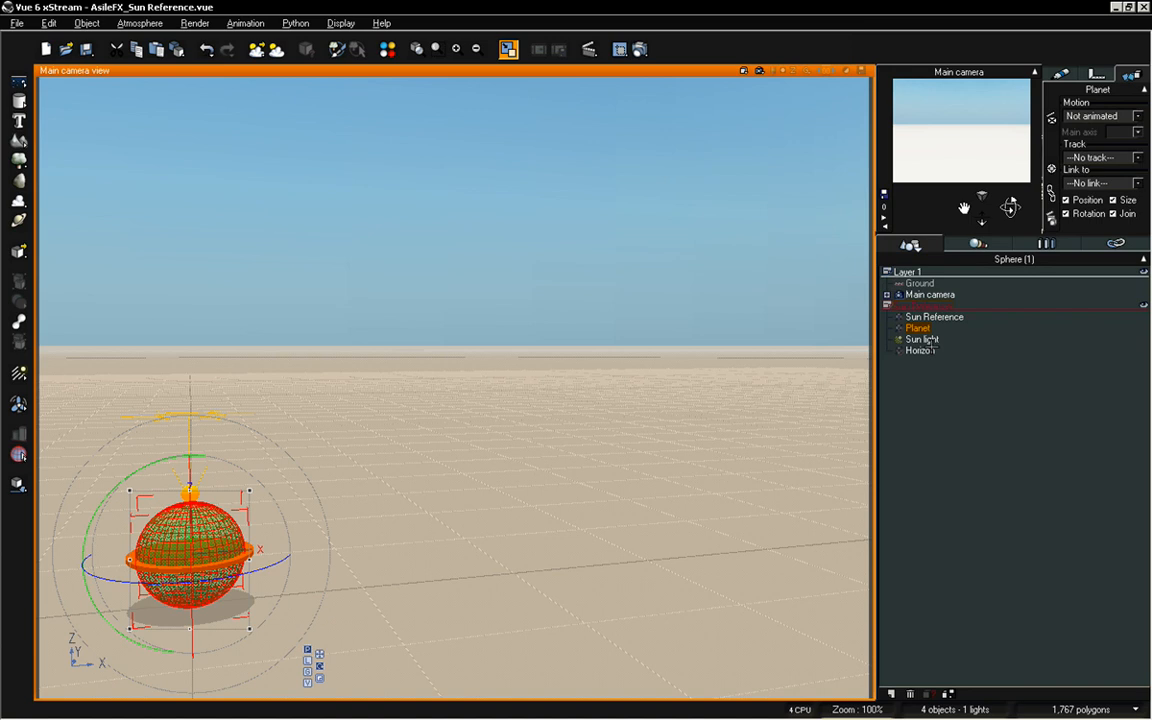
pyautogui.click(1096, 183)
pyautogui.click(1093, 218)
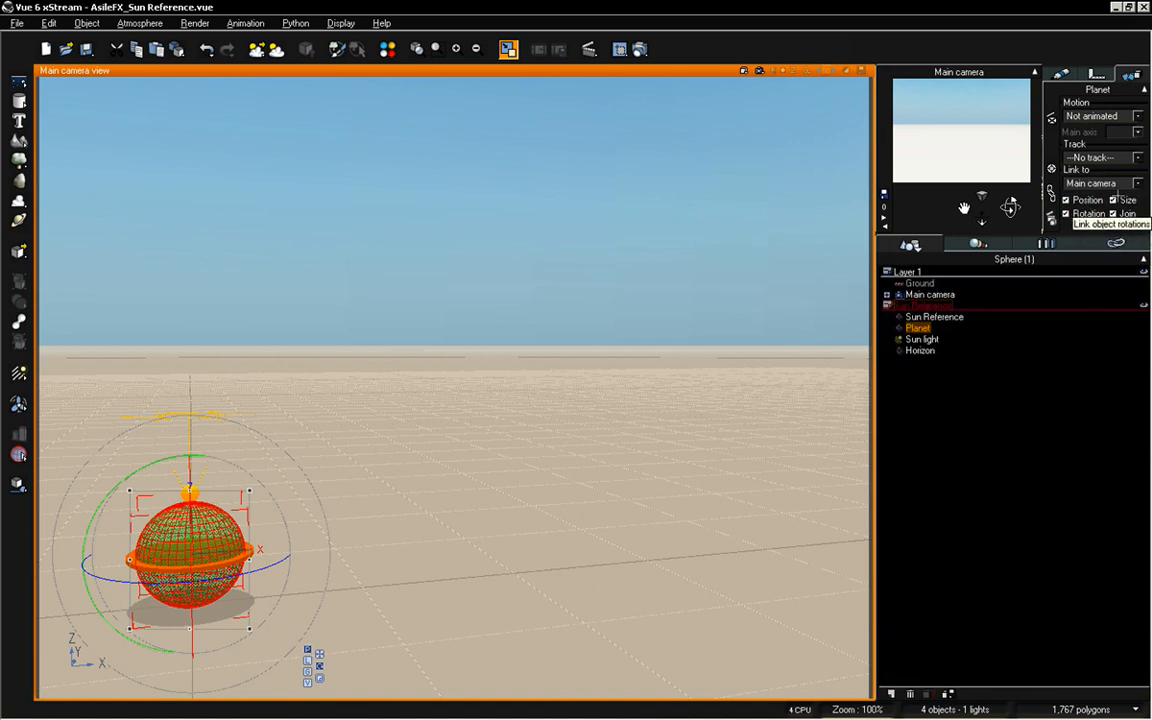
pyautogui.click(1113, 200)
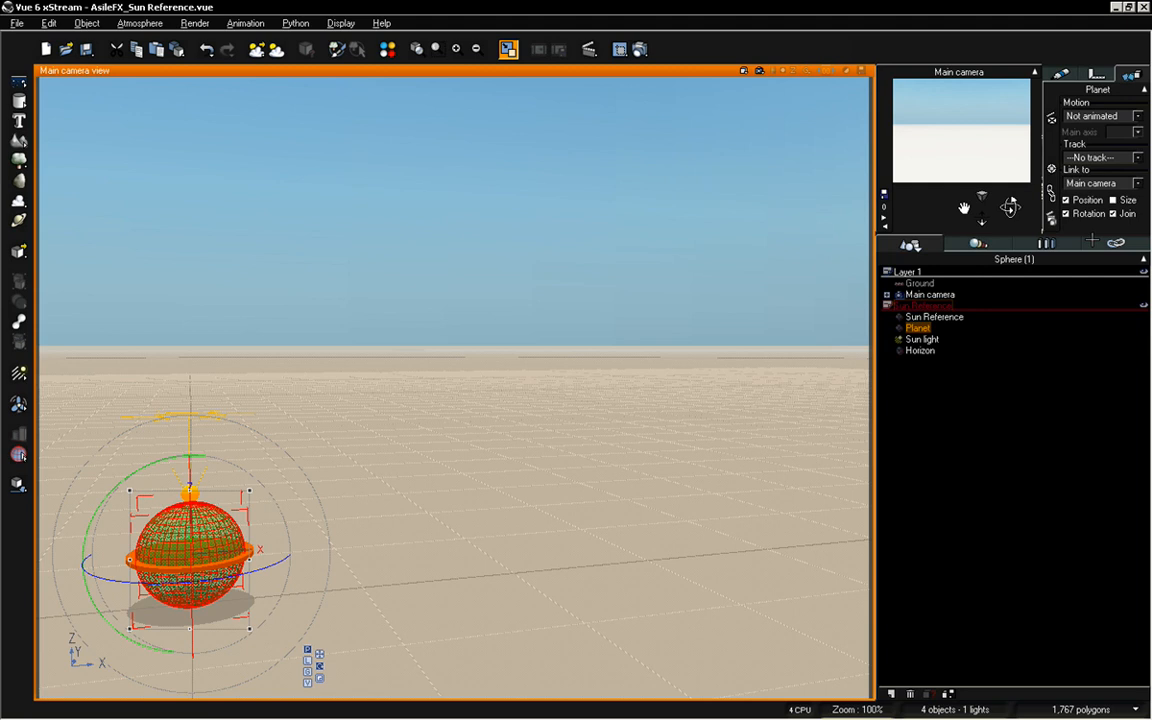
# Check the Sun light's link, and link the Horizon disc to the Planet with size and rotation excluded
pyautogui.click(921, 339)
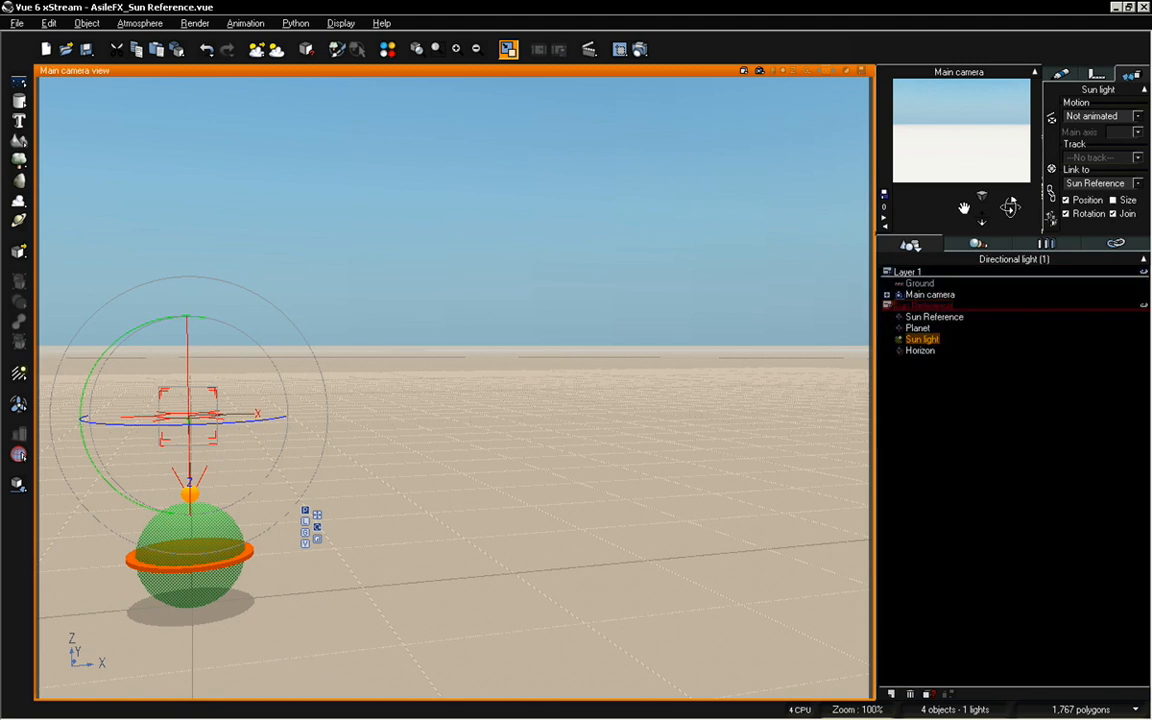
pyautogui.click(921, 351)
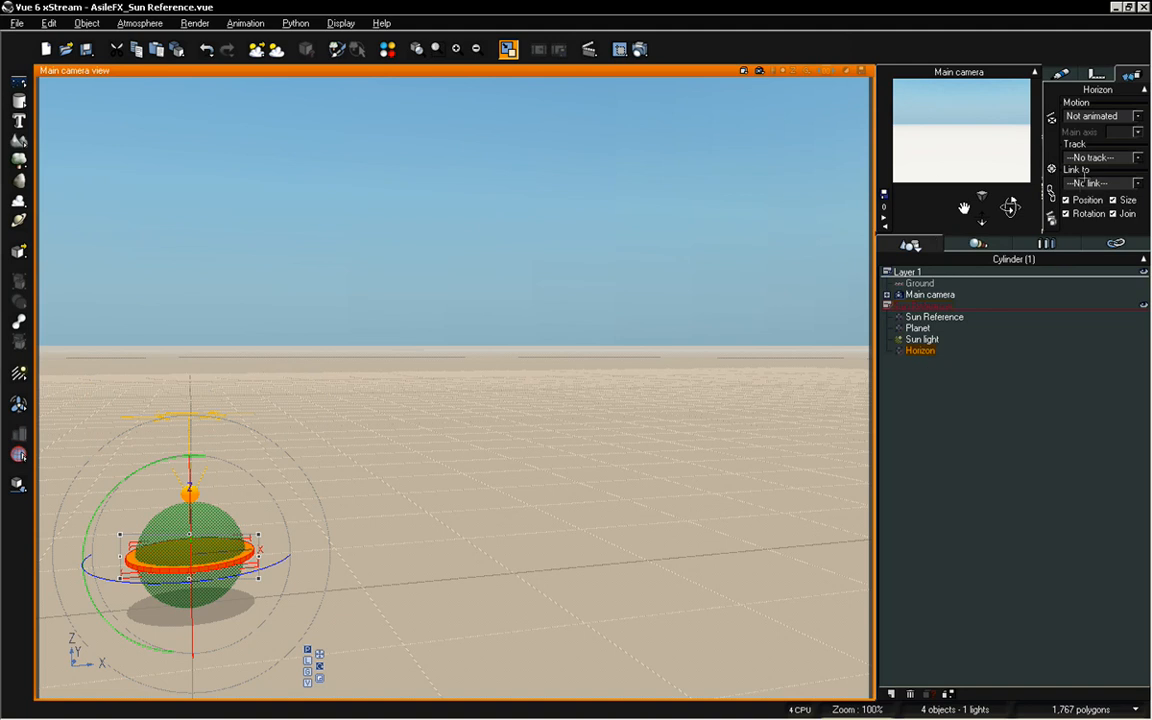
pyautogui.click(1100, 183)
pyautogui.click(1085, 240)
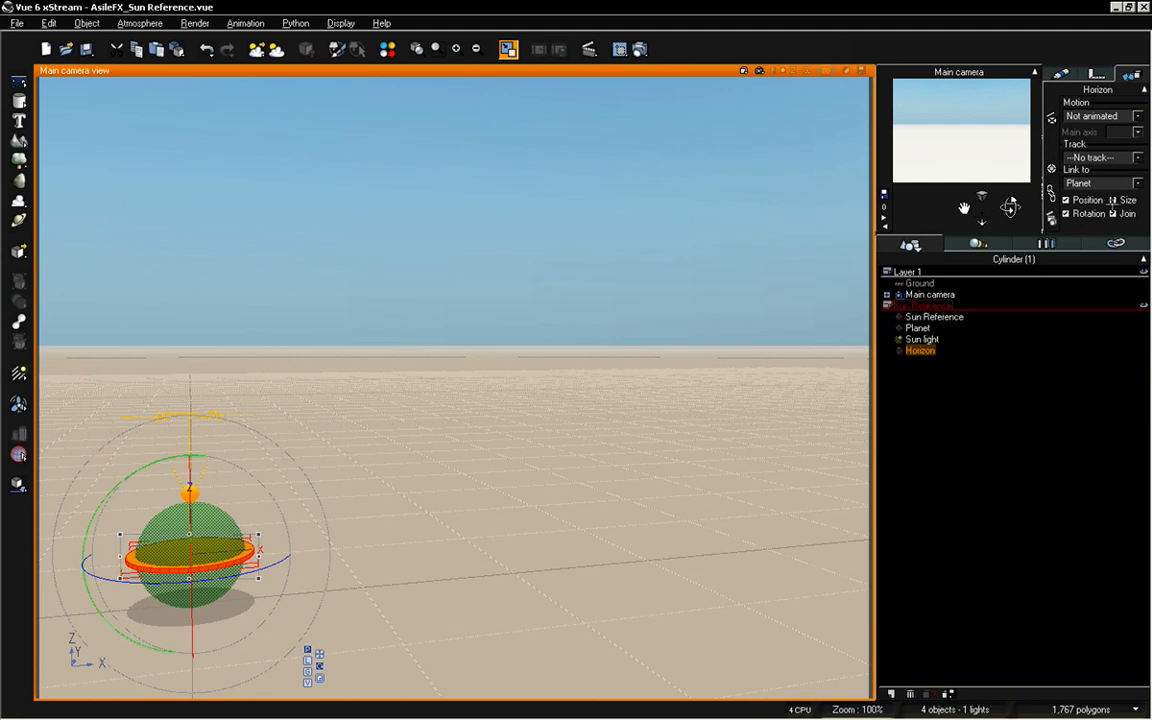
pyautogui.click(1113, 200)
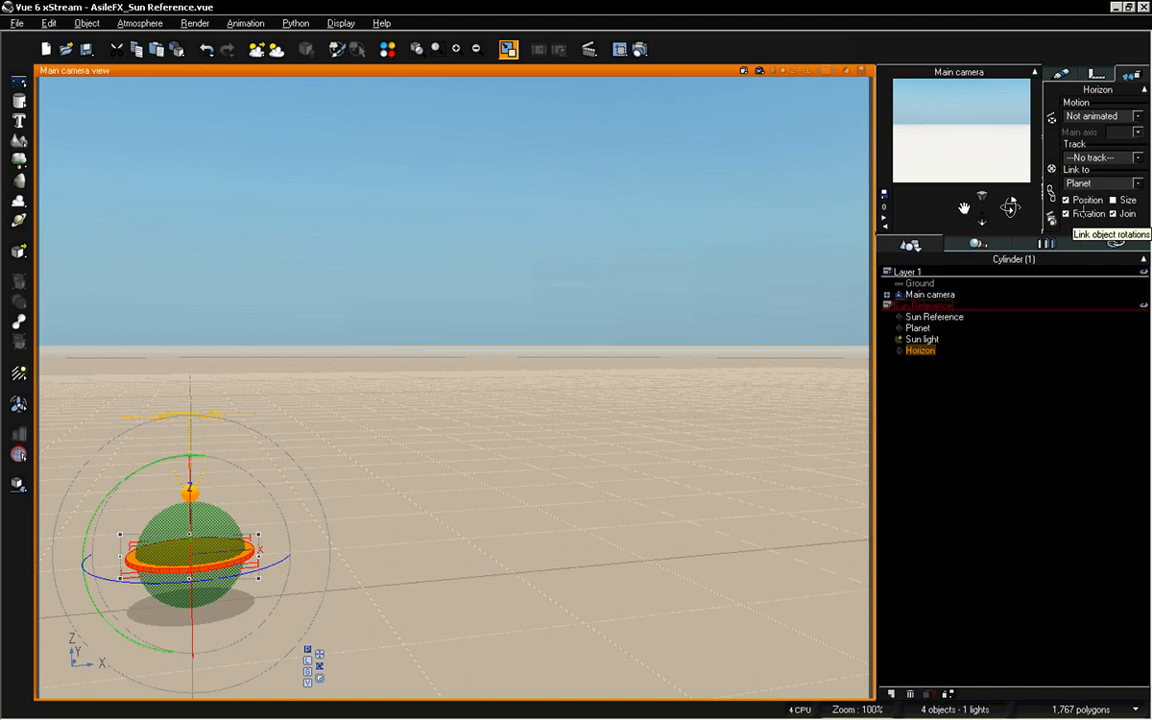
pyautogui.click(1084, 213)
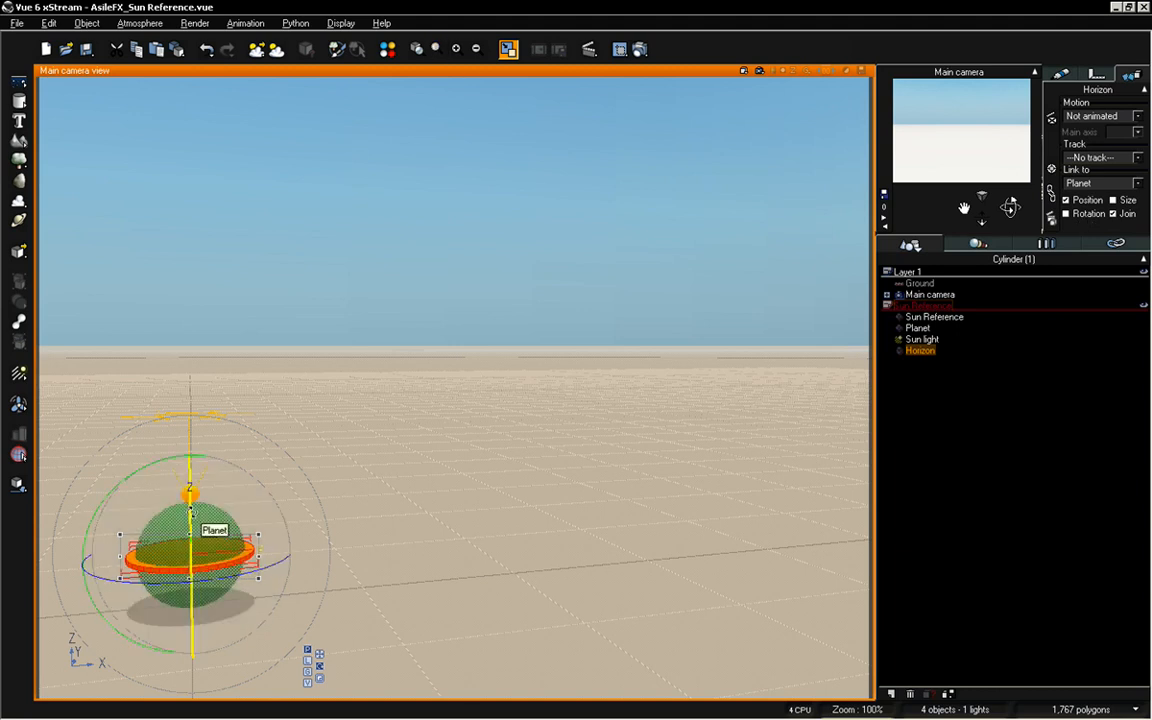
# Try rotating the Horizon disc with its gizmo, undo the change and clear the selection
pyautogui.moveTo(189, 511)
pyautogui.mouseDown()
pyautogui.moveTo(190, 424)
pyautogui.moveTo(190, 517)
pyautogui.mouseUp()
pyautogui.hotkey('ctrl', 'z')
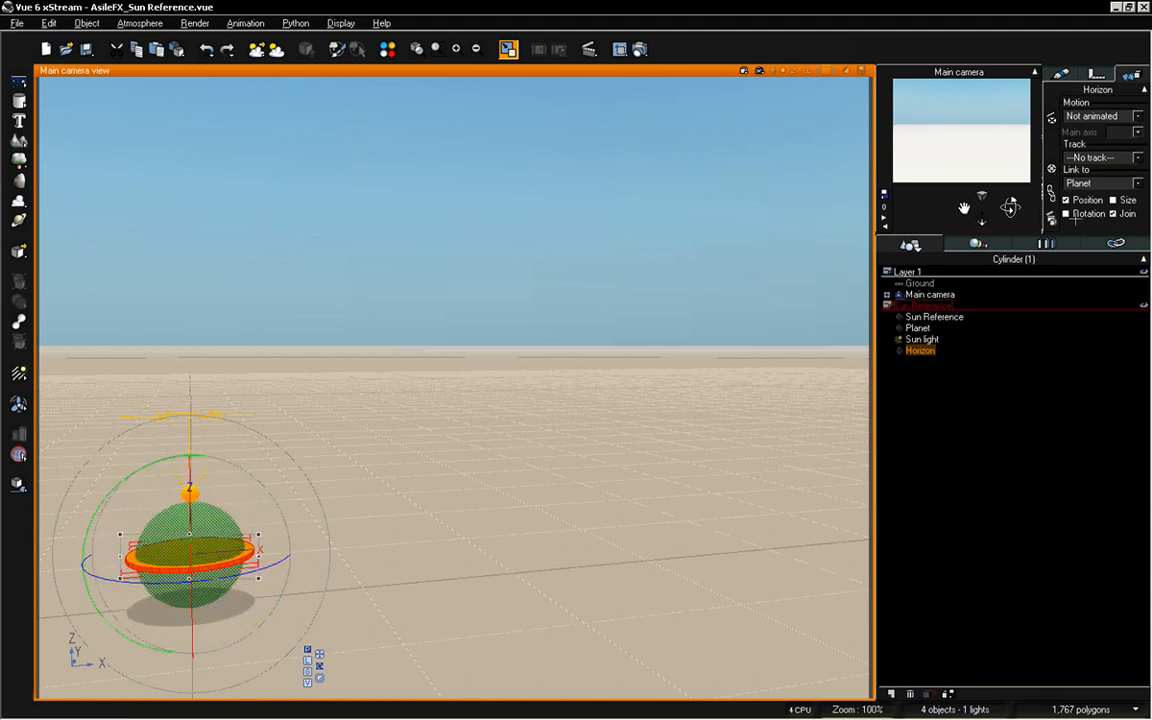
pyautogui.click(968, 358)
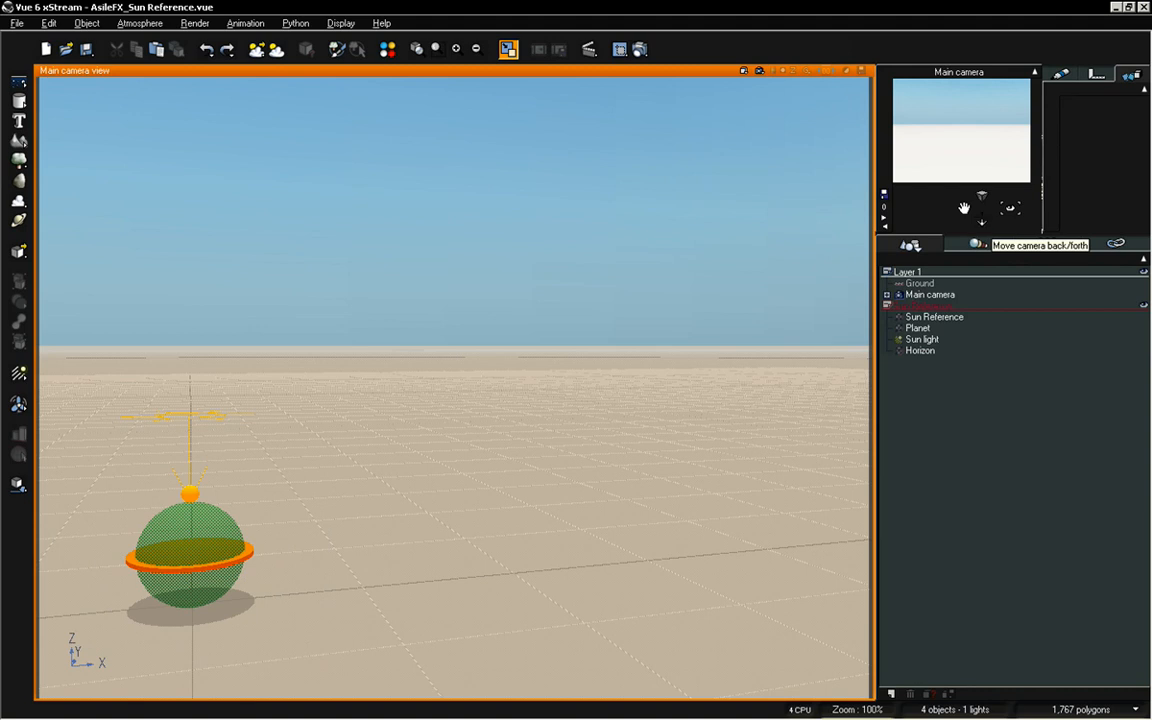
# Move, pan and rotate the Main camera to check how the linked sun rig follows it
pyautogui.moveTo(982, 210); pyautogui.dragTo(982, 253)
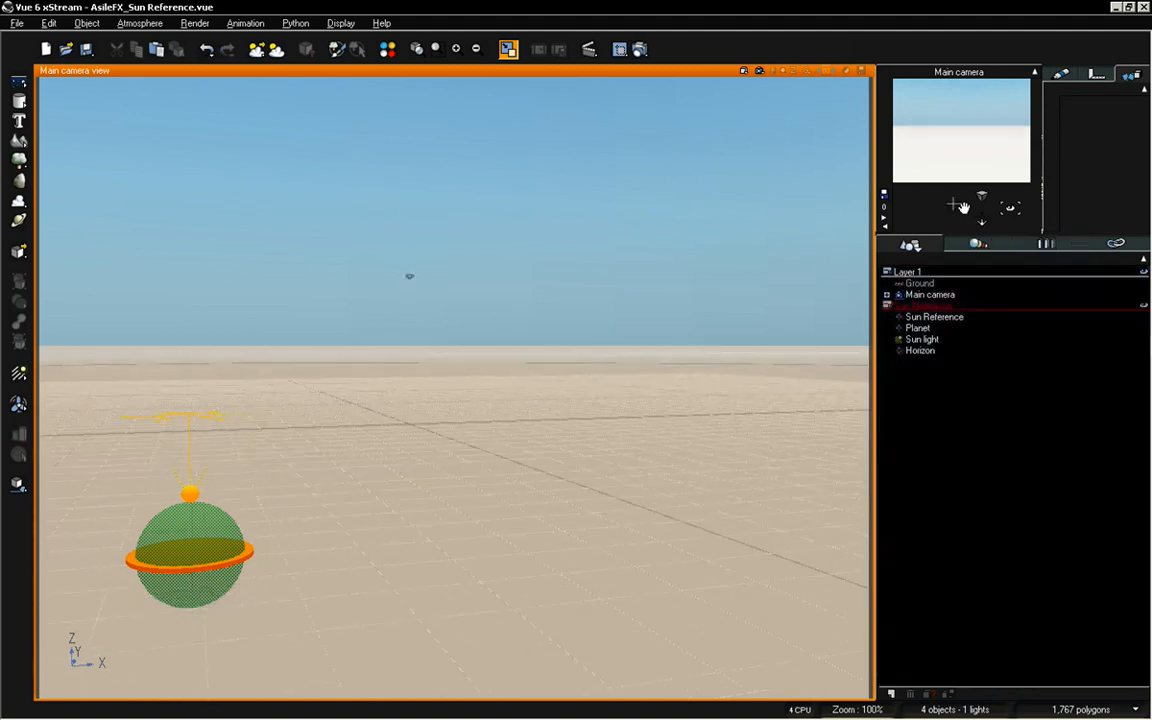
pyautogui.moveTo(963, 203); pyautogui.dragTo(1010, 203)
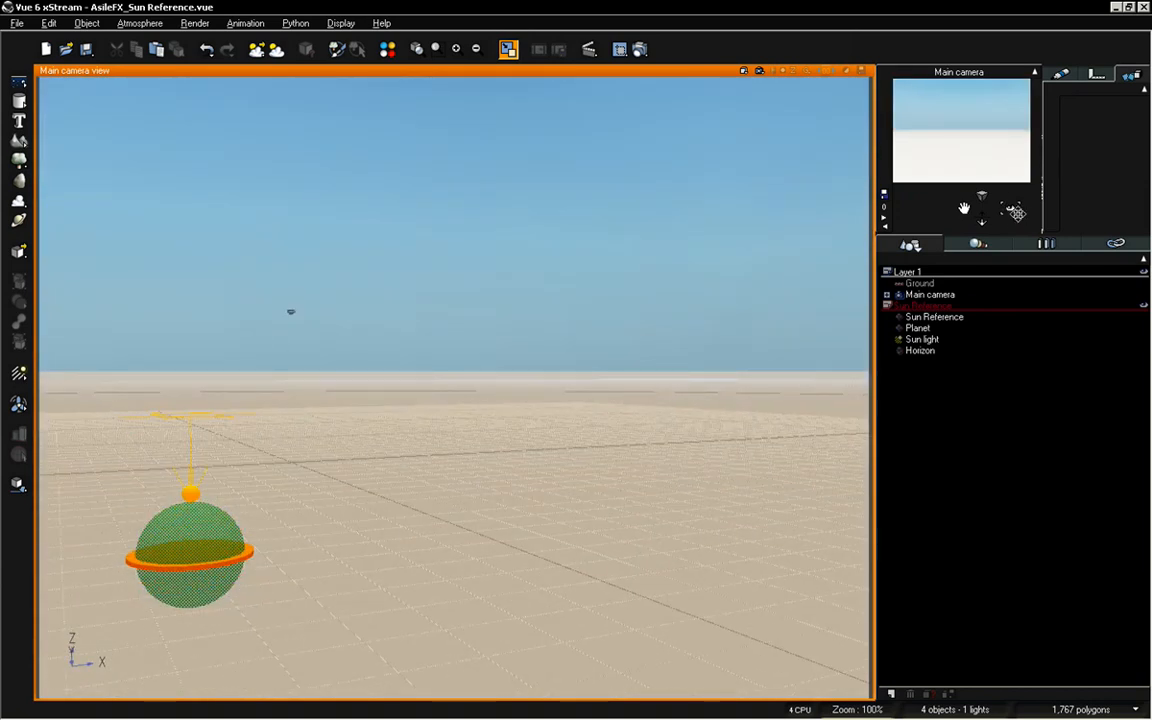
pyautogui.moveTo(1013, 211); pyautogui.dragTo(1016, 202)
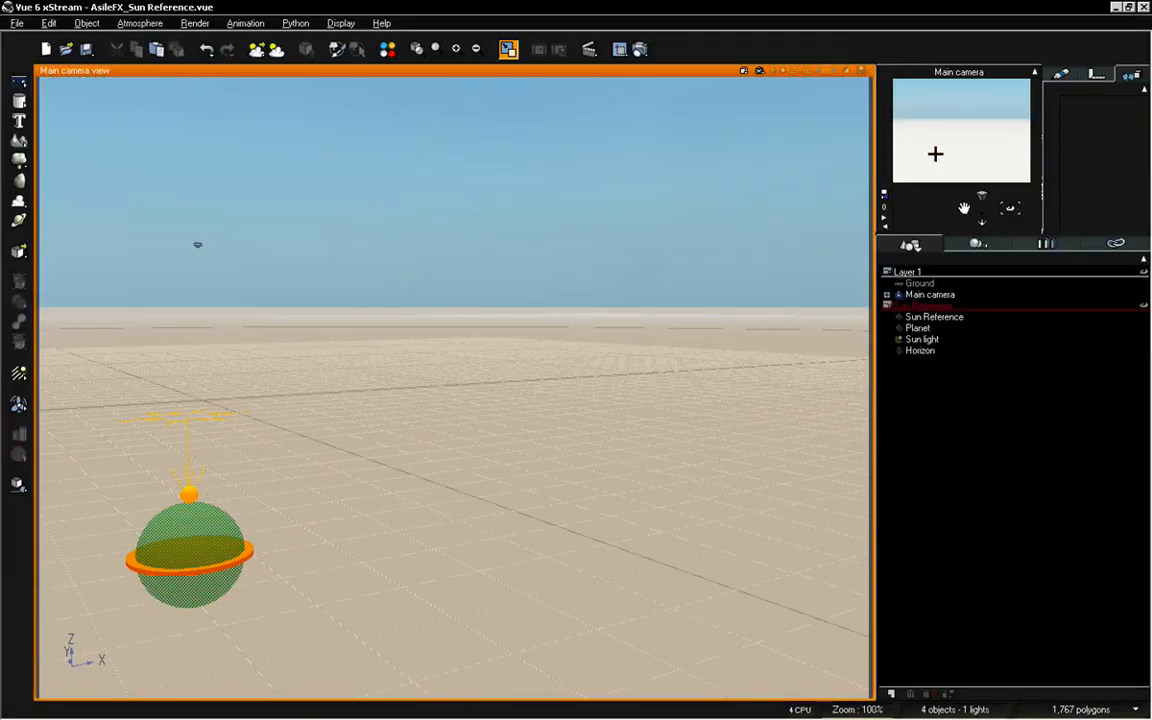
pyautogui.moveTo(966, 204); pyautogui.dragTo(963, 207)
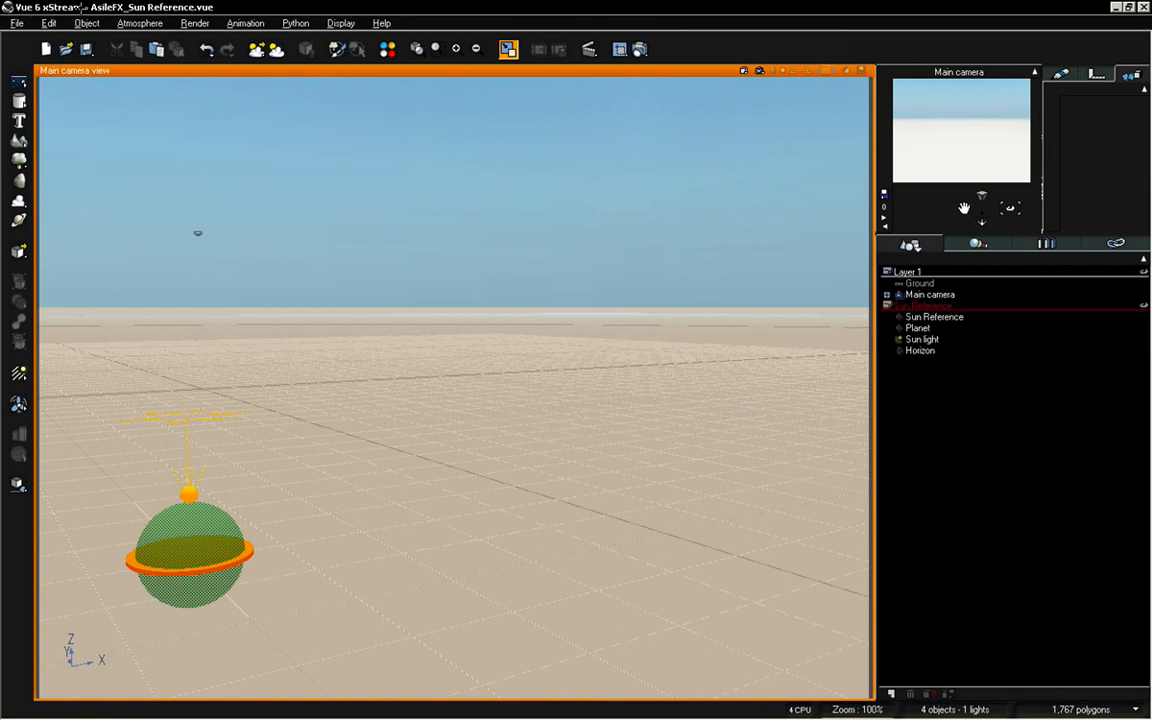
# Review the program's display options, including the view and OpenGL settings, and close the dialog
pyautogui.click(17, 23)
pyautogui.click(35, 351)
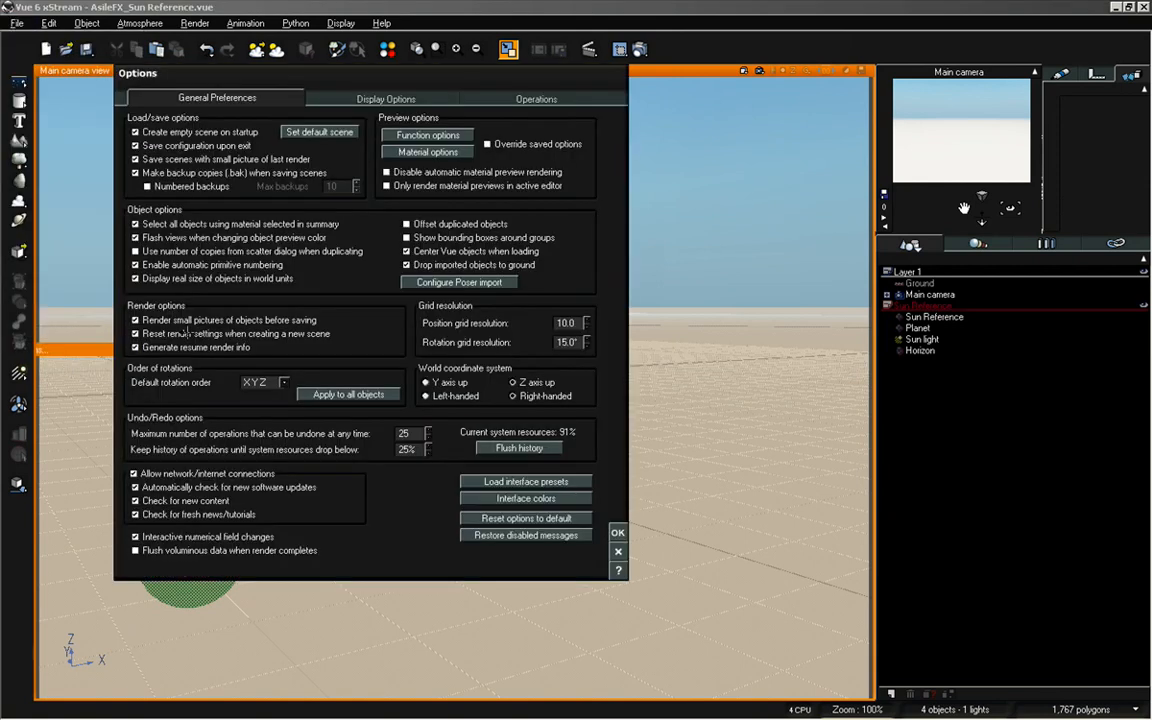
pyautogui.click(348, 100)
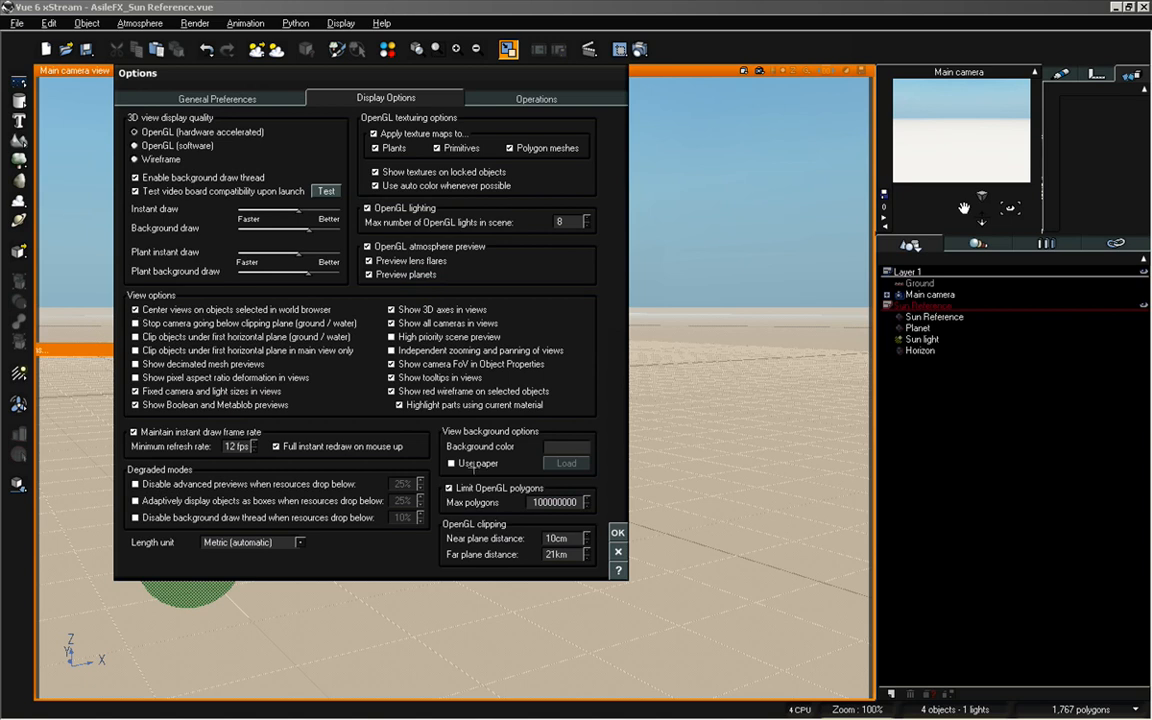
pyautogui.click(617, 532)
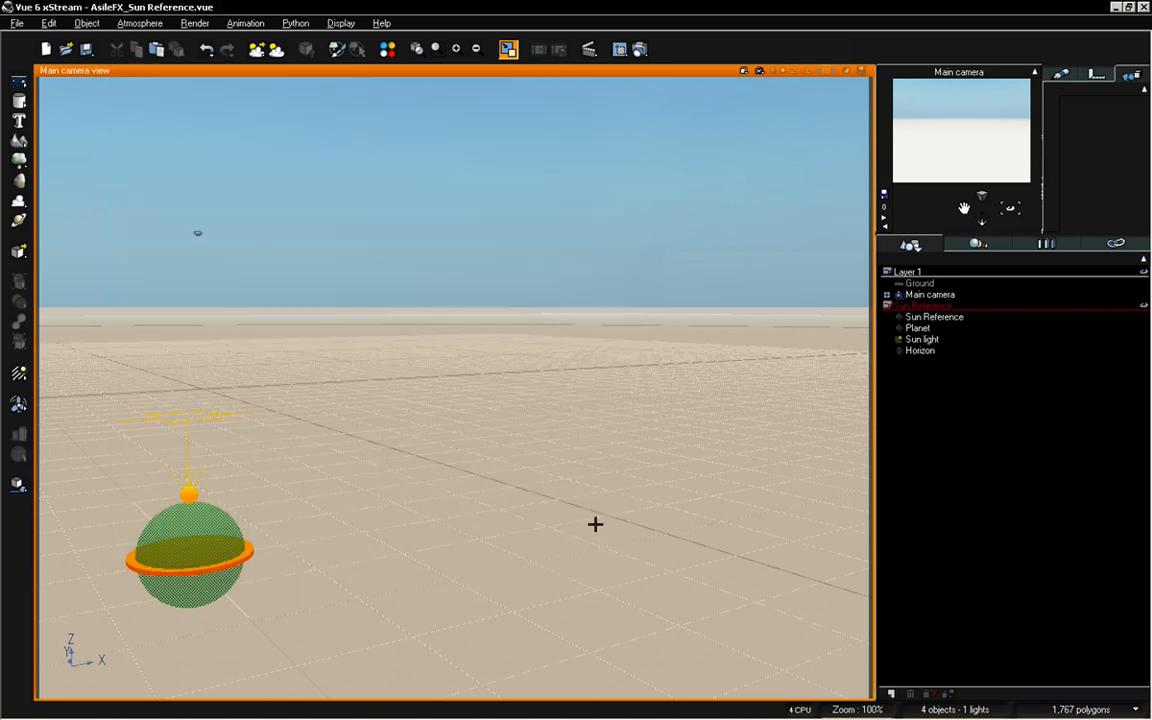
# Rotate the Sun Reference sphere to bring the sun low in front of the Main camera, and reframe the camera around it
pyautogui.moveTo(1009, 209); pyautogui.dragTo(990, 156)
pyautogui.moveTo(965, 208); pyautogui.dragTo(965, 240)
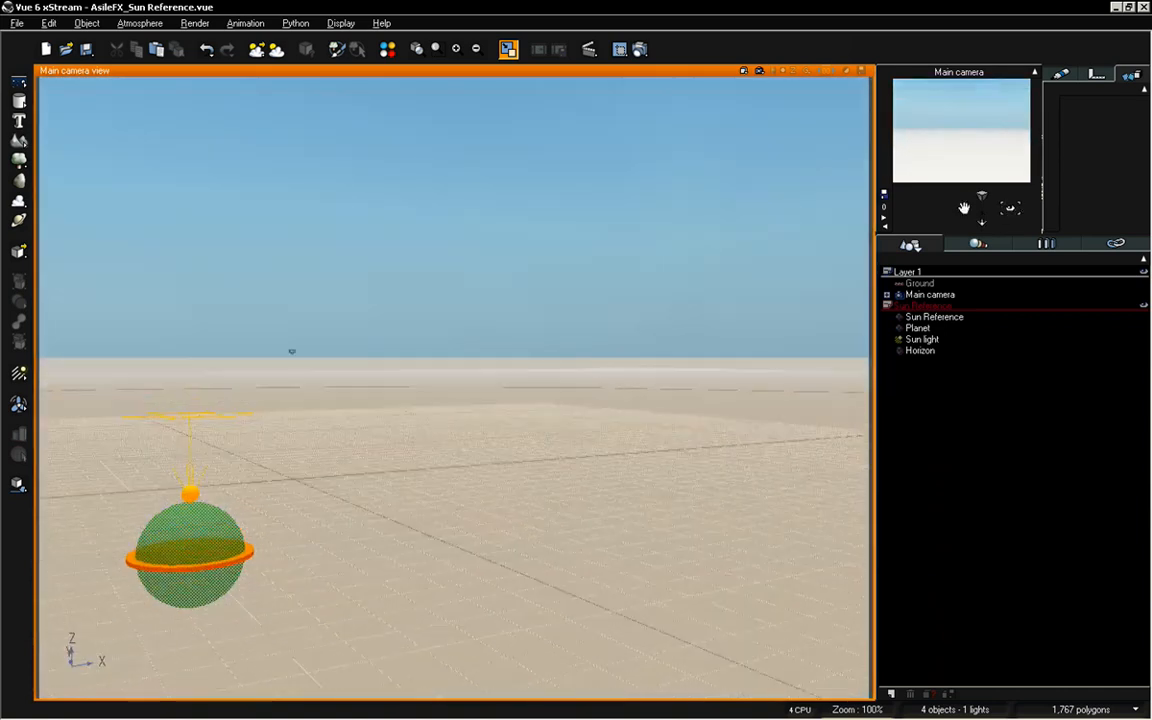
pyautogui.click(948, 318)
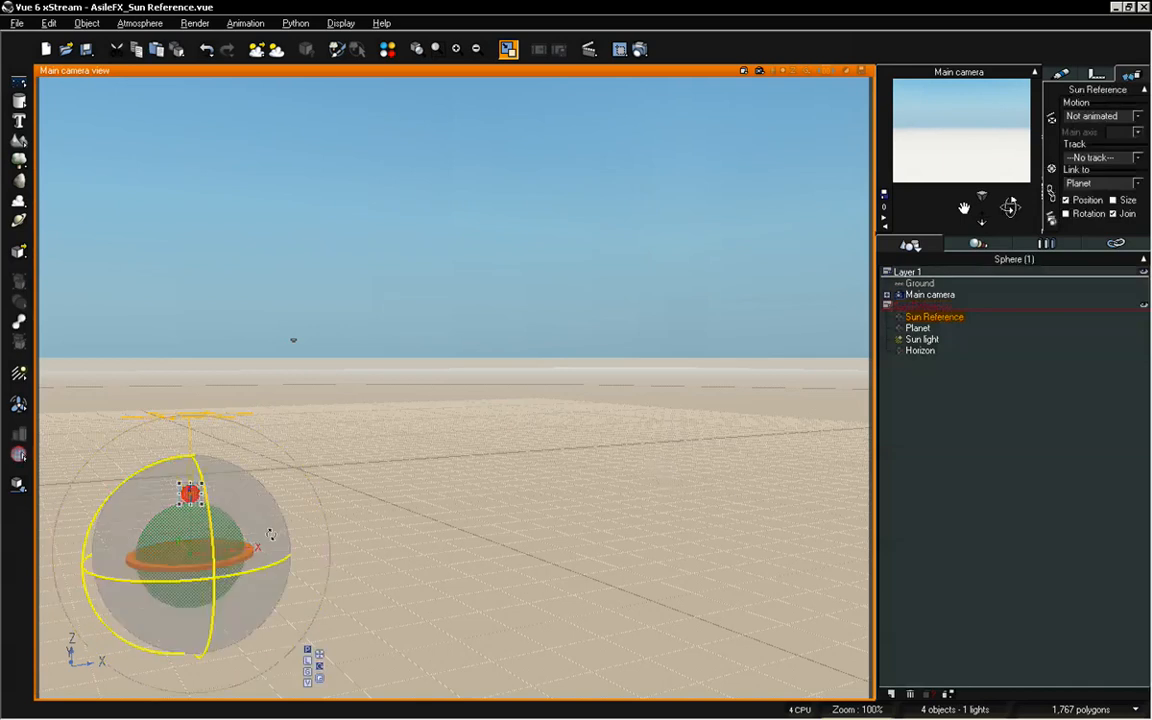
pyautogui.moveTo(192, 545); pyautogui.dragTo(218, 555)
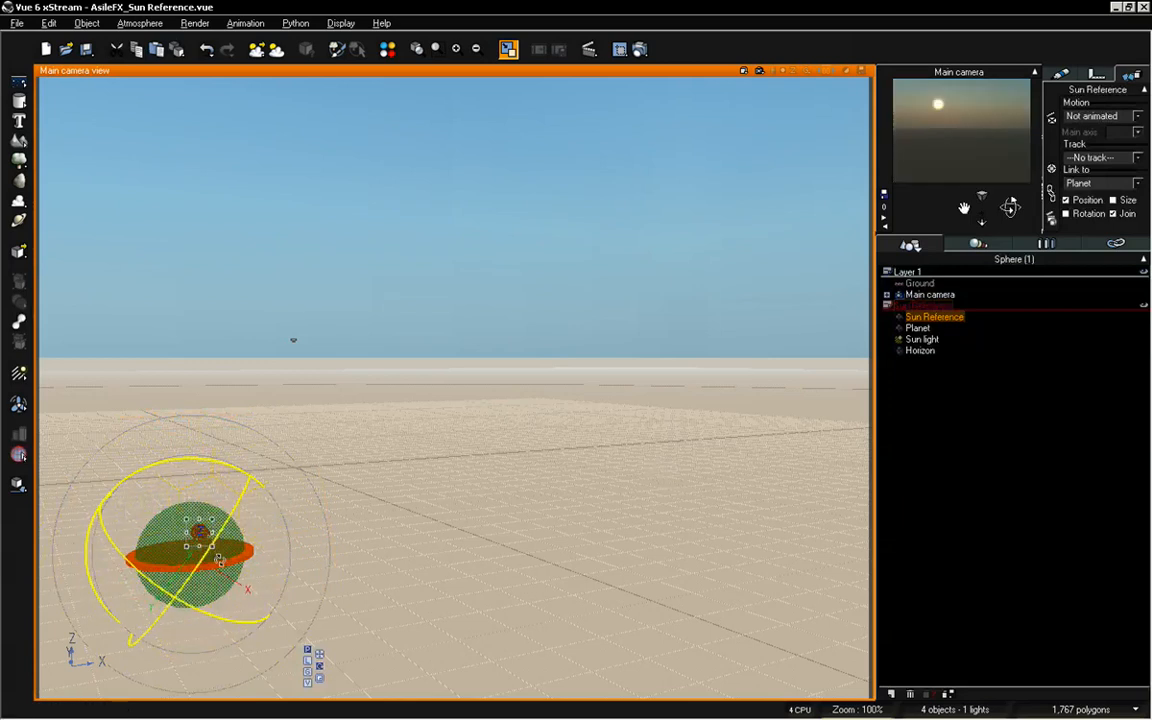
pyautogui.moveTo(1010, 206); pyautogui.dragTo(964, 208)
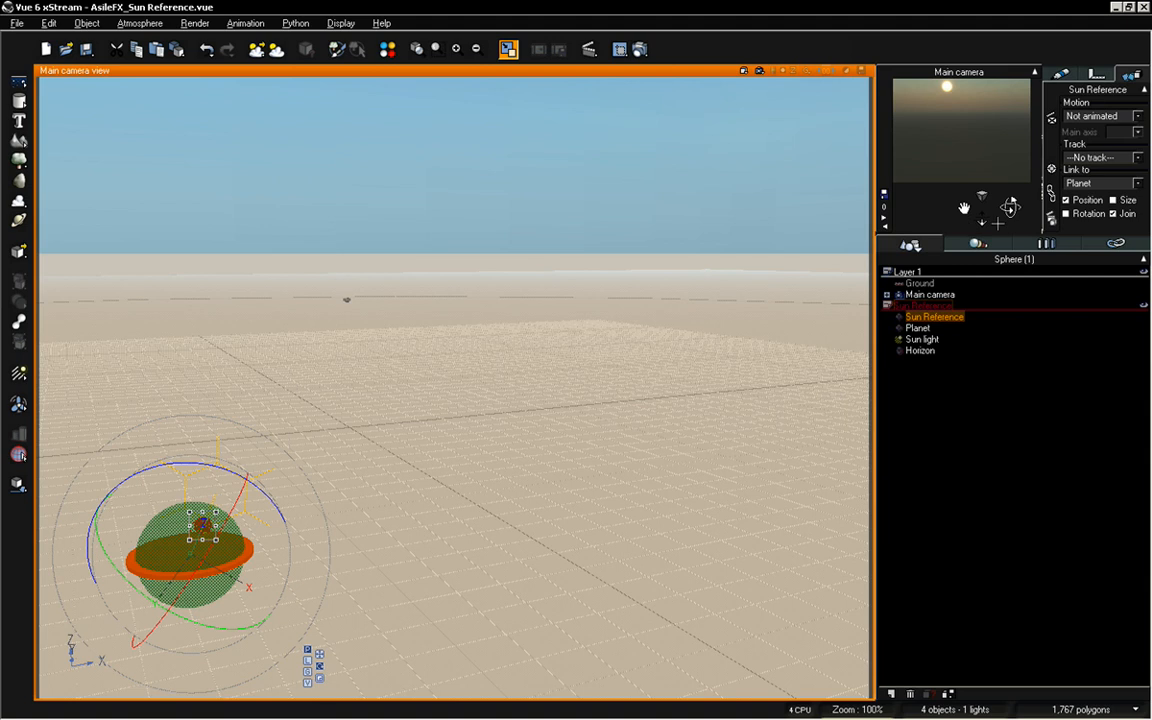
pyautogui.moveTo(982, 210); pyautogui.dragTo(984, 240)
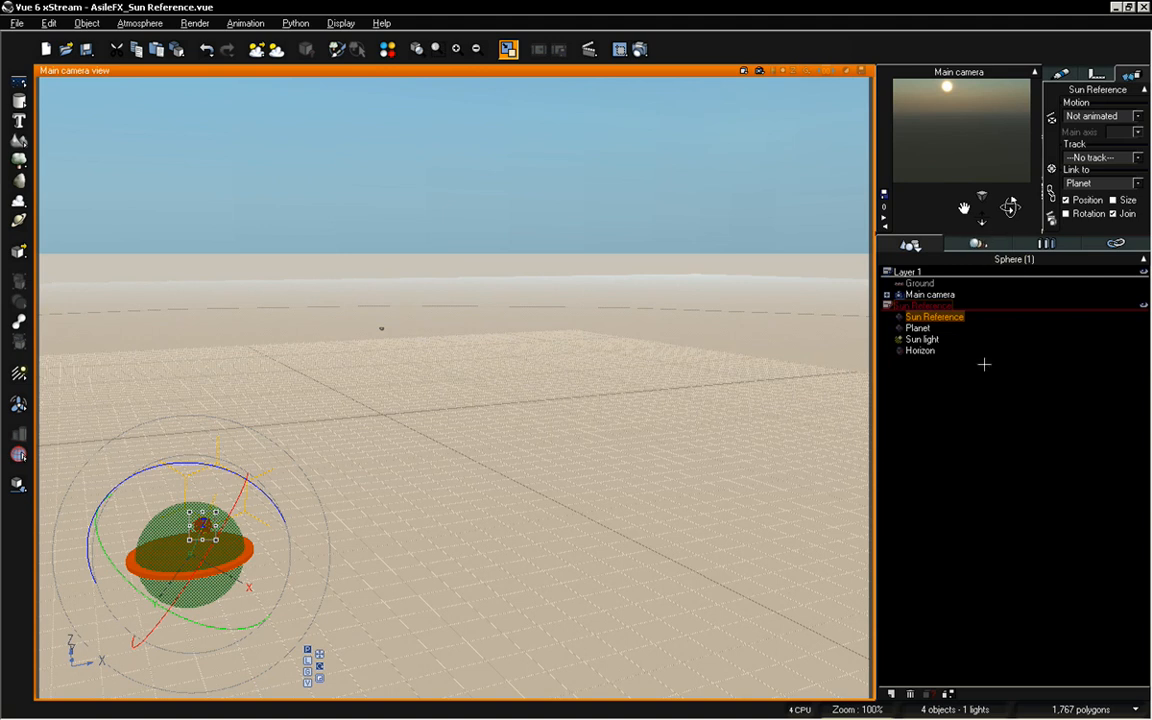
# Try including rotation in the Horizon disc's link to the Planet and orbit the camera to test it
pyautogui.click(920, 351)
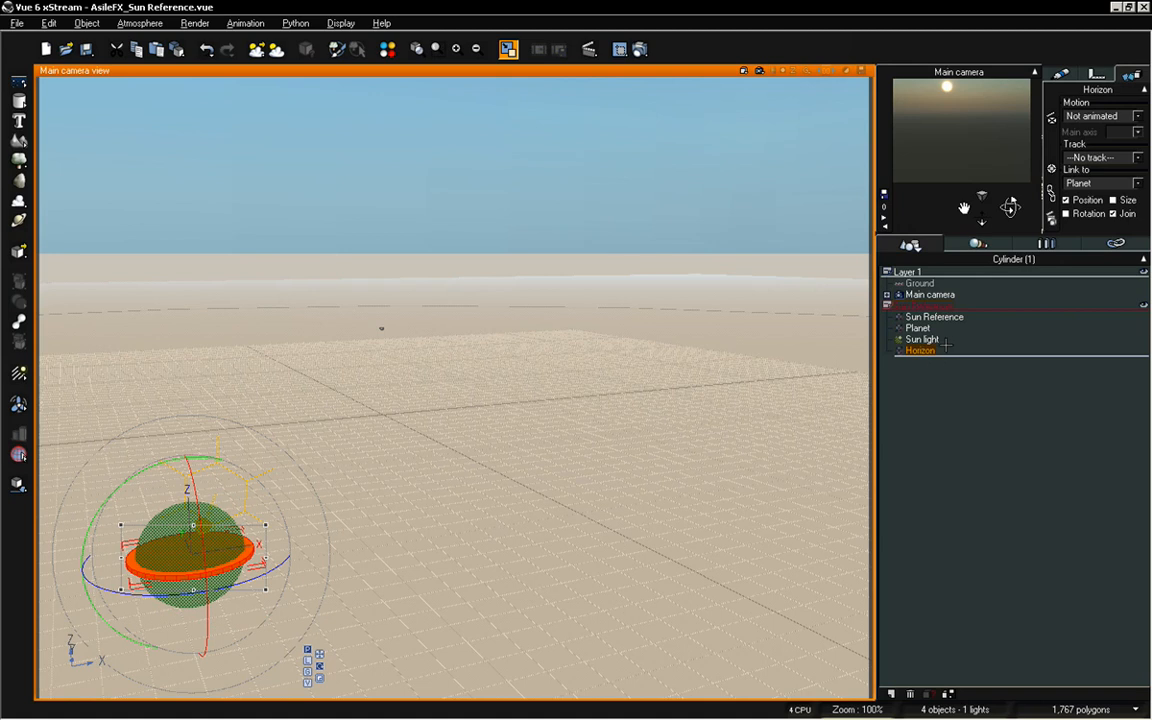
pyautogui.click(1080, 214)
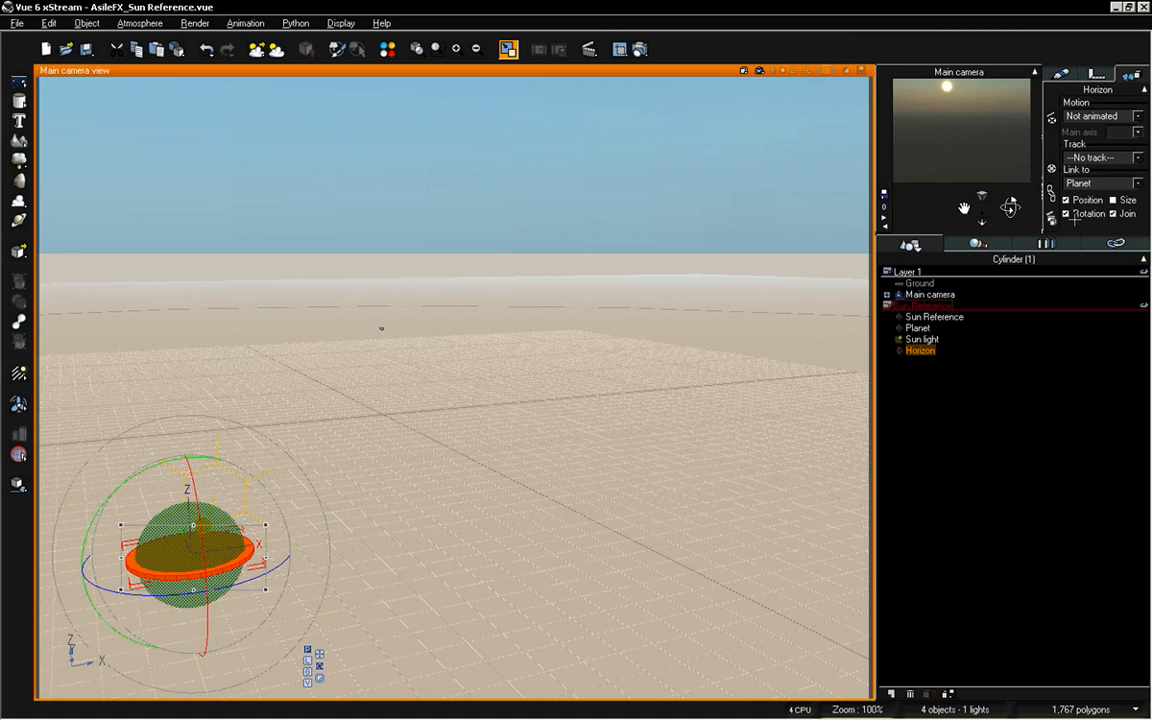
pyautogui.moveTo(1022, 217)
pyautogui.mouseDown()
pyautogui.moveTo(1050, 310)
pyautogui.moveTo(1013, 206)
pyautogui.moveTo(1060, 220)
pyautogui.moveTo(1011, 203)
pyautogui.moveTo(1013, 215)
pyautogui.mouseUp()
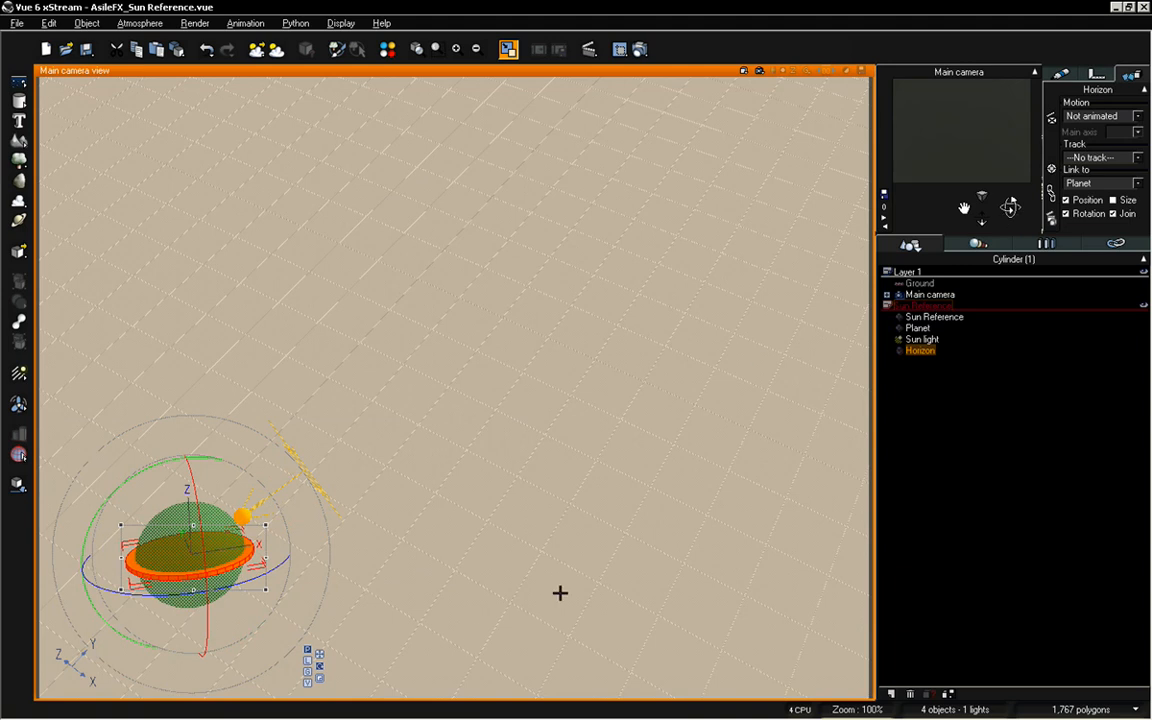
# Undo the camera orbits and the rotation setting of the Horizon disc's link
pyautogui.hotkey('ctrl', 'z')
pyautogui.hotkey('ctrl', 'z')
pyautogui.hotkey('ctrl', 'z')
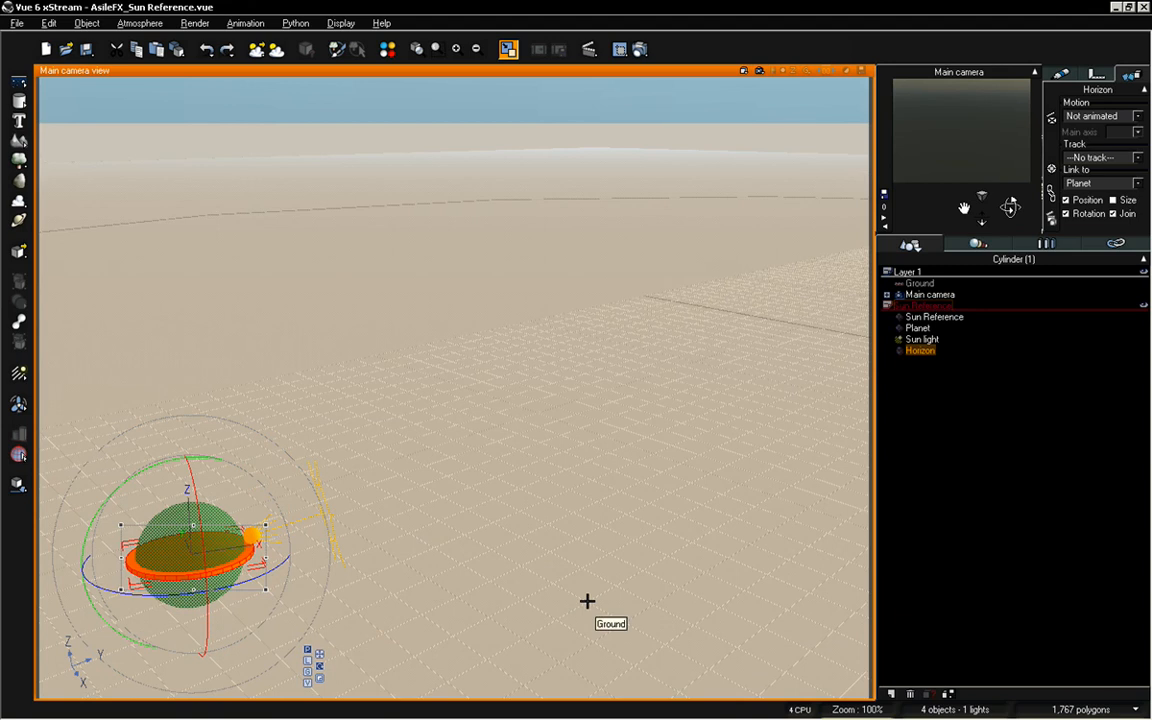
pyautogui.hotkey('ctrl', 'z')
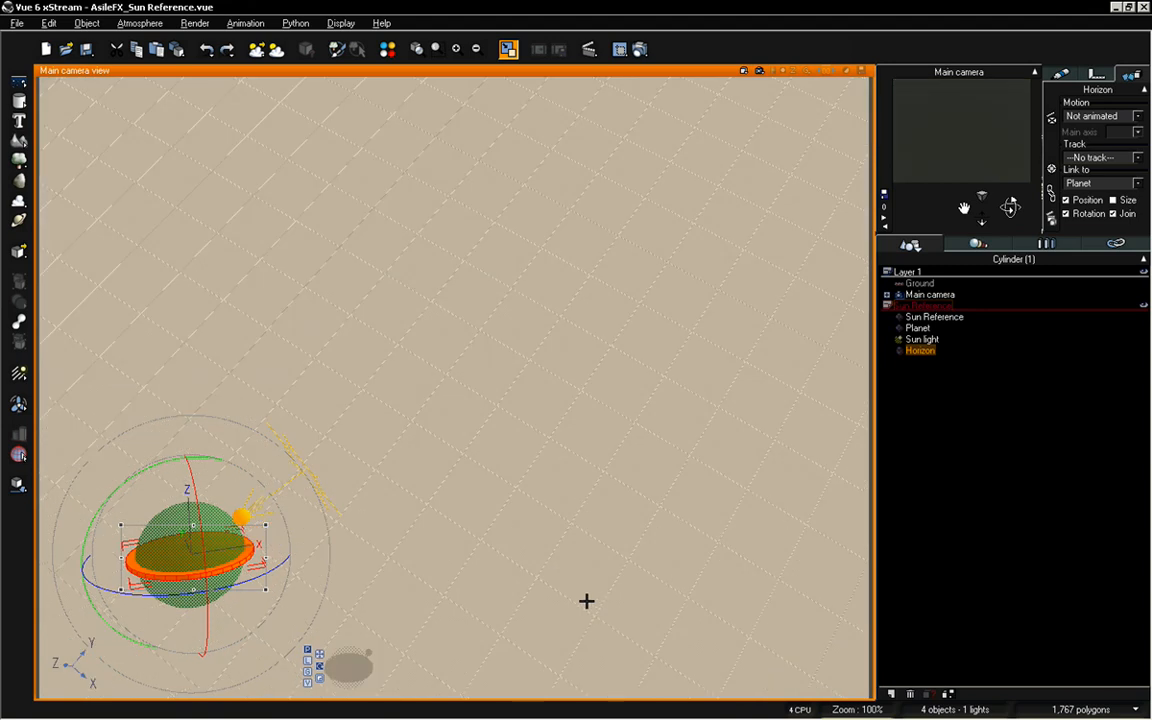
pyautogui.hotkey('ctrl', 'z')
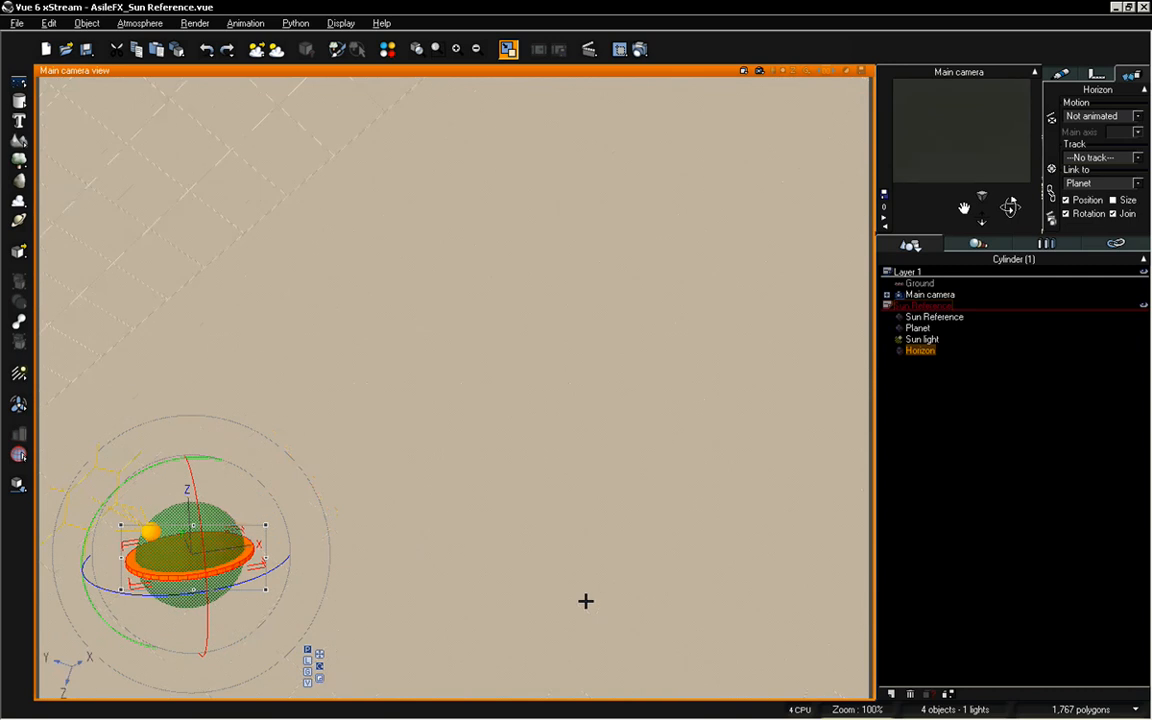
pyautogui.hotkey('ctrl', 'z')
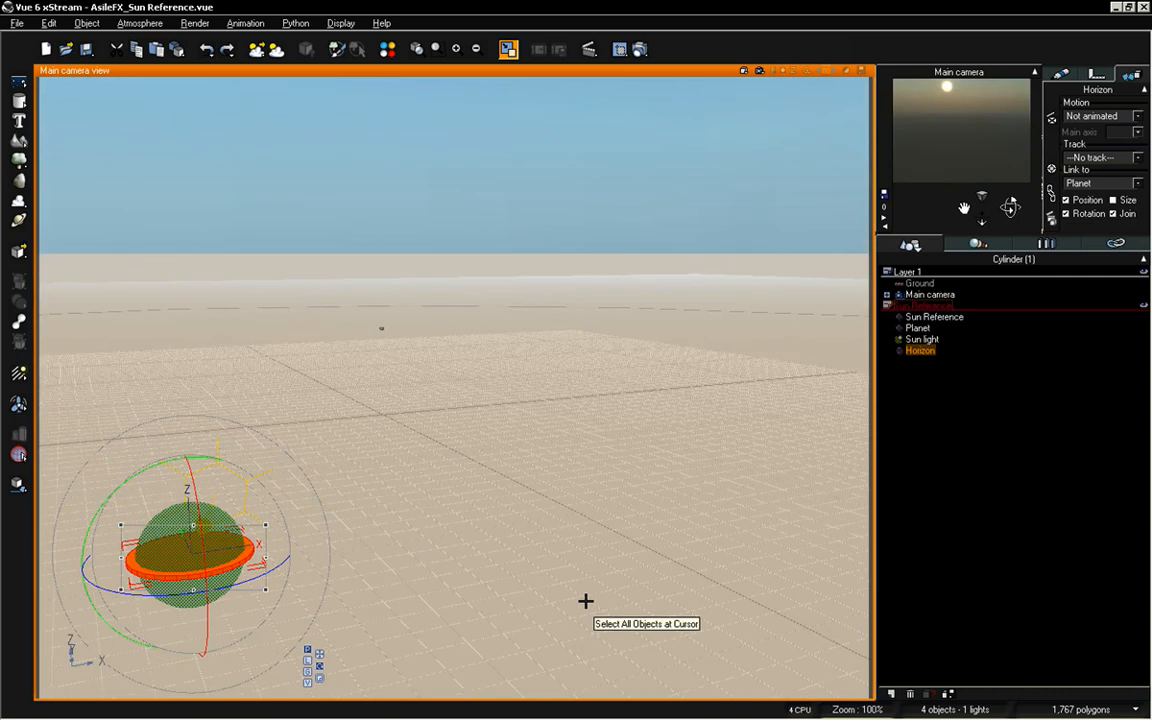
pyautogui.hotkey('ctrl', 'z')
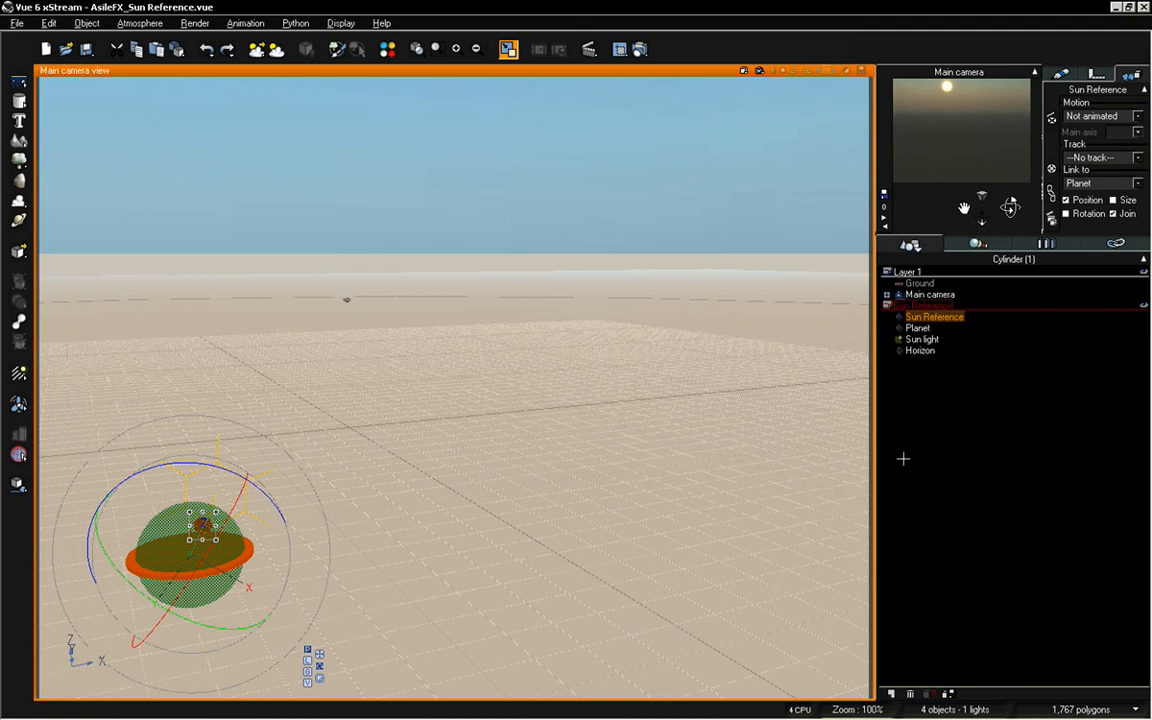
# Try excluding rotation from the Planet's link to the Main camera, orbit the camera to test it and undo the orbit
pyautogui.click(918, 327)
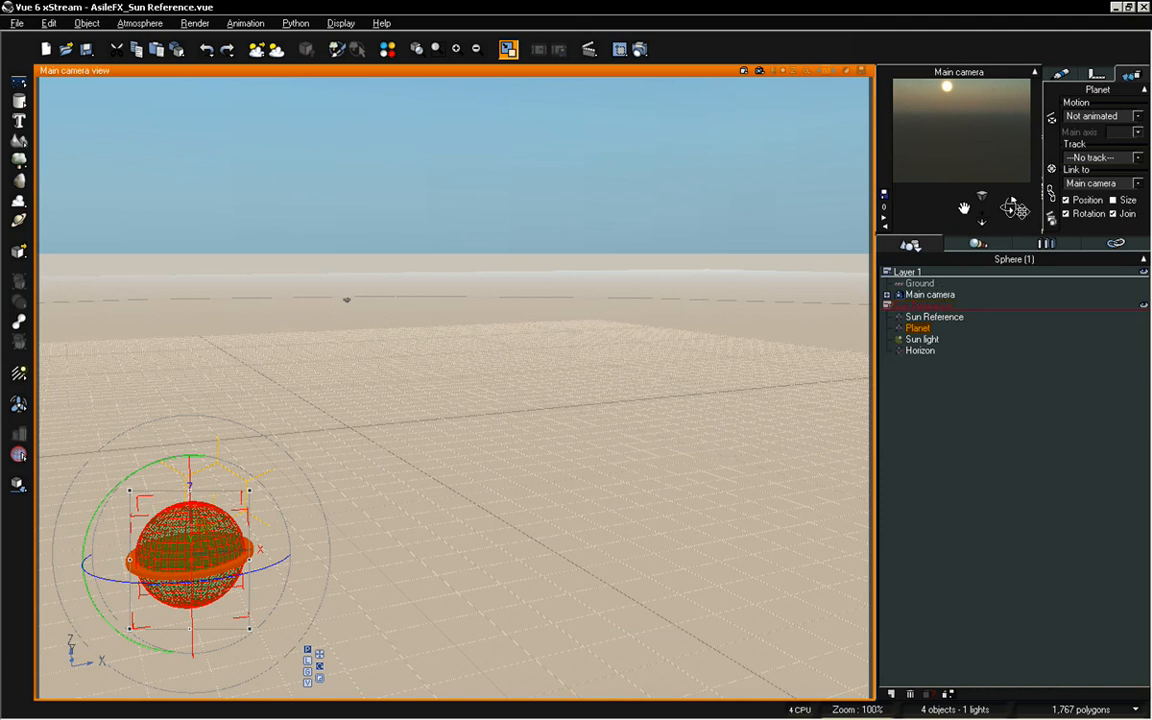
pyautogui.moveTo(1011, 207)
pyautogui.mouseDown()
pyautogui.moveTo(967, 244)
pyautogui.moveTo(926, 312)
pyautogui.moveTo(996, 198)
pyautogui.moveTo(978, 236)
pyautogui.moveTo(940, 282)
pyautogui.moveTo(988, 190)
pyautogui.moveTo(968, 244)
pyautogui.moveTo(1020, 192)
pyautogui.moveTo(984, 238)
pyautogui.moveTo(954, 244)
pyautogui.moveTo(1018, 230)
pyautogui.moveTo(1007, 197)
pyautogui.moveTo(988, 222)
pyautogui.moveTo(993, 250)
pyautogui.moveTo(1016, 249)
pyautogui.moveTo(945, 234)
pyautogui.moveTo(988, 205)
pyautogui.moveTo(1010, 207)
pyautogui.mouseUp()
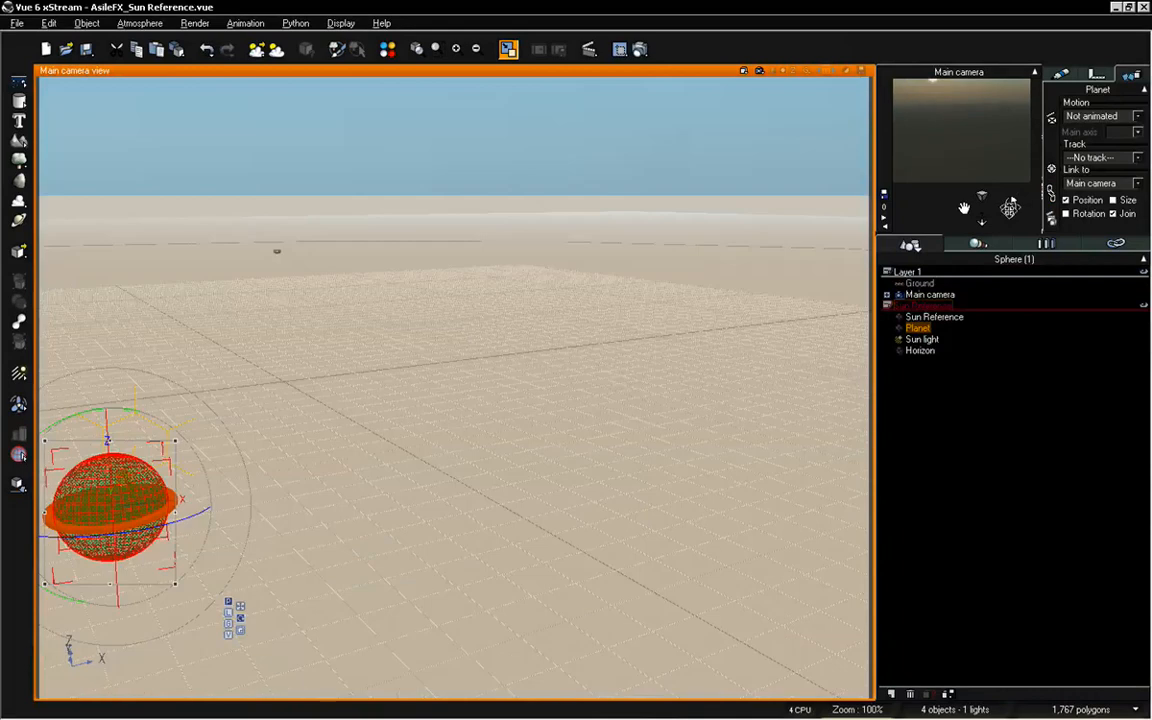
pyautogui.hotkey('ctrl', 'z')
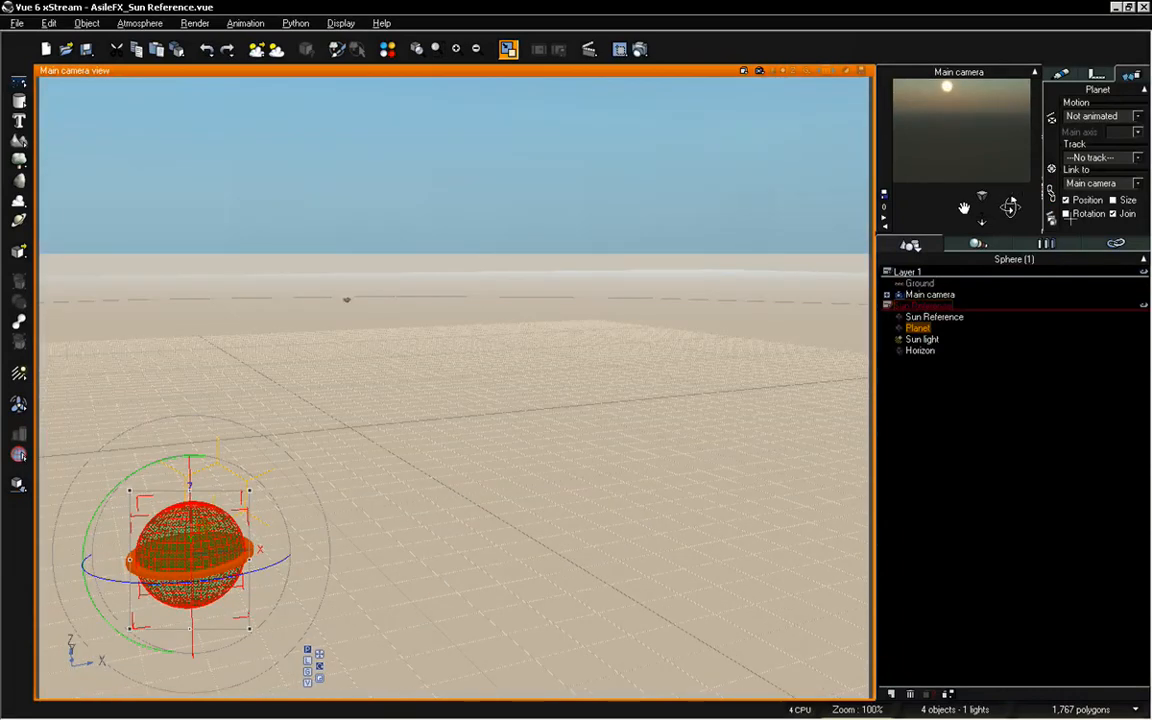
# Include rotation in the Planet's link to the Main camera again and orbit the camera to test the rig
pyautogui.moveTo(1011, 206)
pyautogui.mouseDown()
pyautogui.moveTo(999, 239)
pyautogui.moveTo(1026, 172)
pyautogui.moveTo(1020, 195)
pyautogui.moveTo(1010, 190)
pyautogui.mouseUp()
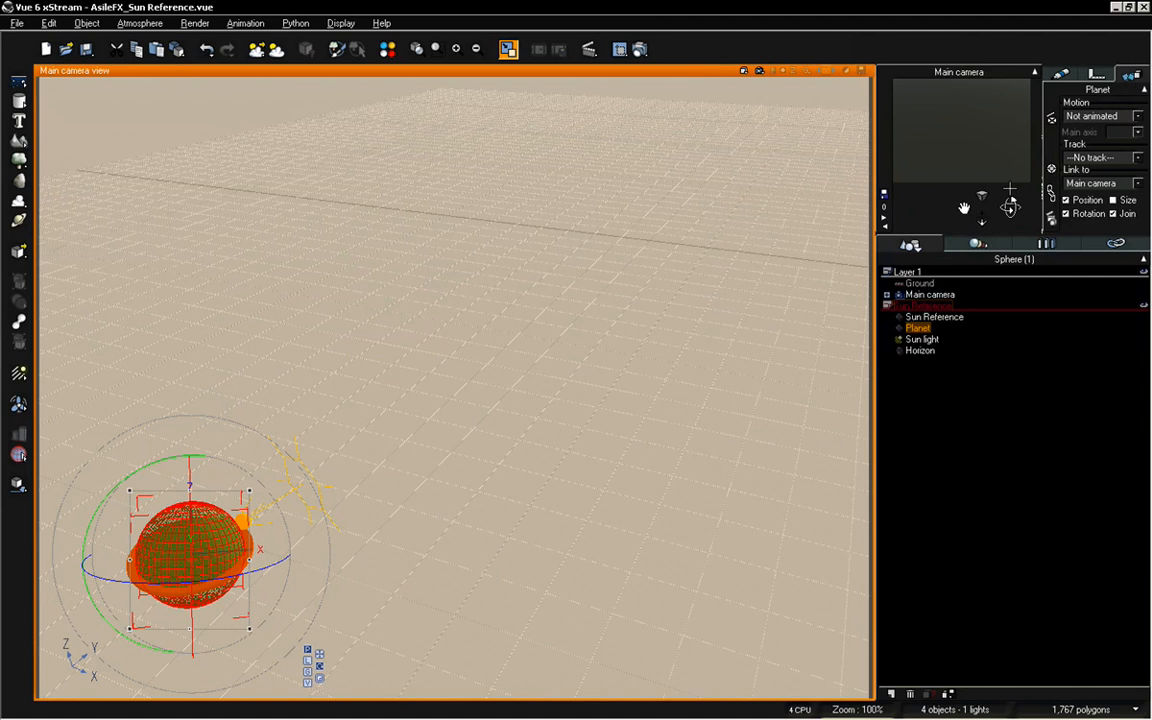
pyautogui.moveTo(1013, 200); pyautogui.dragTo(1006, 216)
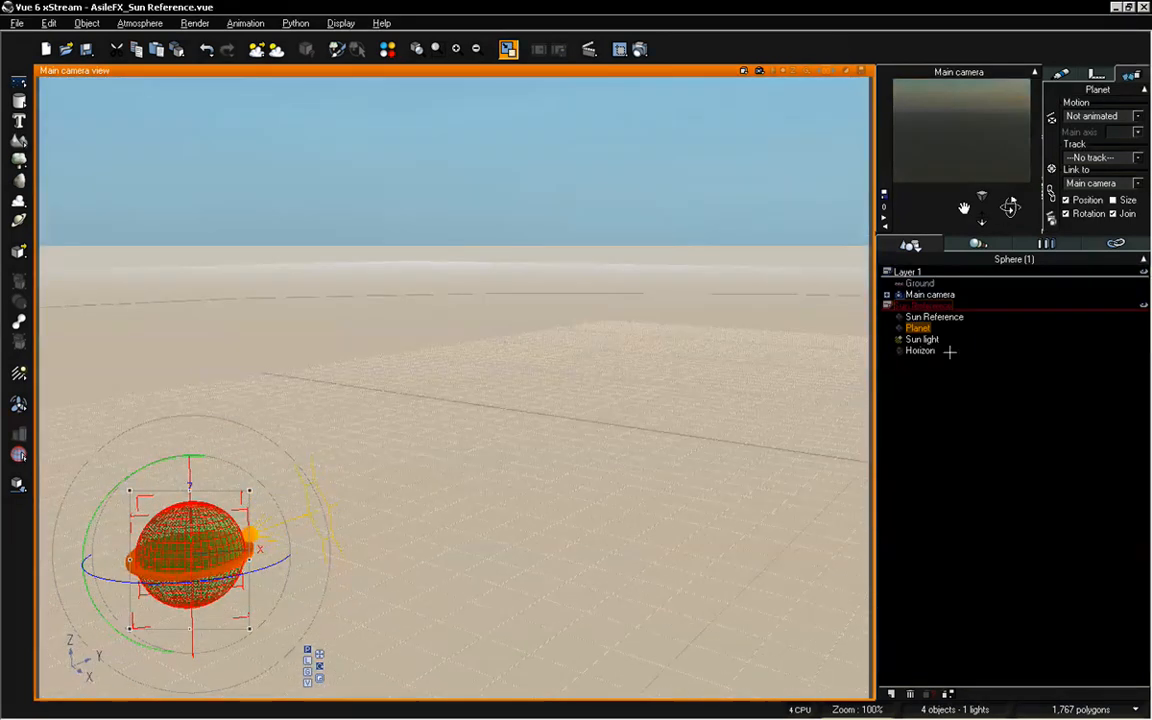
# Rotate the Sun Reference sphere around the Planet to swing the Sun light high above the Horizon disc
pyautogui.click(926, 317)
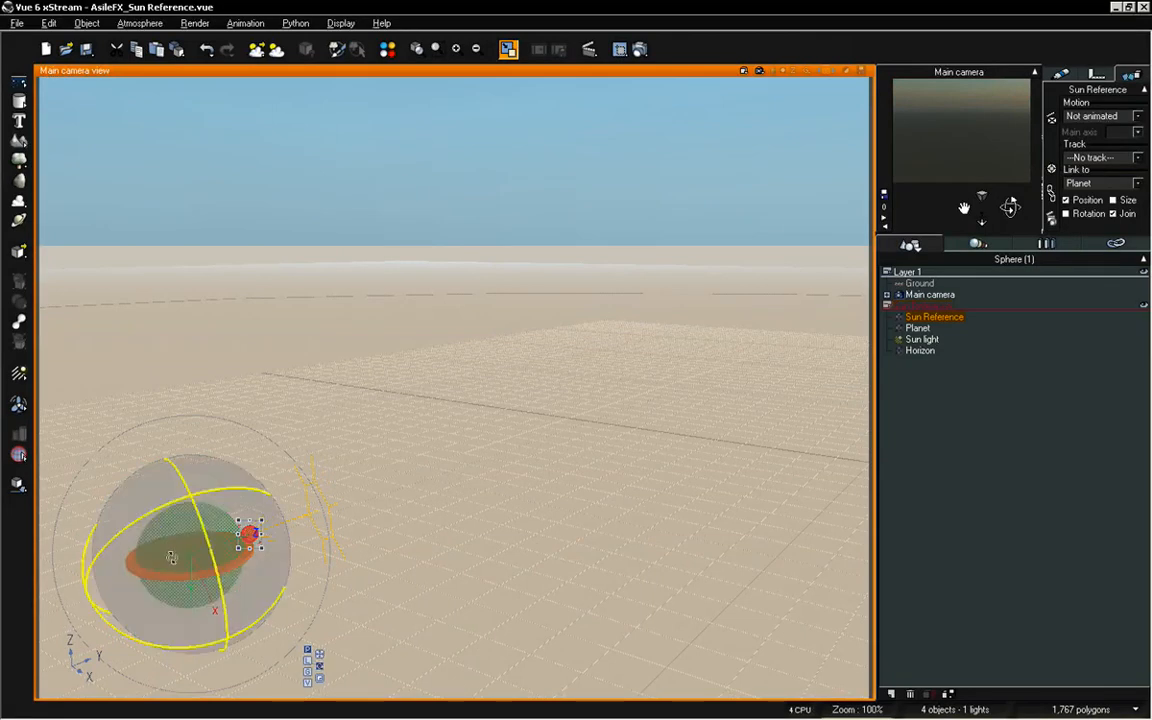
pyautogui.moveTo(154, 492); pyautogui.dragTo(91, 489)
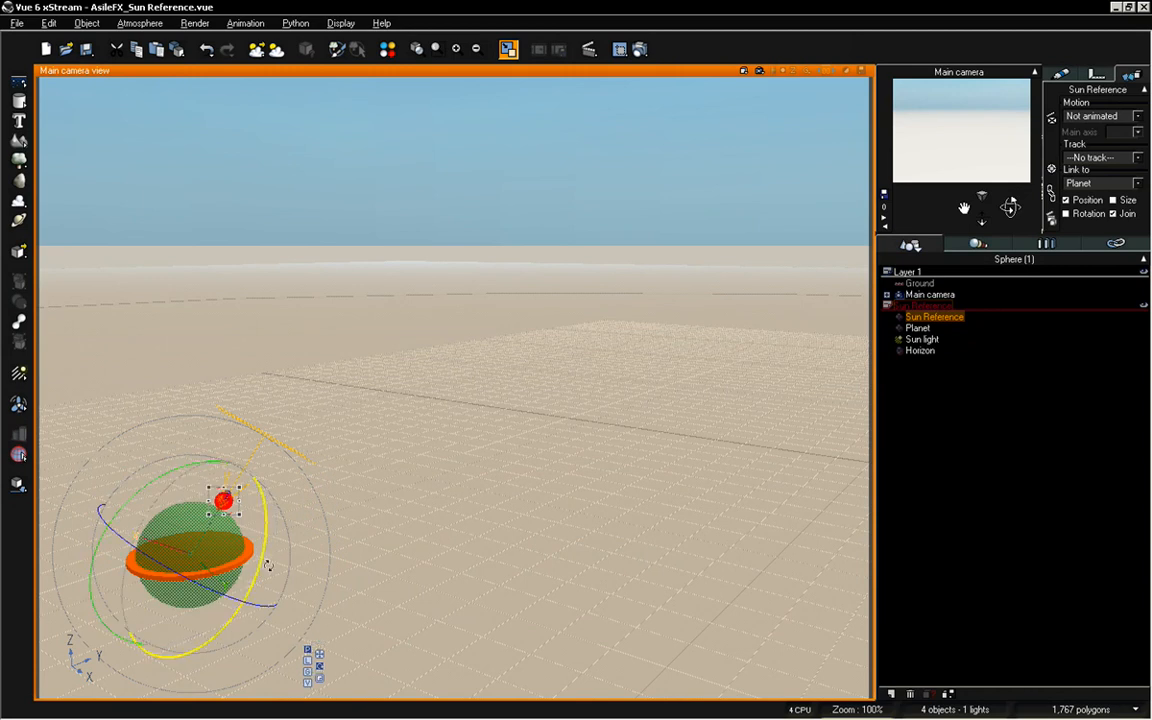
pyautogui.moveTo(161, 474)
pyautogui.mouseDown()
pyautogui.moveTo(84, 507)
pyautogui.moveTo(87, 552)
pyautogui.moveTo(84, 502)
pyautogui.moveTo(140, 481)
pyautogui.moveTo(89, 601)
pyautogui.moveTo(156, 475)
pyautogui.moveTo(178, 467)
pyautogui.moveTo(155, 475)
pyautogui.mouseUp()
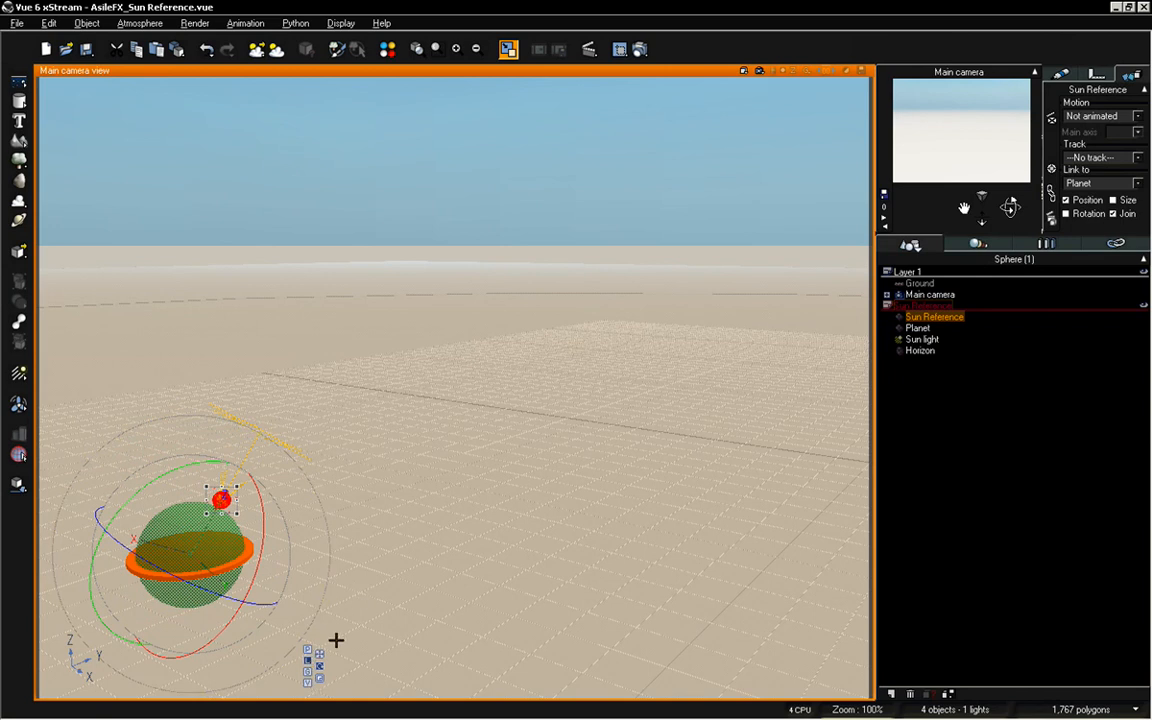
# Try rotating the Sun Reference sphere on its local axes and on the global axes, and undo the rotations
pyautogui.moveTo(170, 473); pyautogui.dragTo(95, 415)
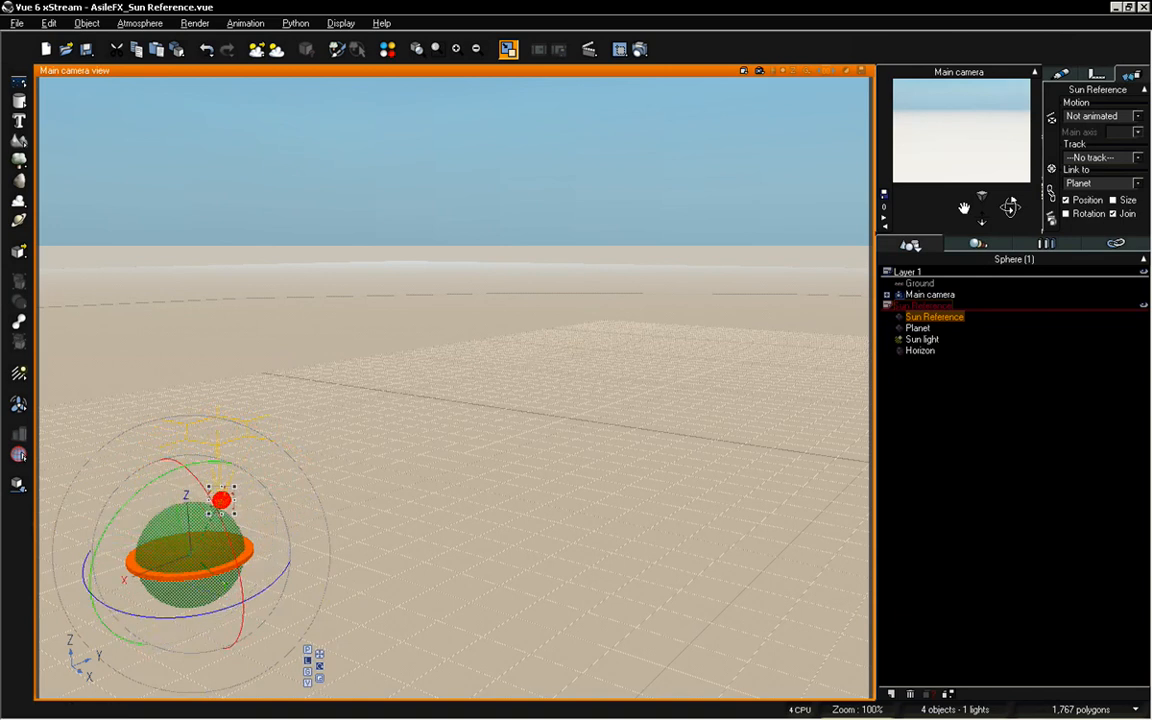
pyautogui.hotkey('ctrl', 'z')
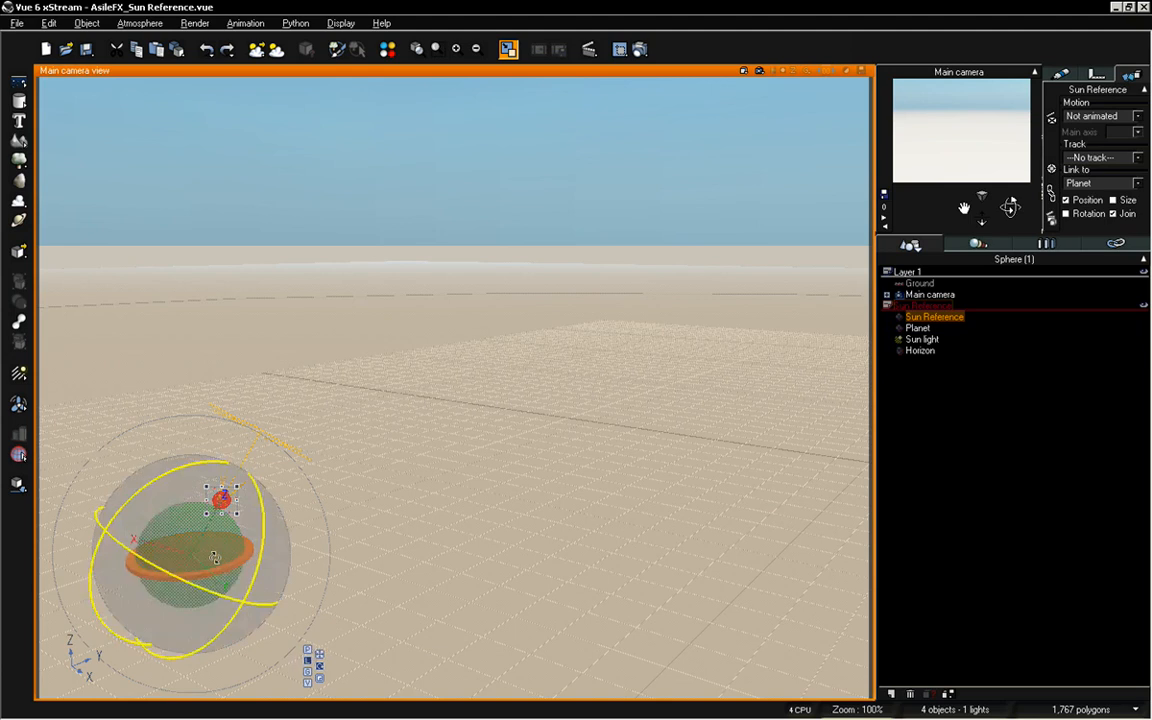
pyautogui.moveTo(213, 556)
pyautogui.mouseDown()
pyautogui.moveTo(247, 519)
pyautogui.moveTo(115, 564)
pyautogui.moveTo(108, 540)
pyautogui.moveTo(118, 562)
pyautogui.moveTo(121, 545)
pyautogui.moveTo(224, 497)
pyautogui.mouseUp()
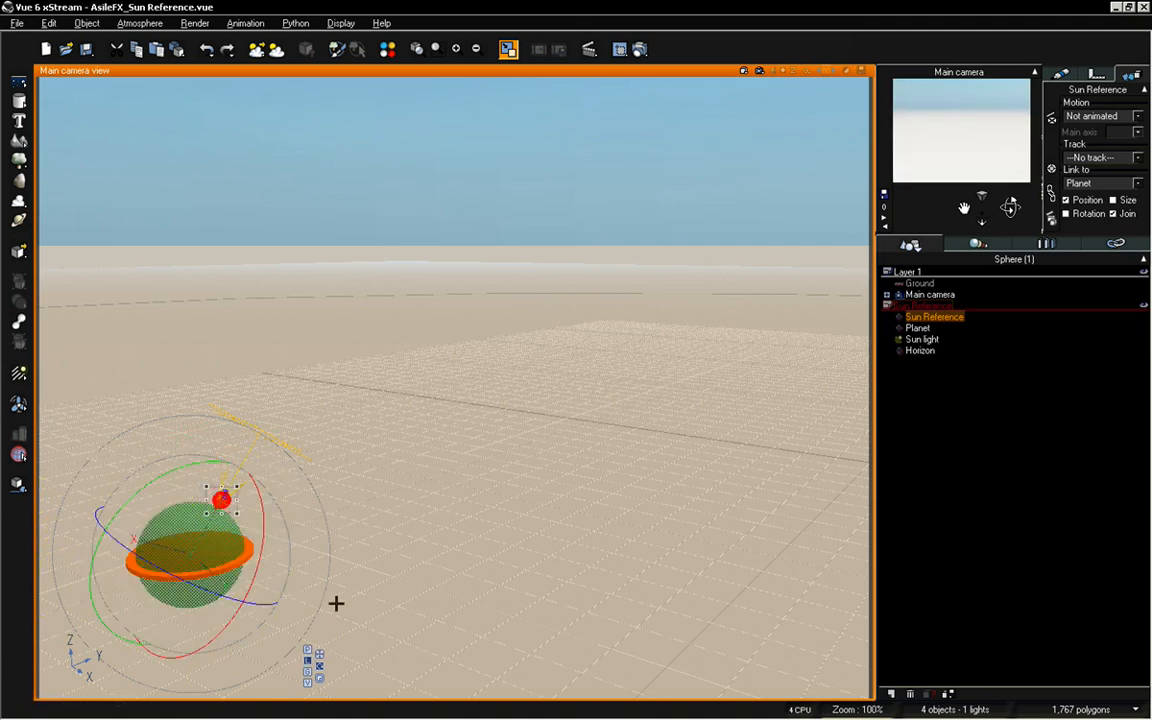
pyautogui.click(309, 674)
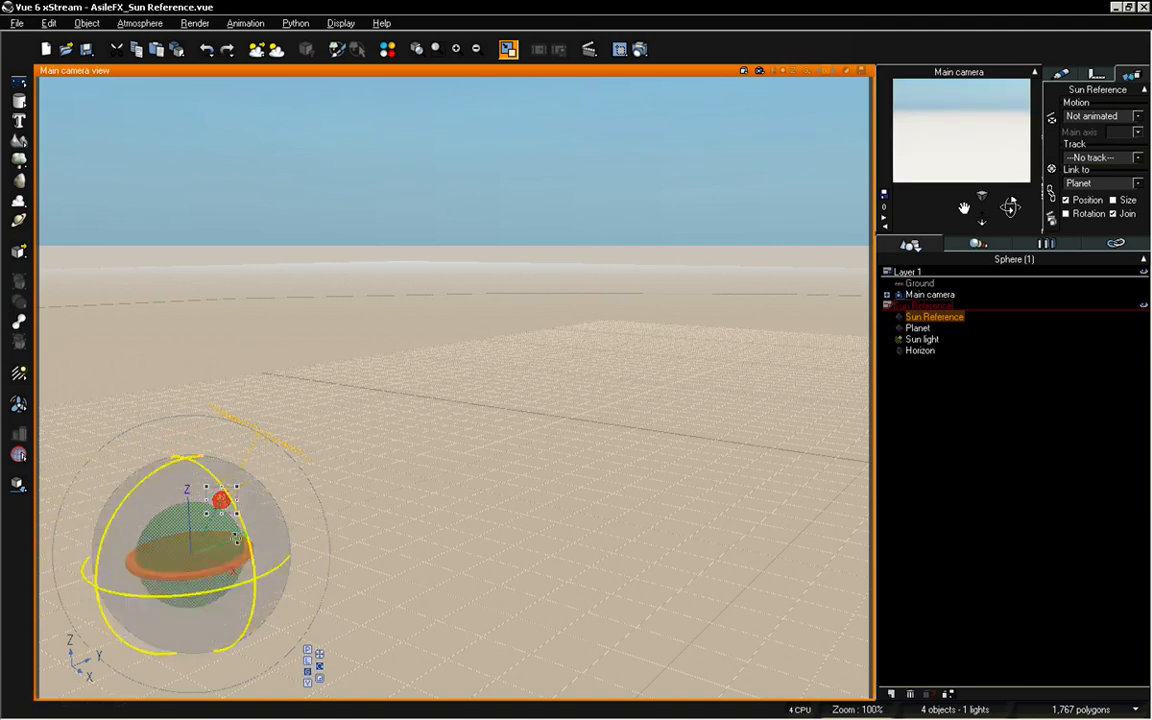
pyautogui.moveTo(119, 506)
pyautogui.mouseDown()
pyautogui.moveTo(226, 406)
pyautogui.moveTo(347, 334)
pyautogui.moveTo(112, 640)
pyautogui.moveTo(193, 463)
pyautogui.moveTo(275, 354)
pyautogui.mouseUp()
pyautogui.hotkey('ctrl', 'z')
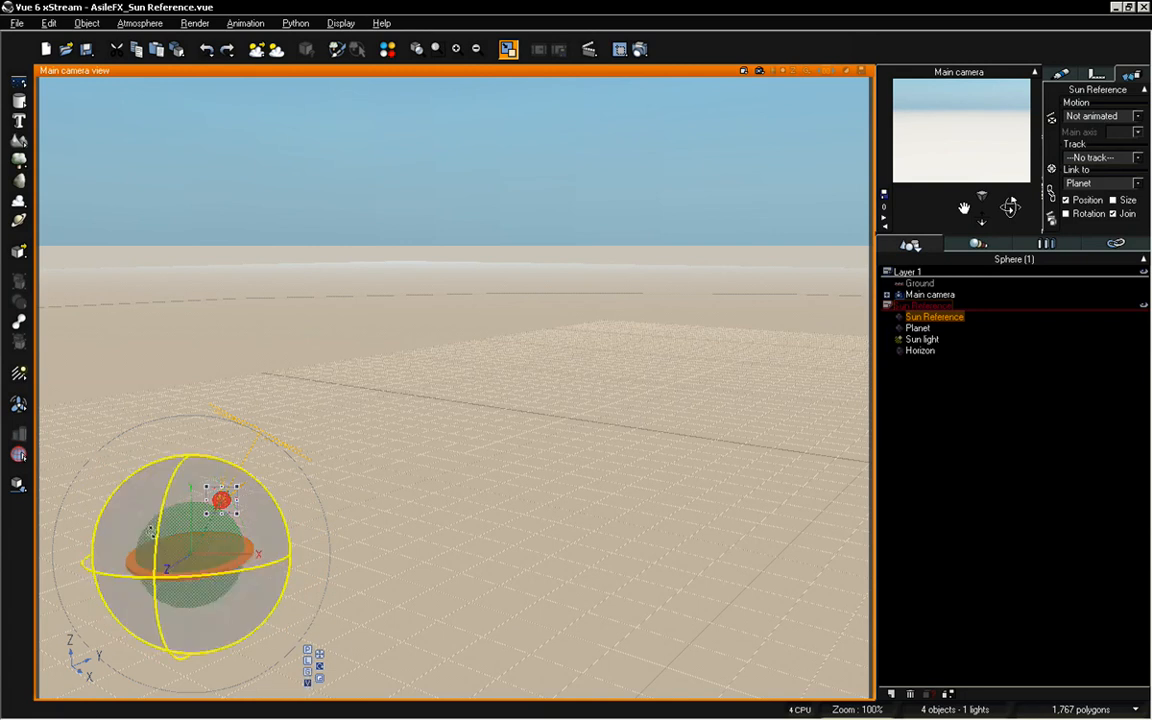
# Try rotating the Sun Reference sphere around the Planet on the view axes and undo those rotations
pyautogui.moveTo(160, 538)
pyautogui.mouseDown()
pyautogui.moveTo(140, 651)
pyautogui.moveTo(179, 660)
pyautogui.moveTo(175, 612)
pyautogui.mouseUp()
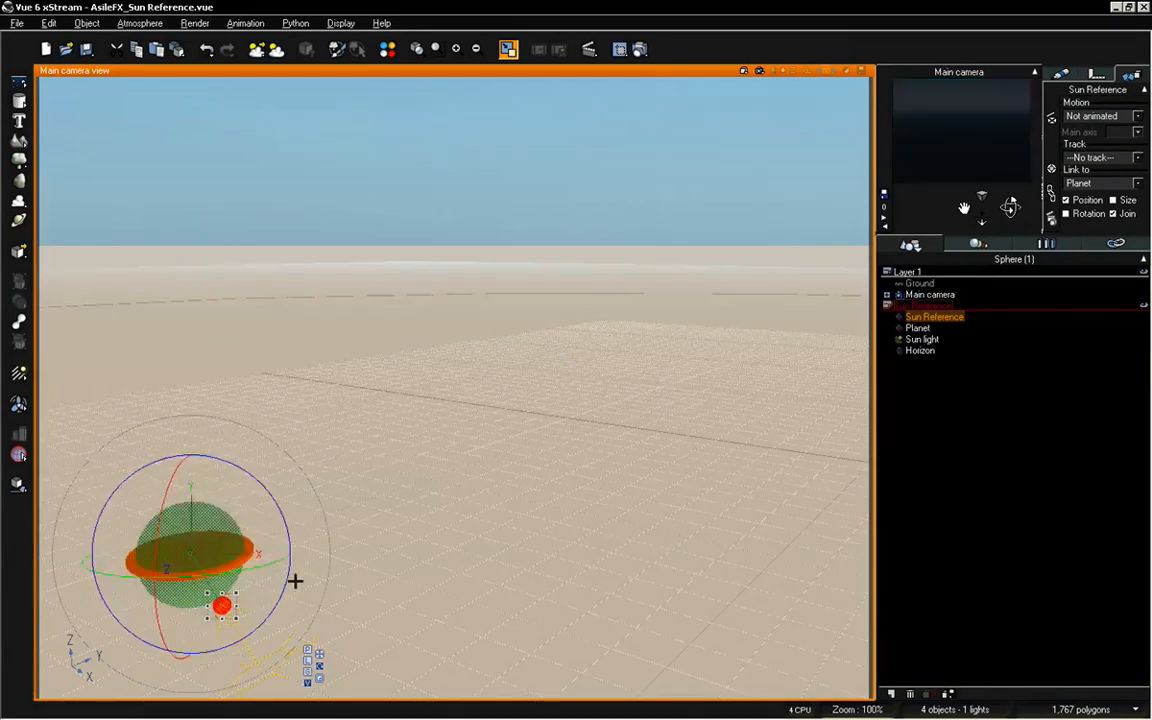
pyautogui.moveTo(295, 580)
pyautogui.mouseDown()
pyautogui.moveTo(244, 419)
pyautogui.moveTo(215, 411)
pyautogui.moveTo(278, 558)
pyautogui.moveTo(175, 506)
pyautogui.moveTo(139, 627)
pyautogui.moveTo(150, 655)
pyautogui.moveTo(81, 450)
pyautogui.mouseUp()
pyautogui.hotkey('ctrl', 'z')
pyautogui.hotkey('ctrl', 'z')
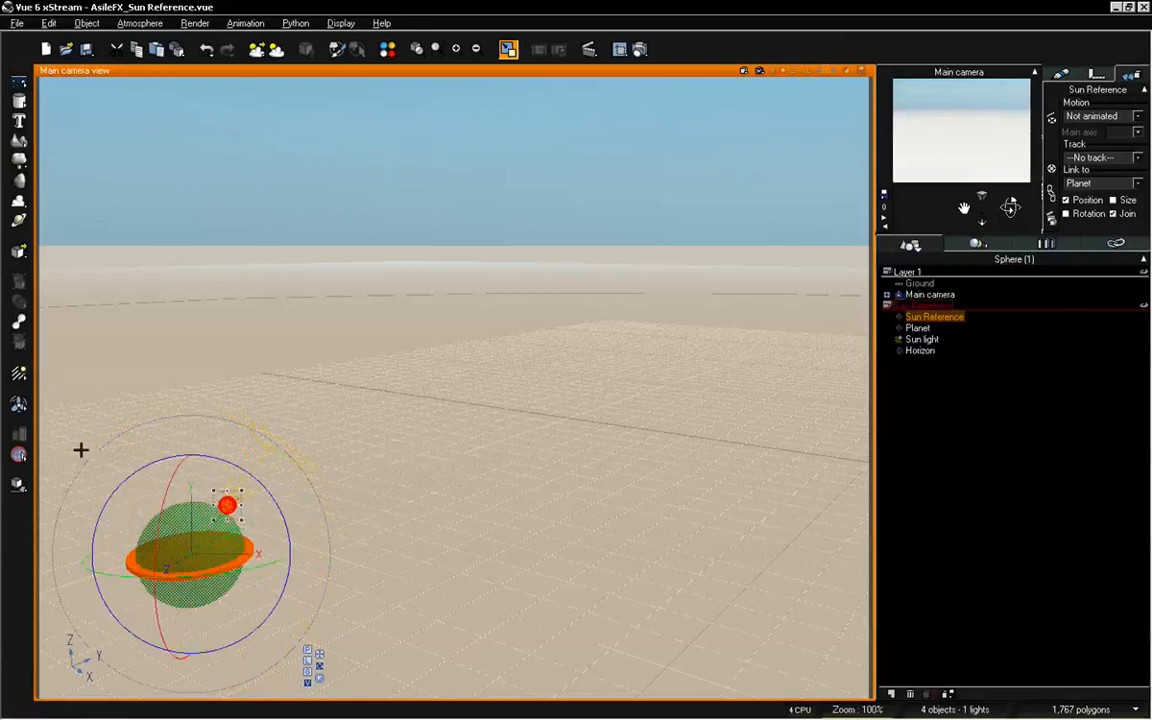
pyautogui.hotkey('ctrl', 'z')
# Switch the Sun Reference sphere's gizmo to local axes, try rotating the sphere and undo it
pyautogui.click(312, 662)
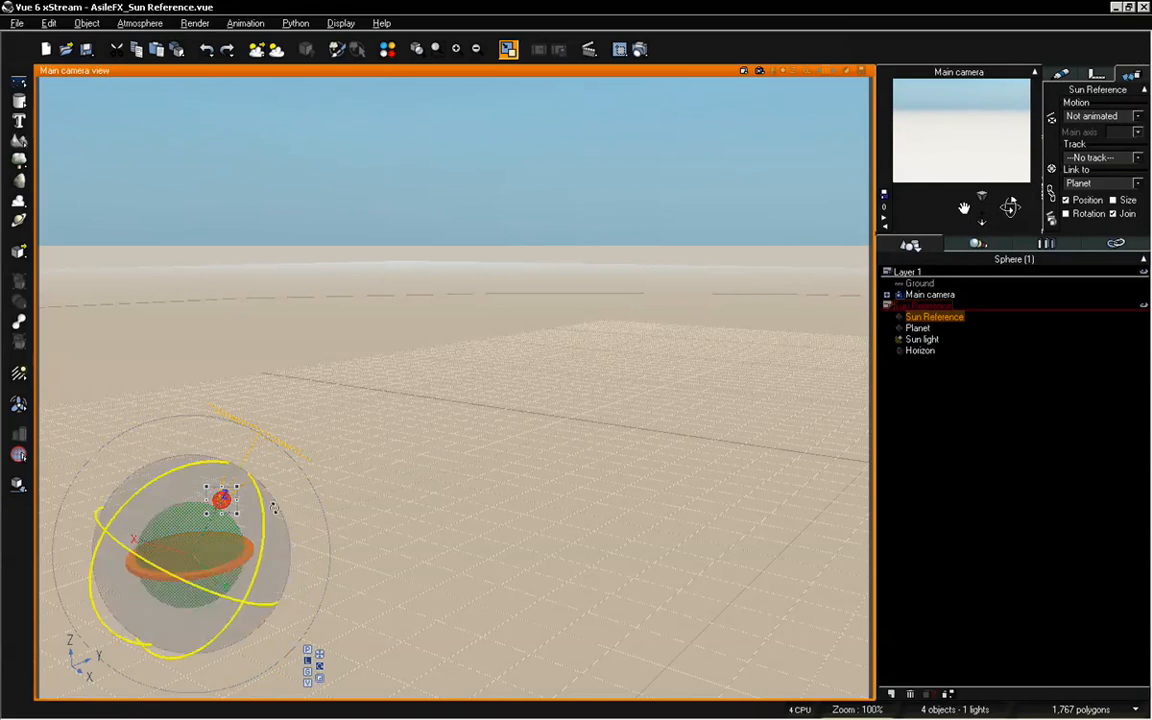
pyautogui.moveTo(259, 484); pyautogui.dragTo(267, 360)
pyautogui.hotkey('ctrl', 'z')
pyautogui.hotkey('ctrl', 'z')
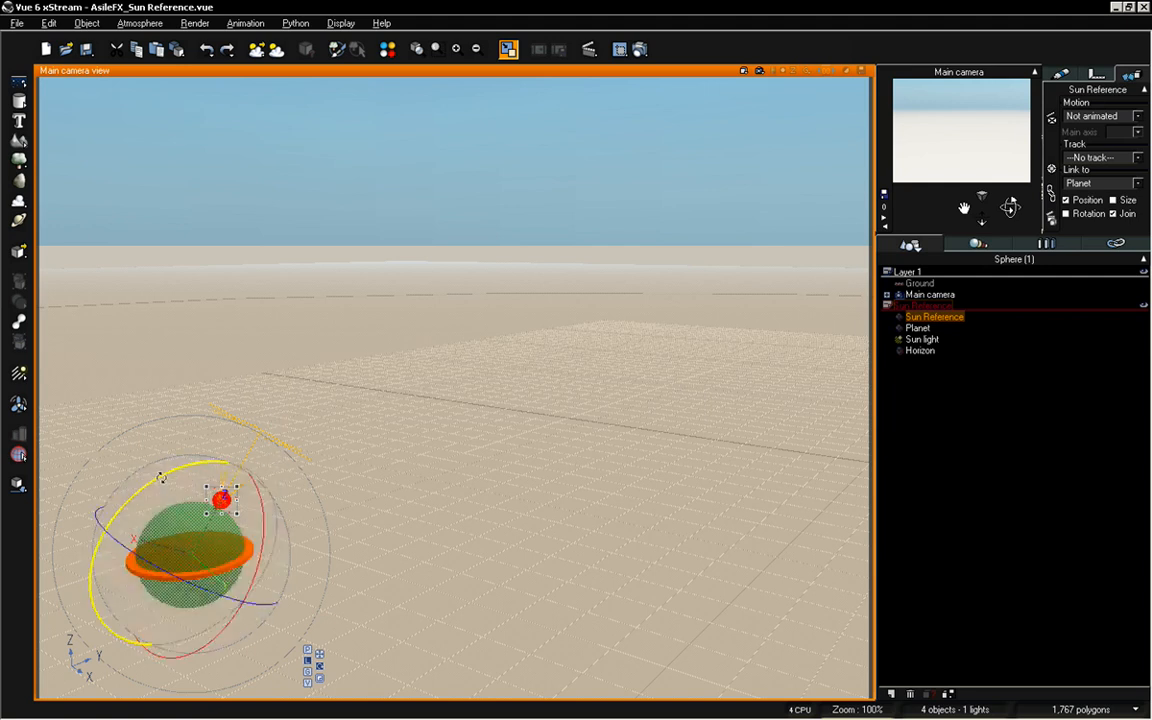
# Try turning the Sun Reference sphere, orbit the camera, rotate the sphere around the Planet again and undo it all
pyautogui.moveTo(169, 468); pyautogui.dragTo(377, 424)
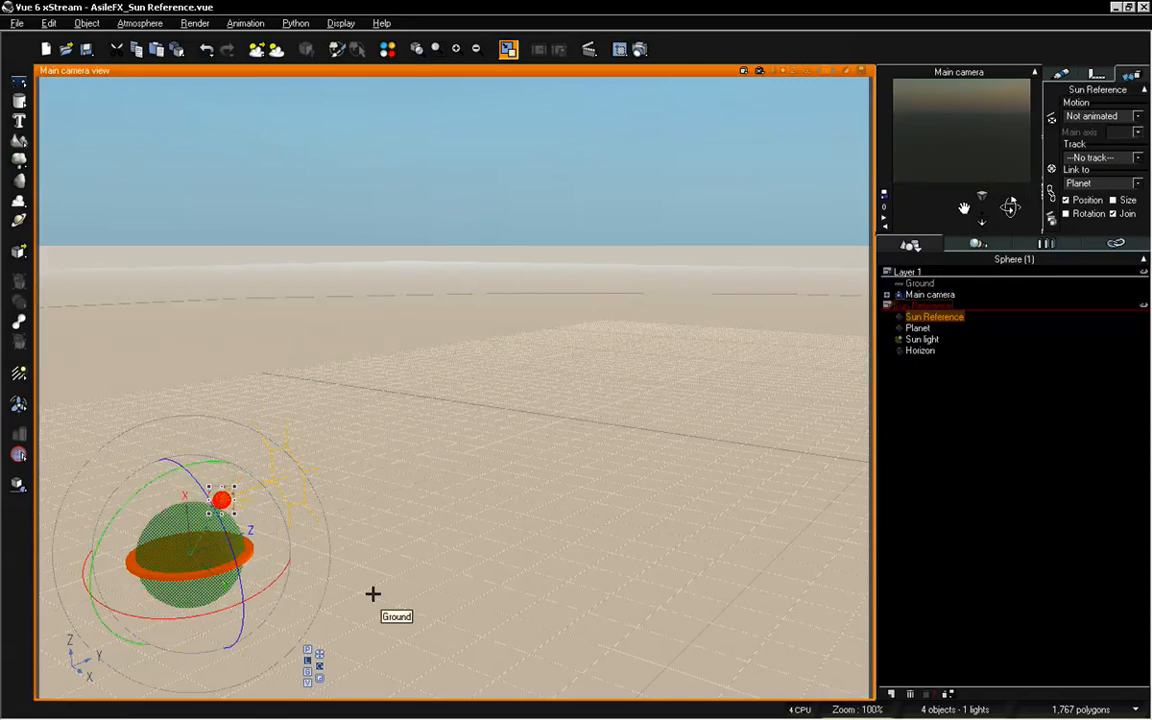
pyautogui.moveTo(1016, 210); pyautogui.dragTo(344, 448)
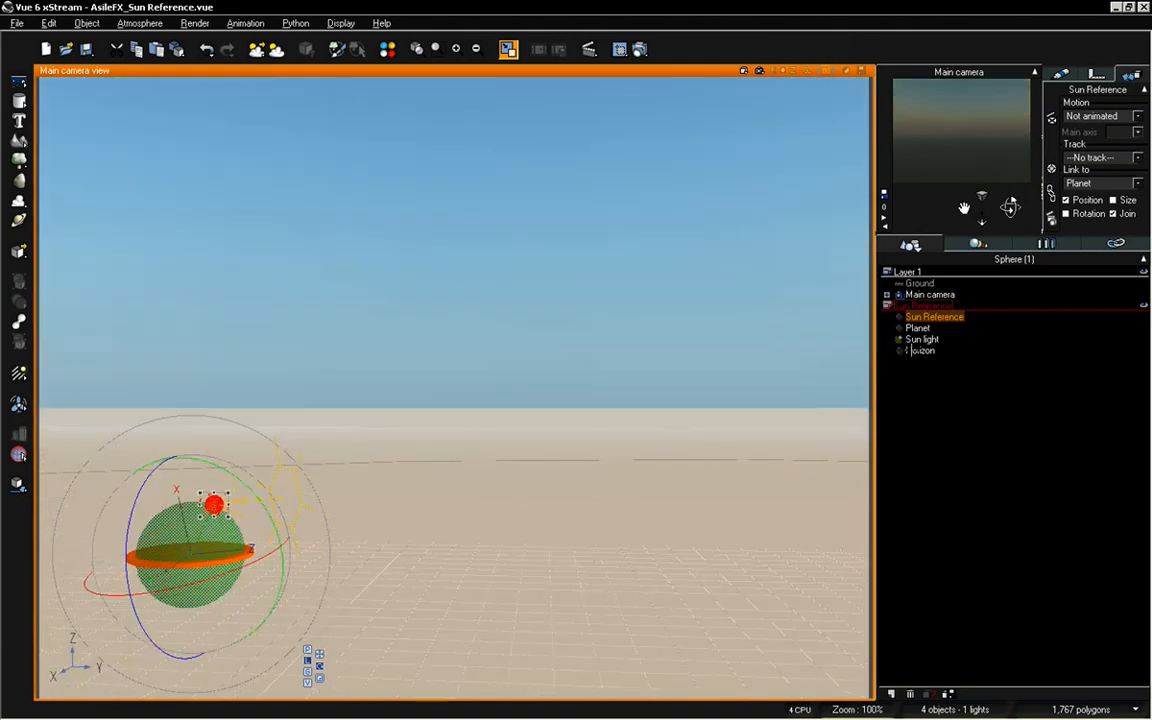
pyautogui.moveTo(203, 545); pyautogui.dragTo(205, 515)
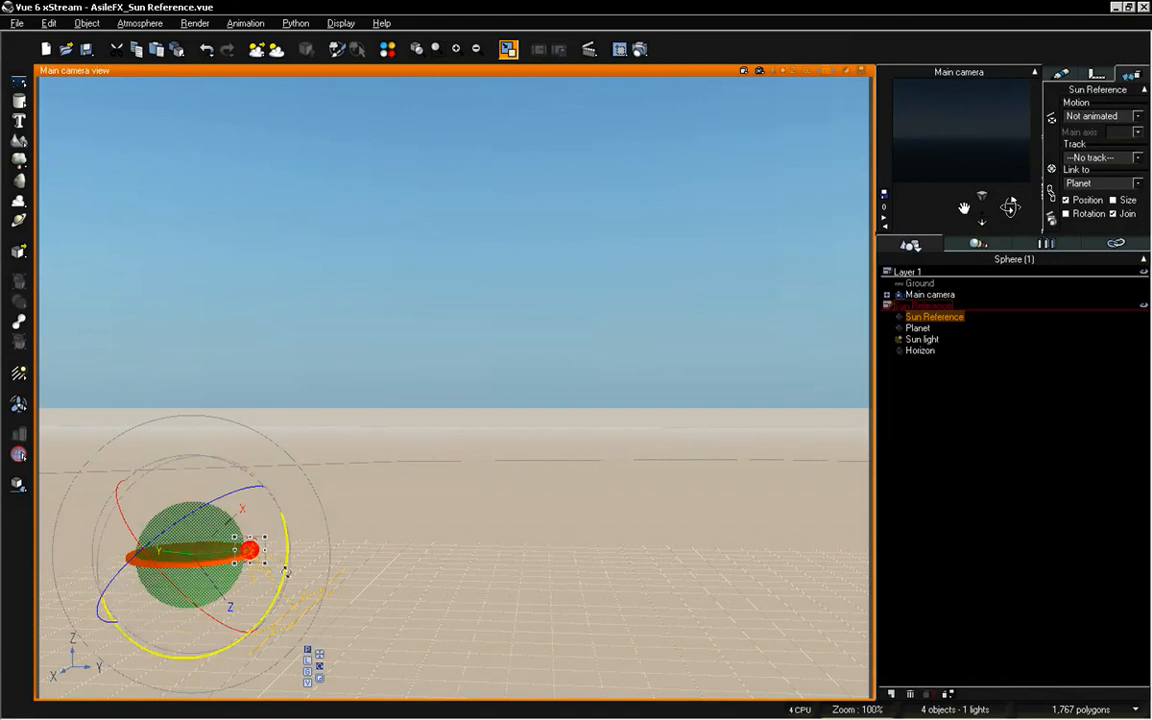
pyautogui.moveTo(287, 571); pyautogui.dragTo(254, 362)
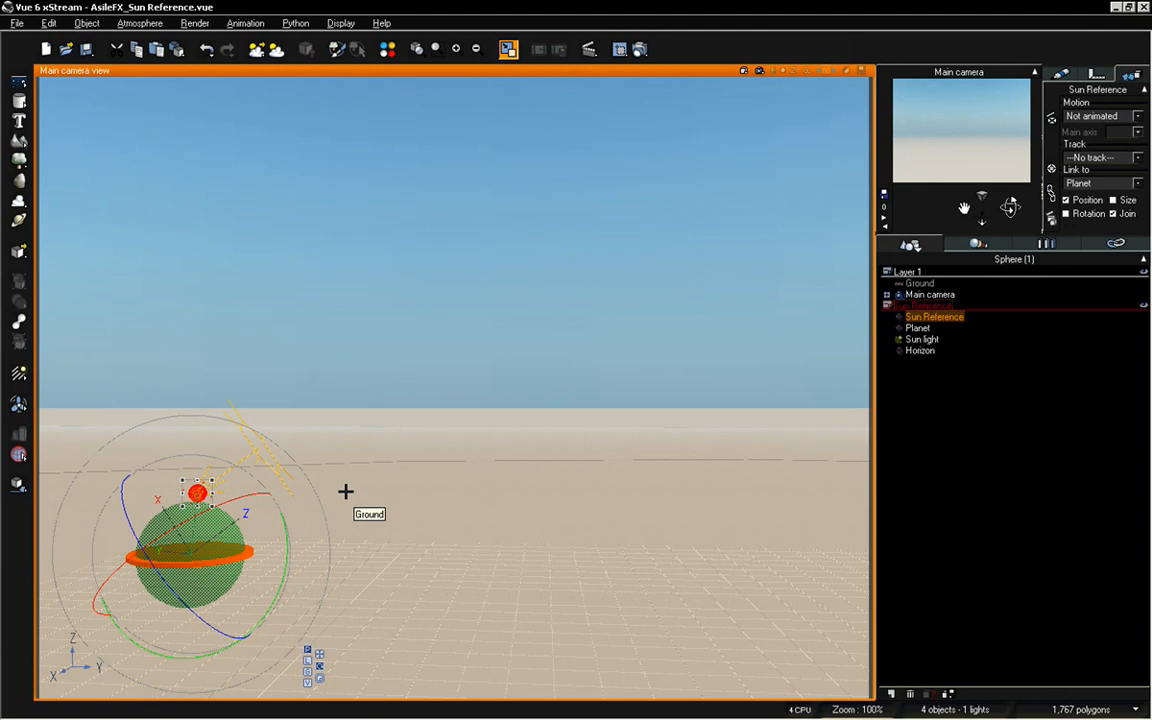
pyautogui.hotkey('ctrl', 'z')
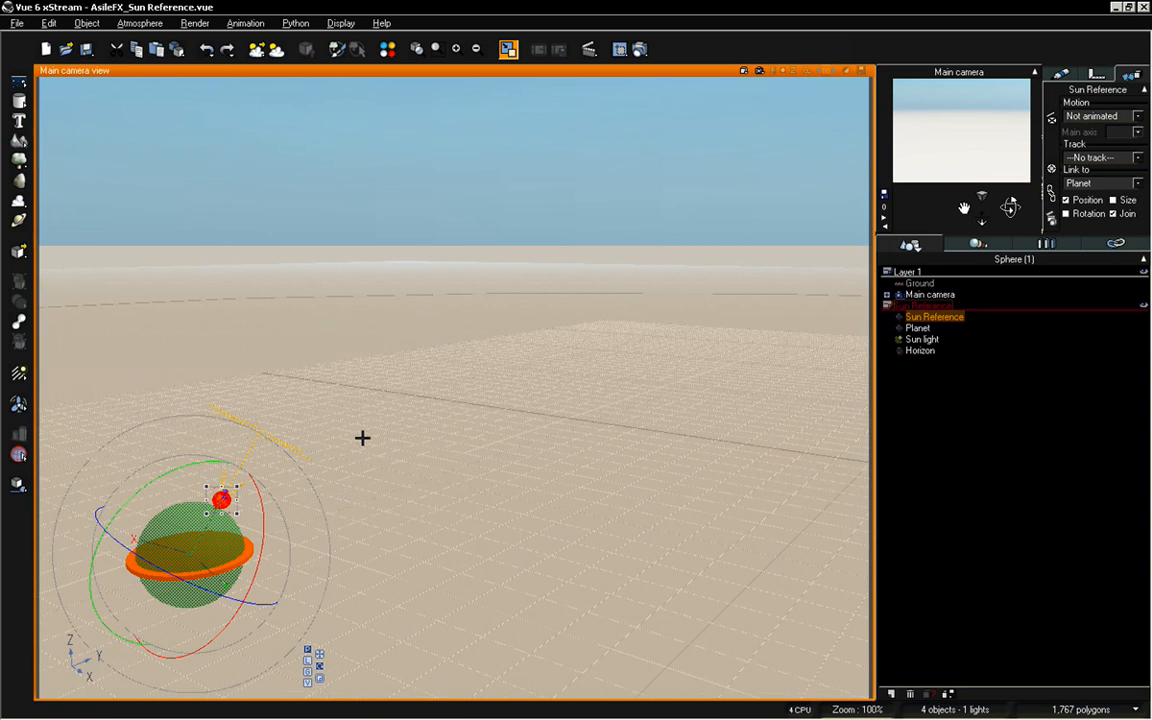
# Rotate the Sun Reference sphere around the Planet until it sits near the Planet's top, and shift the camera slightly sideways
pyautogui.moveTo(162, 528); pyautogui.dragTo(381, 311)
pyautogui.moveTo(347, 573); pyautogui.dragTo(388, 383)
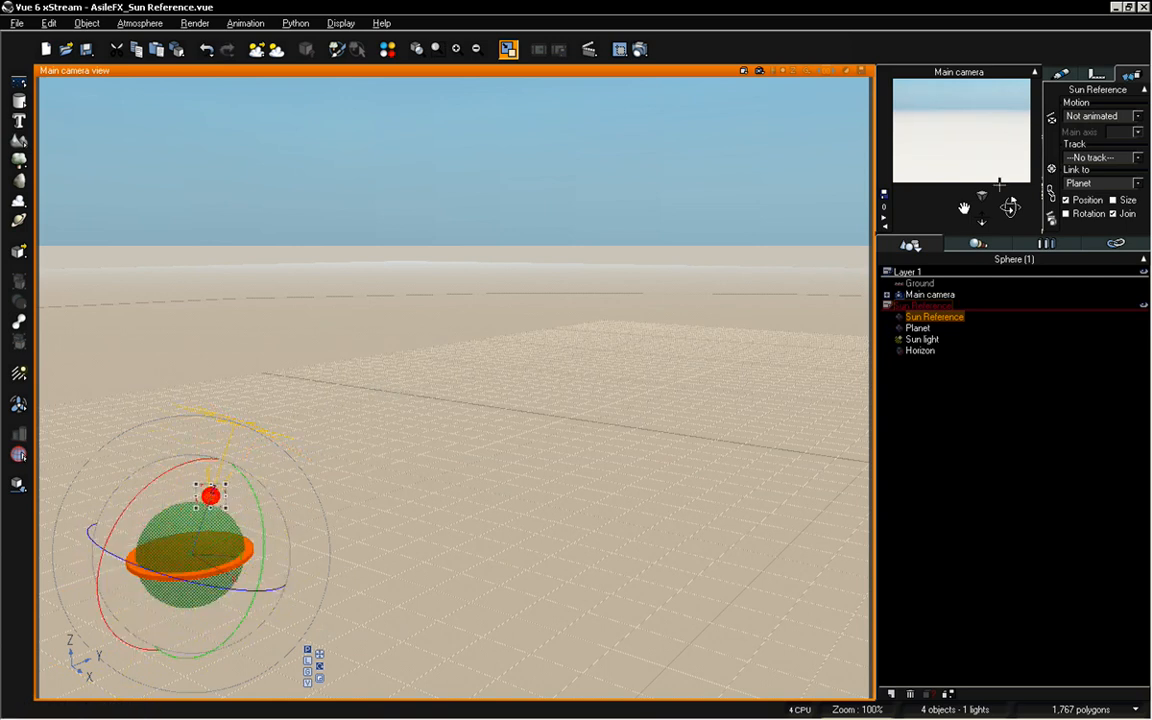
pyautogui.moveTo(990, 214); pyautogui.dragTo(589, 638)
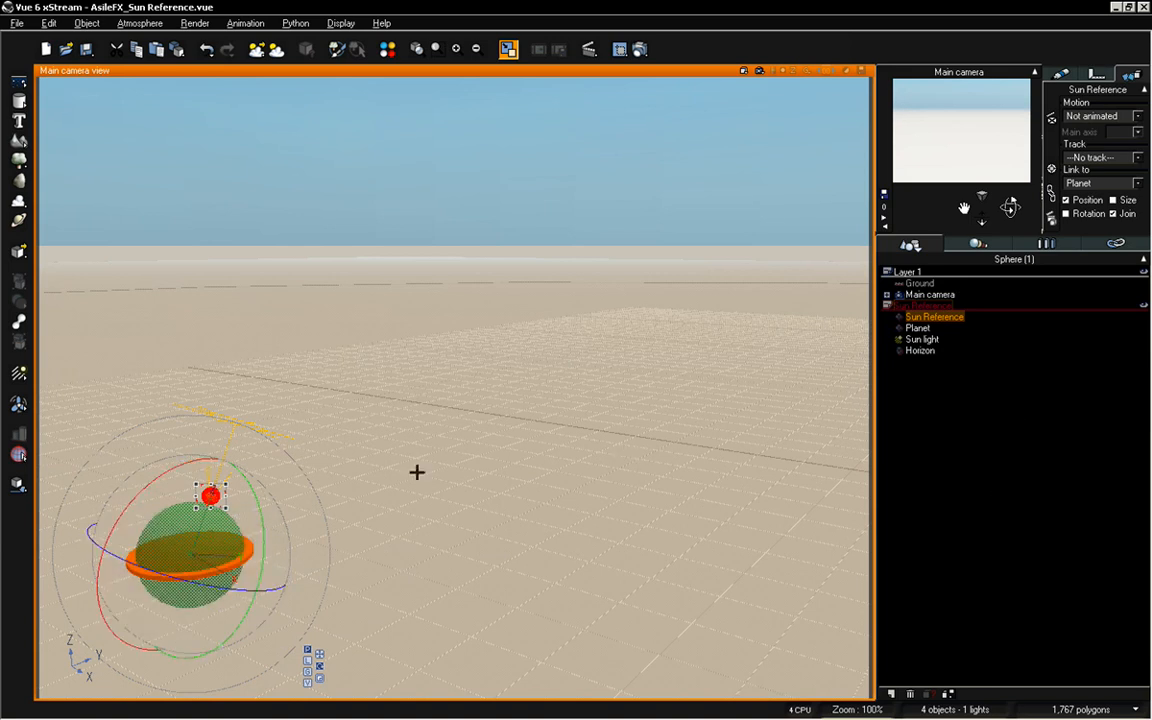
# Move the Planet with its linked parts along its axes toward the middle of the camera view, undoing the trial rotation
pyautogui.click(917, 328)
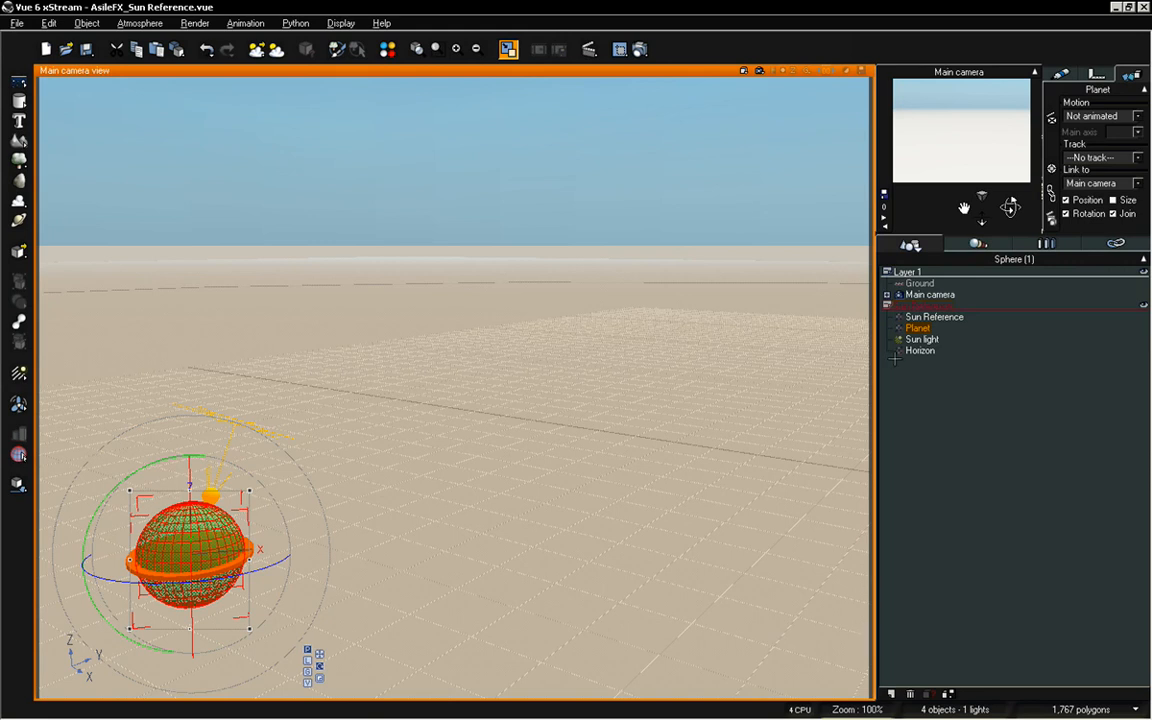
pyautogui.click(309, 660)
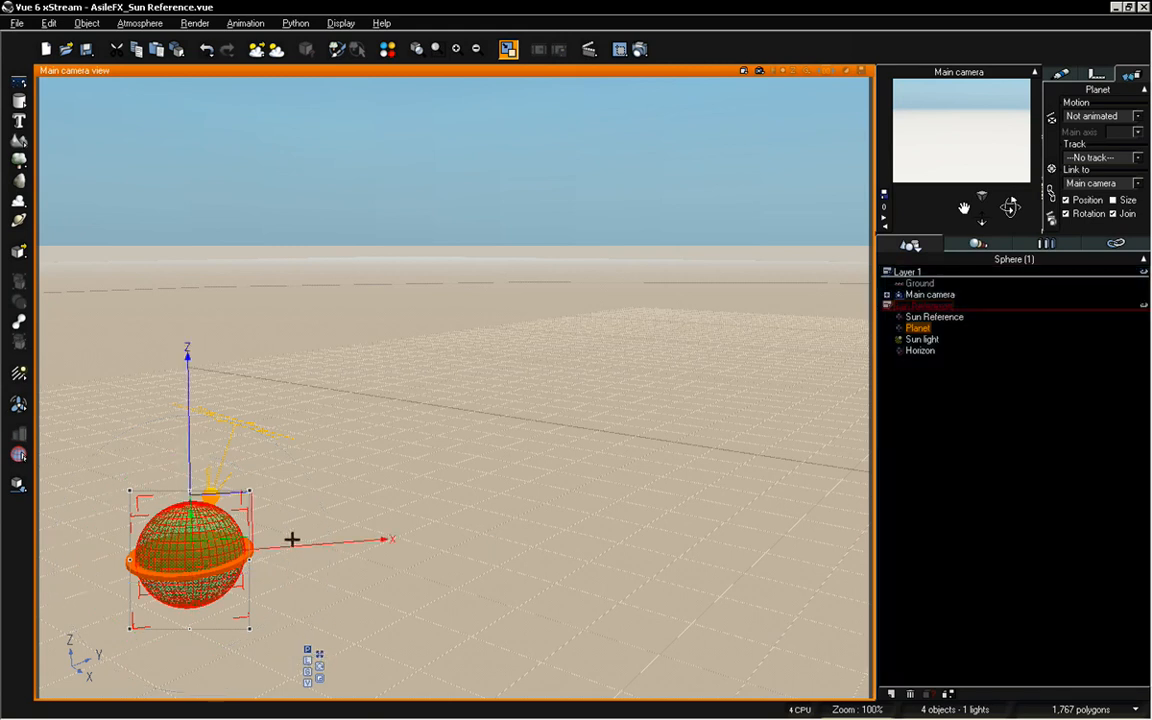
pyautogui.moveTo(291, 540); pyautogui.dragTo(610, 528)
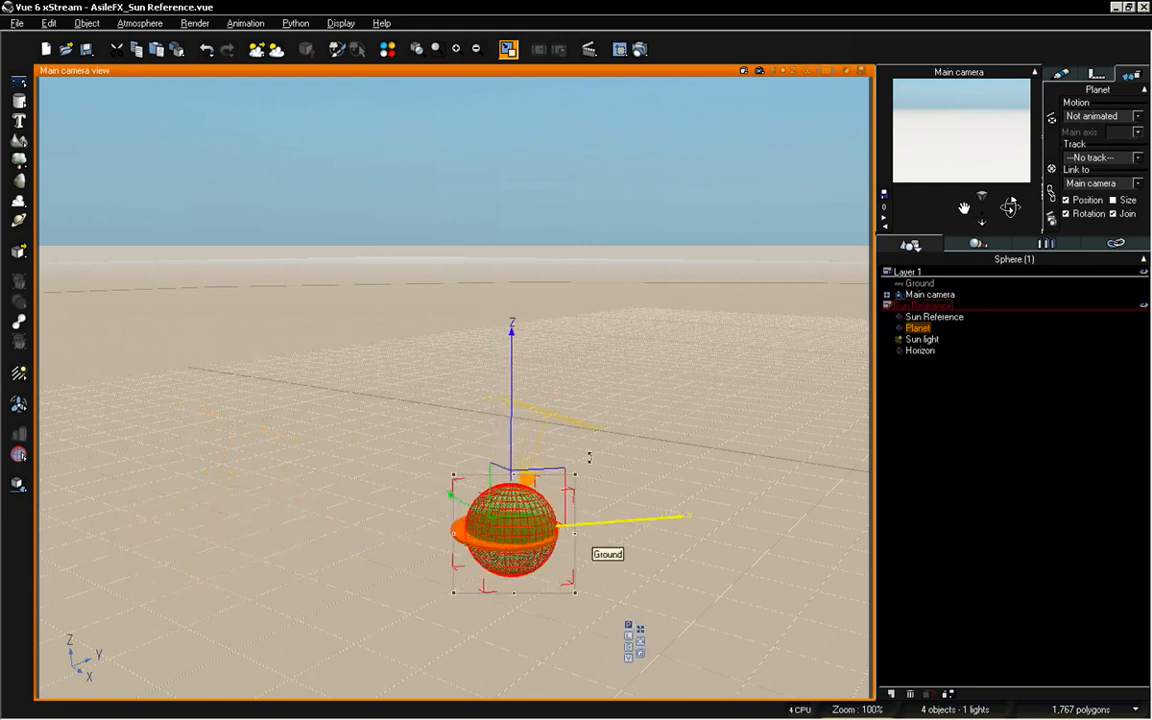
pyautogui.moveTo(519, 386); pyautogui.dragTo(522, 136)
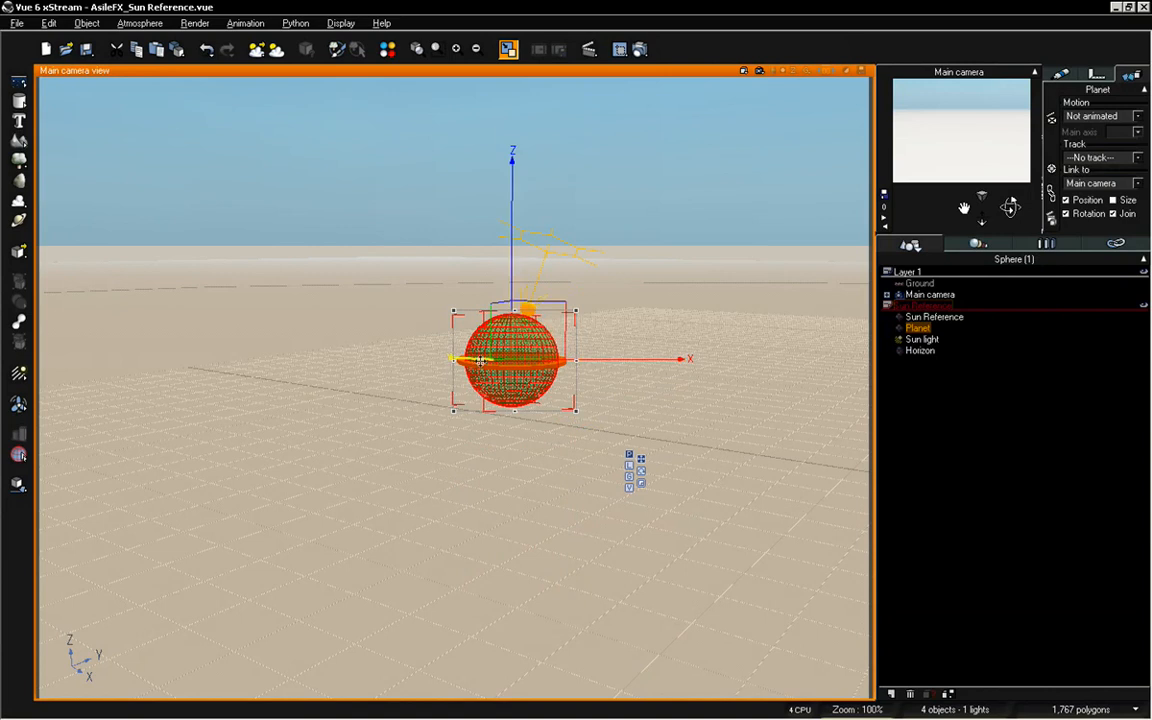
pyautogui.moveTo(480, 358); pyautogui.dragTo(600, 420)
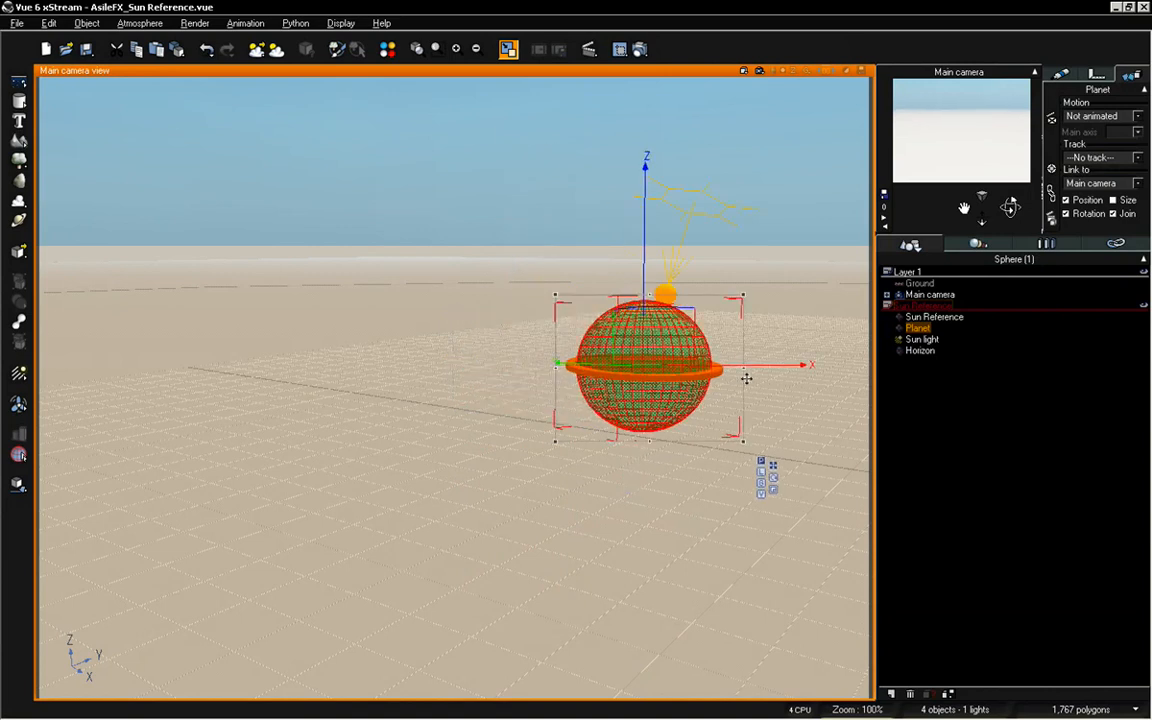
pyautogui.moveTo(694, 334); pyautogui.dragTo(673, 437)
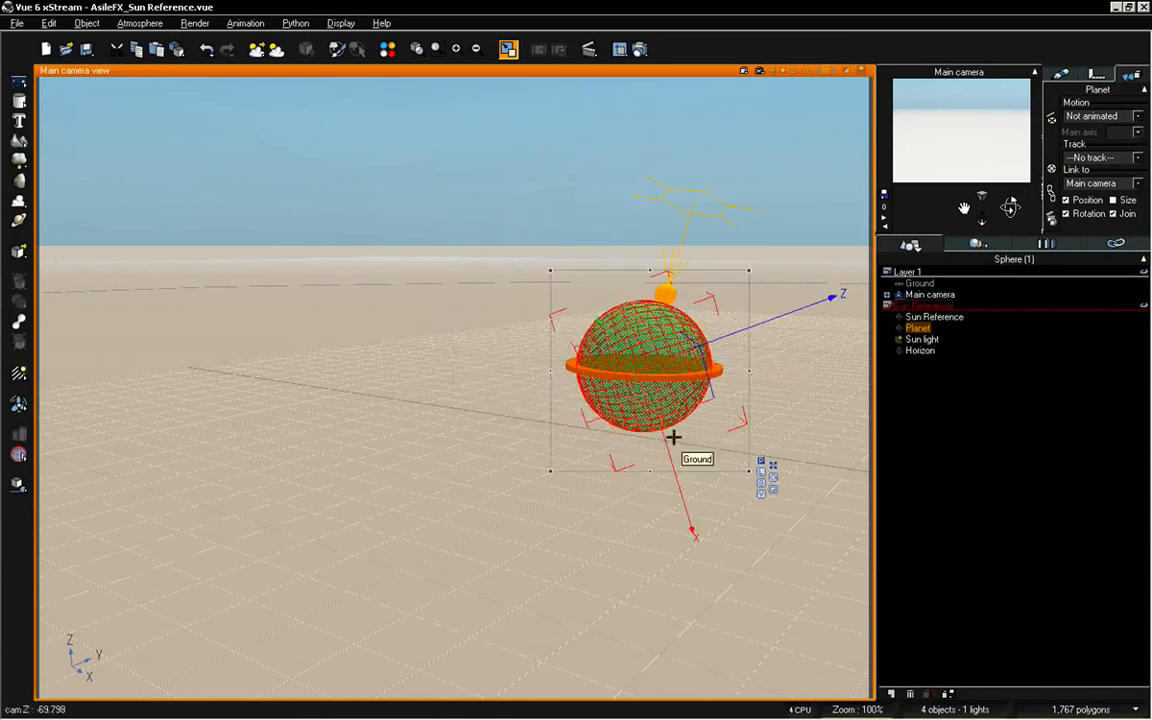
pyautogui.hotkey('ctrl', 'z')
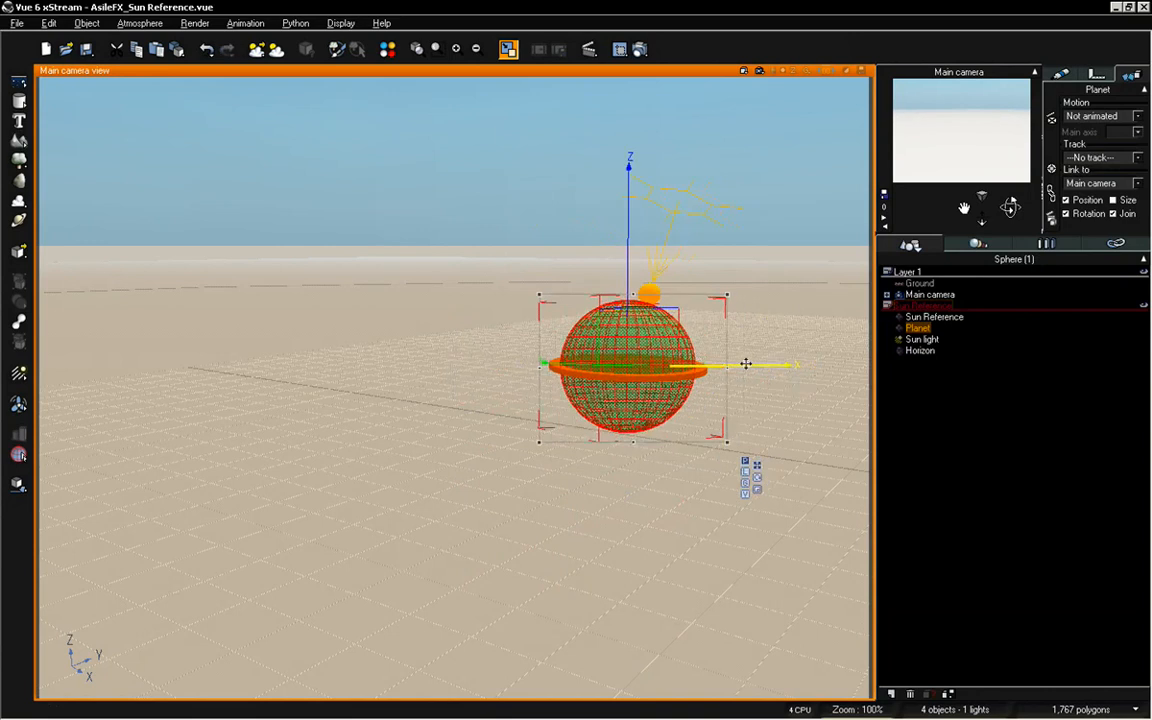
pyautogui.moveTo(746, 364); pyautogui.dragTo(614, 374)
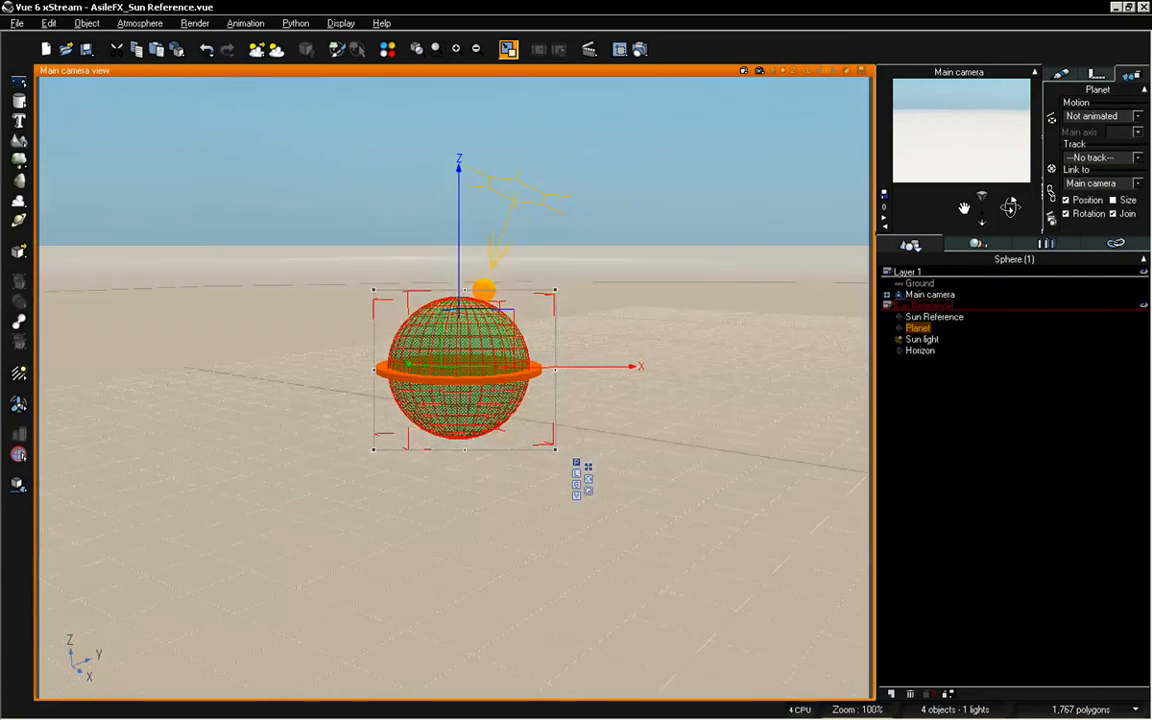
# Move the Planet toward the camera on the view axes until the rig fills the centre of the camera view
pyautogui.click(577, 493)
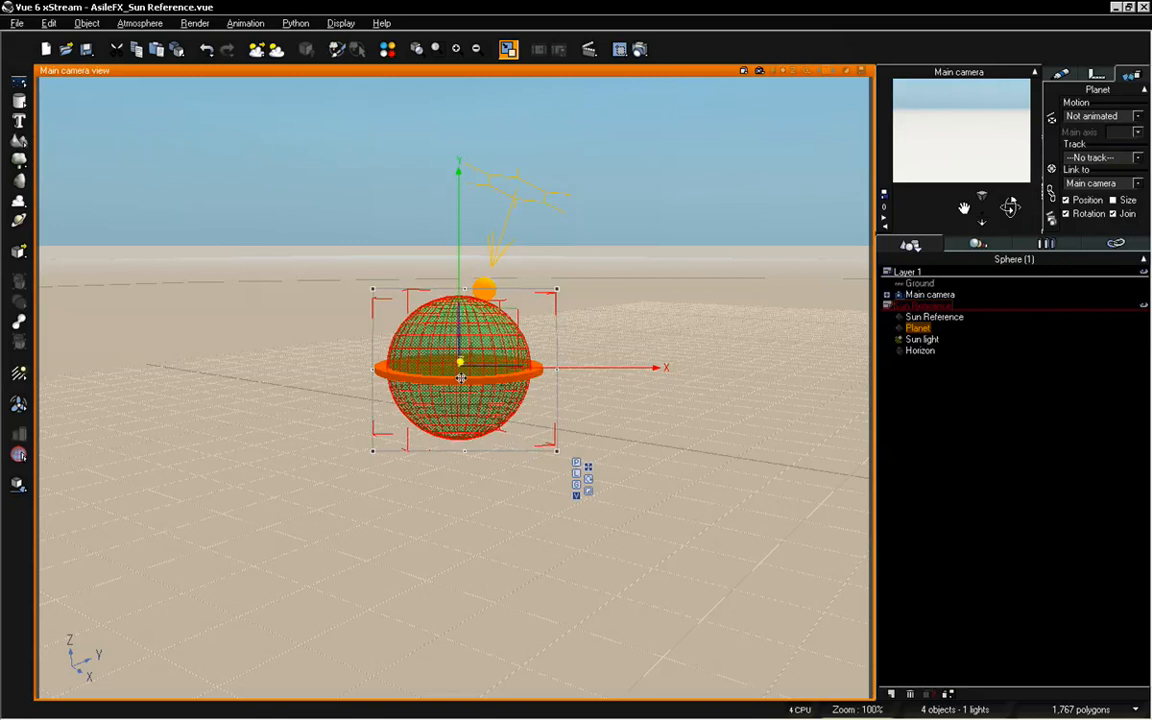
pyautogui.moveTo(461, 378); pyautogui.dragTo(492, 712)
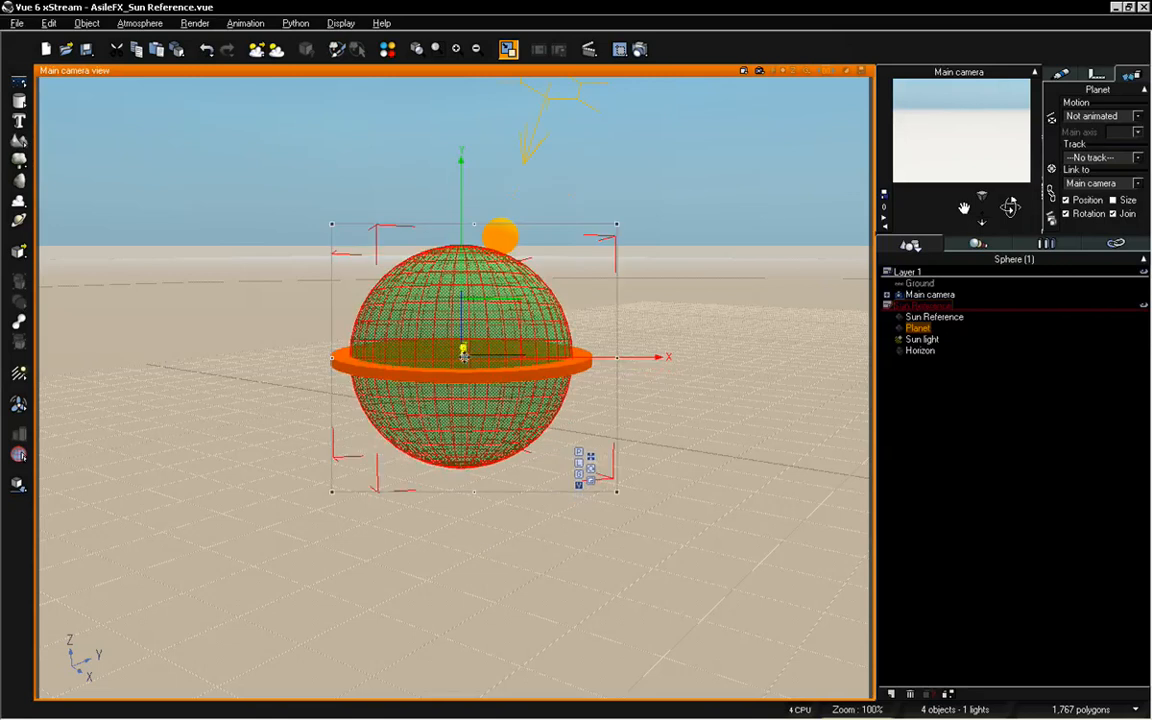
pyautogui.moveTo(463, 349); pyautogui.dragTo(522, 694)
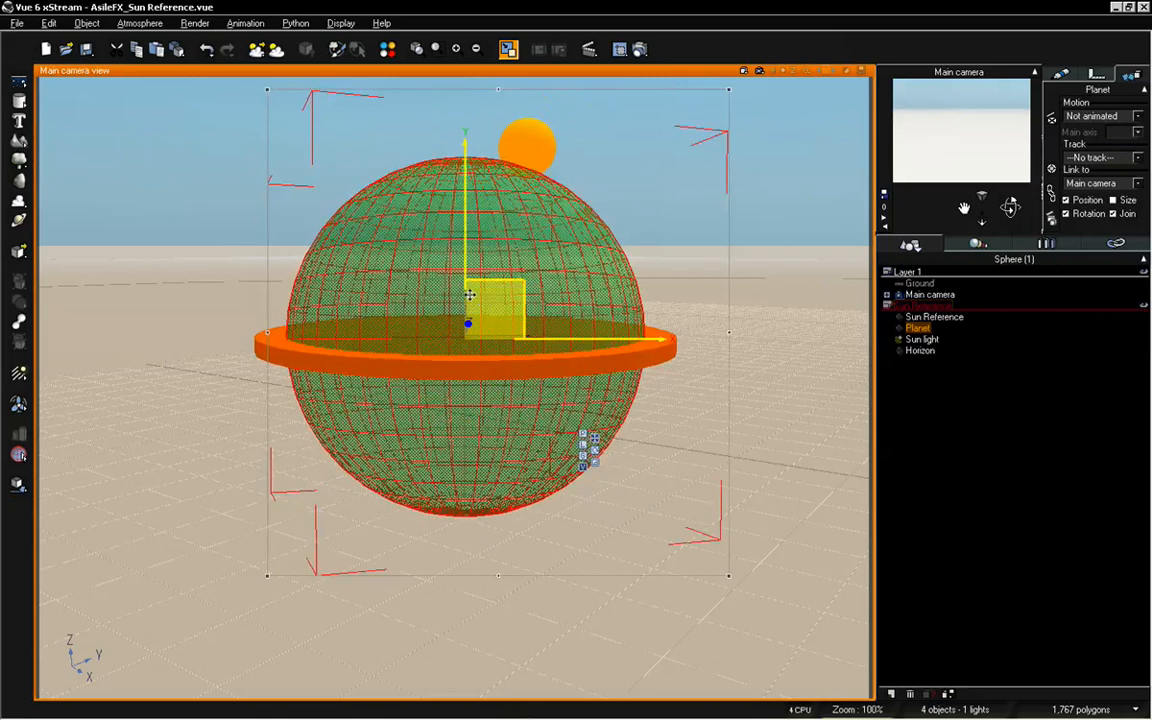
pyautogui.moveTo(466, 322); pyautogui.dragTo(512, 553)
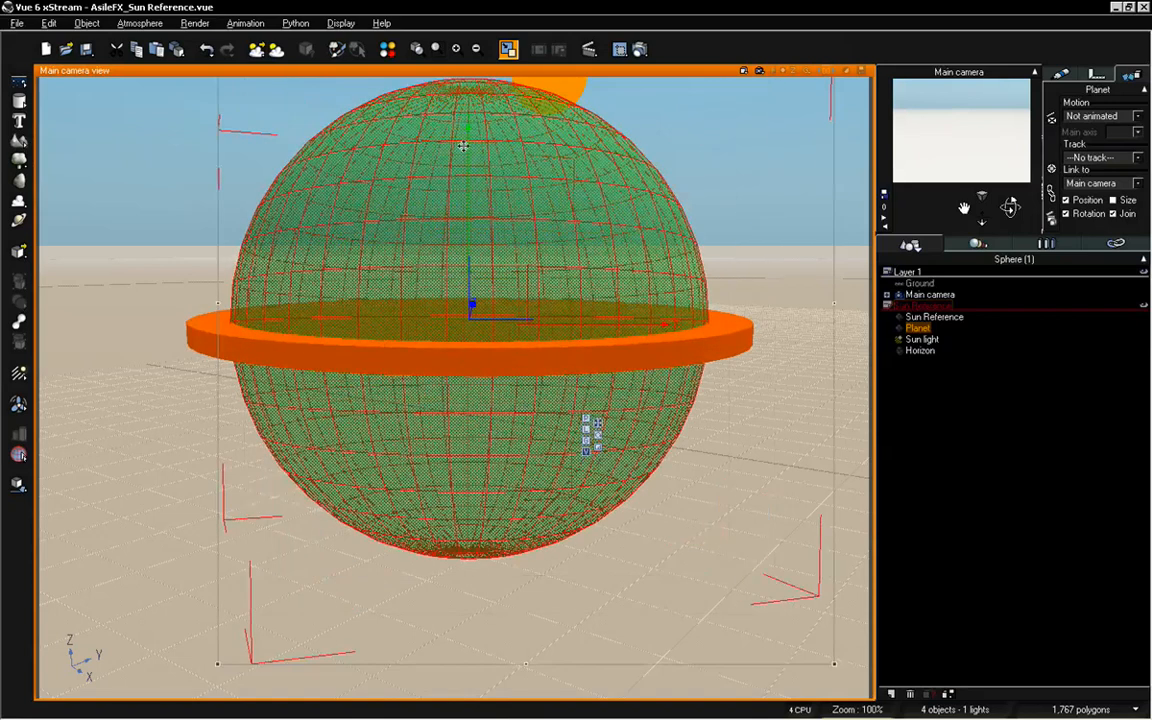
pyautogui.moveTo(469, 148); pyautogui.dragTo(470, 228)
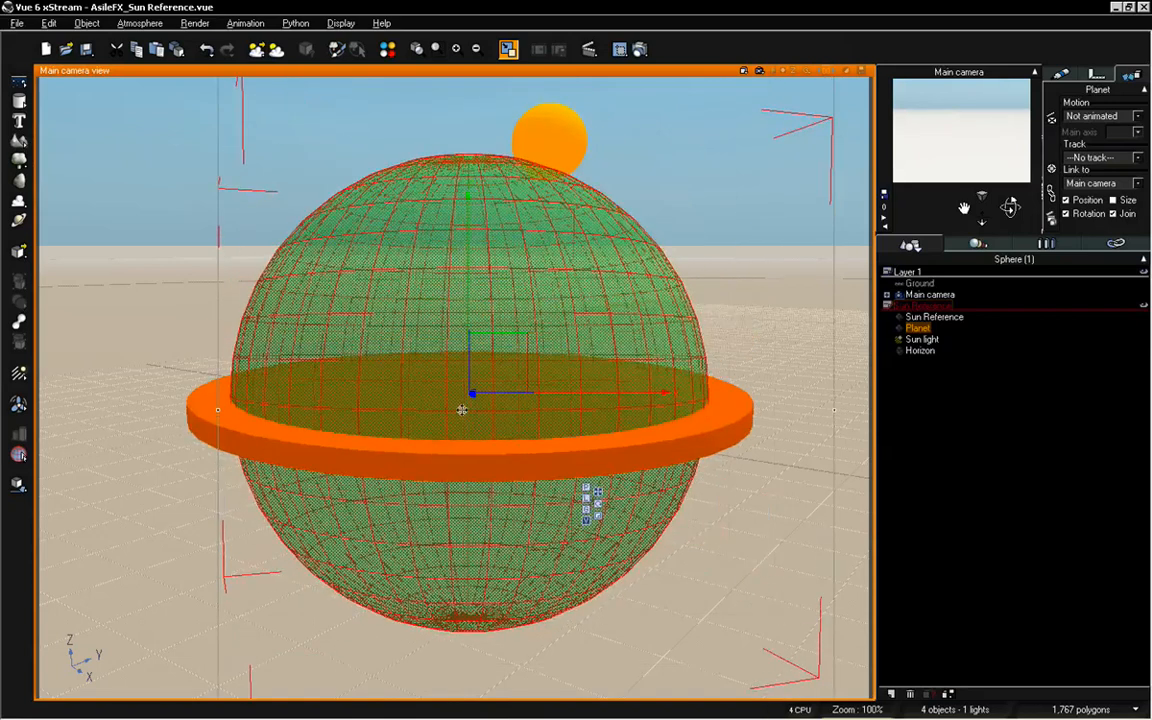
pyautogui.moveTo(472, 396); pyautogui.dragTo(483, 273)
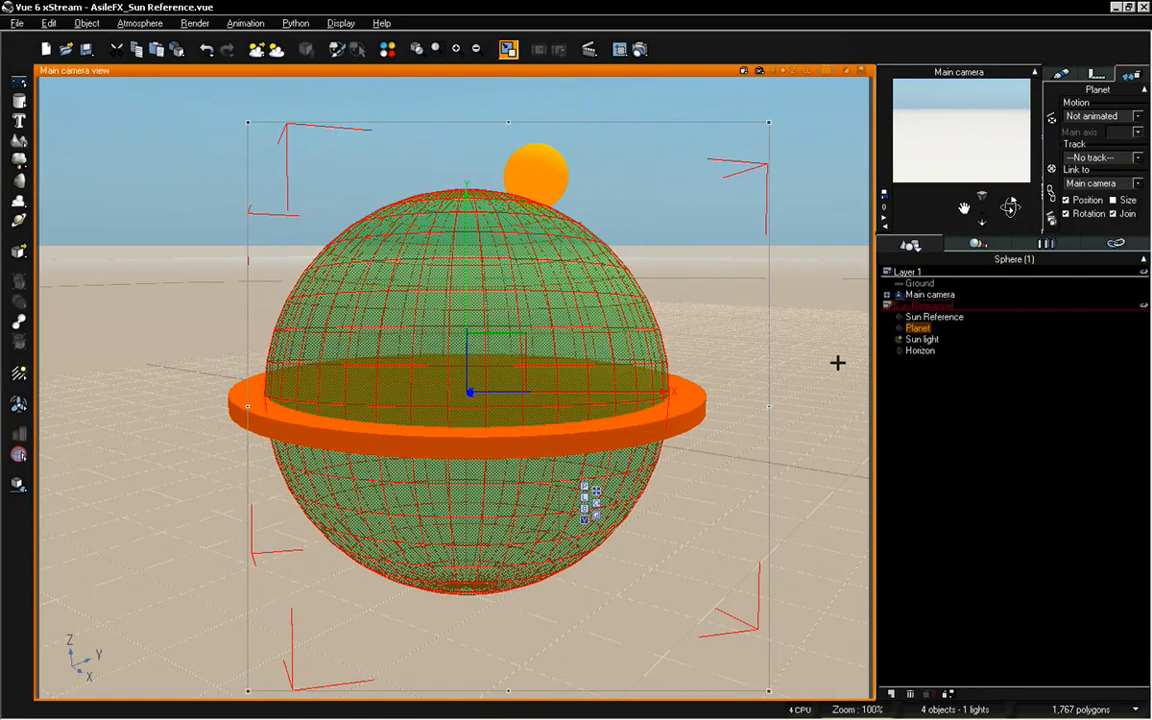
# Deselect the Planet, orbit the camera to check the enlarged rig, and hide the Sun Reference layer
pyautogui.click(926, 512)
pyautogui.moveTo(1010, 208); pyautogui.dragTo(955, 234)
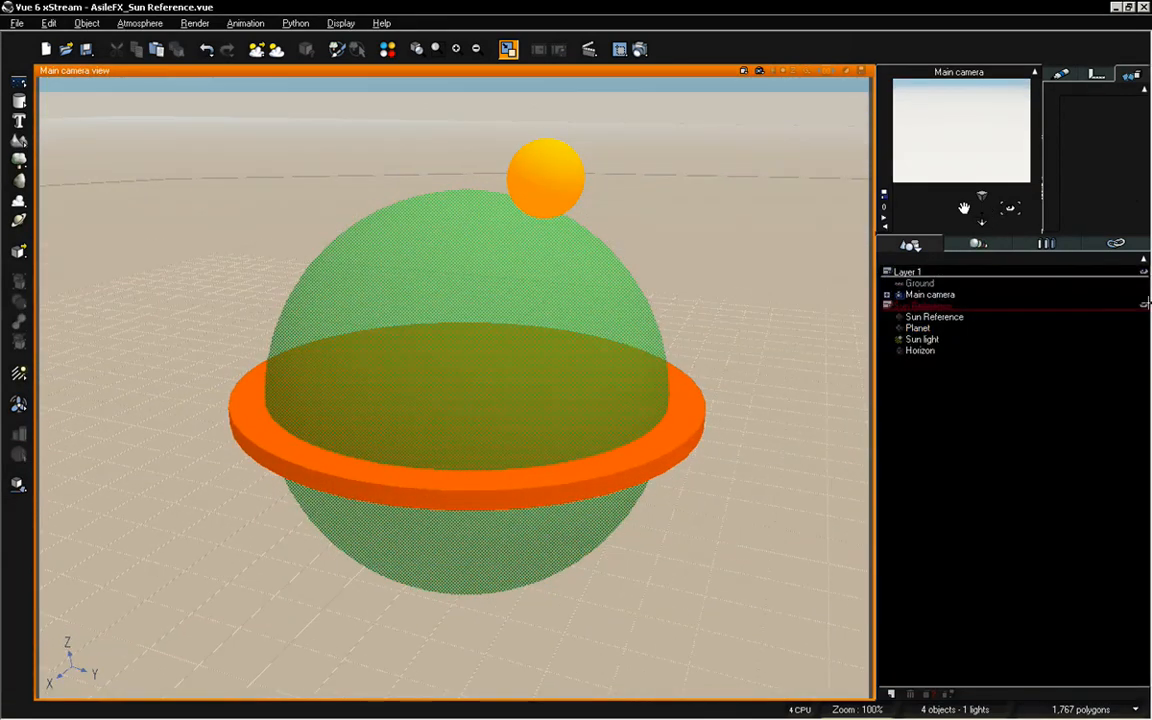
pyautogui.click(1144, 304)
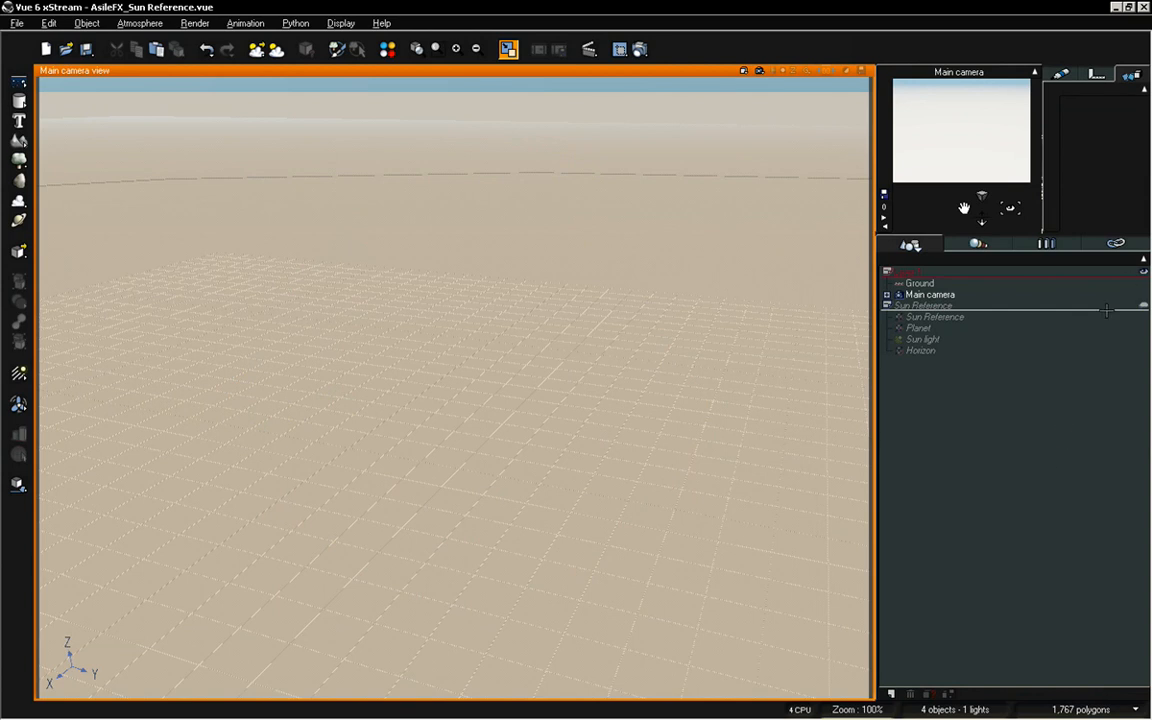
# Make the Sun Reference layer fully visible and active again, and tilt the camera up to bring the sky into view
pyautogui.click(1144, 305)
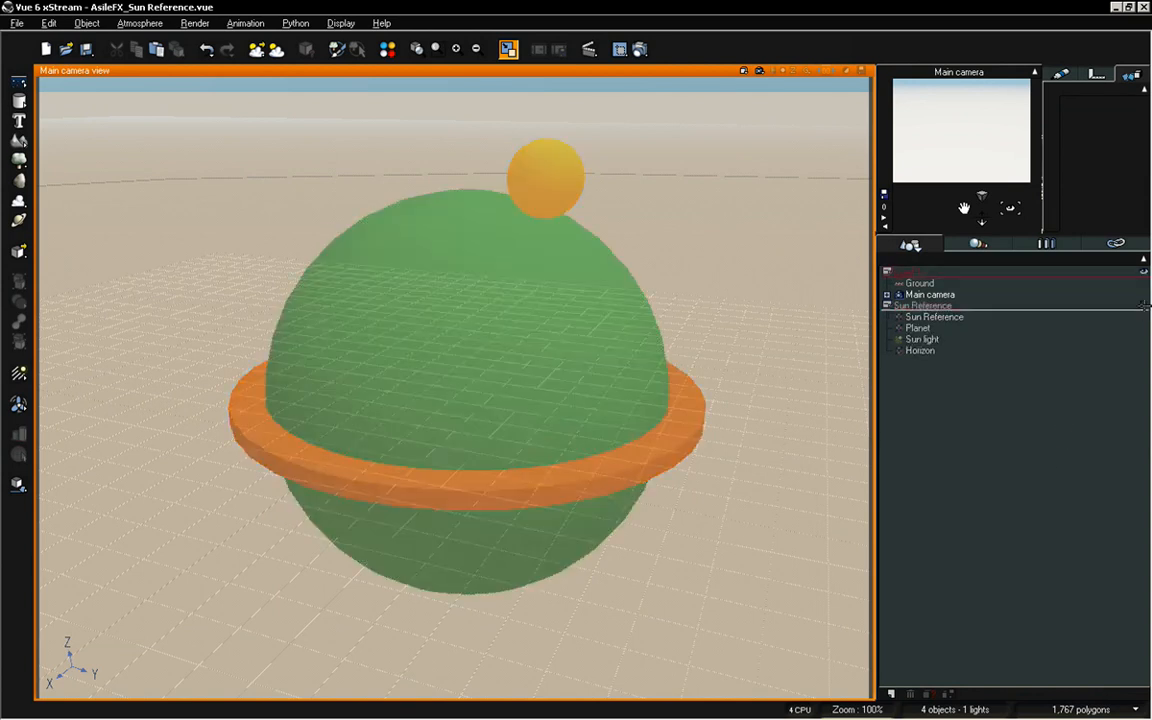
pyautogui.click(1144, 305)
pyautogui.click(1144, 305)
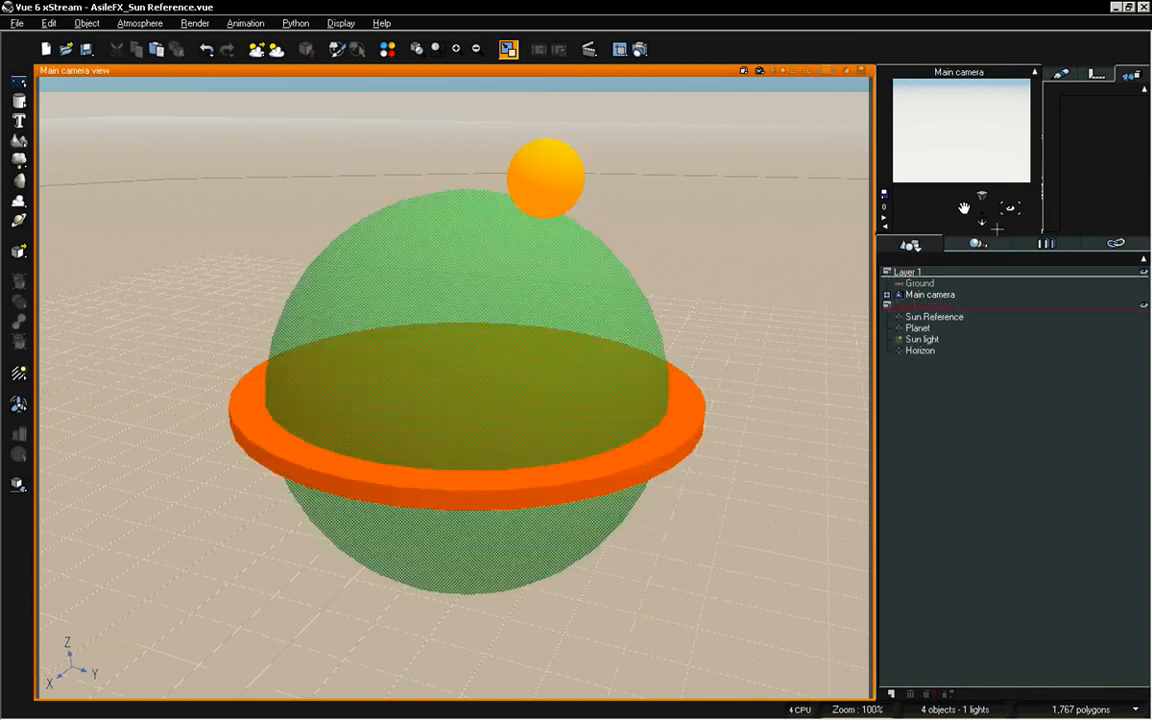
pyautogui.moveTo(1010, 208)
pyautogui.mouseDown()
pyautogui.moveTo(1010, 165)
pyautogui.moveTo(1010, 208)
pyautogui.mouseUp()
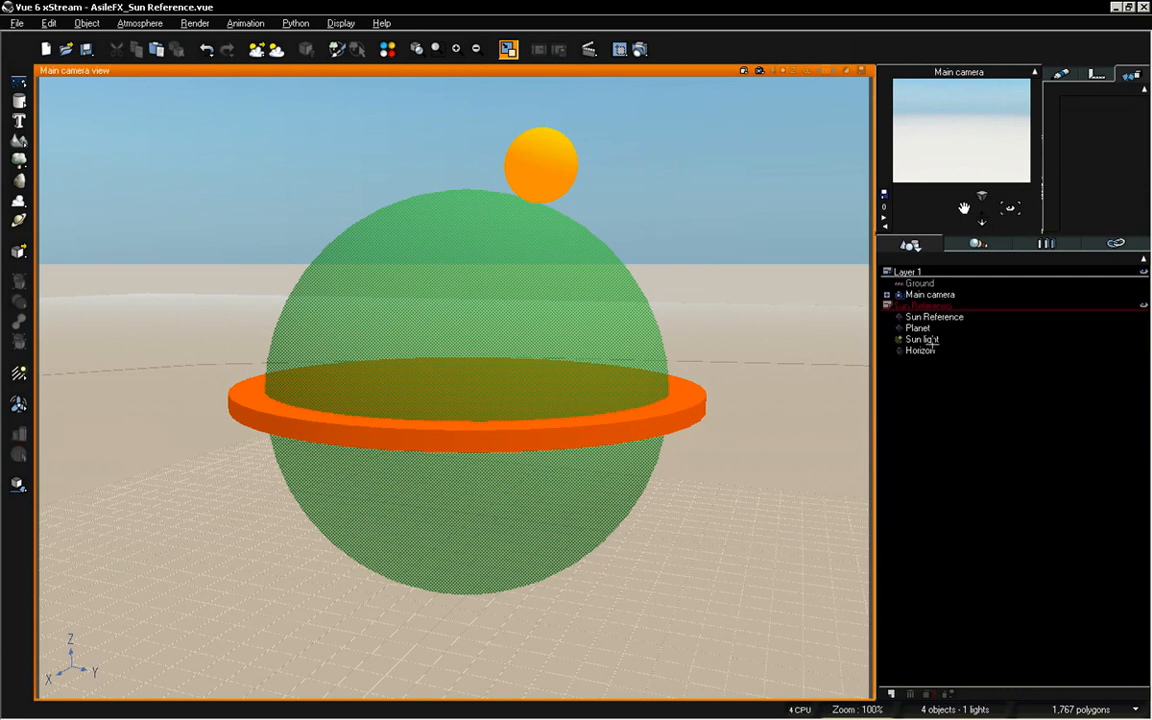
# Select the Sun light, inspect its light settings and its link to Sun Reference, and orbit the camera up and down to examine the rig
pyautogui.click(922, 339)
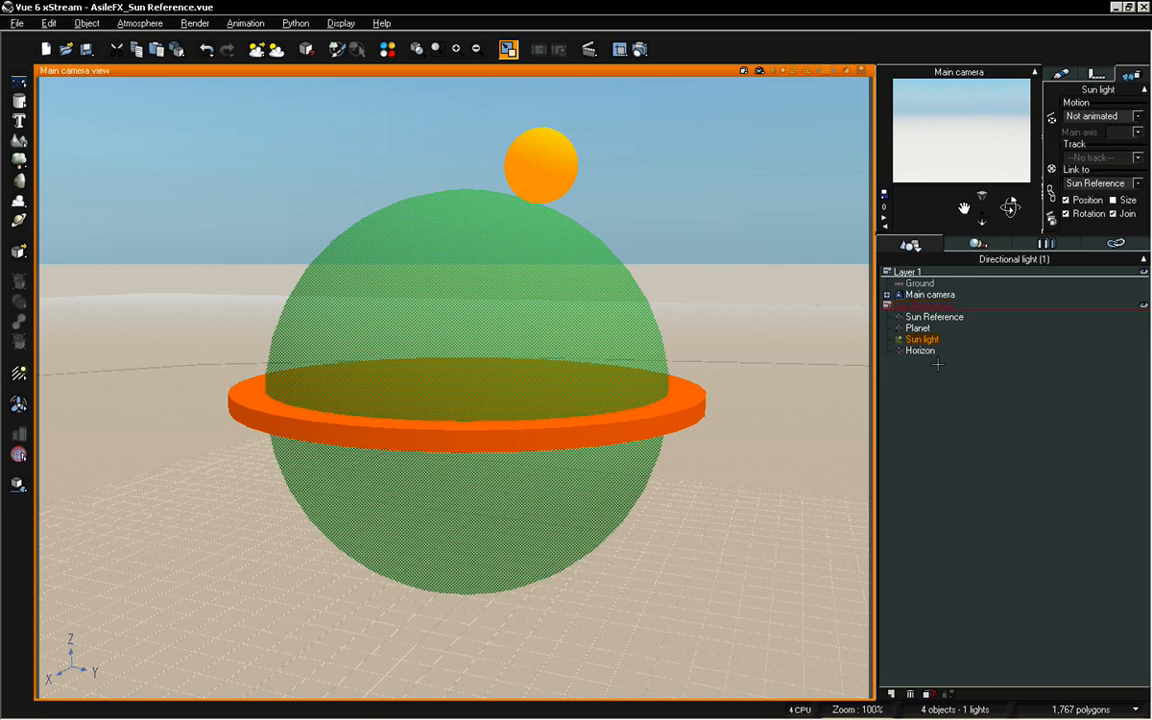
pyautogui.click(1059, 75)
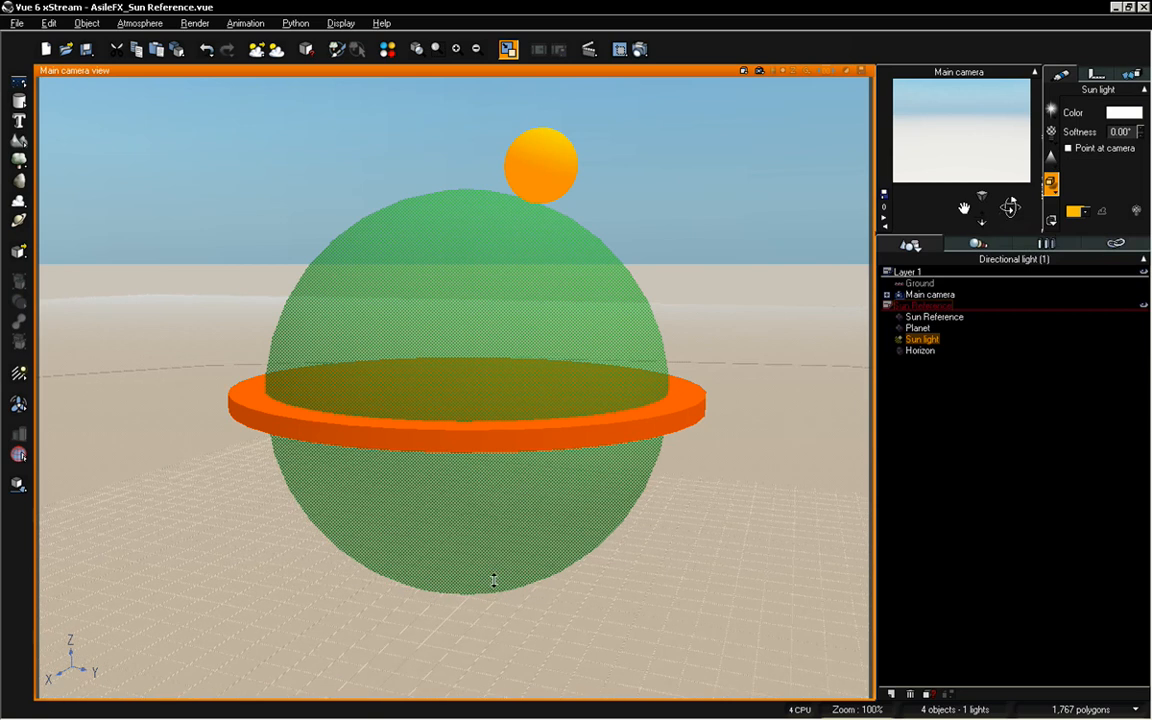
pyautogui.moveTo(1010, 207); pyautogui.dragTo(1010, 207)
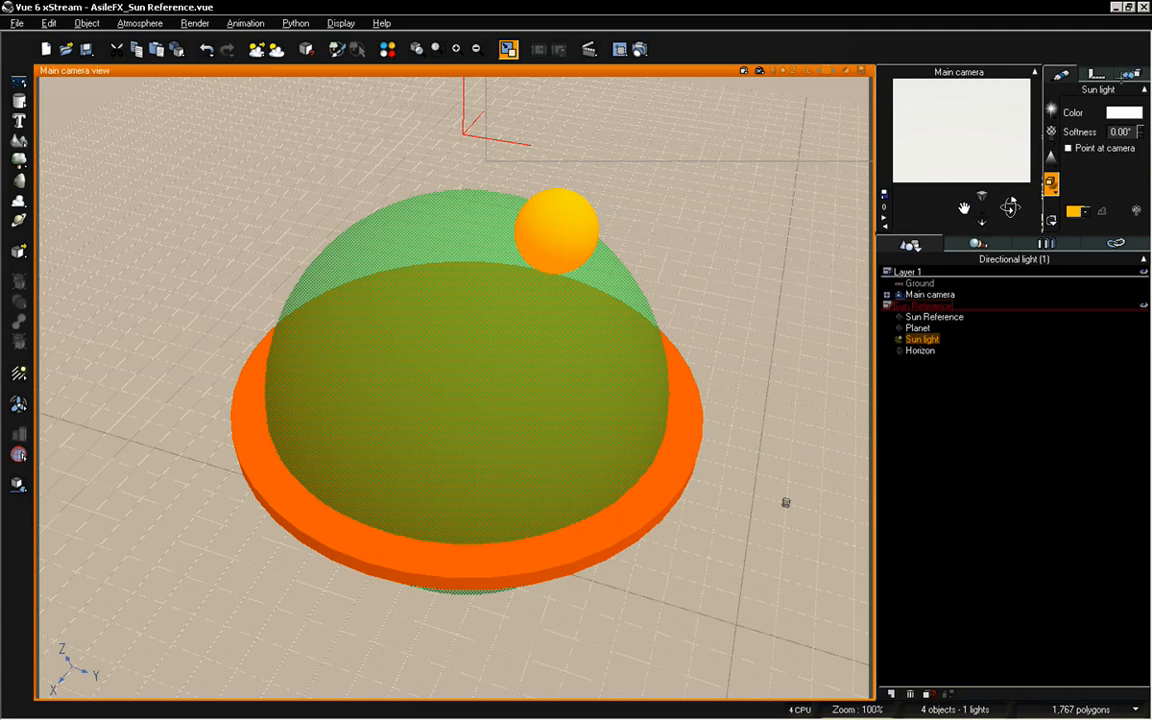
pyautogui.click(1130, 74)
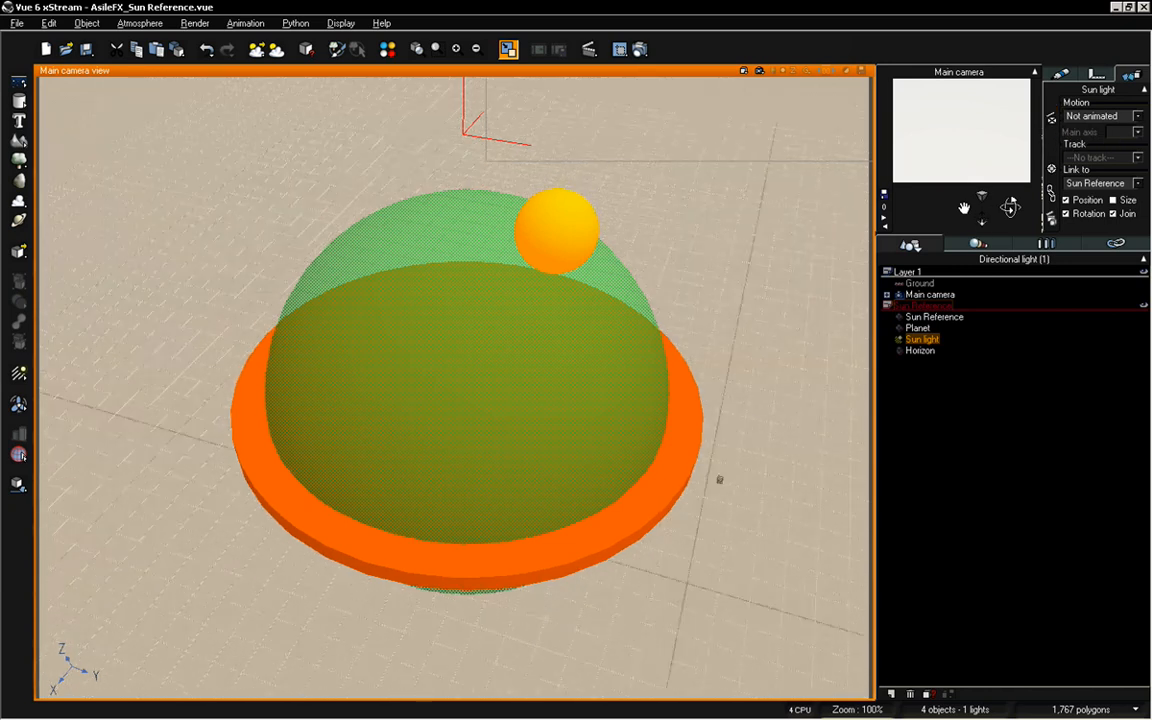
pyautogui.moveTo(1007, 211); pyautogui.dragTo(1007, 165)
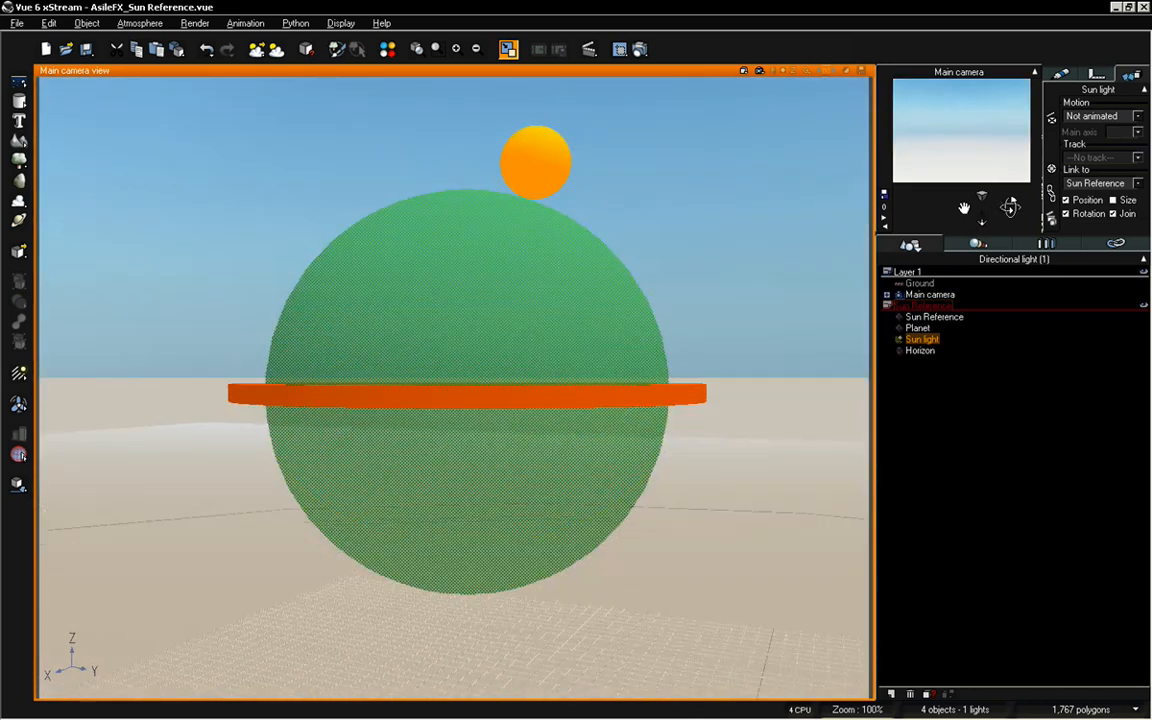
pyautogui.moveTo(989, 213)
pyautogui.mouseDown()
pyautogui.moveTo(988, 228)
pyautogui.moveTo(984, 218)
pyautogui.mouseUp()
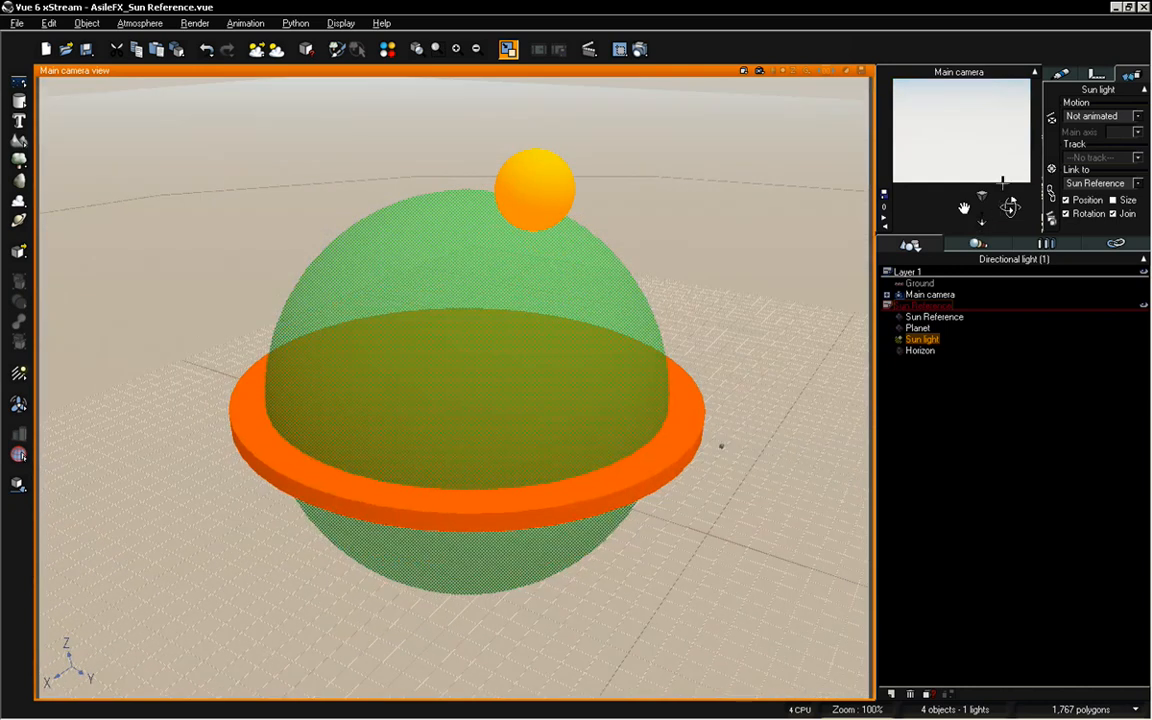
pyautogui.moveTo(1010, 215); pyautogui.dragTo(1010, 203)
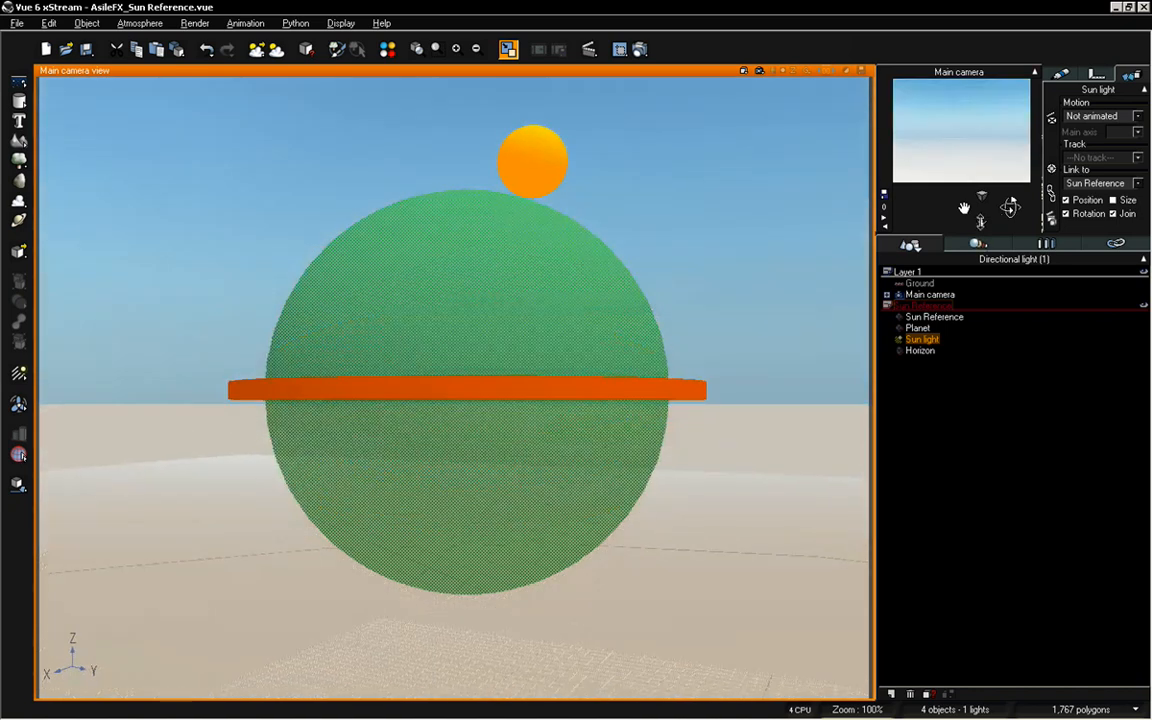